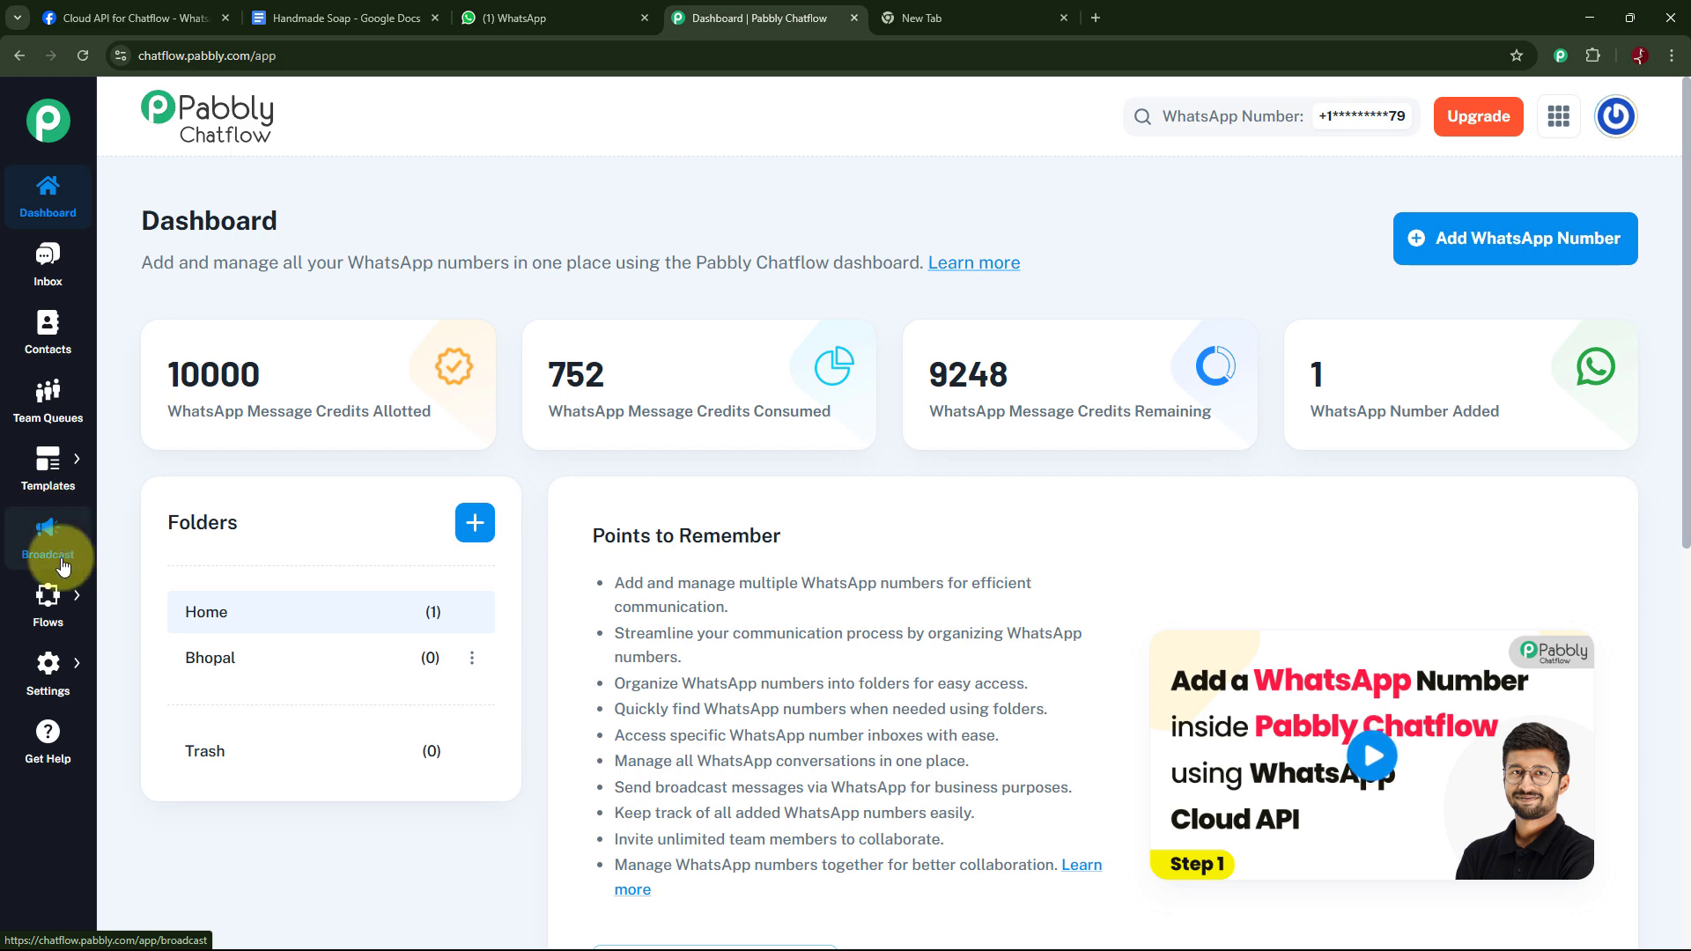
Open the Broadcast page and look through the list of existing WhatsApp campaigns
click(59, 560)
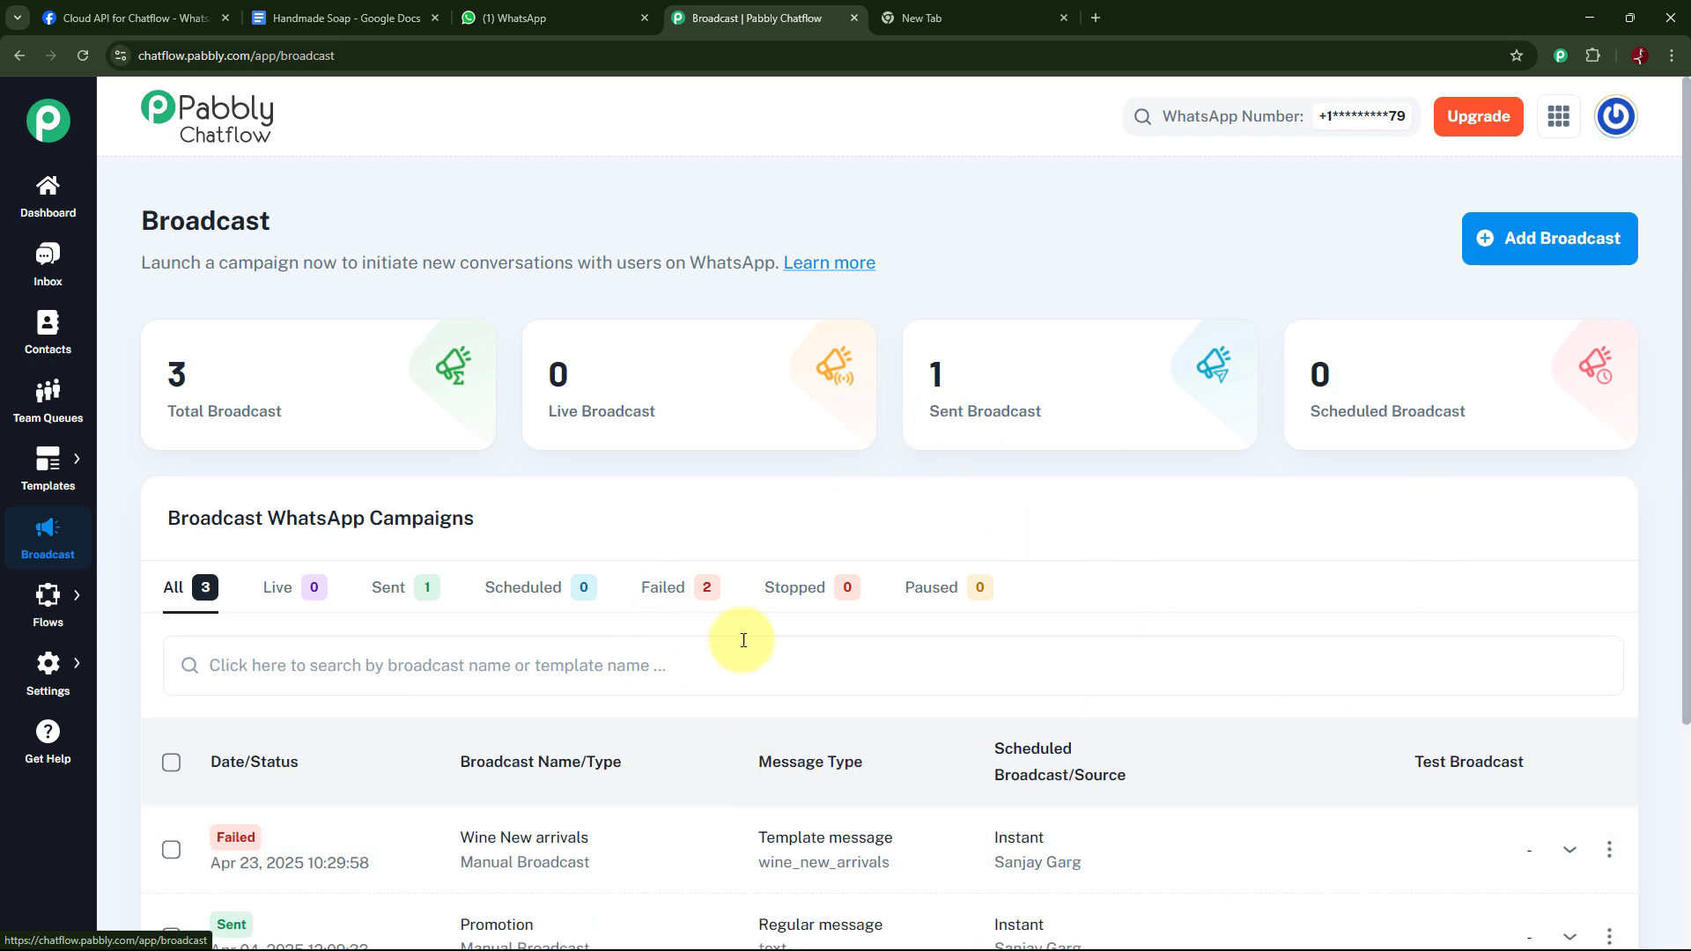
click(1158, 664)
scroll(1141, 668, down, 3)
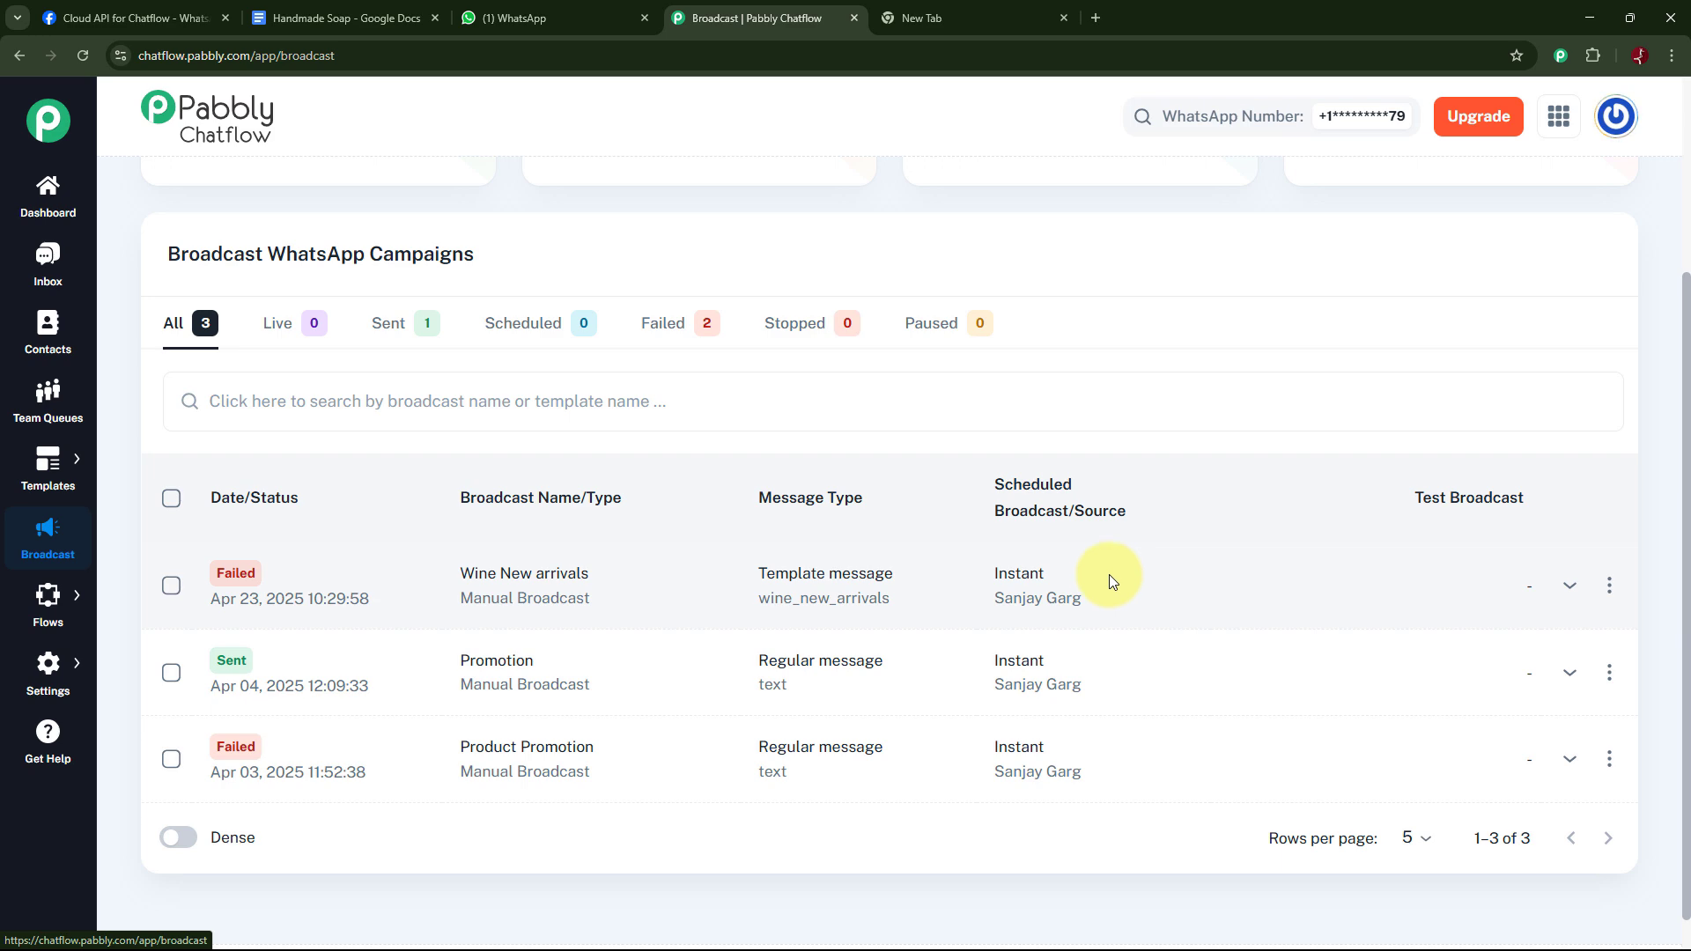
scroll(898, 568, up, 3)
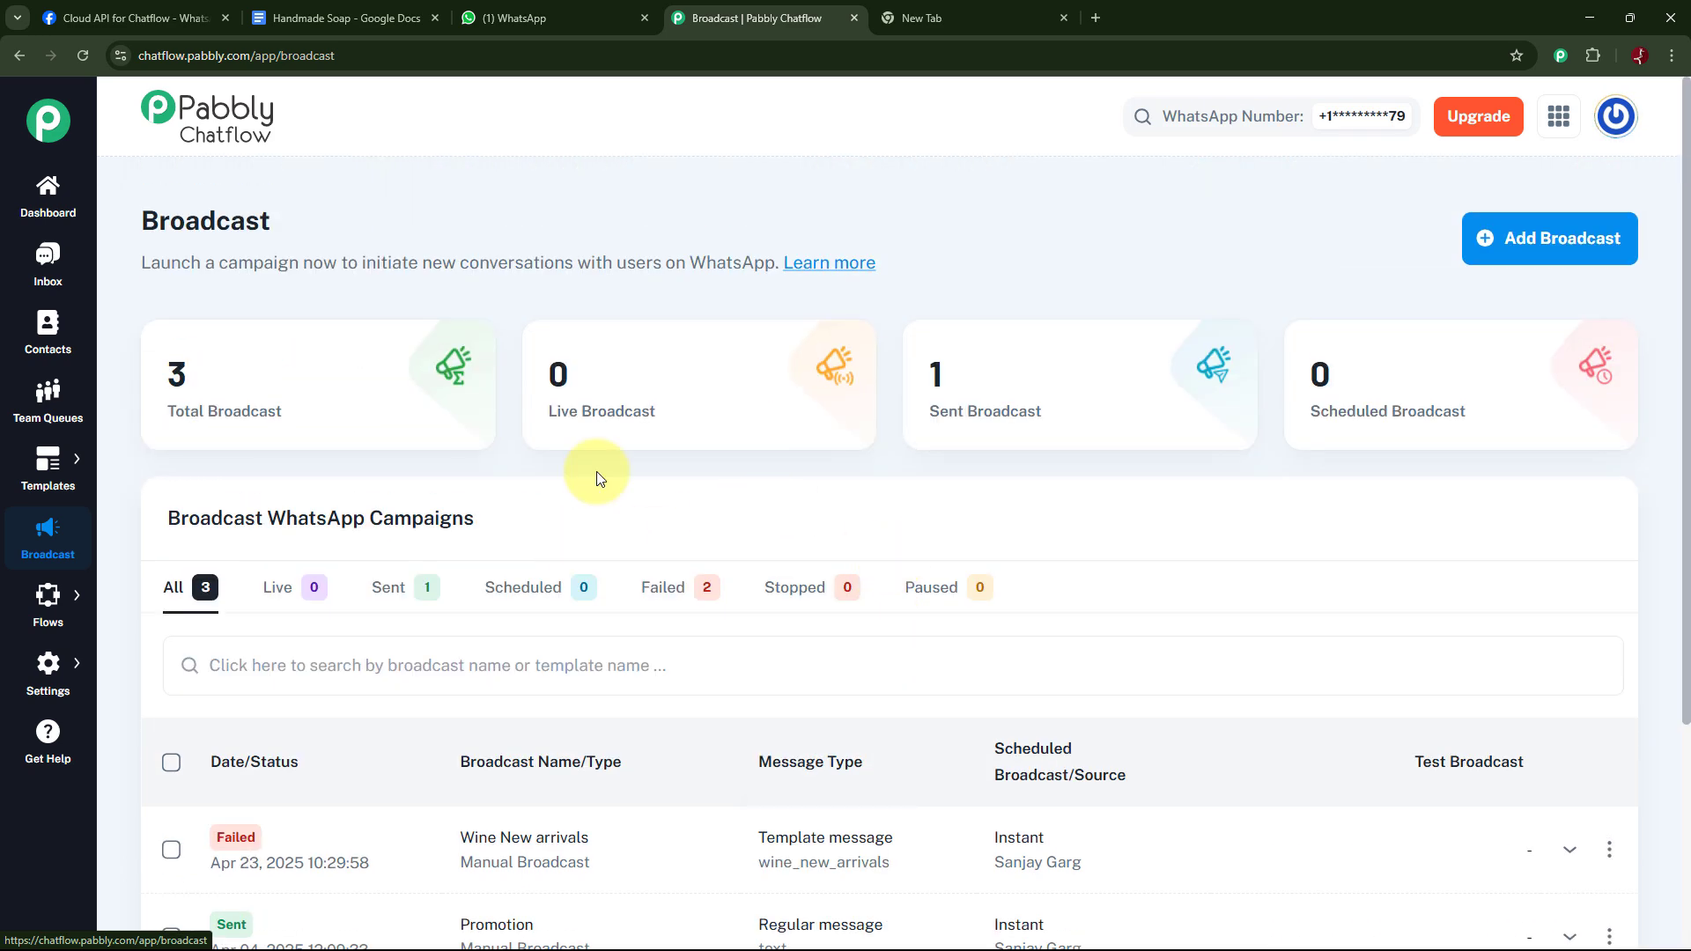
Send the approved handmade_soap template message to the most recent contact in the inbox
click(44, 269)
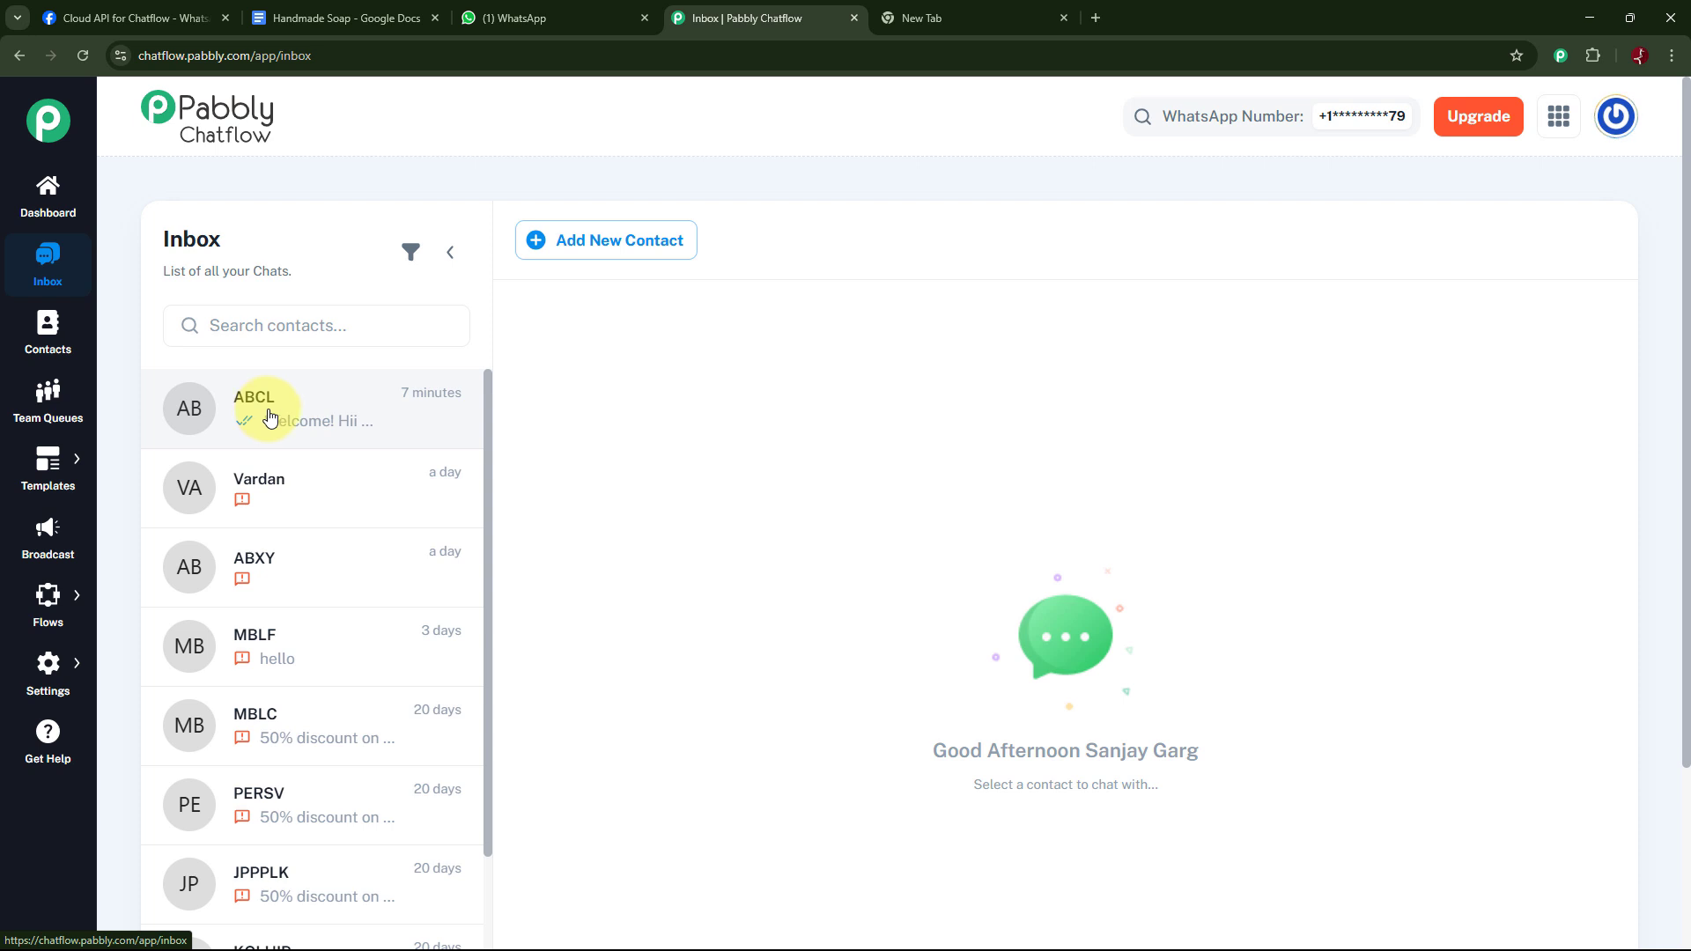
click(270, 416)
scroll(943, 558, down, 3)
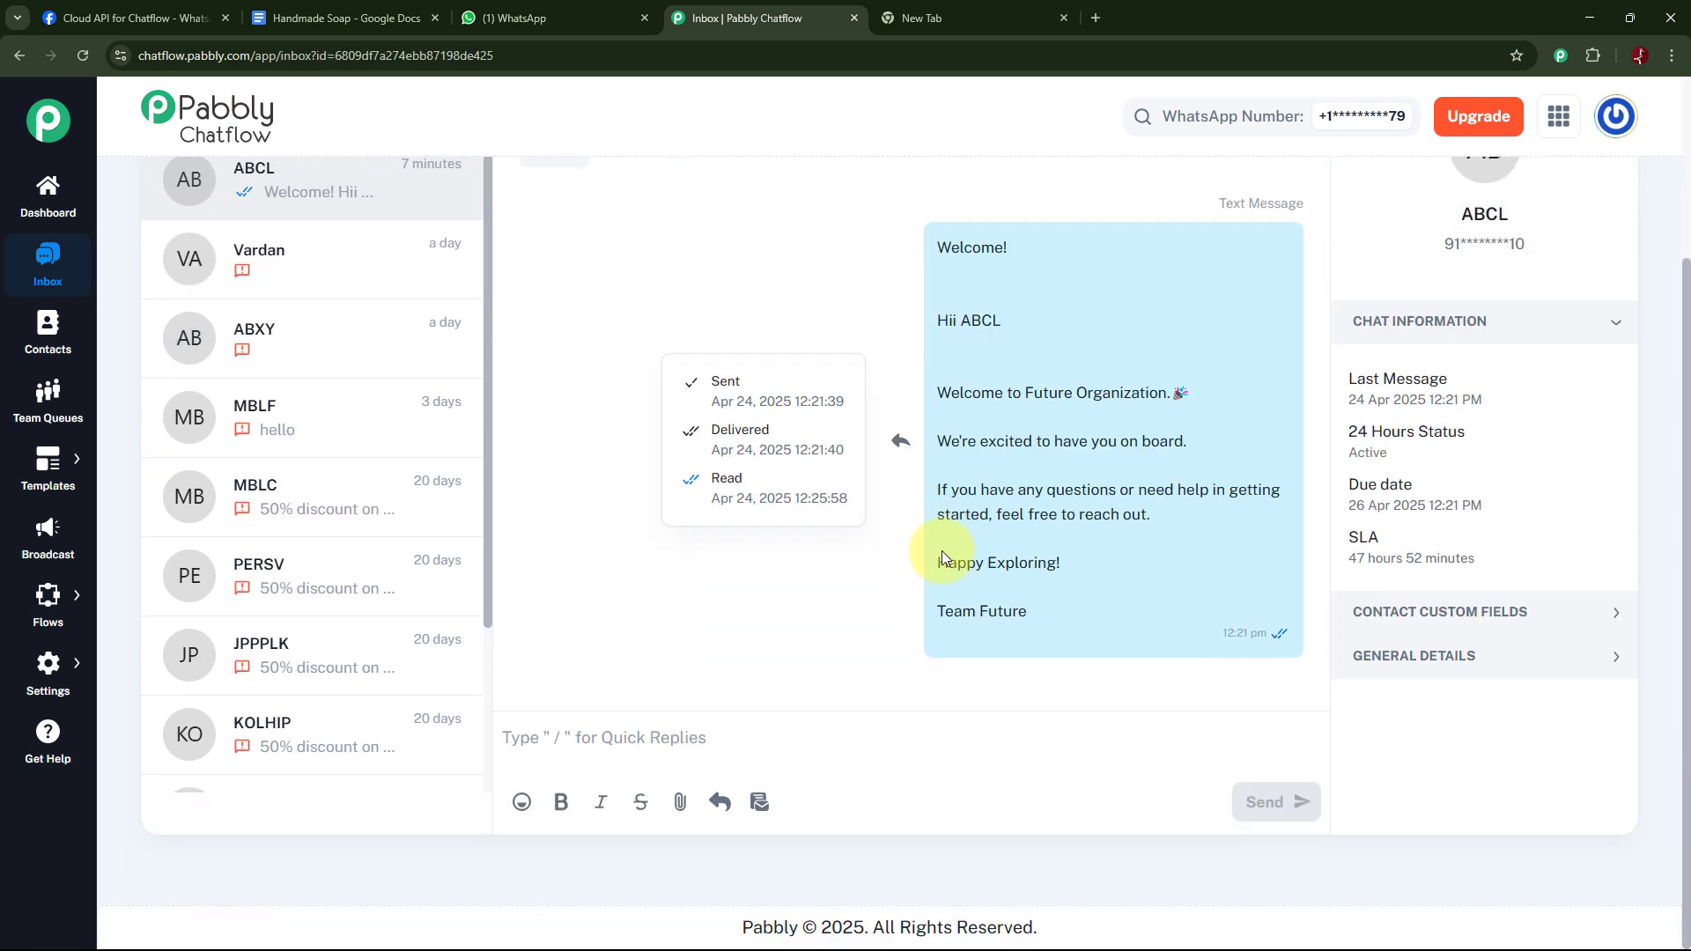
click(759, 803)
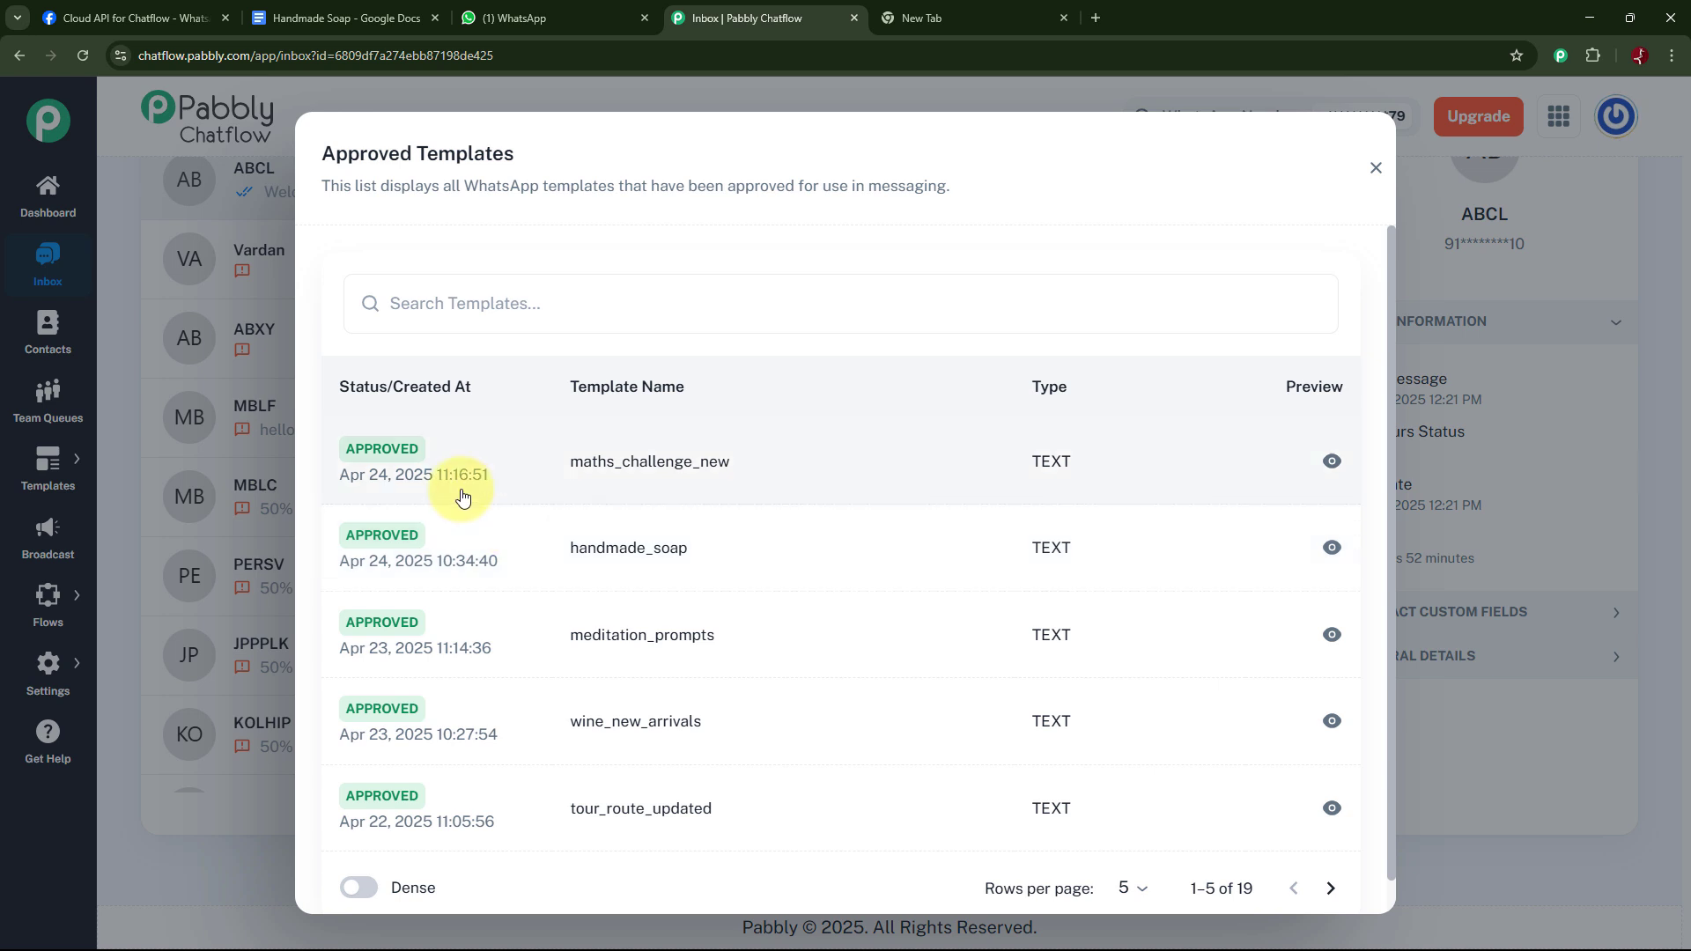
mouse_move(366, 559)
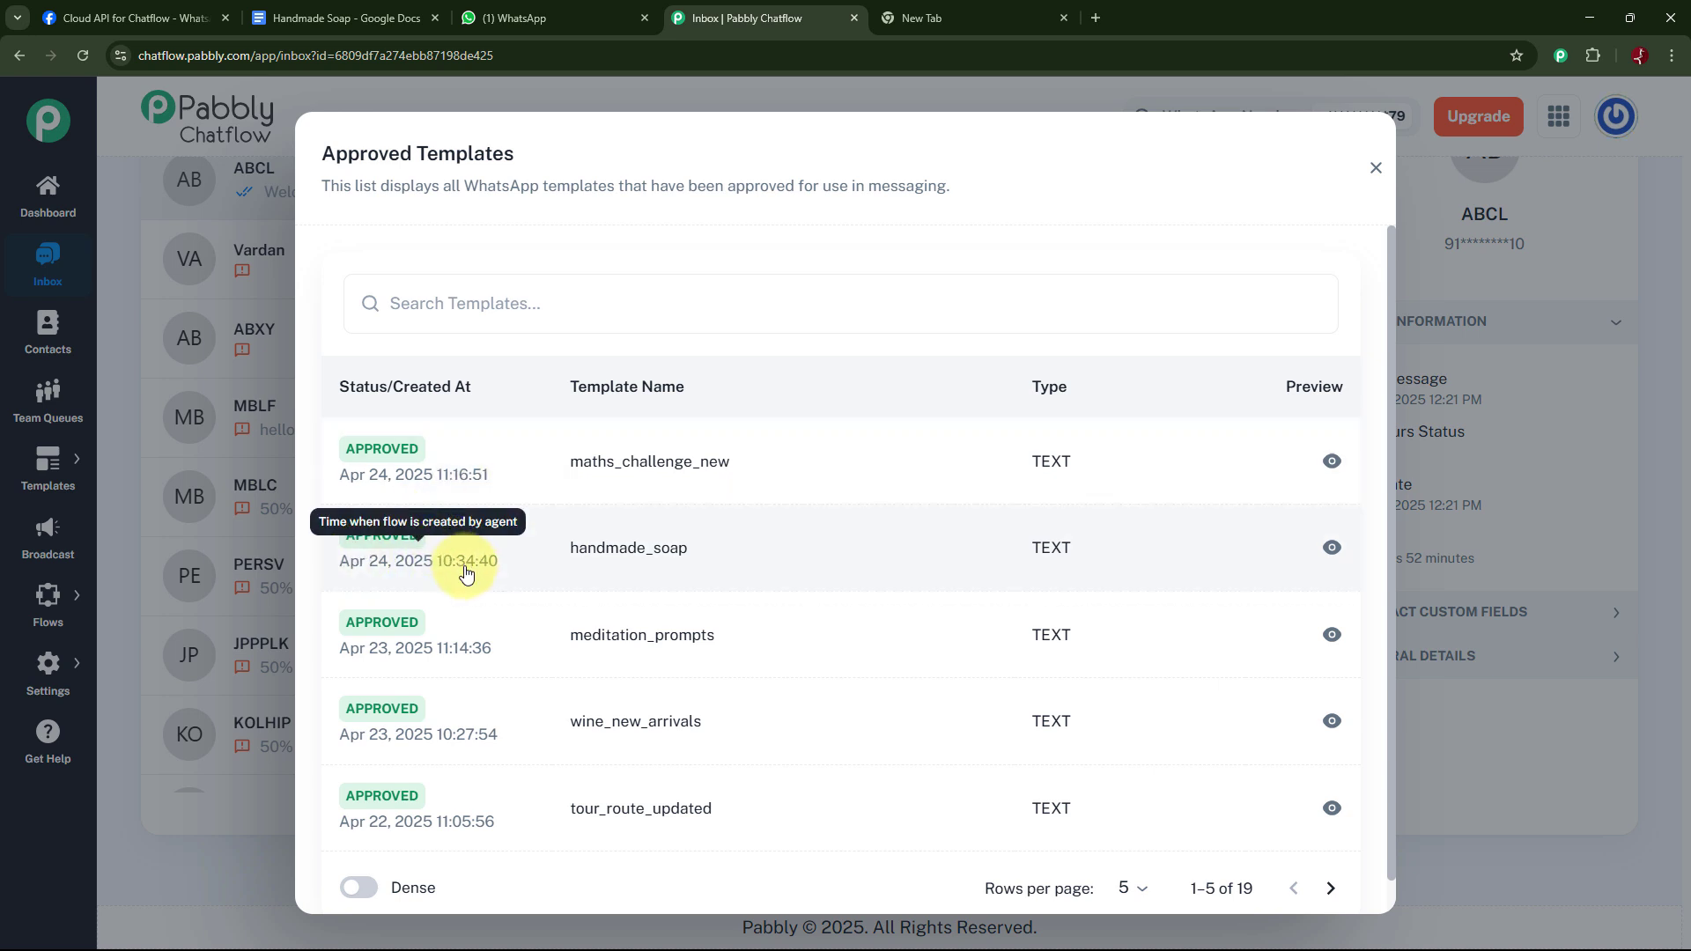
click(634, 553)
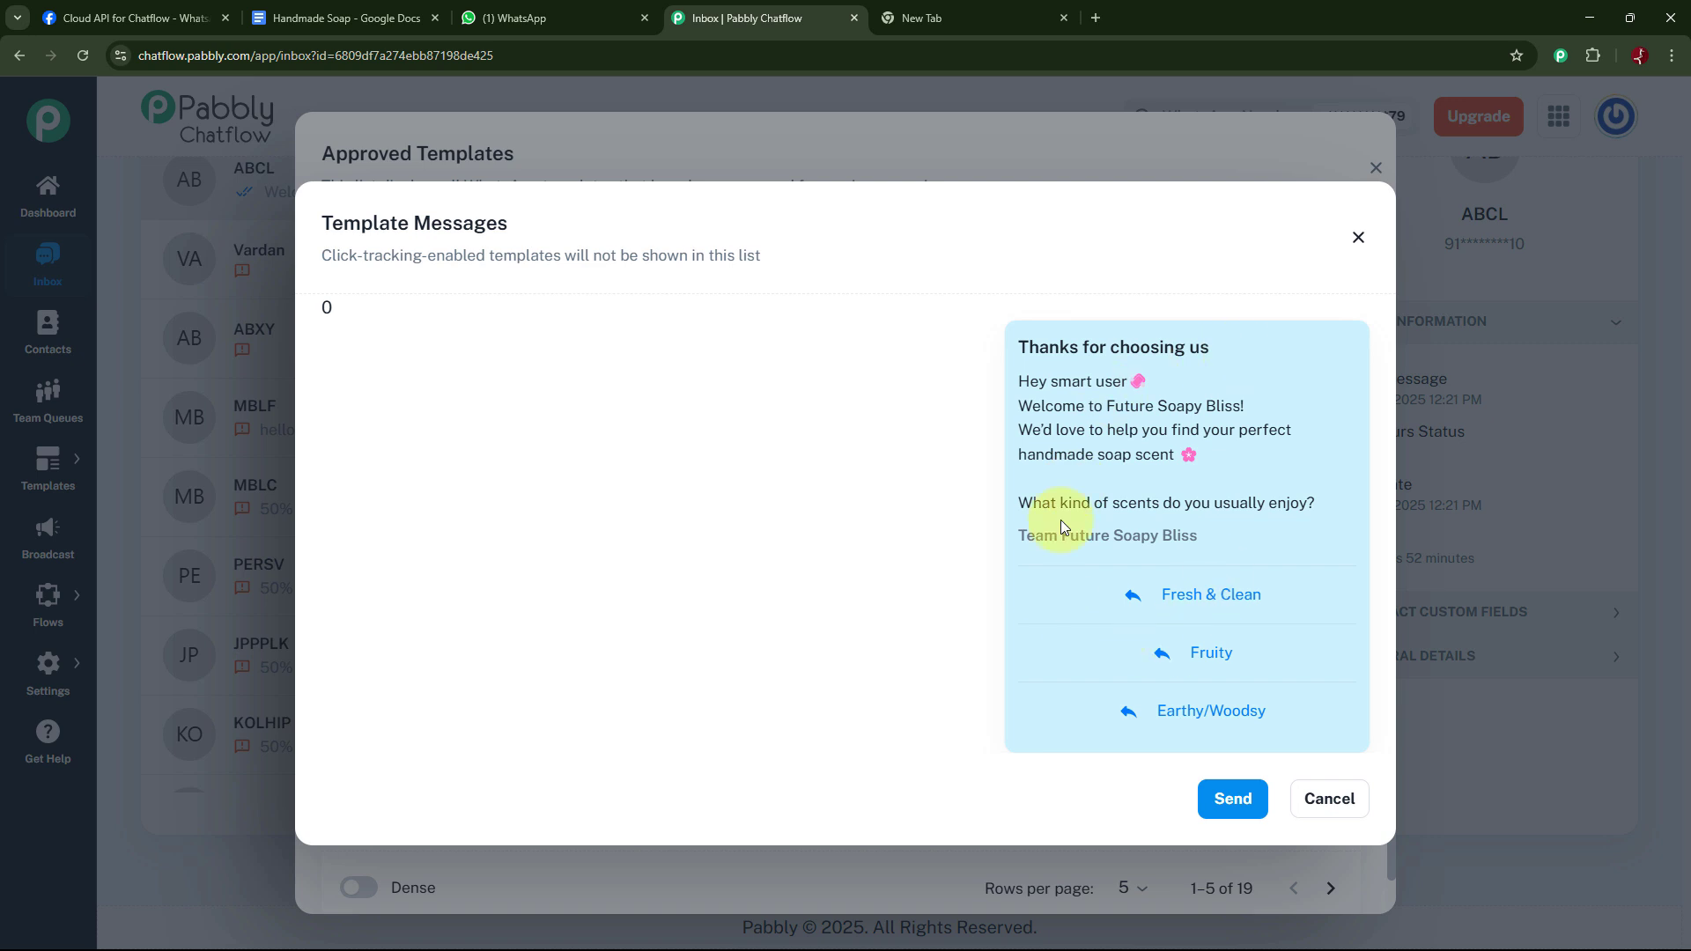
click(1233, 800)
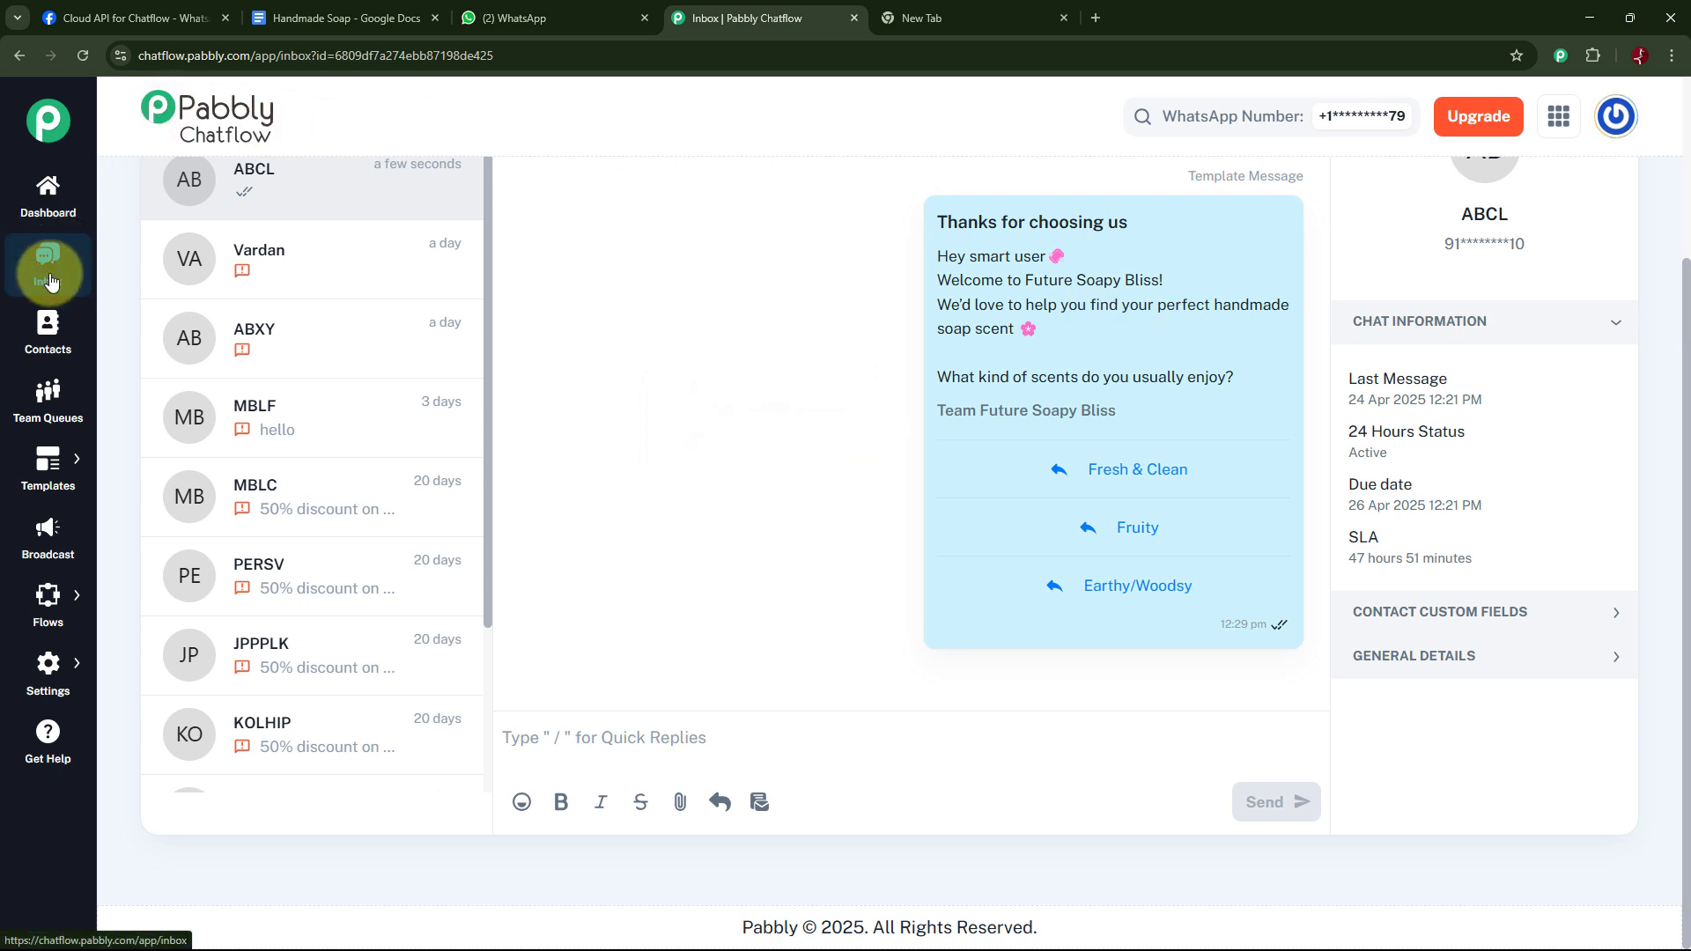
In WhatsApp Web, answer the Pabbly Test template with "Fresh & Clean", and try both follow-up replies, "Yes, please!" and "No, thanks"
mouse_move(1047, 374)
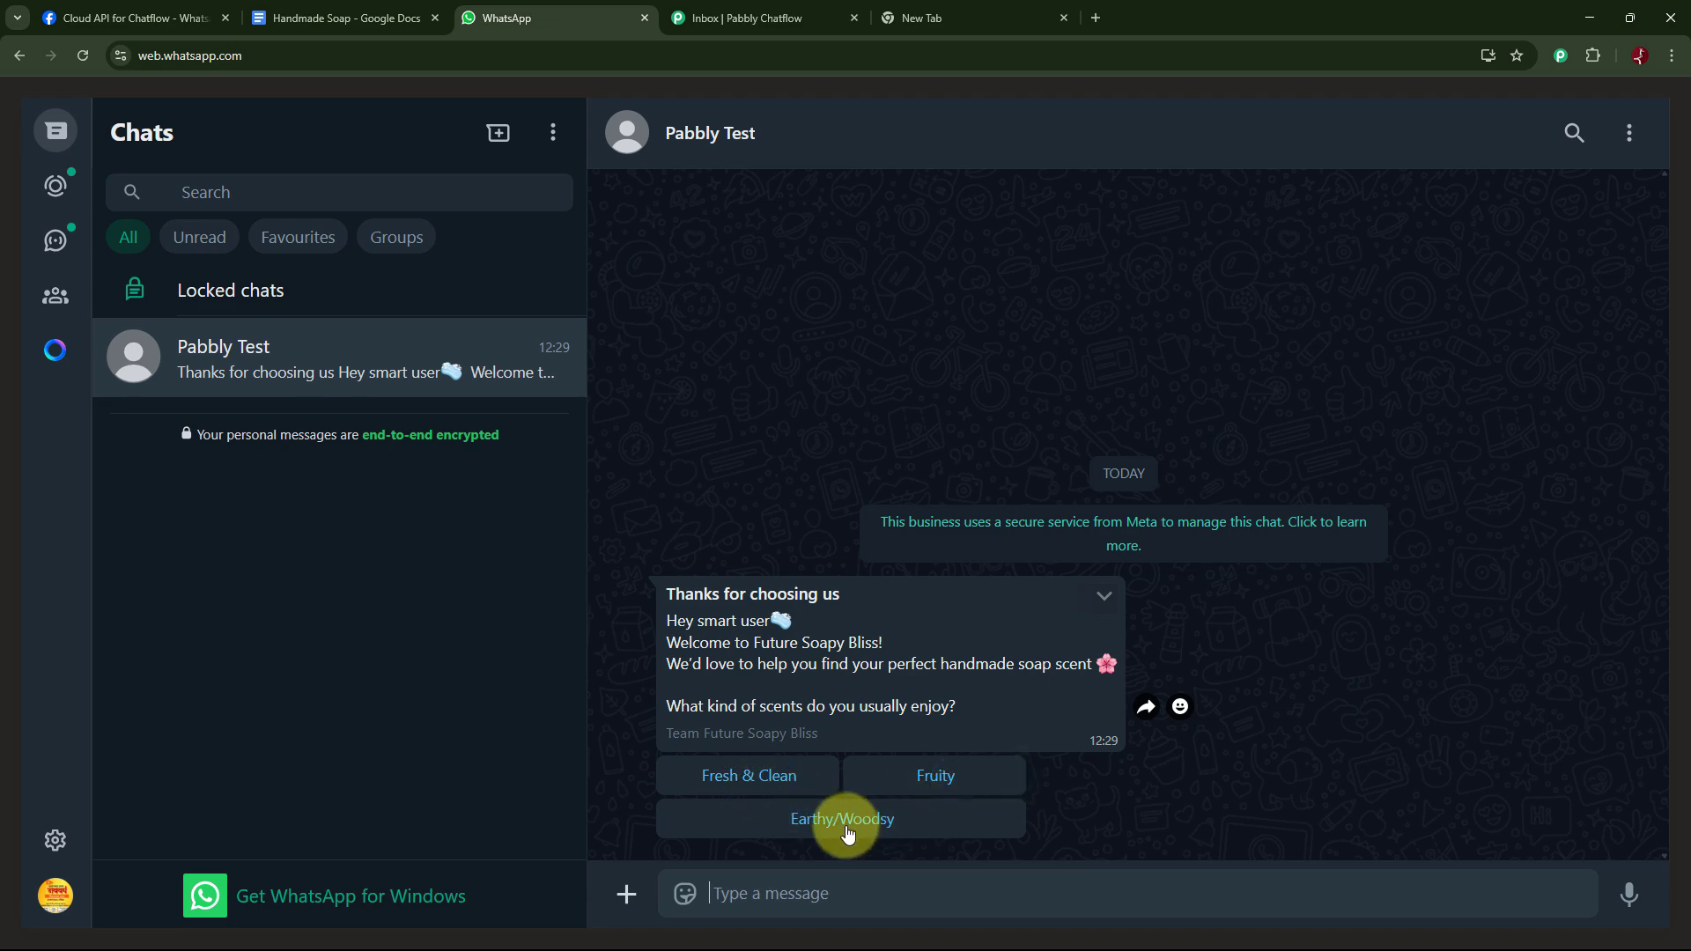
click(768, 777)
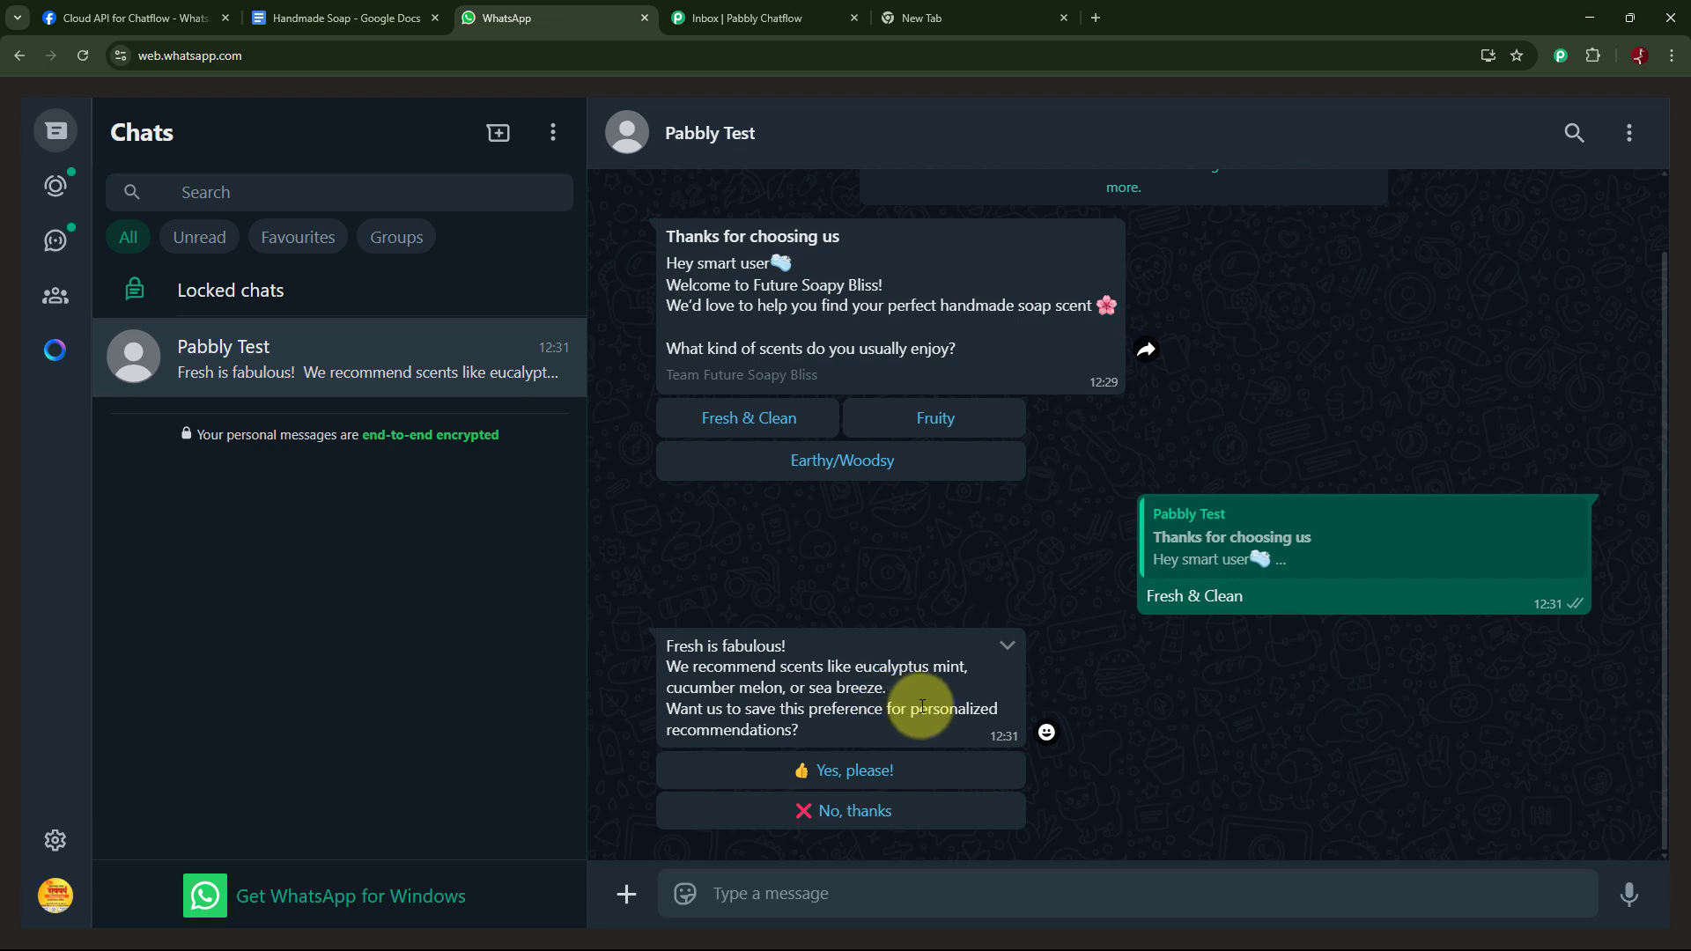
click(860, 772)
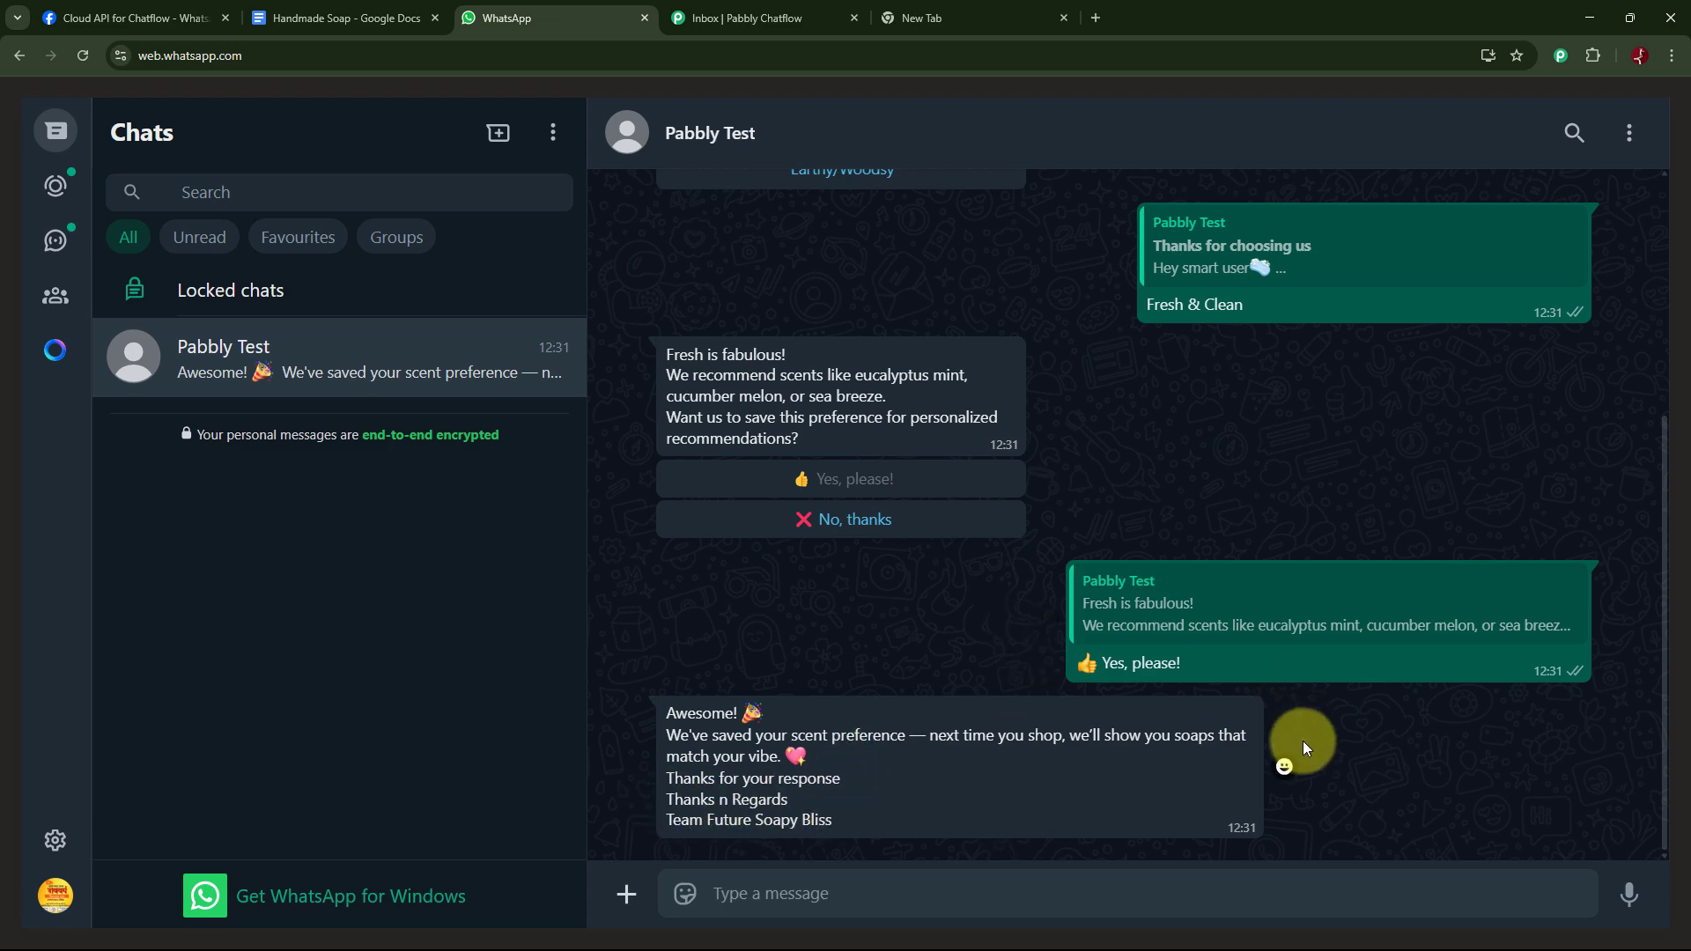
click(878, 528)
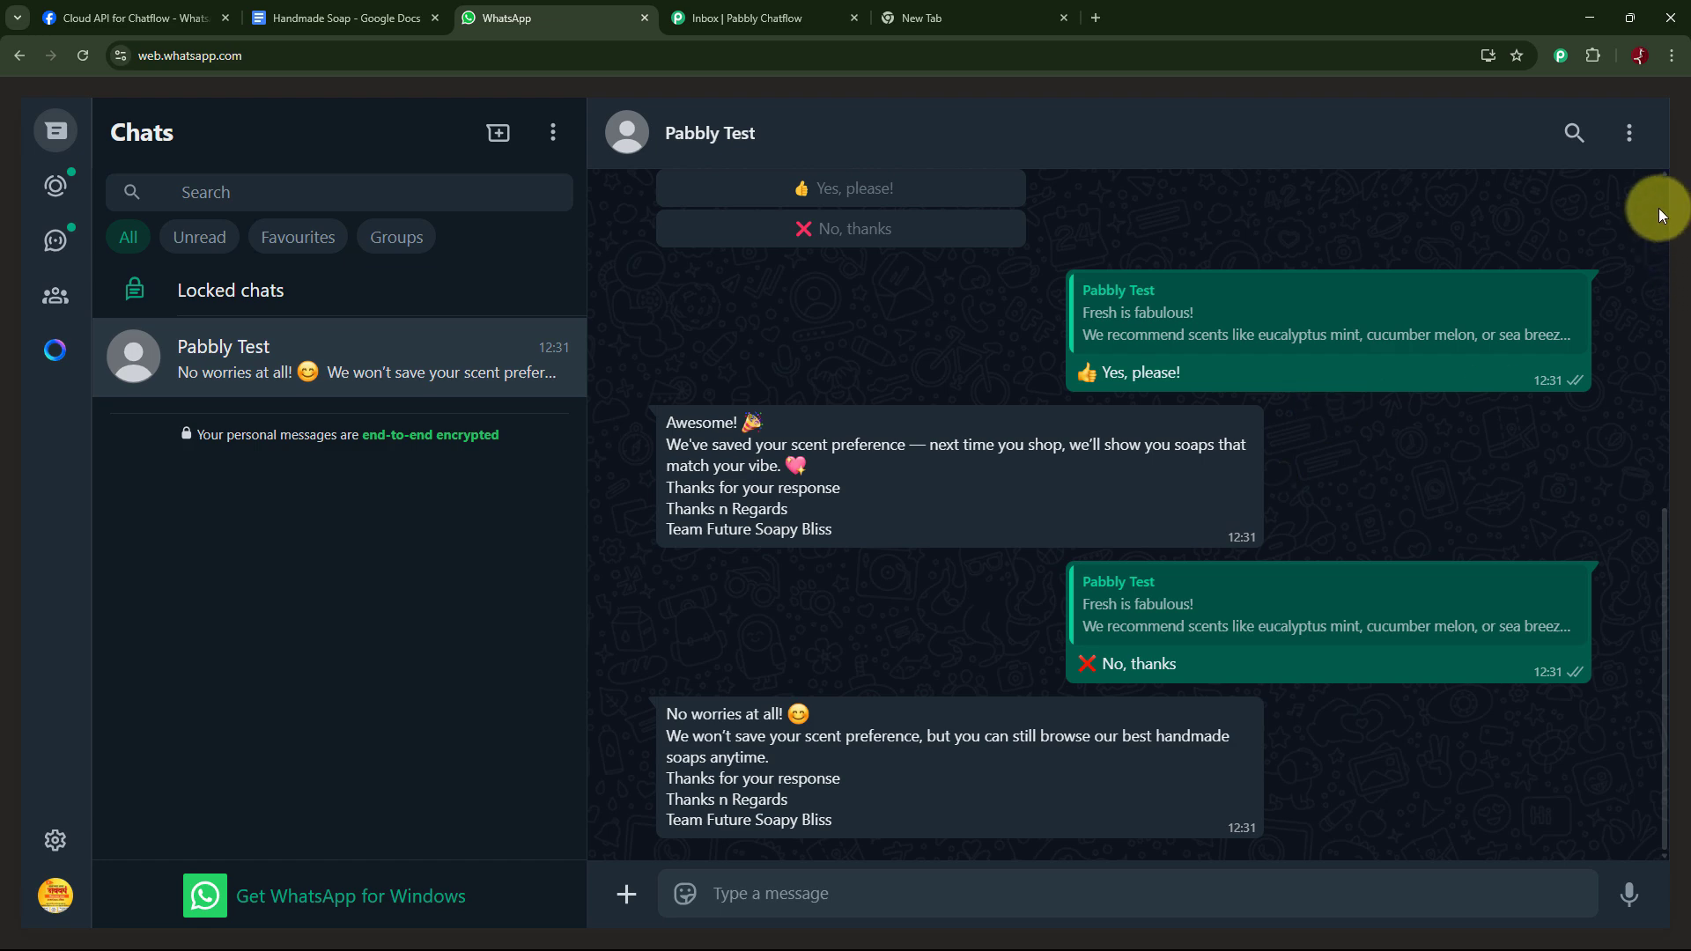
Clear all messages from the Pabbly Test chat
click(1630, 137)
click(1519, 503)
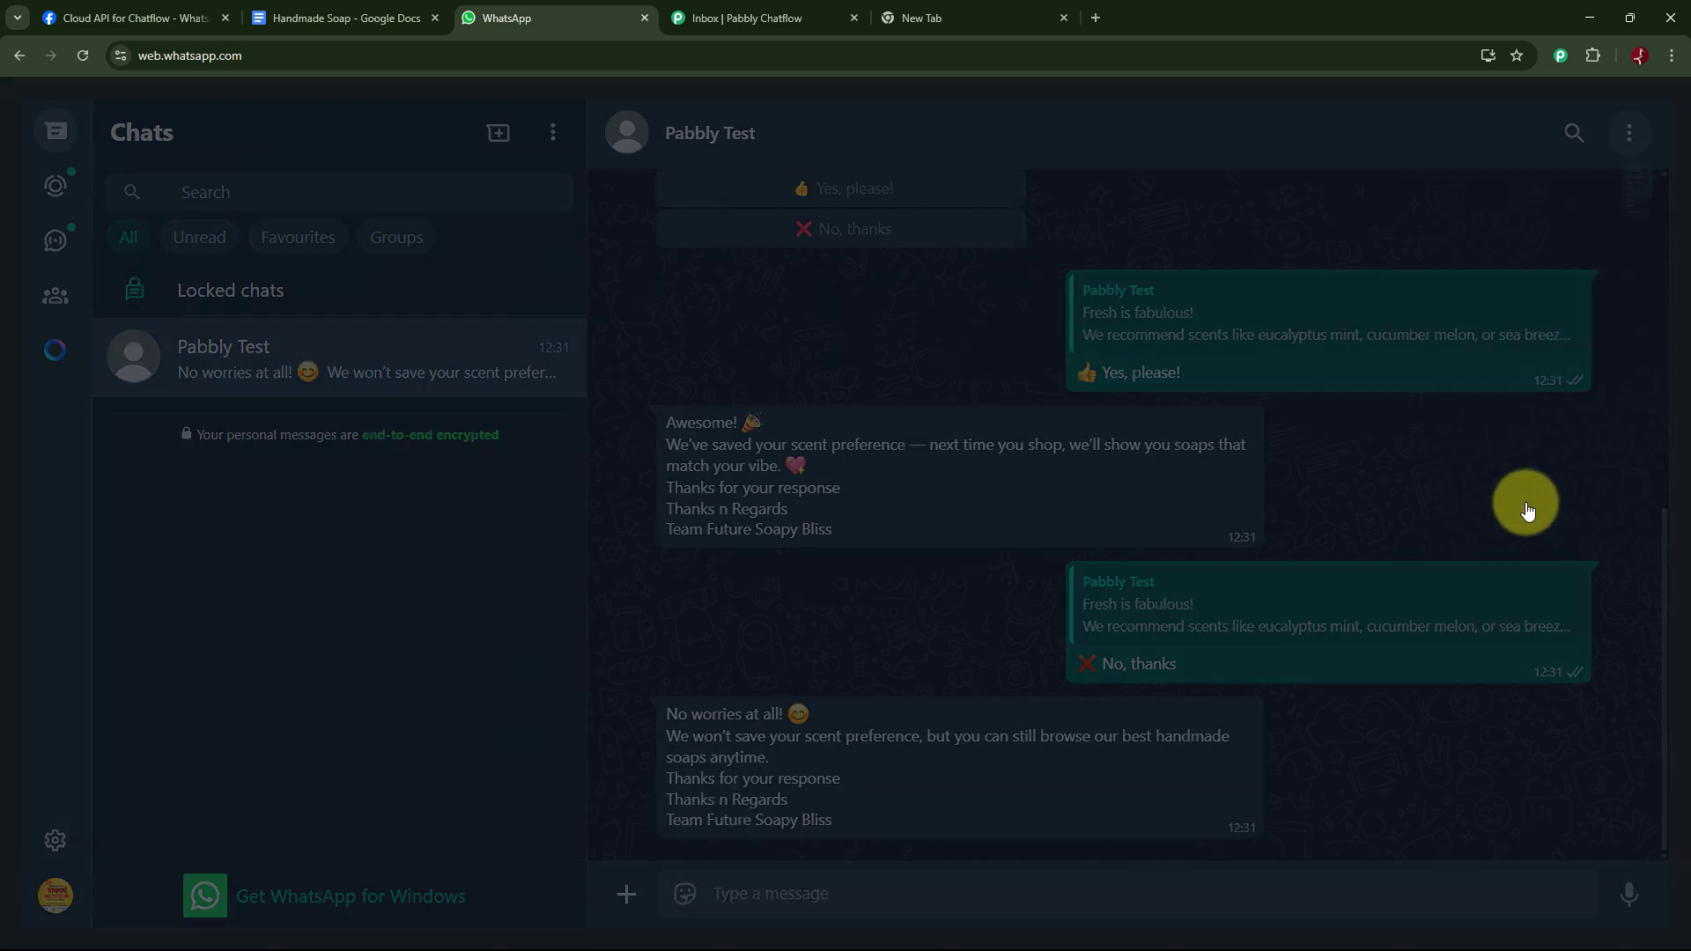
click(1026, 597)
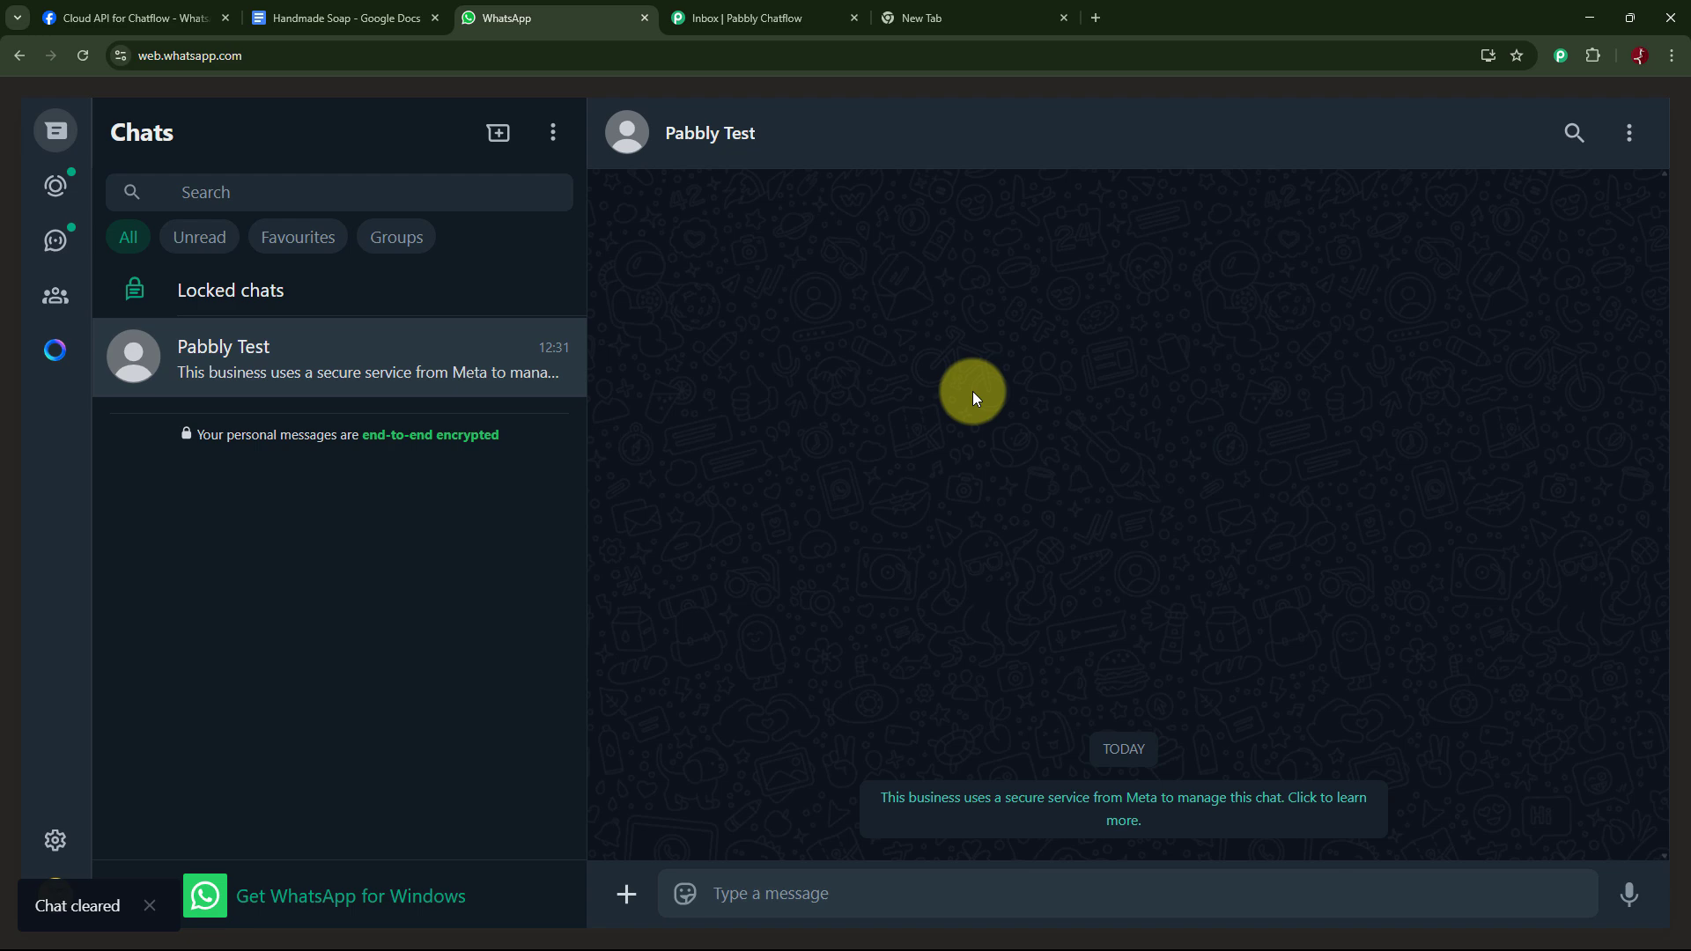
Load the website pabbly.com/chatflow in the empty browser tab
click(972, 23)
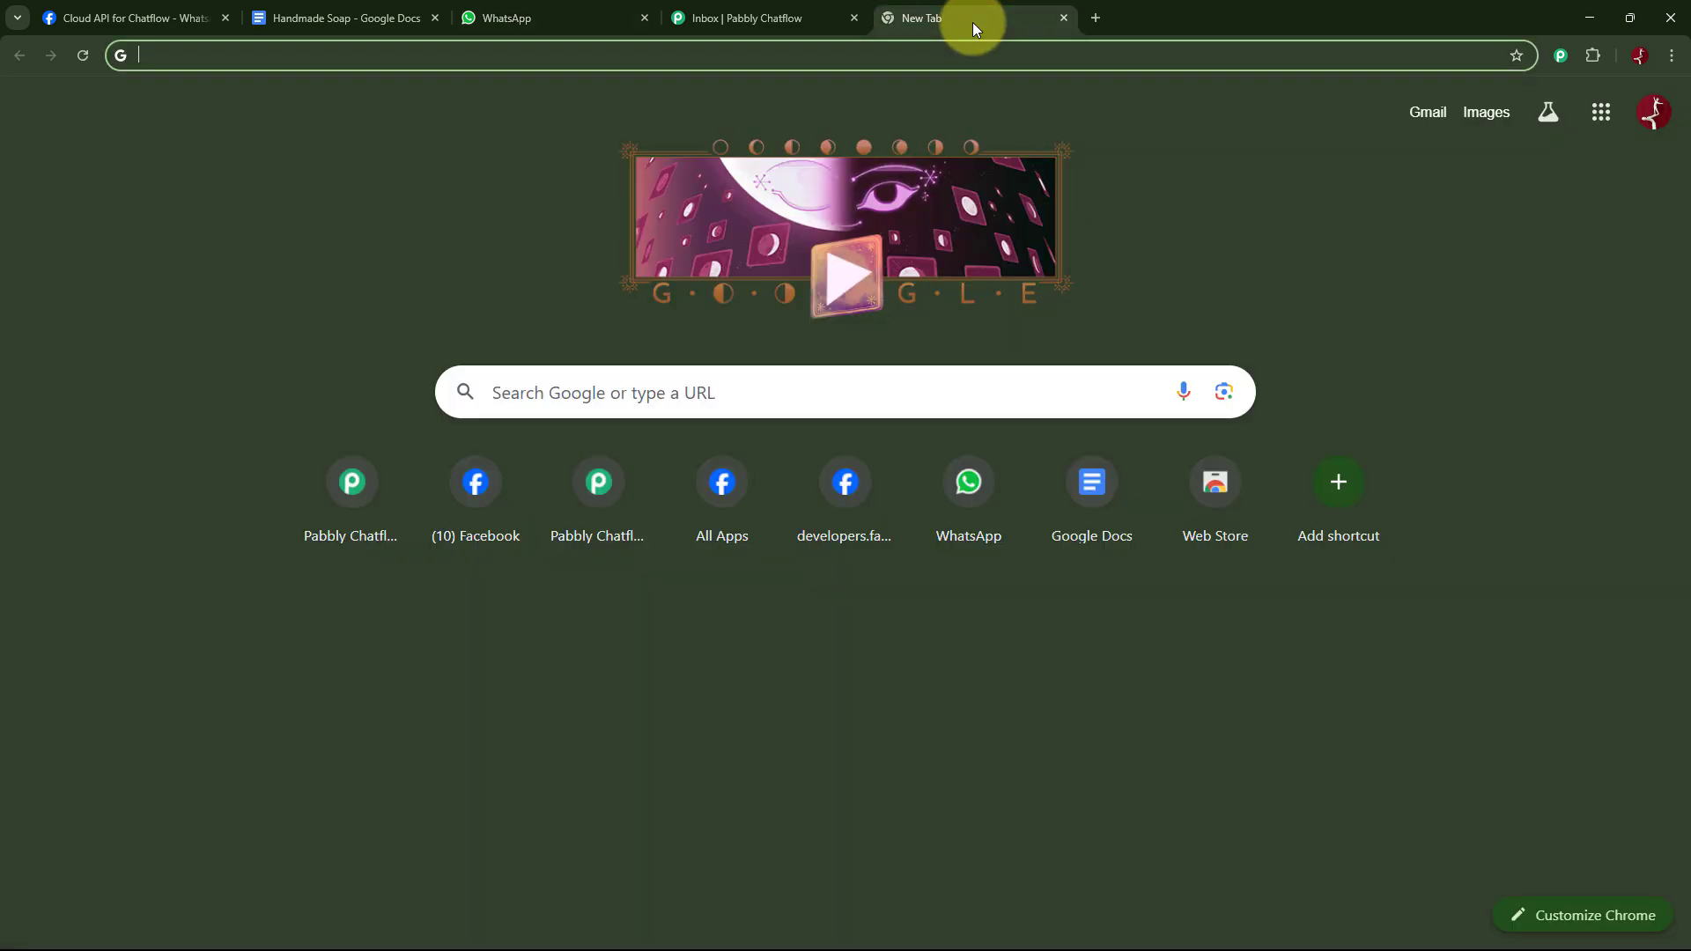
click(802, 53)
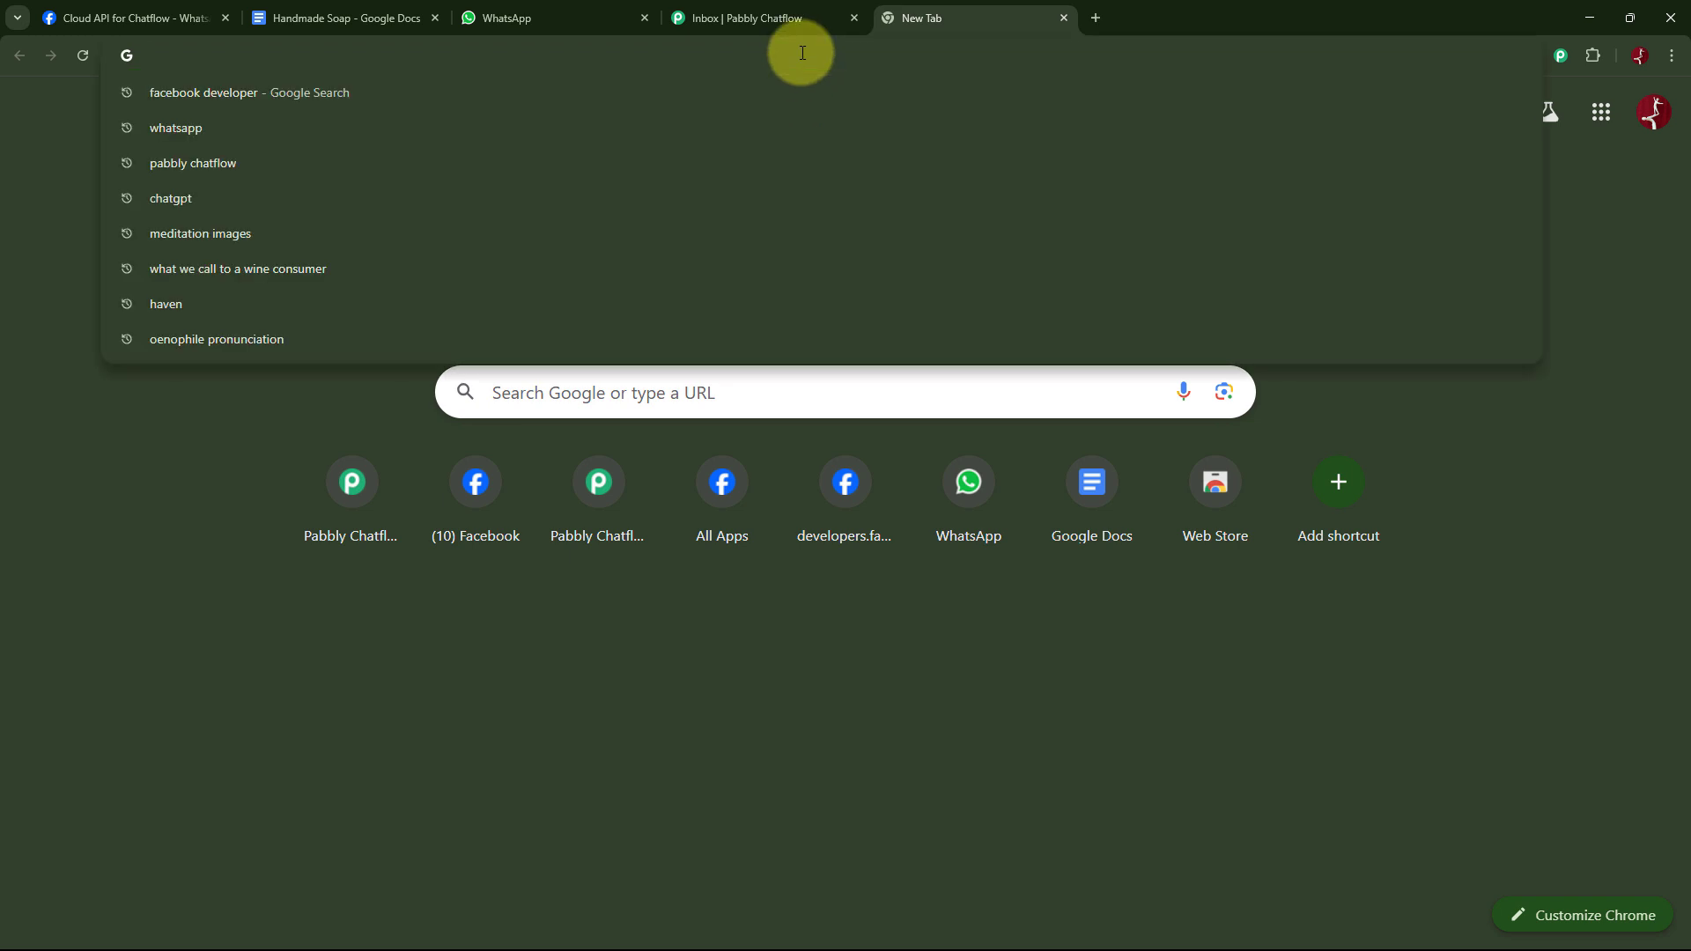
text(pabbl)
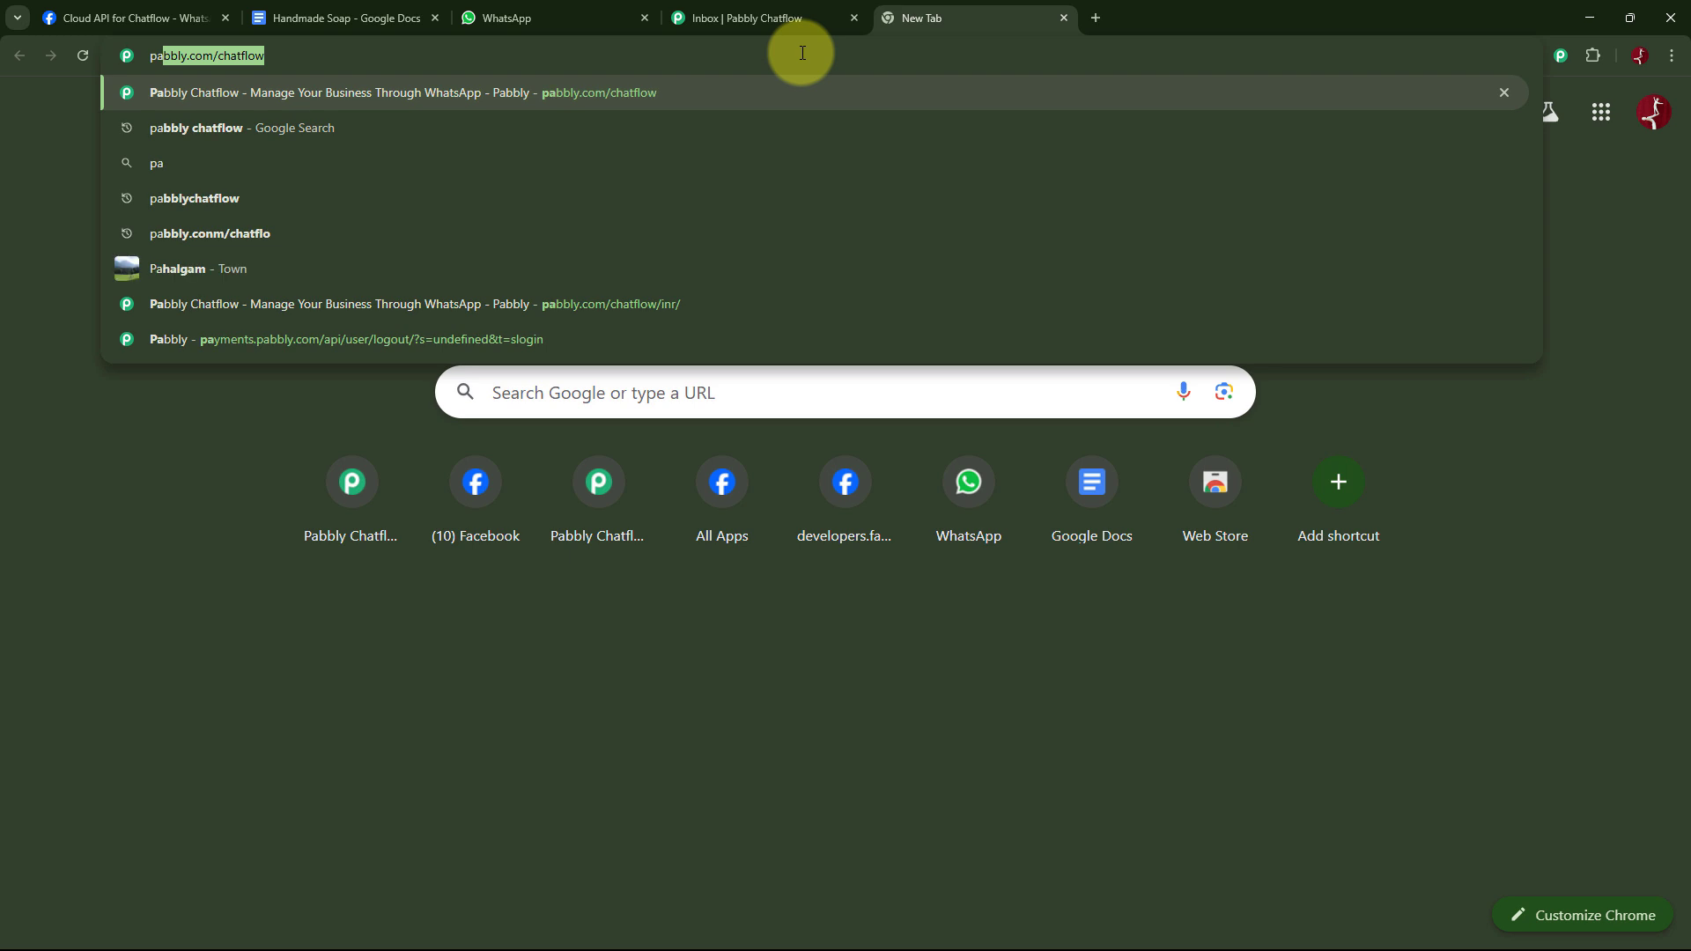
text(y)
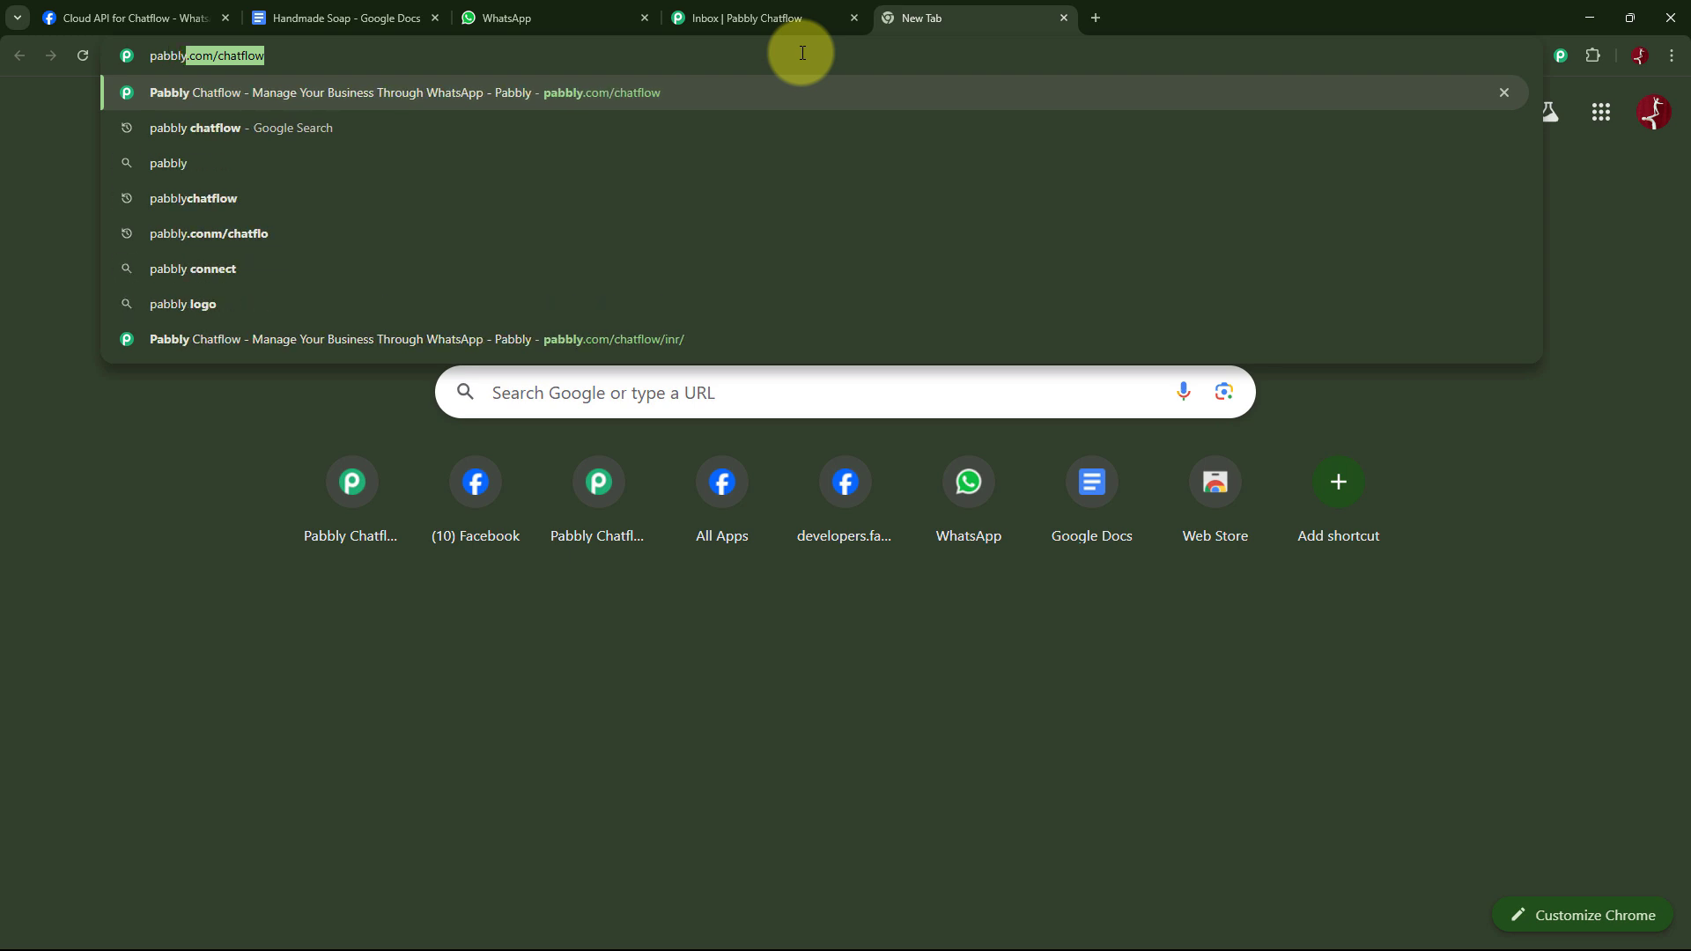
text(.com)
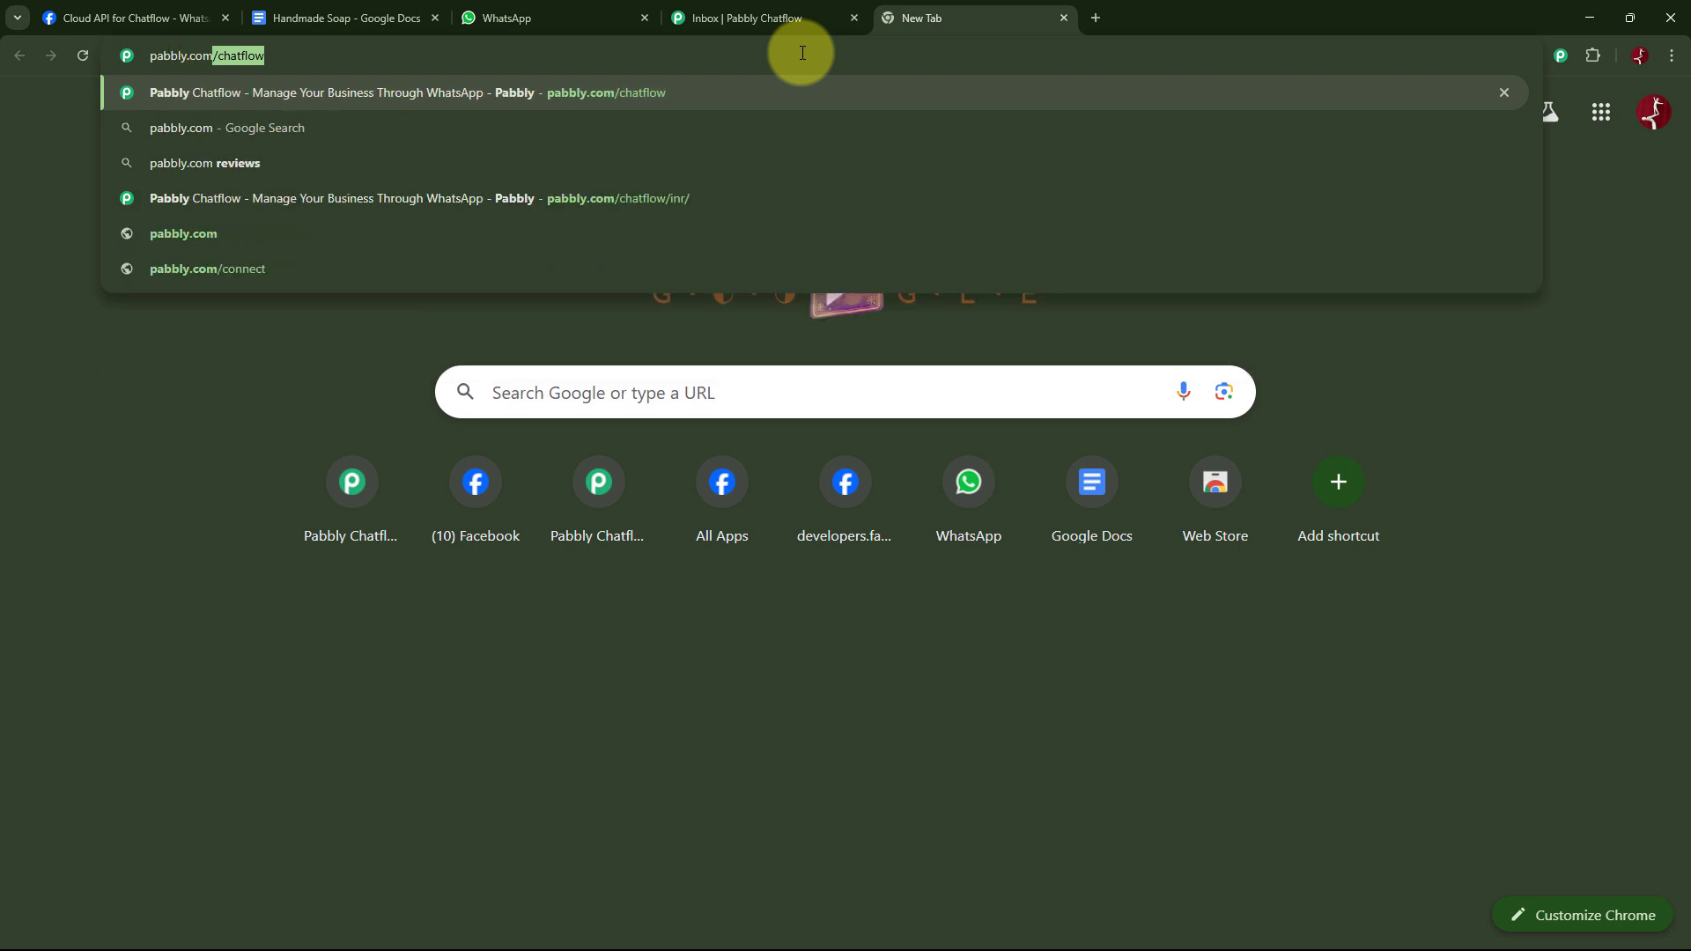
text(/)
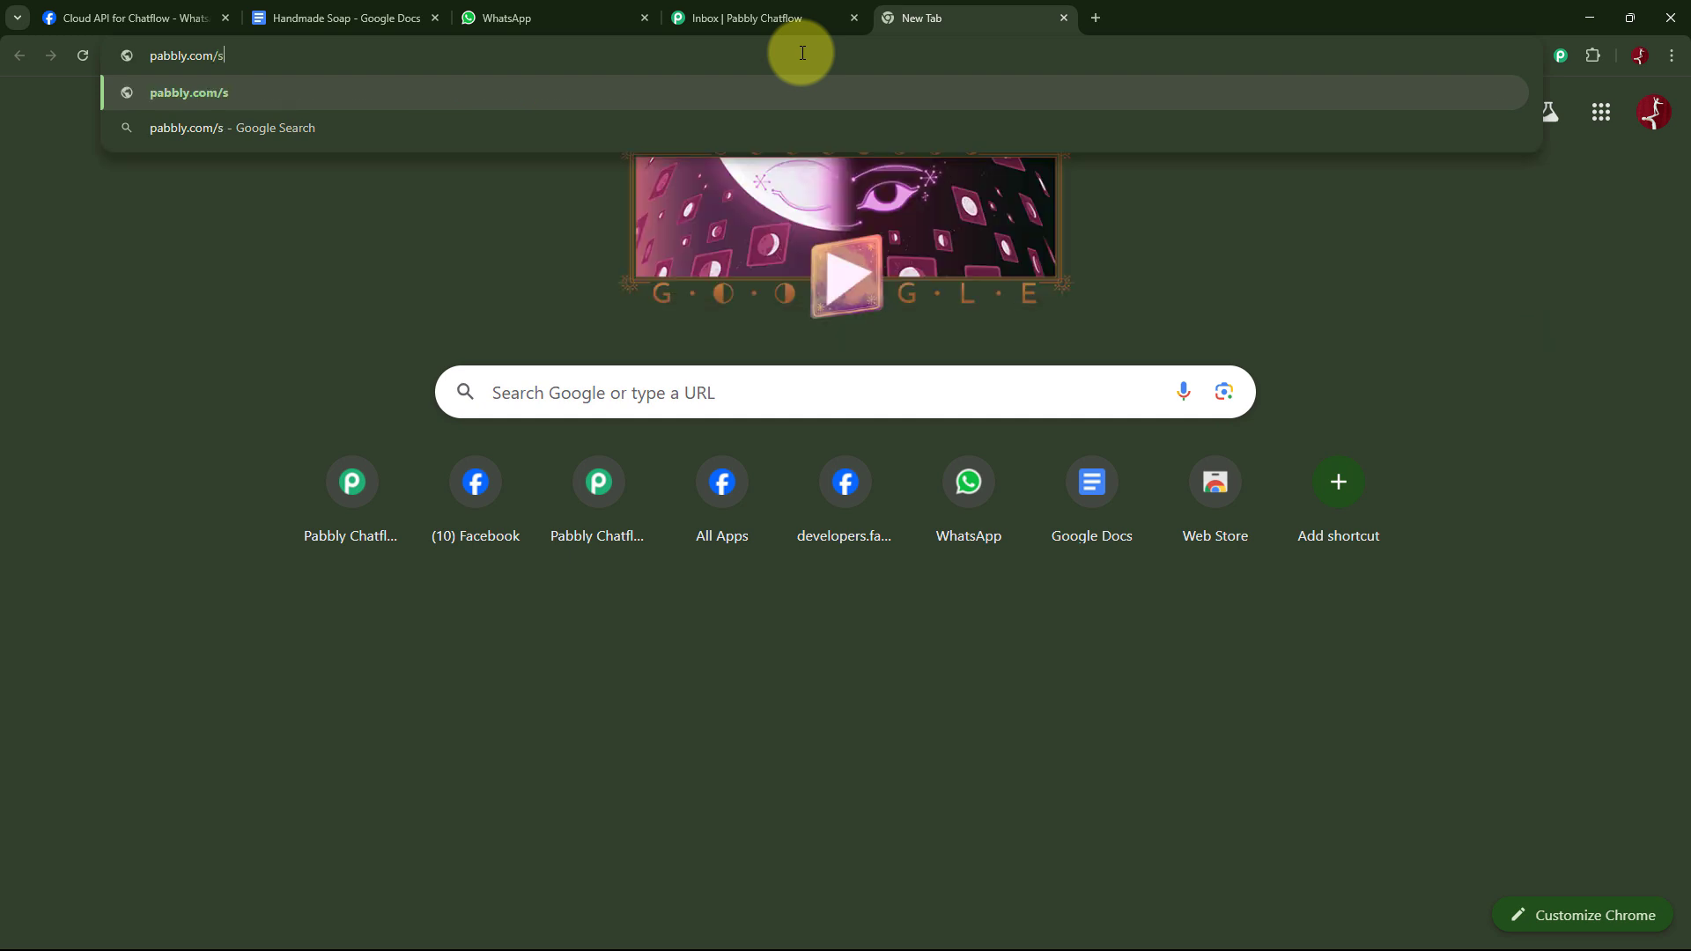
text(chat)
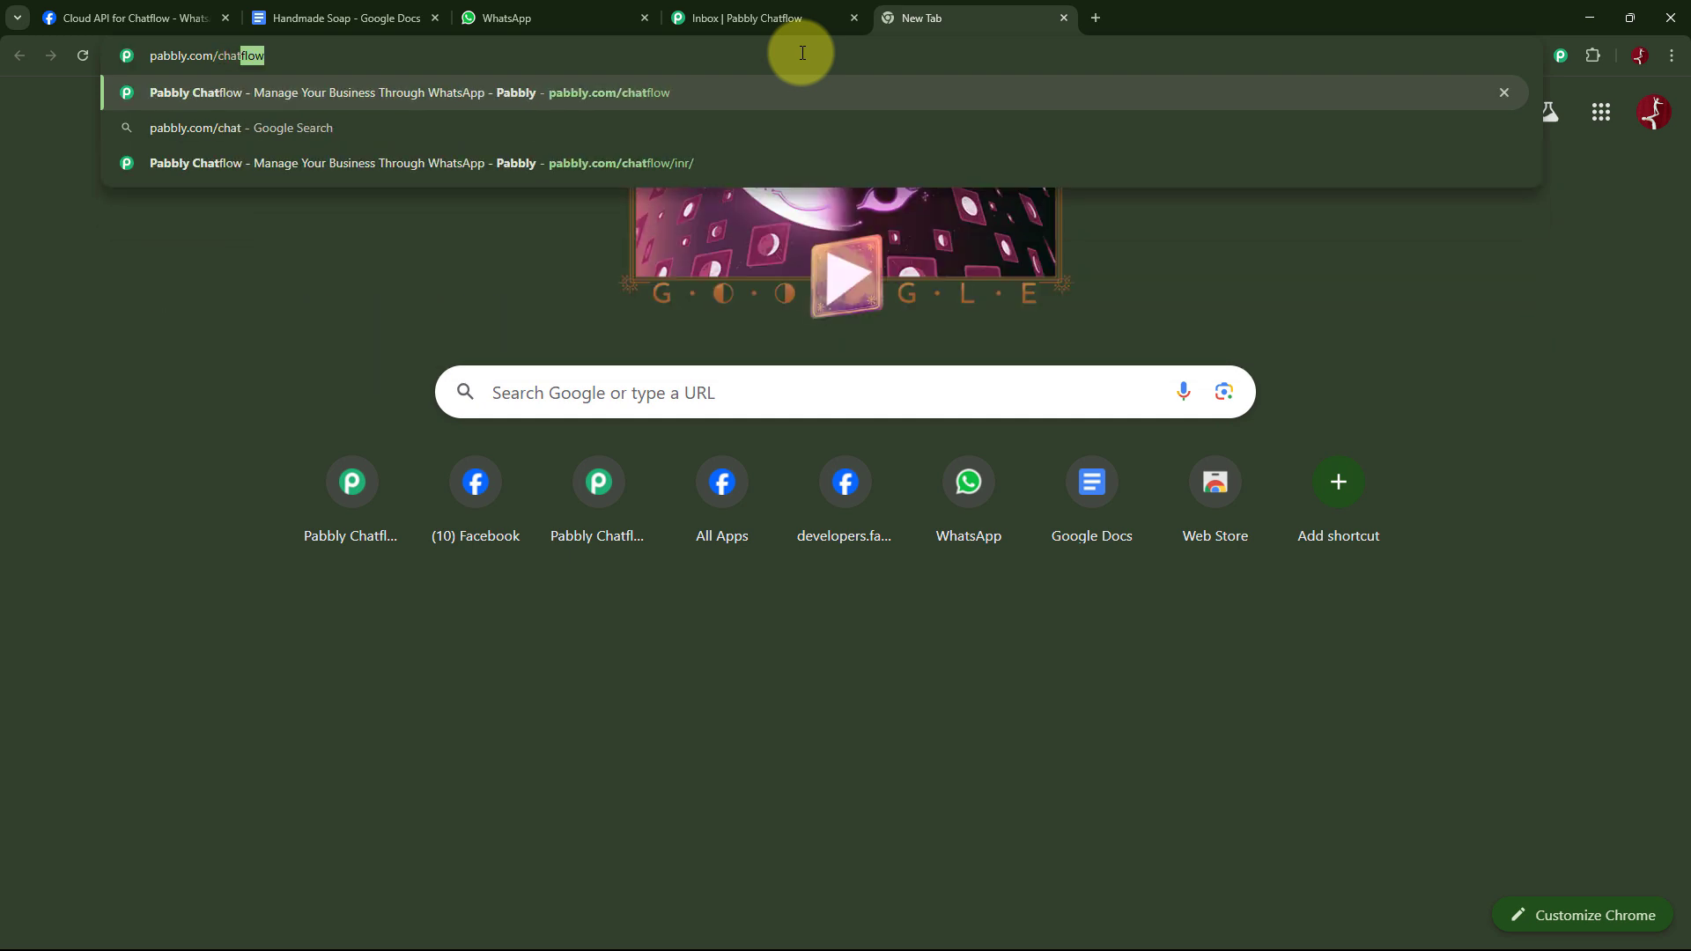
text(flow)
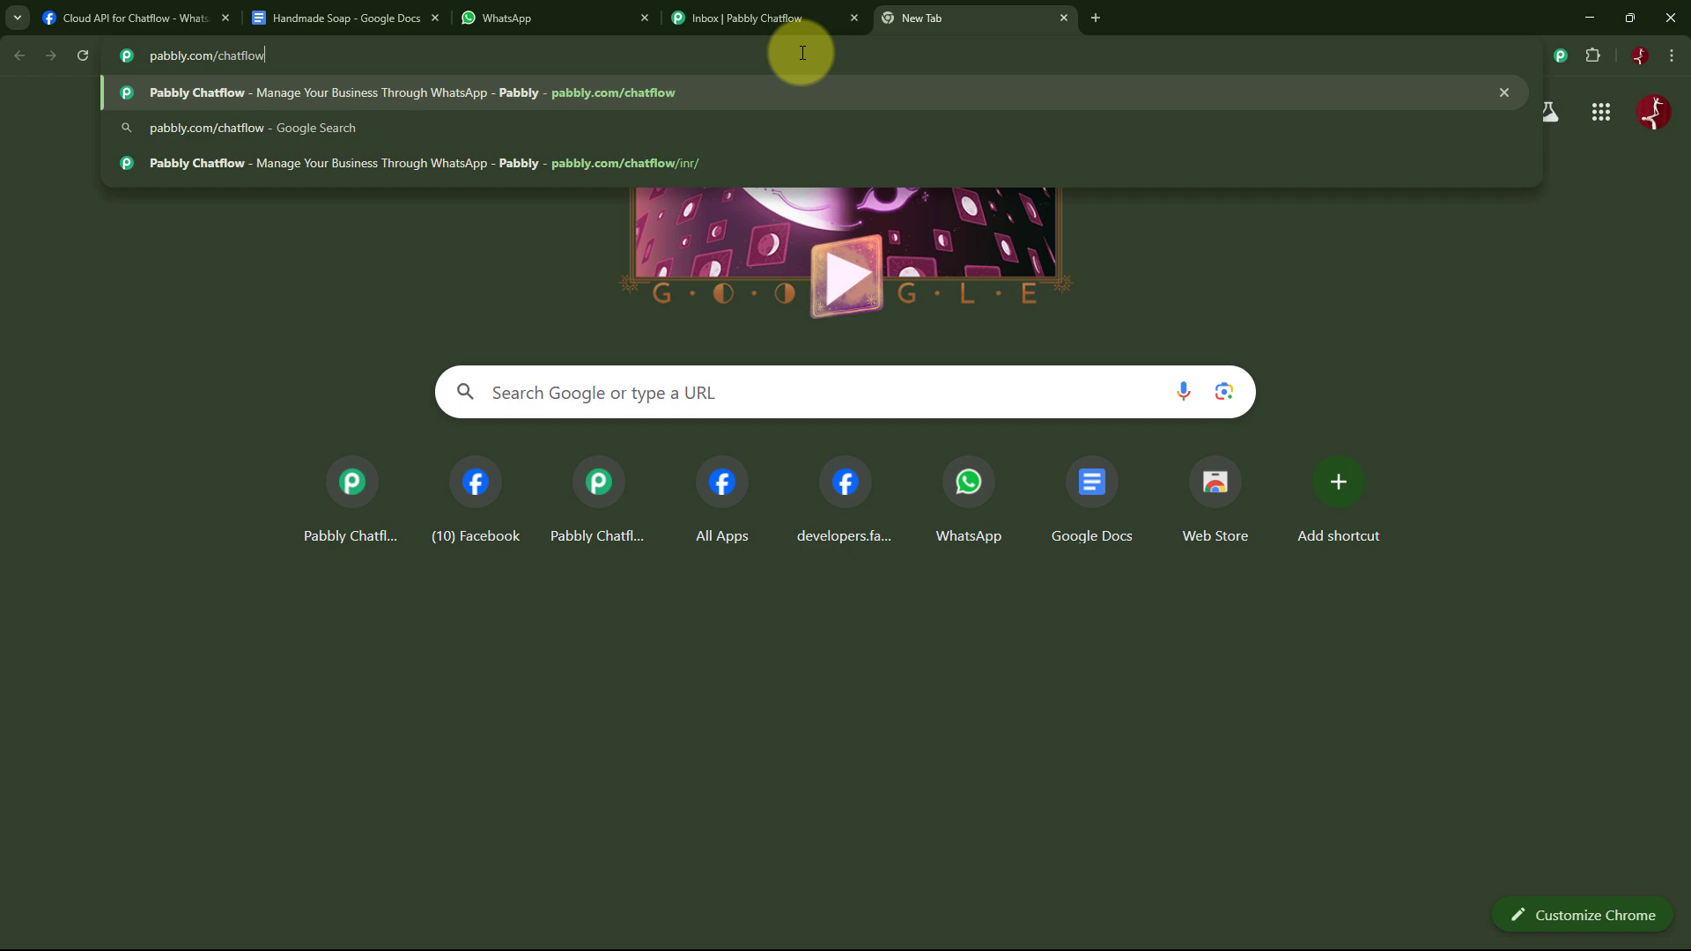
key(Return)
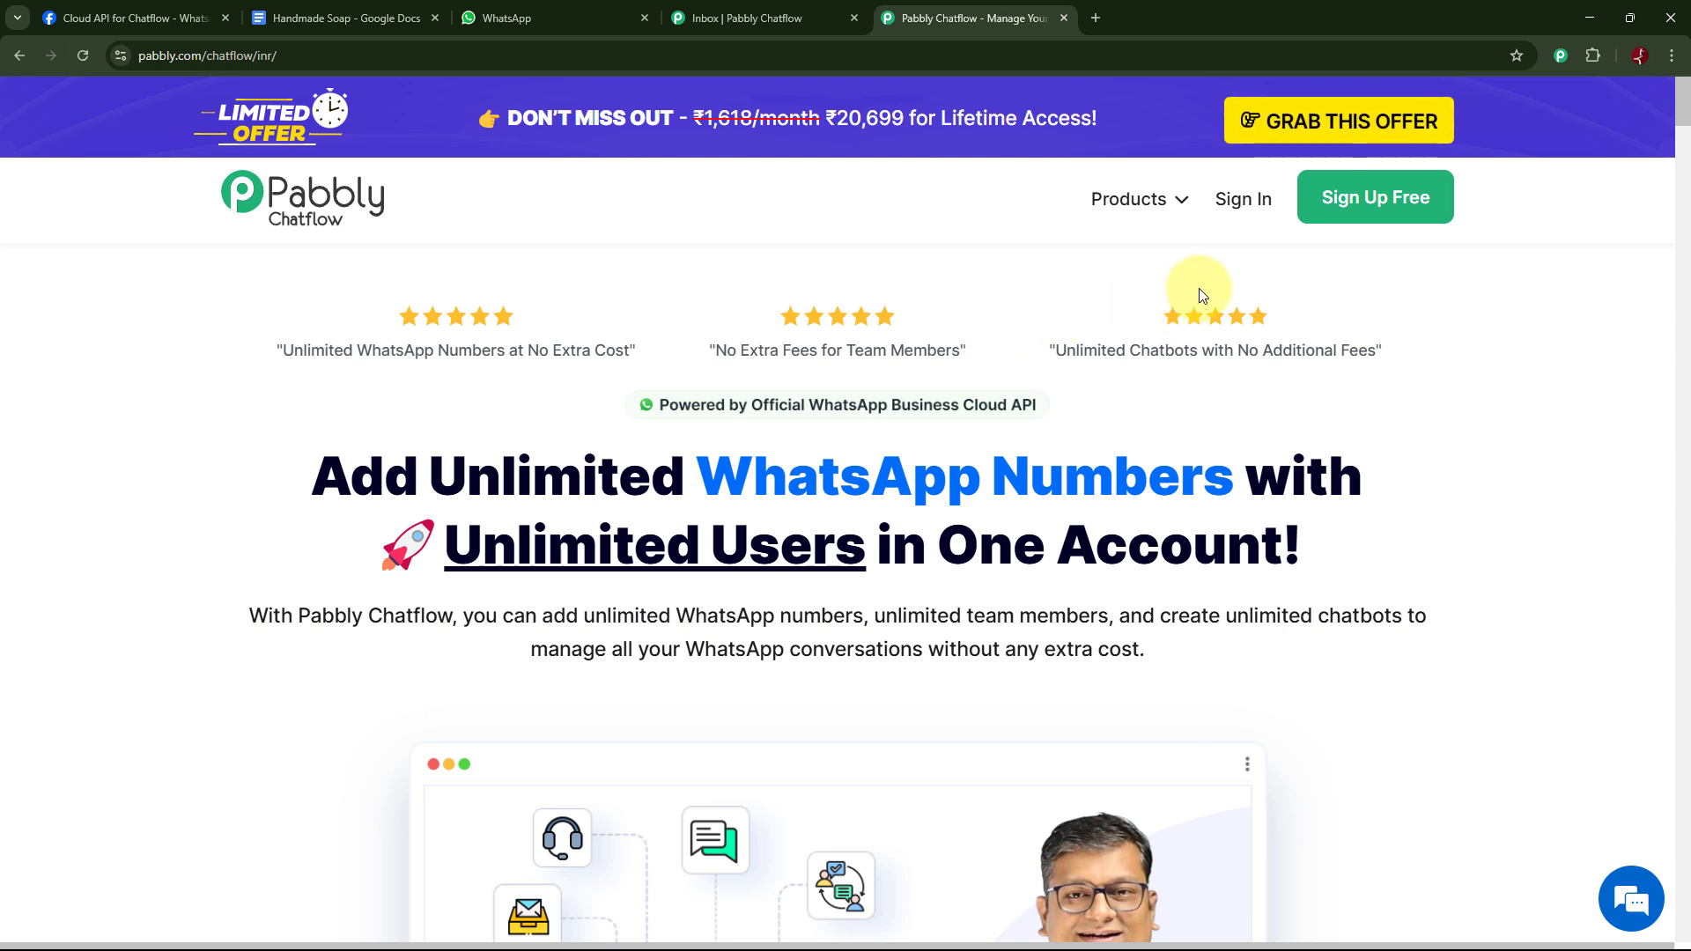
Sign in to the Pabbly account and access the Pabbly Chatflow application
click(1242, 205)
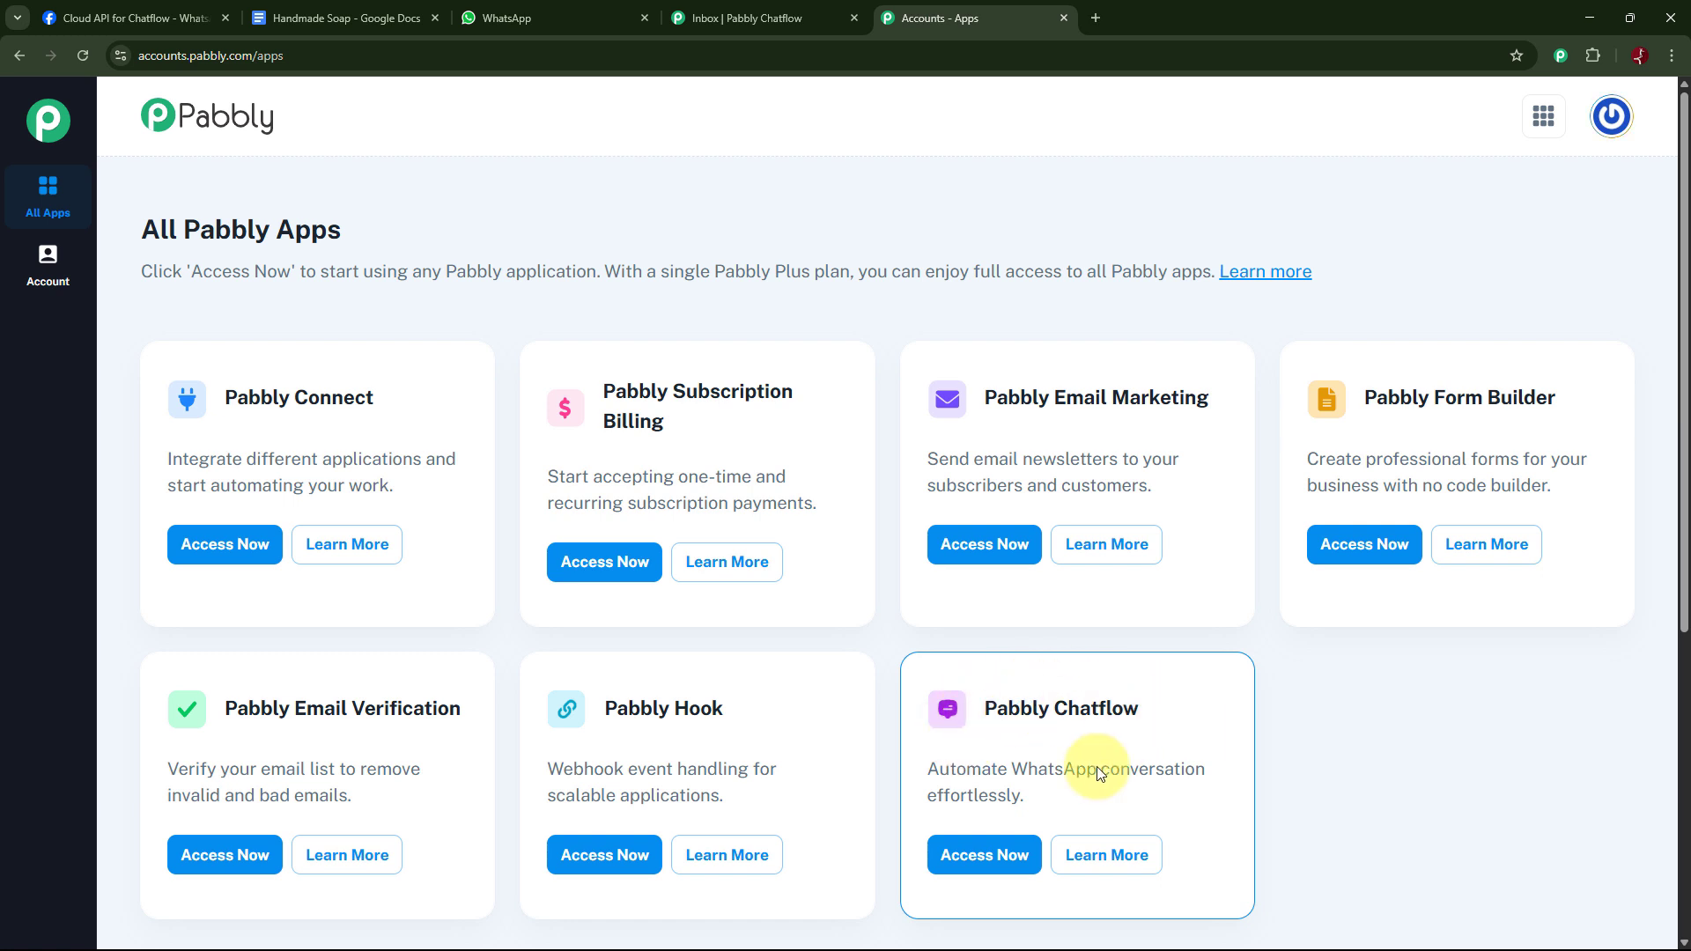
click(960, 862)
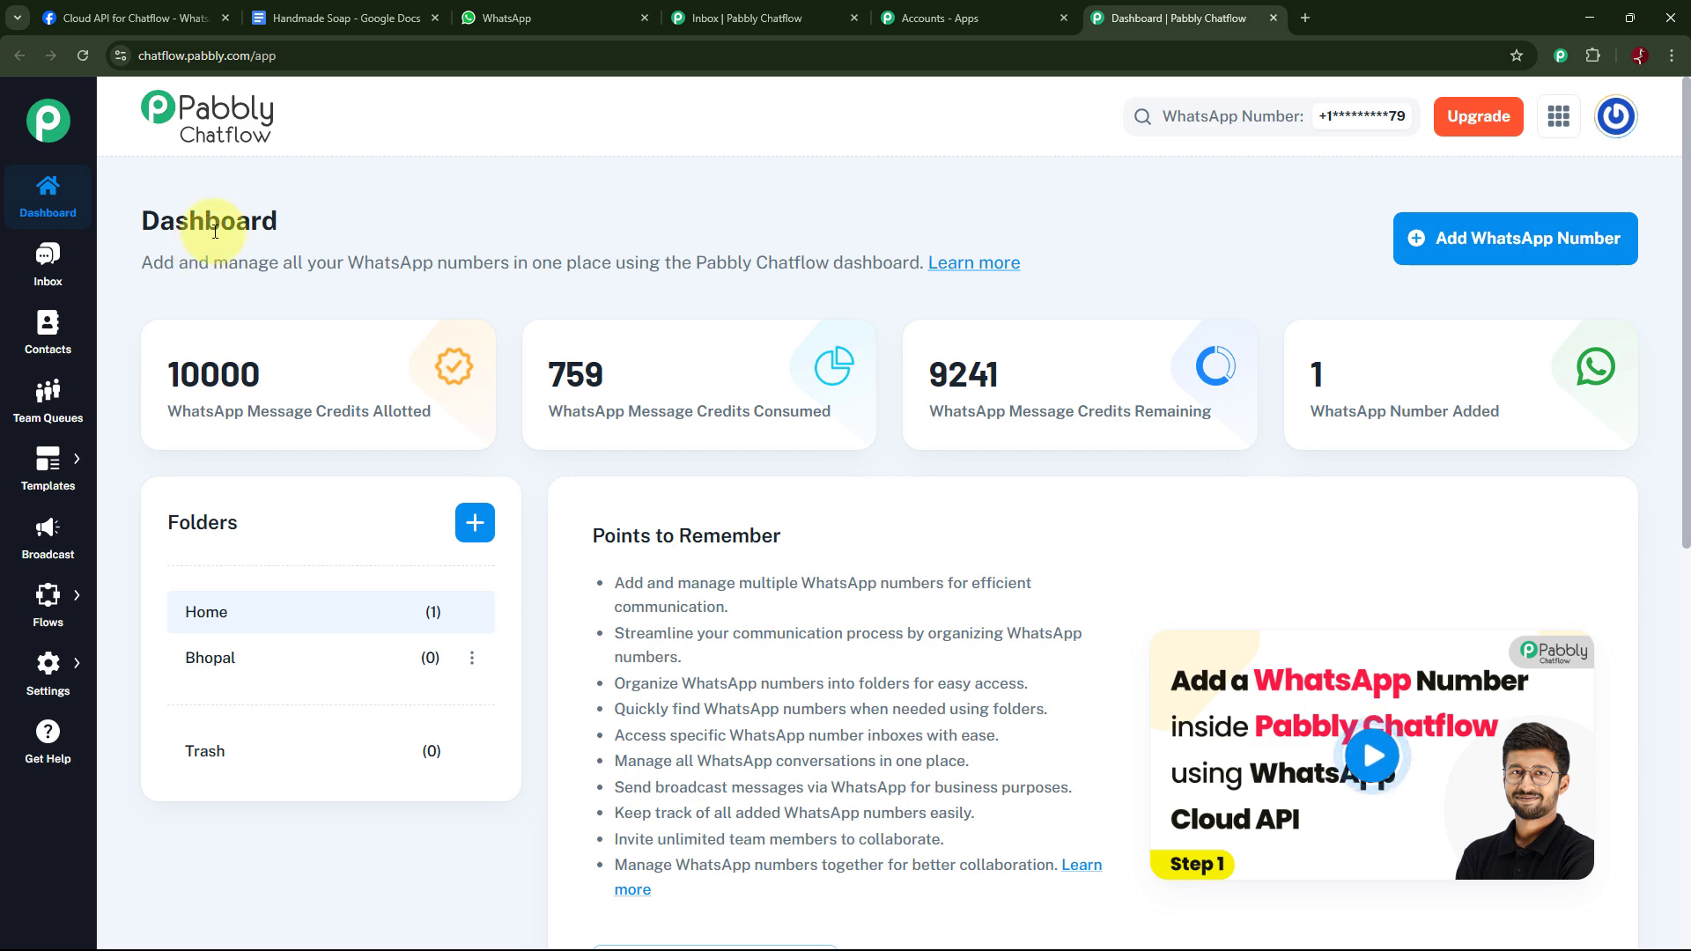
Open the active Future Soapy Bliss flow from the Flow Builder list and view the layout of its connected message nodes
mouse_move(980, 409)
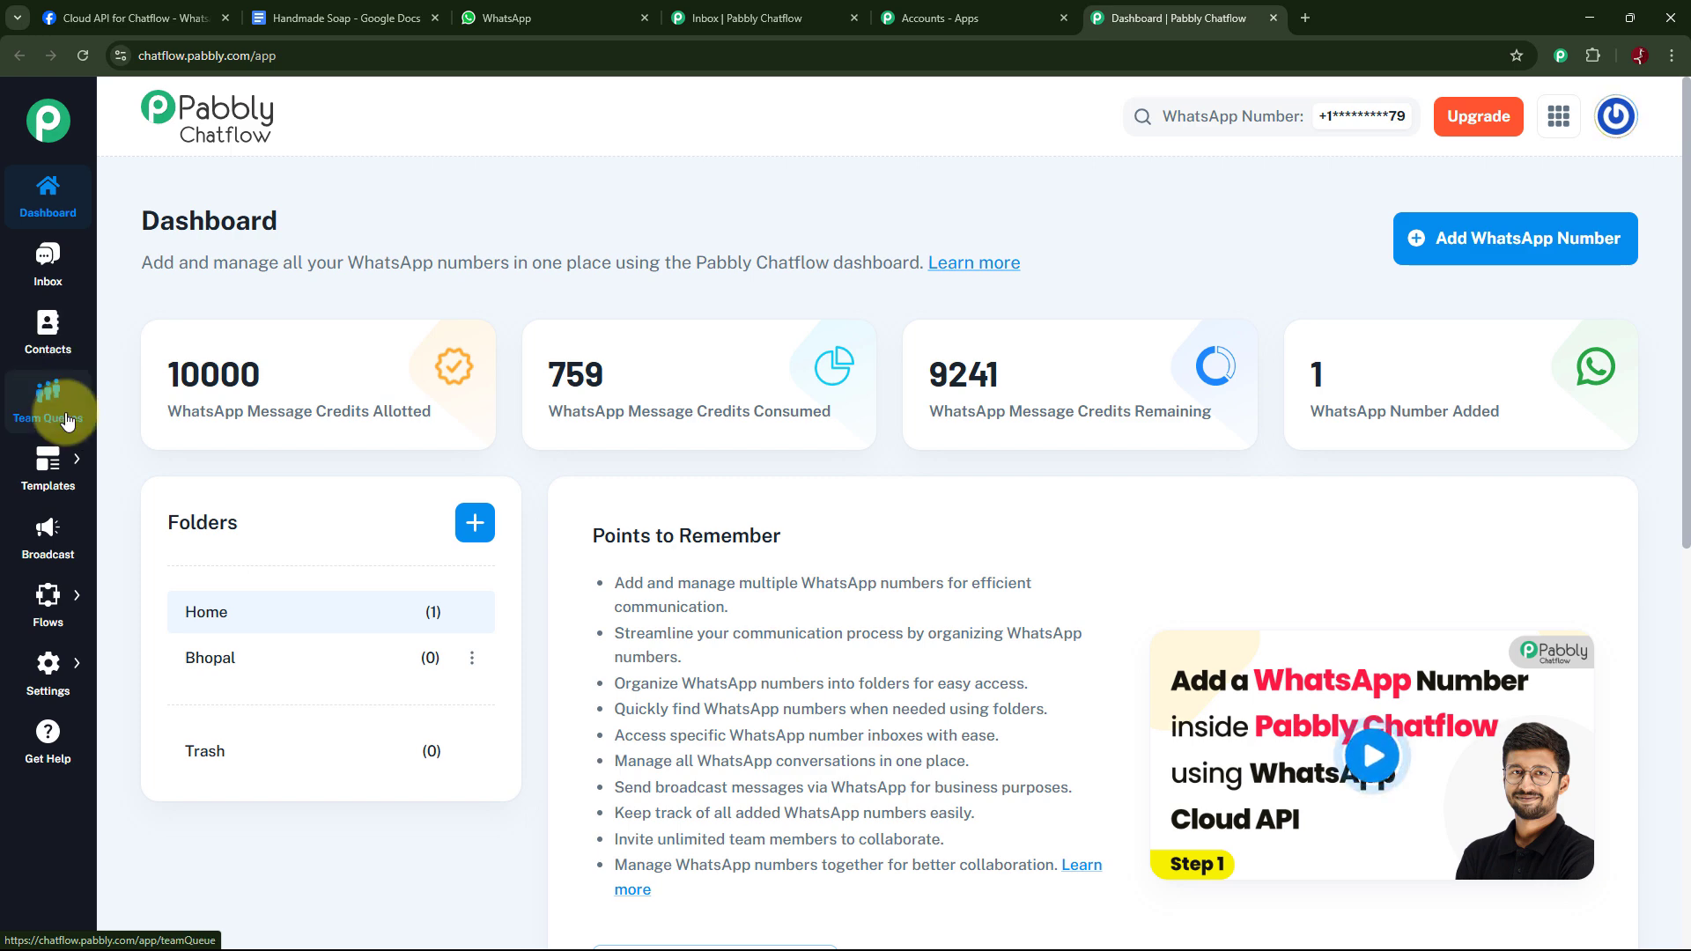
mouse_move(68, 461)
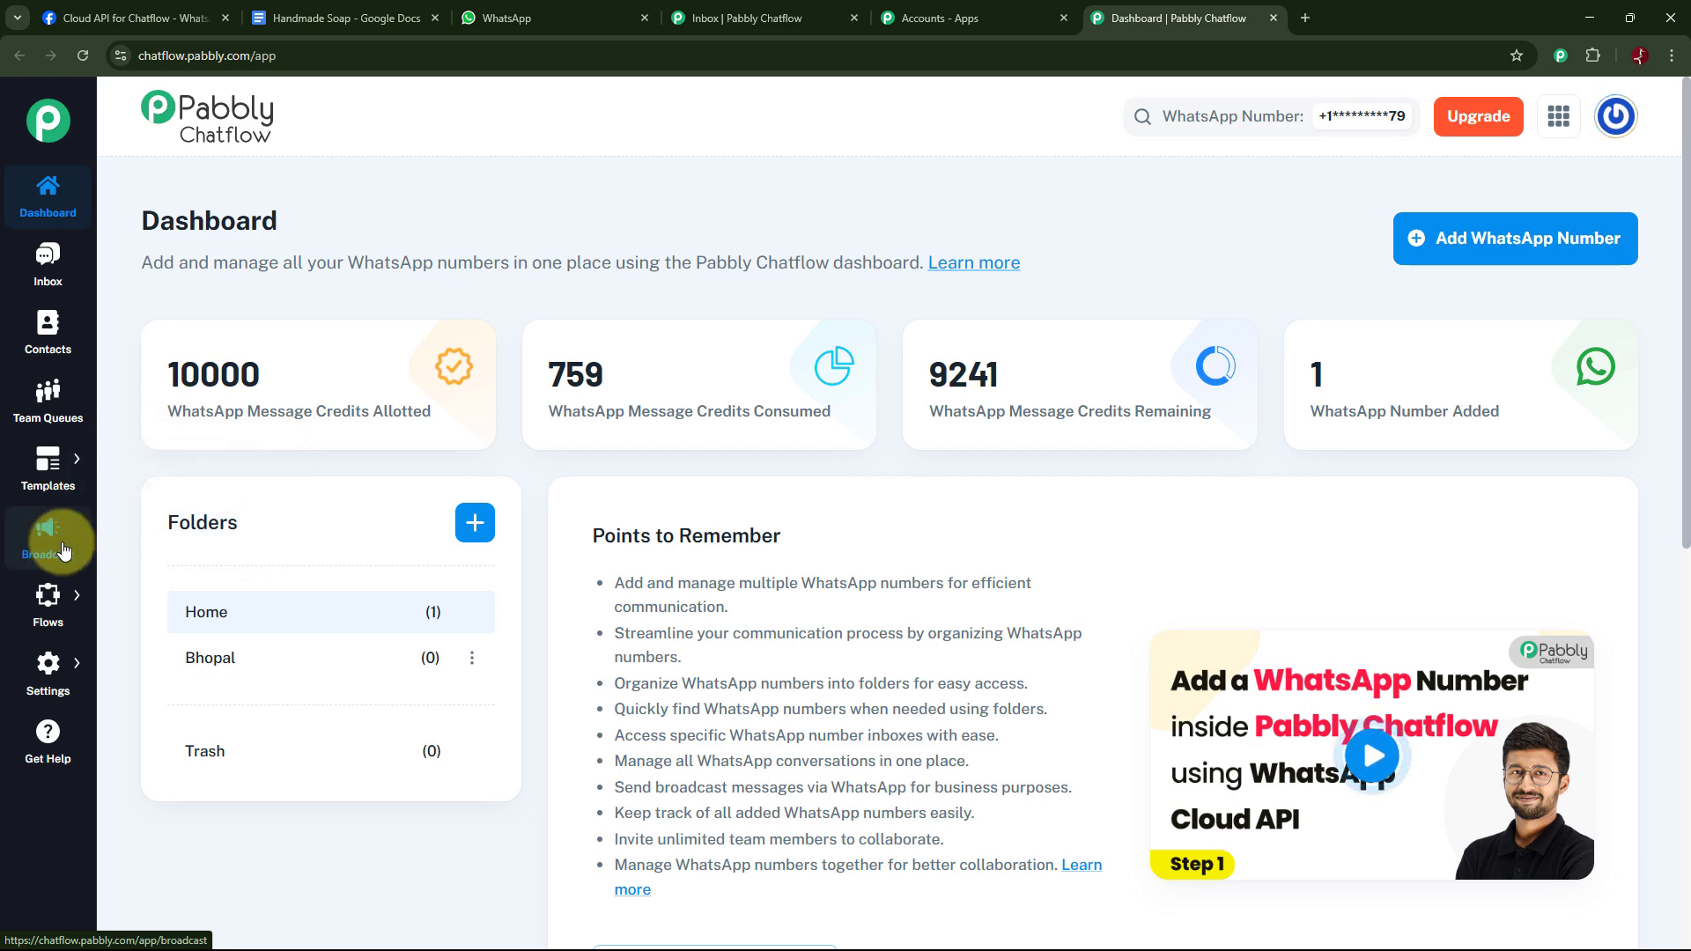
mouse_move(55, 608)
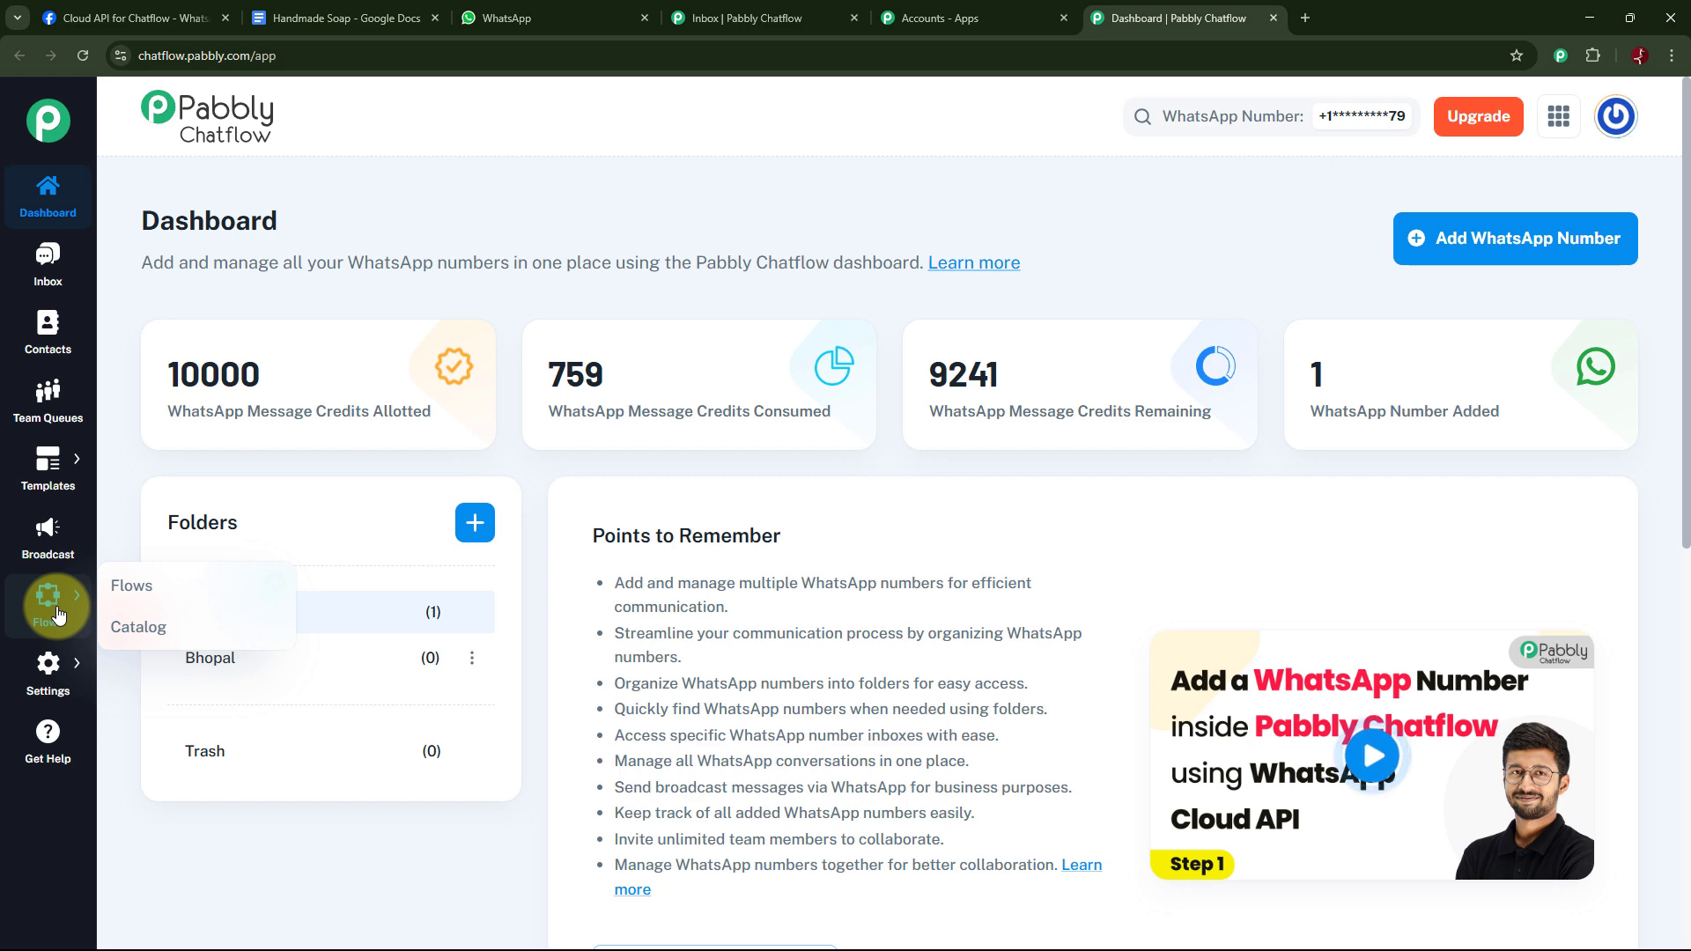
mouse_move(53, 674)
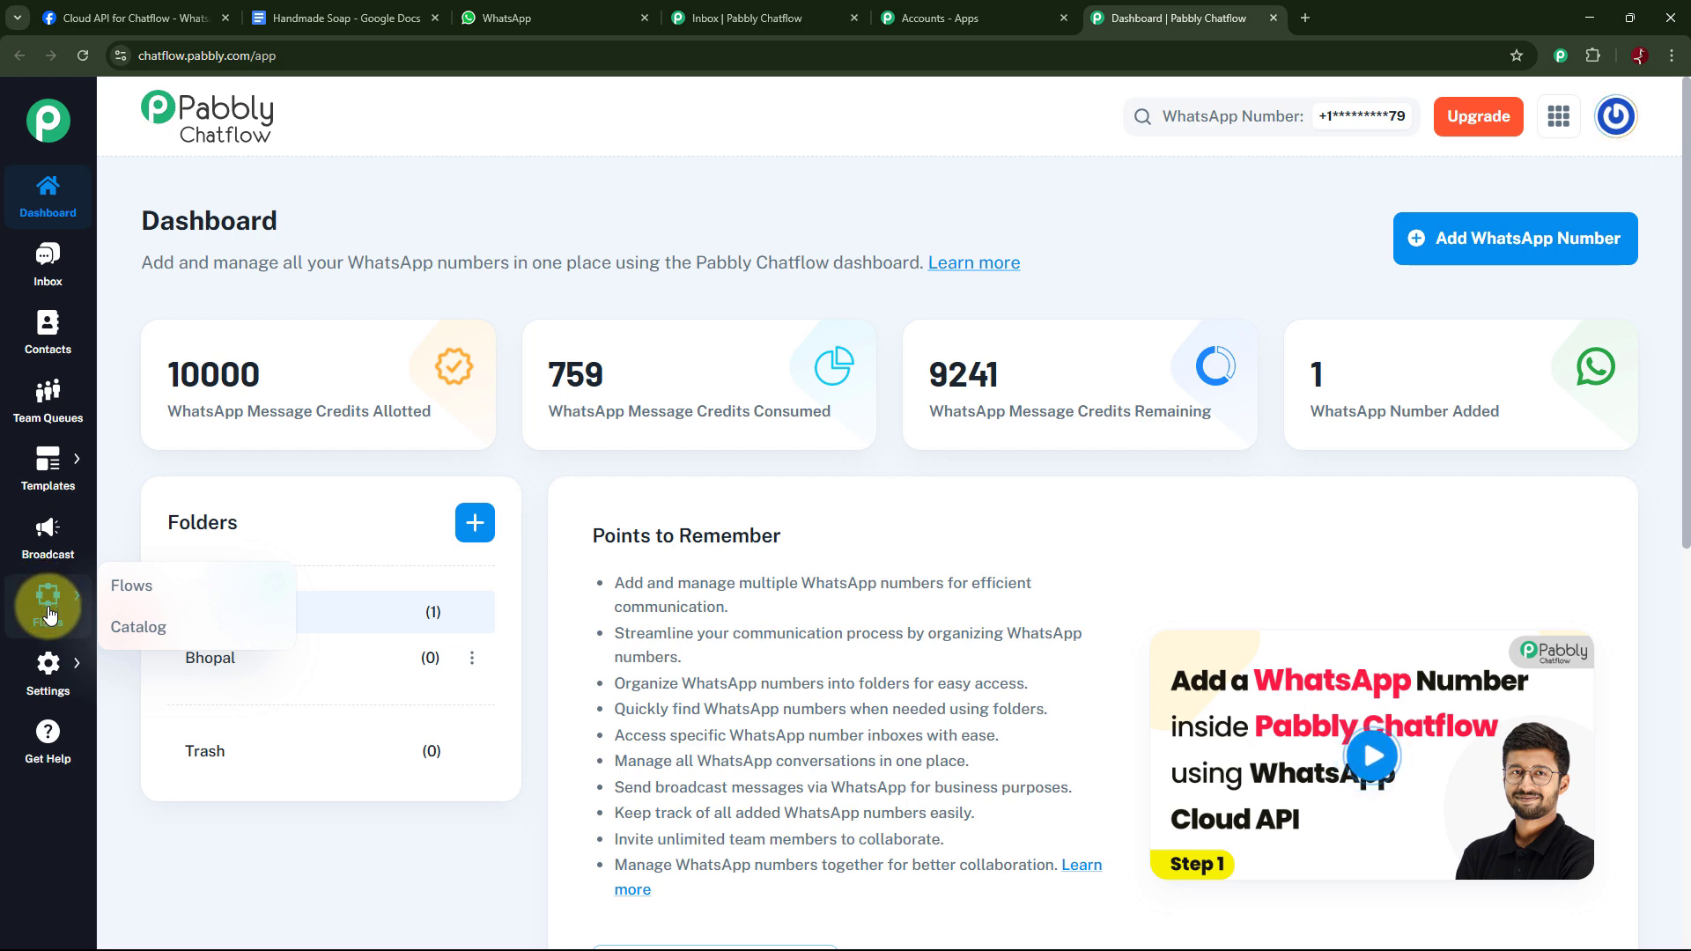
click(132, 588)
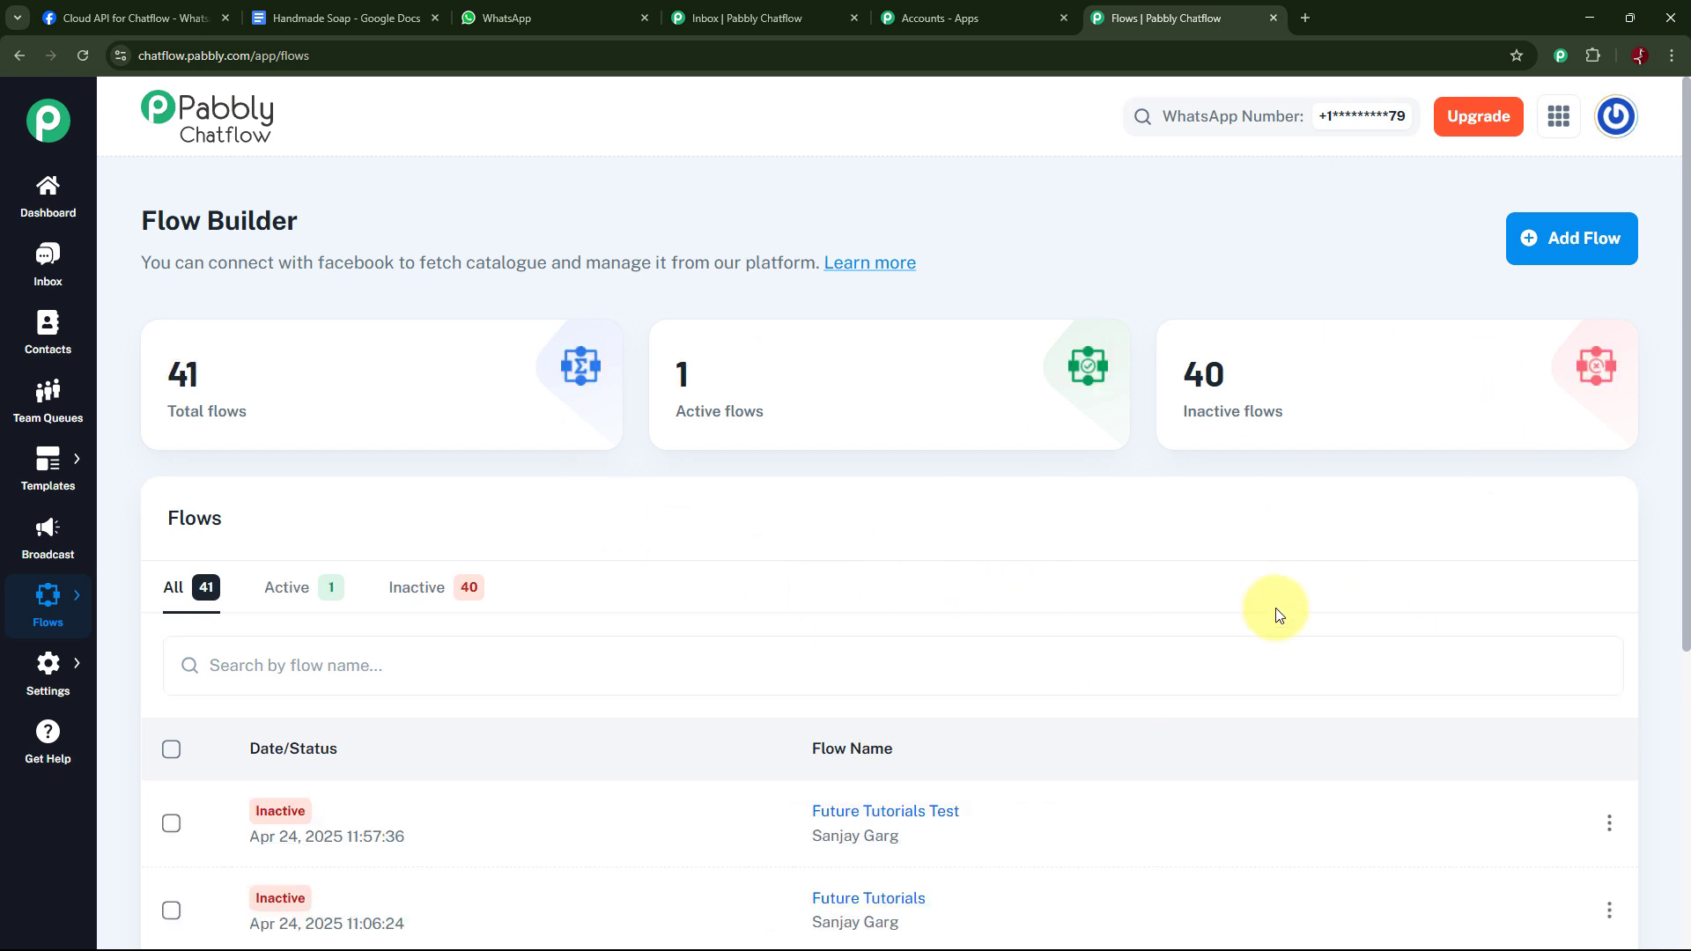
mouse_move(249, 396)
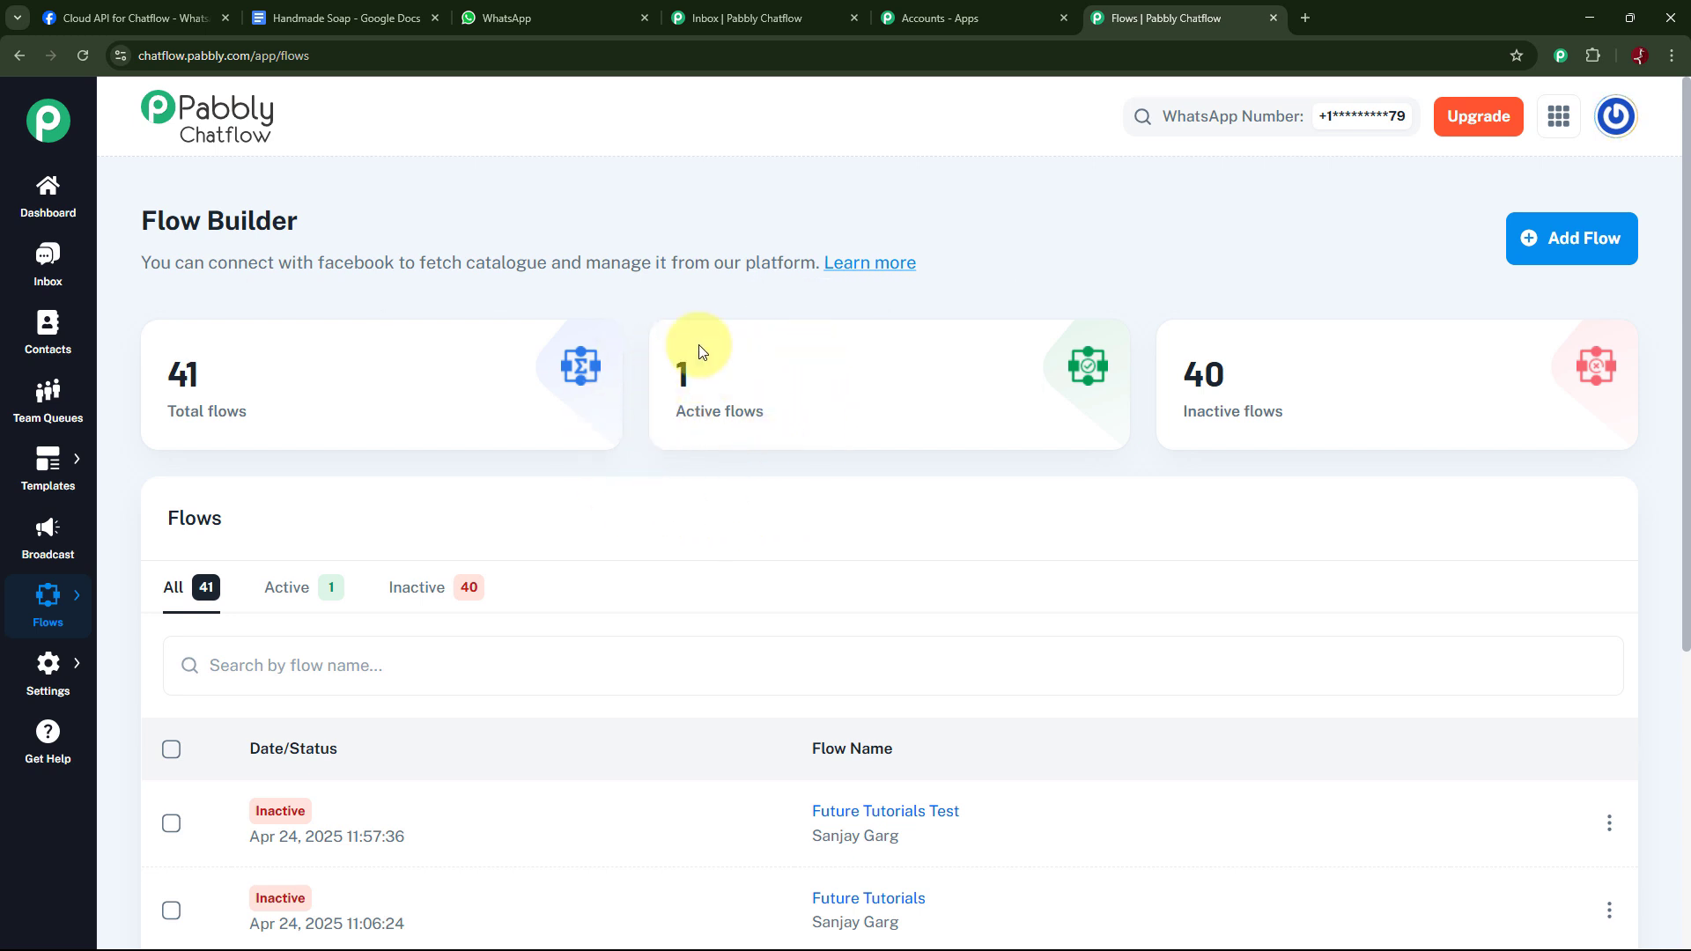
scroll(1070, 562, down, 3)
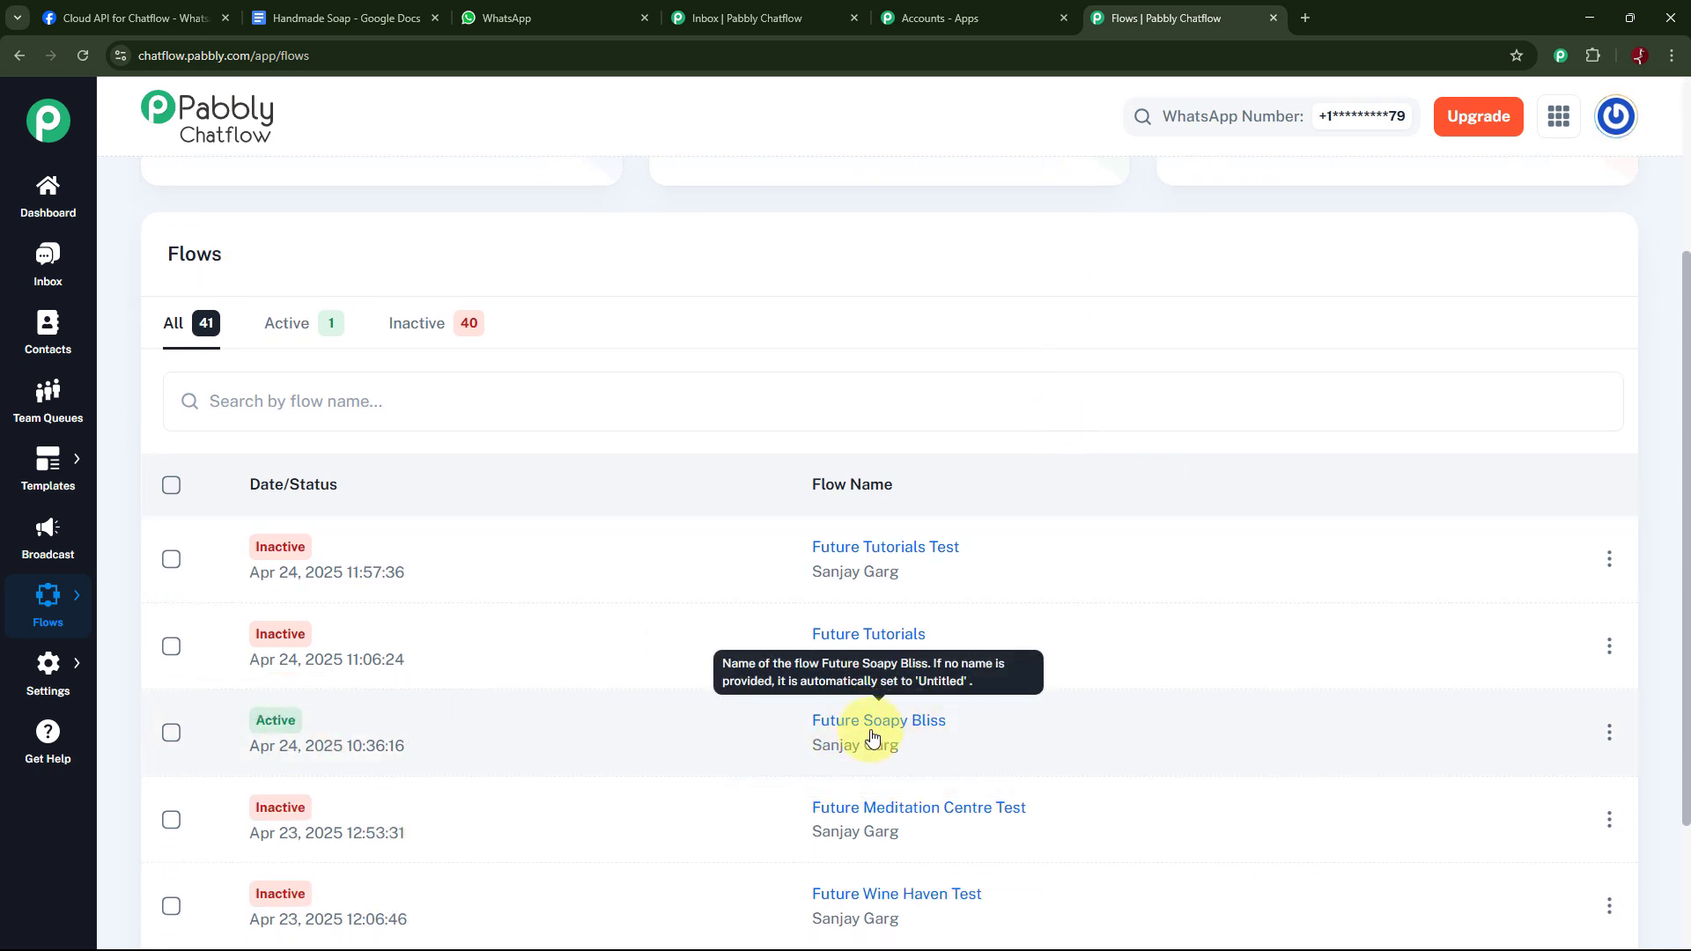
click(872, 730)
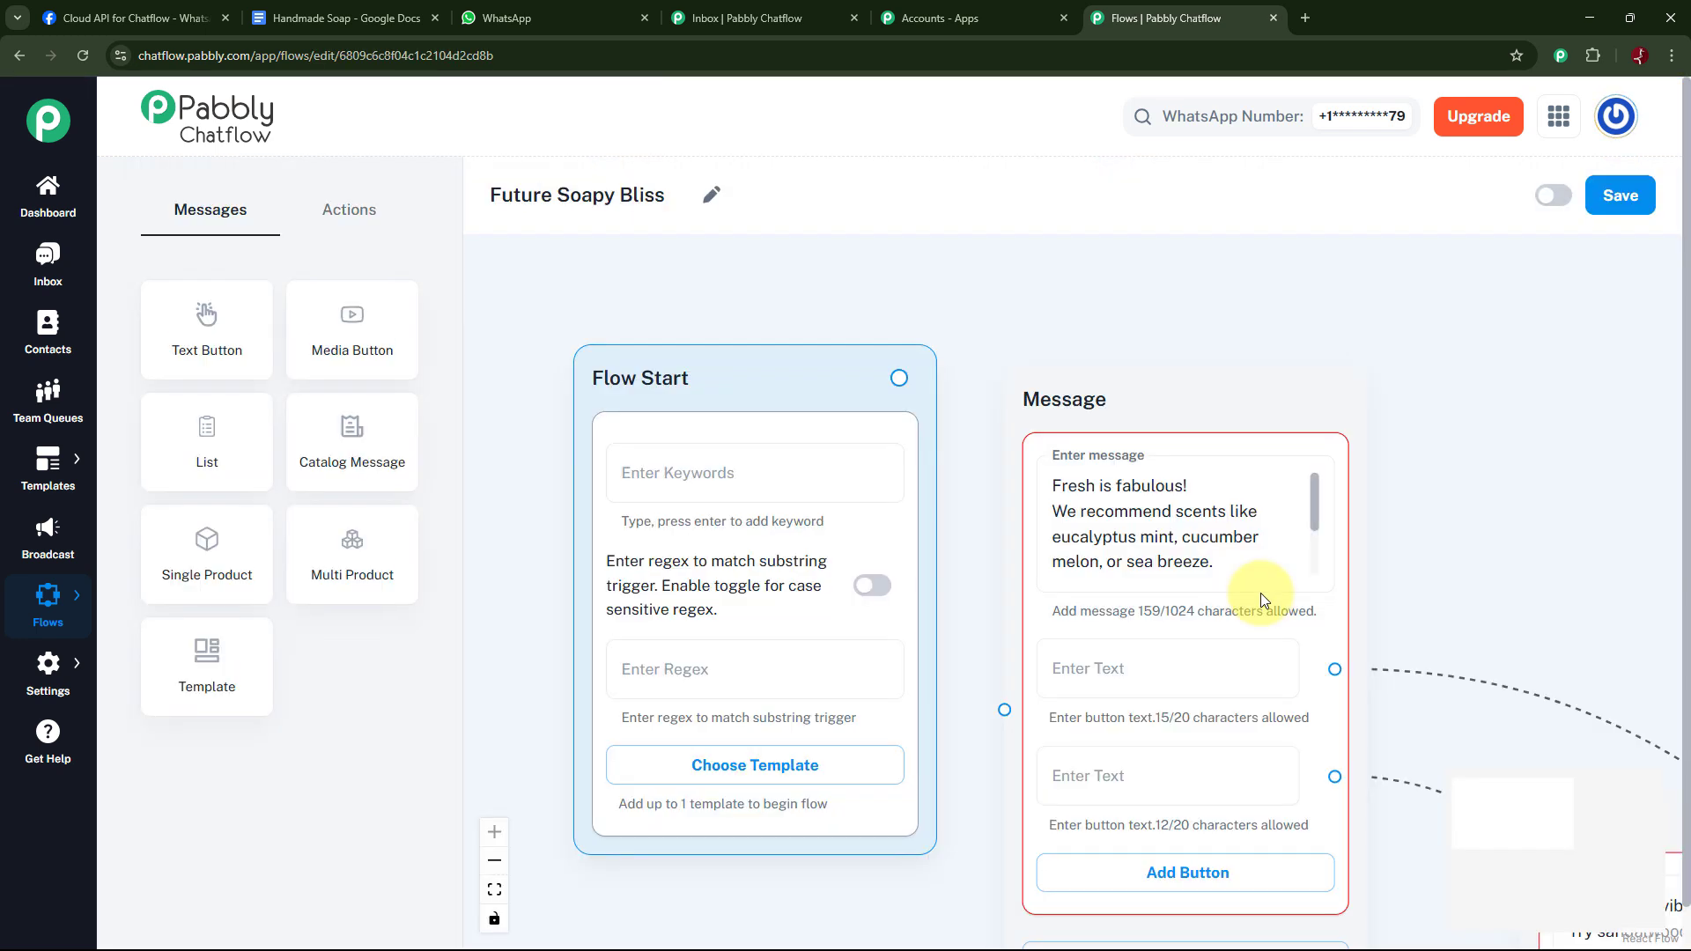
scroll(1496, 496, down, 5)
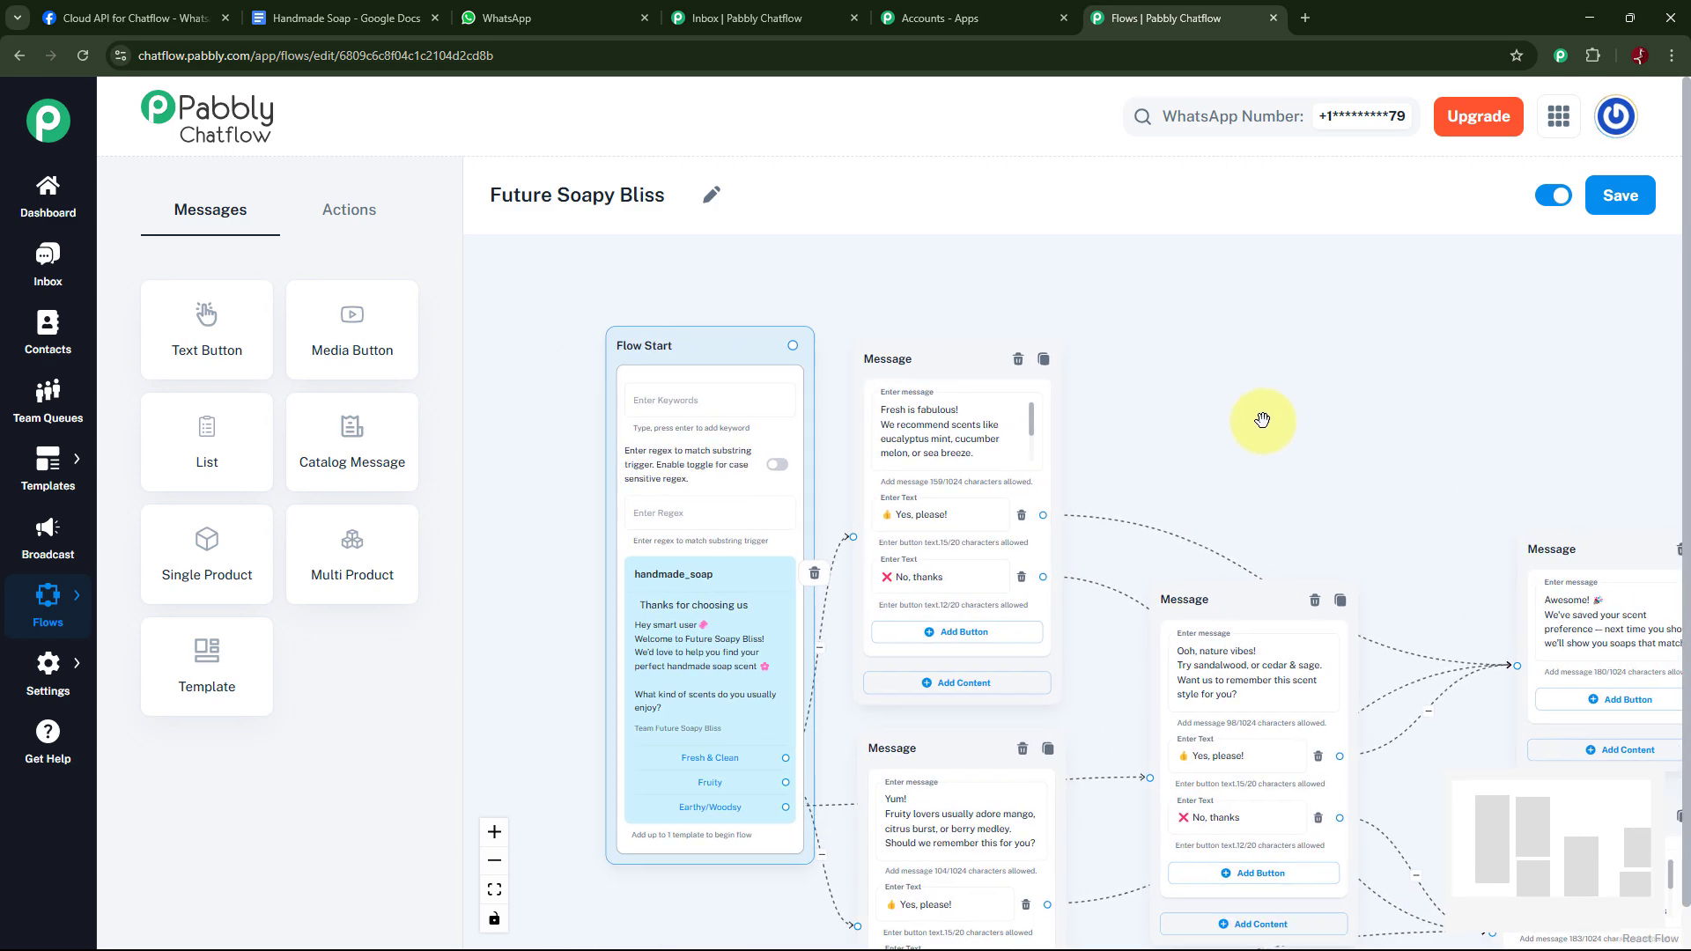
Deactivate the Future Soapy Bliss flow and save the change
scroll(1264, 414, down, 4)
scroll(1224, 385, down, 2)
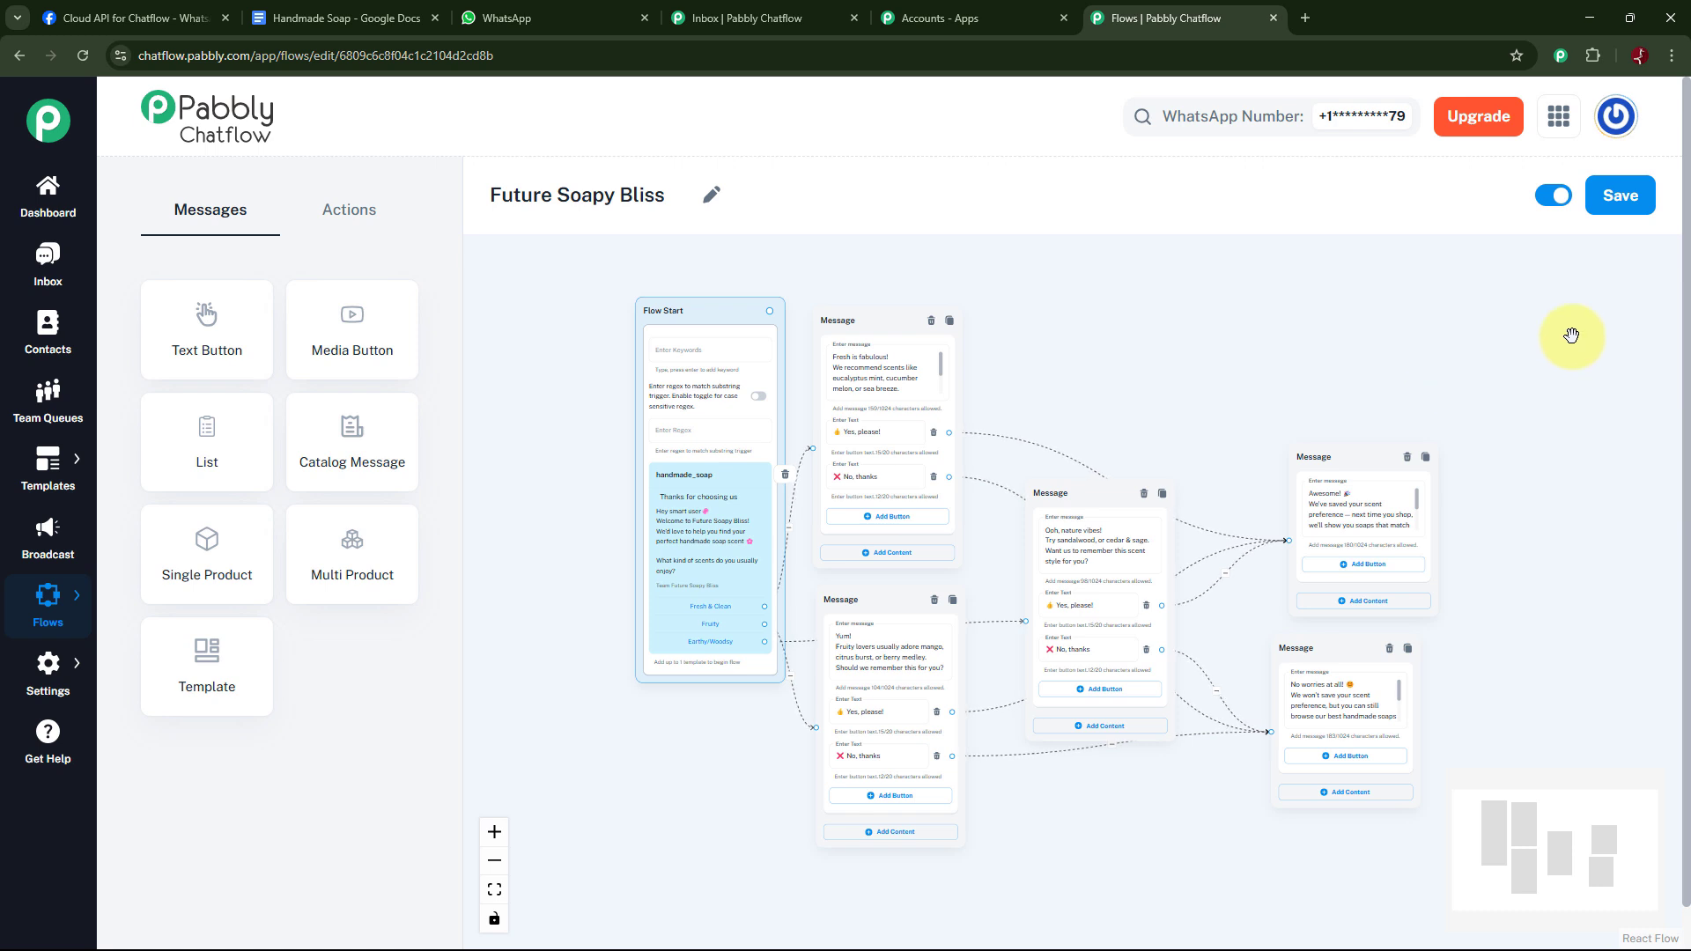
click(1552, 197)
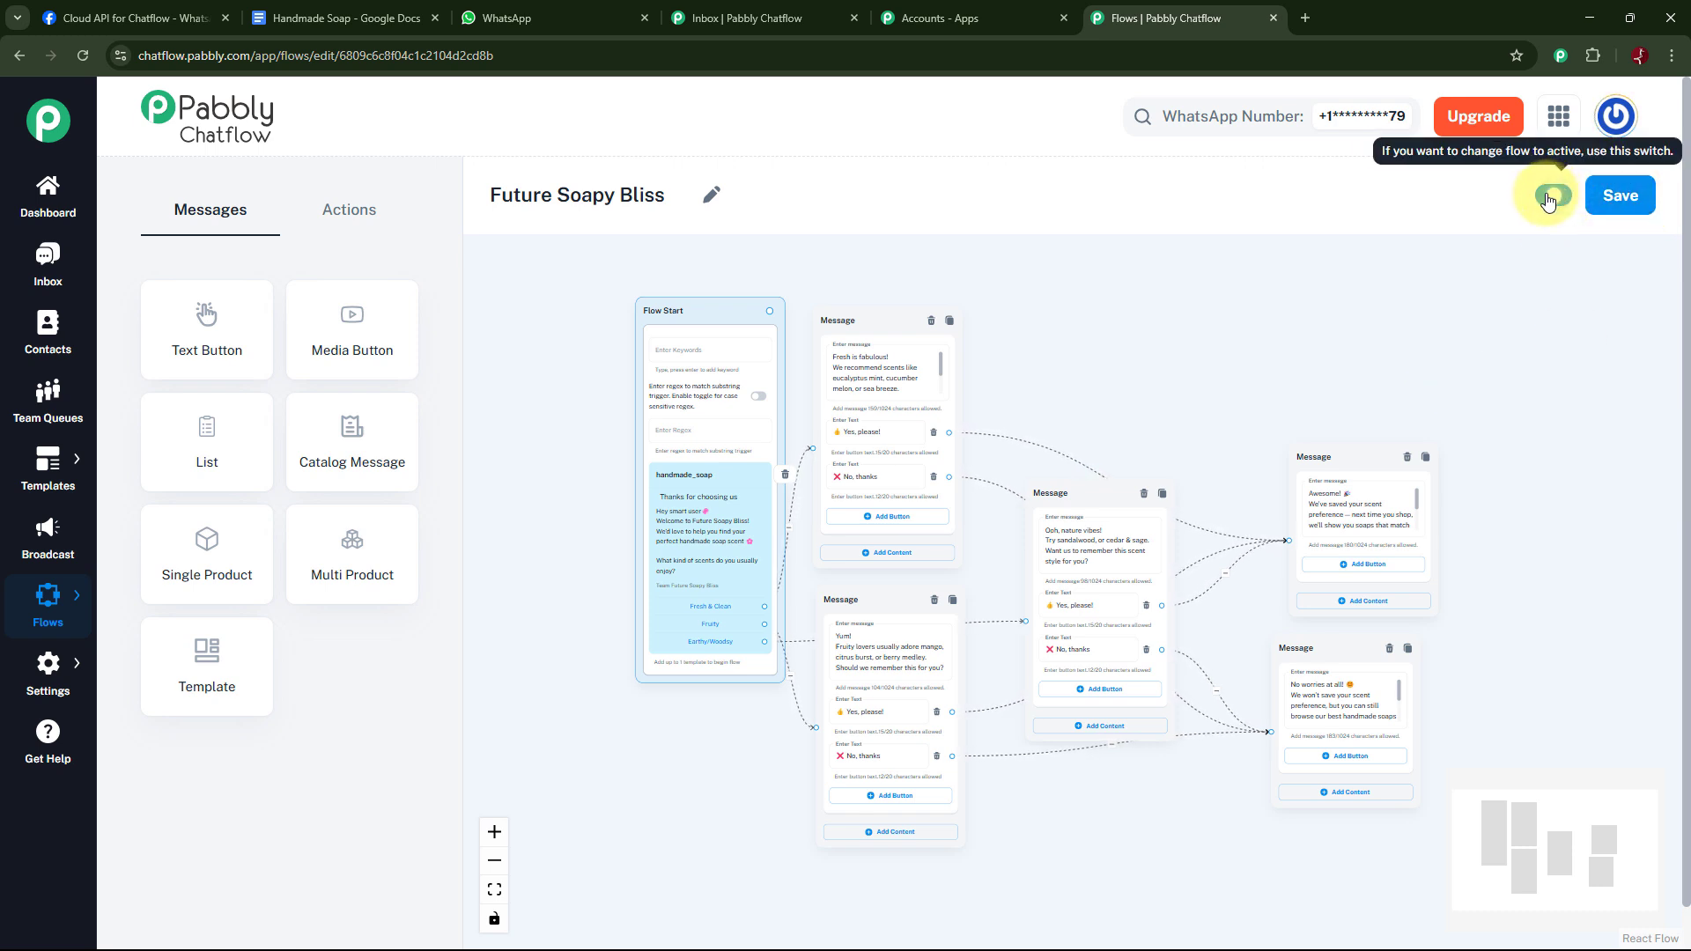
click(1613, 206)
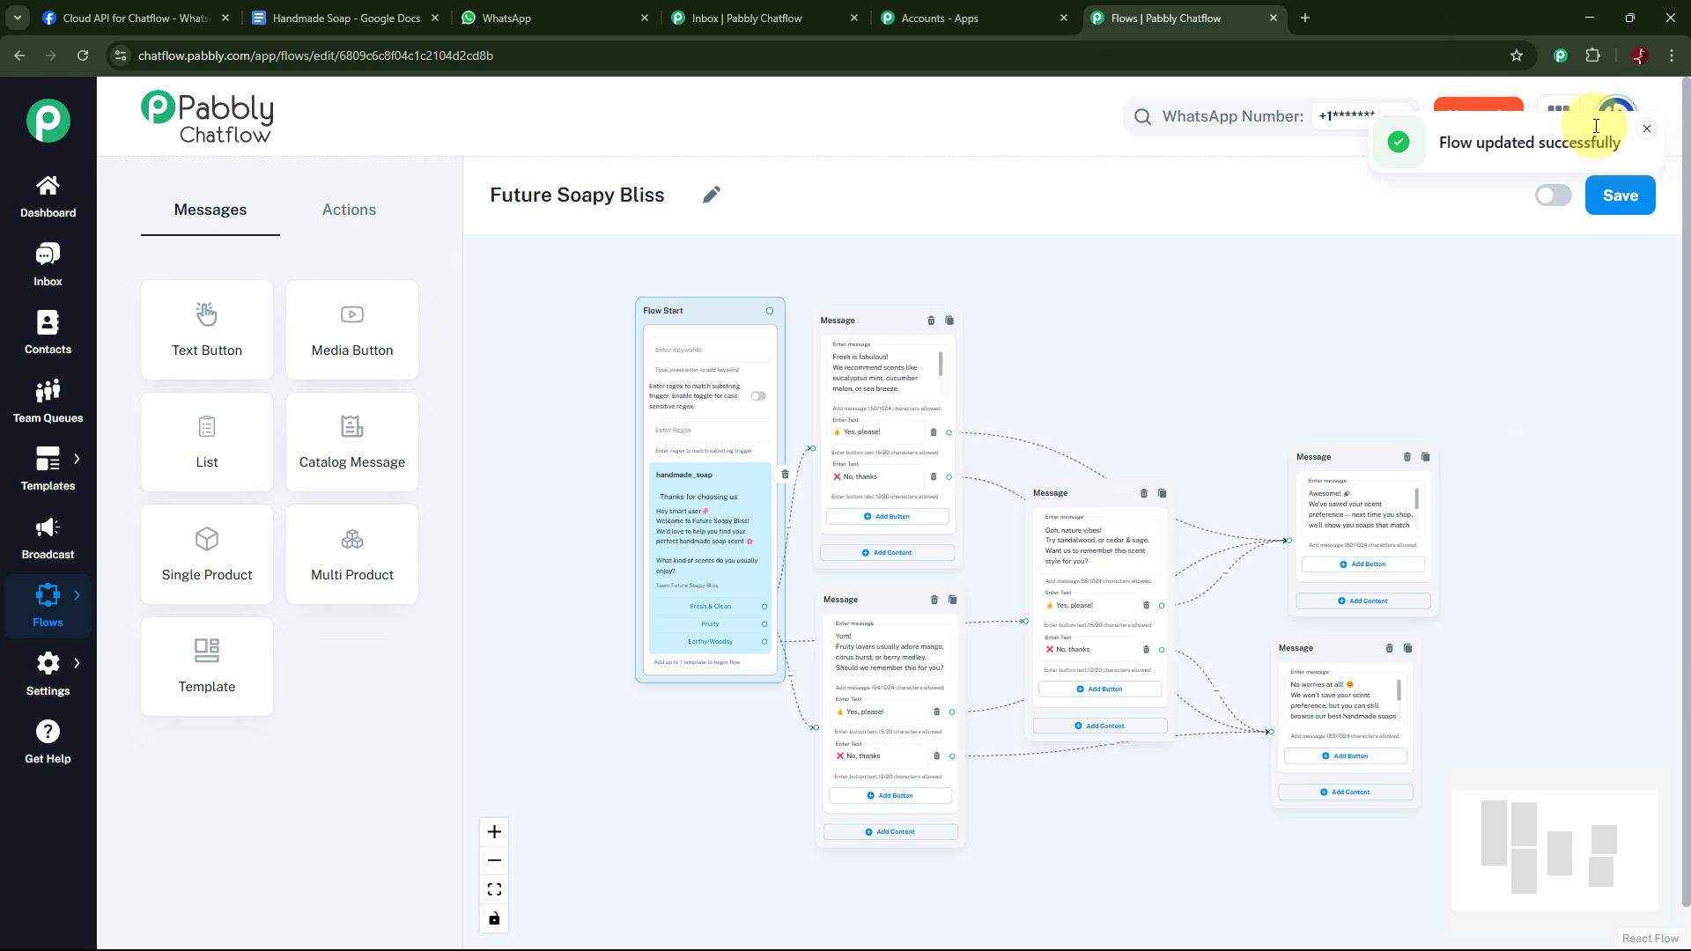
click(1646, 130)
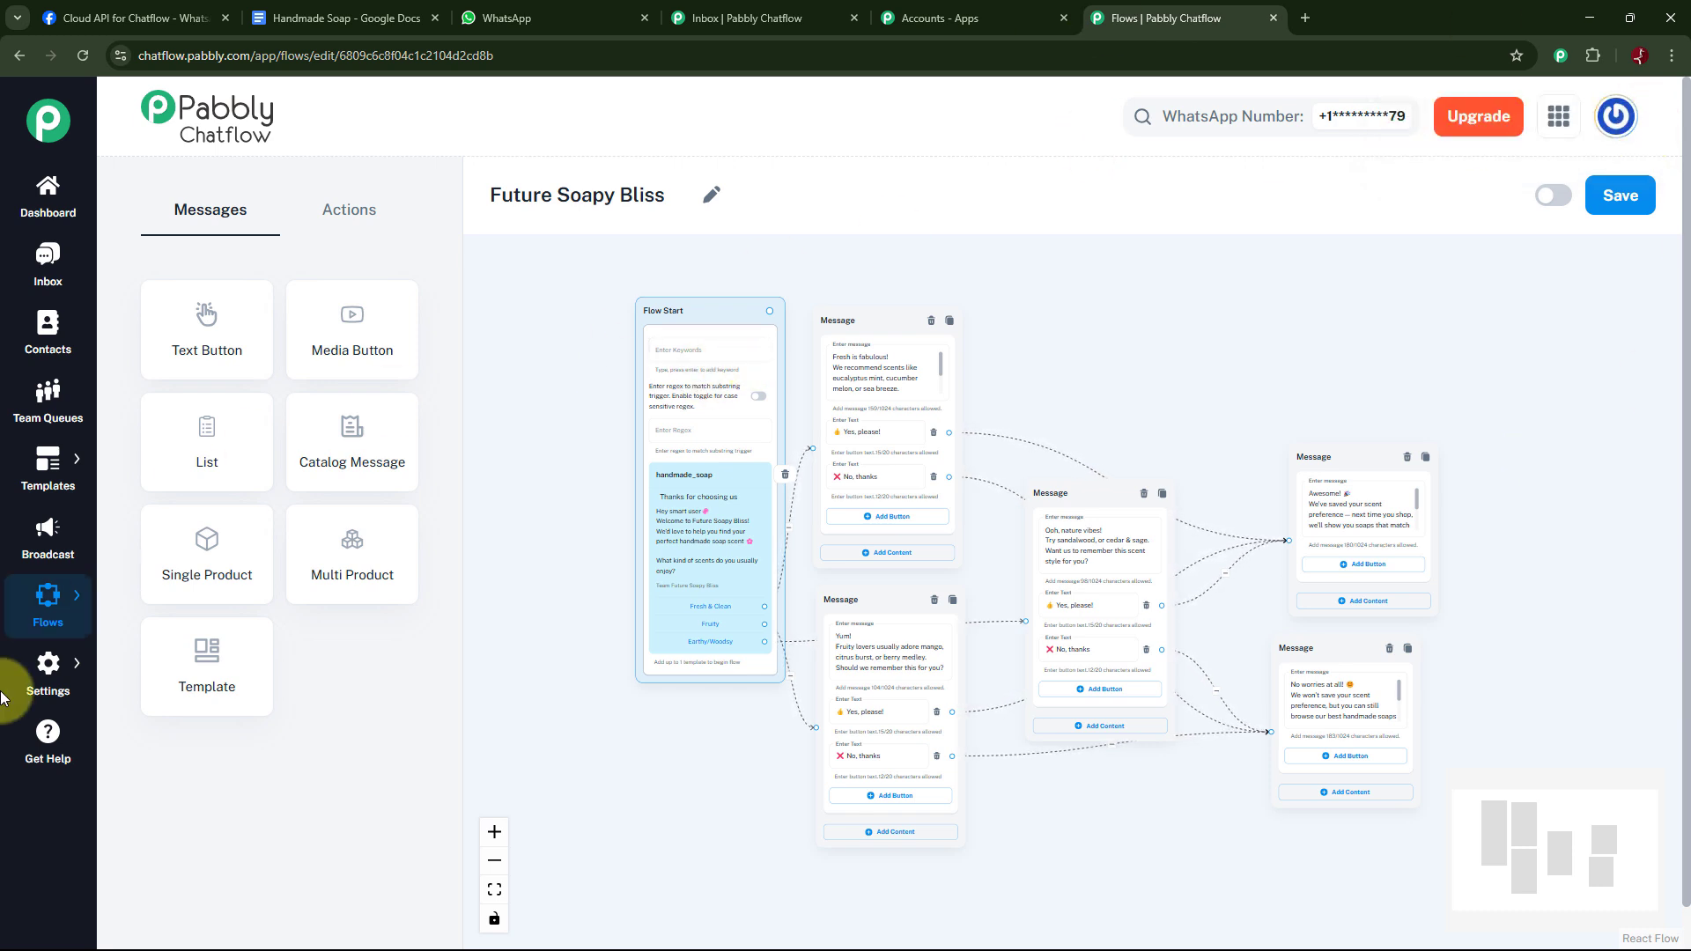
Return to the Flow Builder list and add a new flow
mouse_move(46, 591)
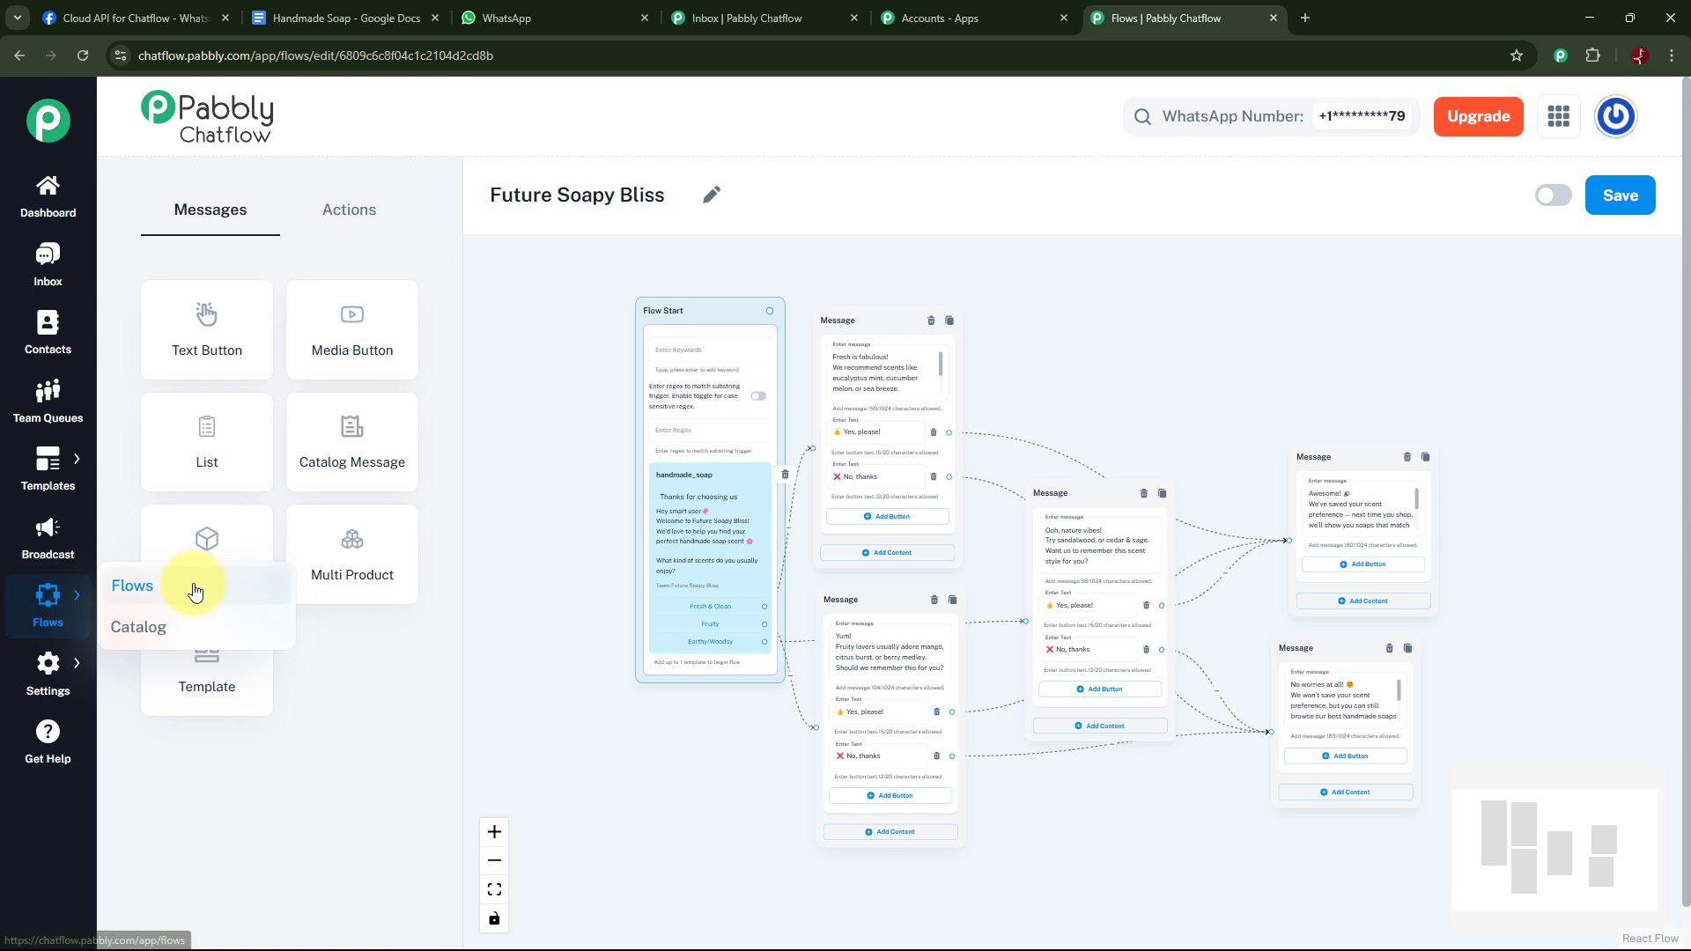
click(134, 585)
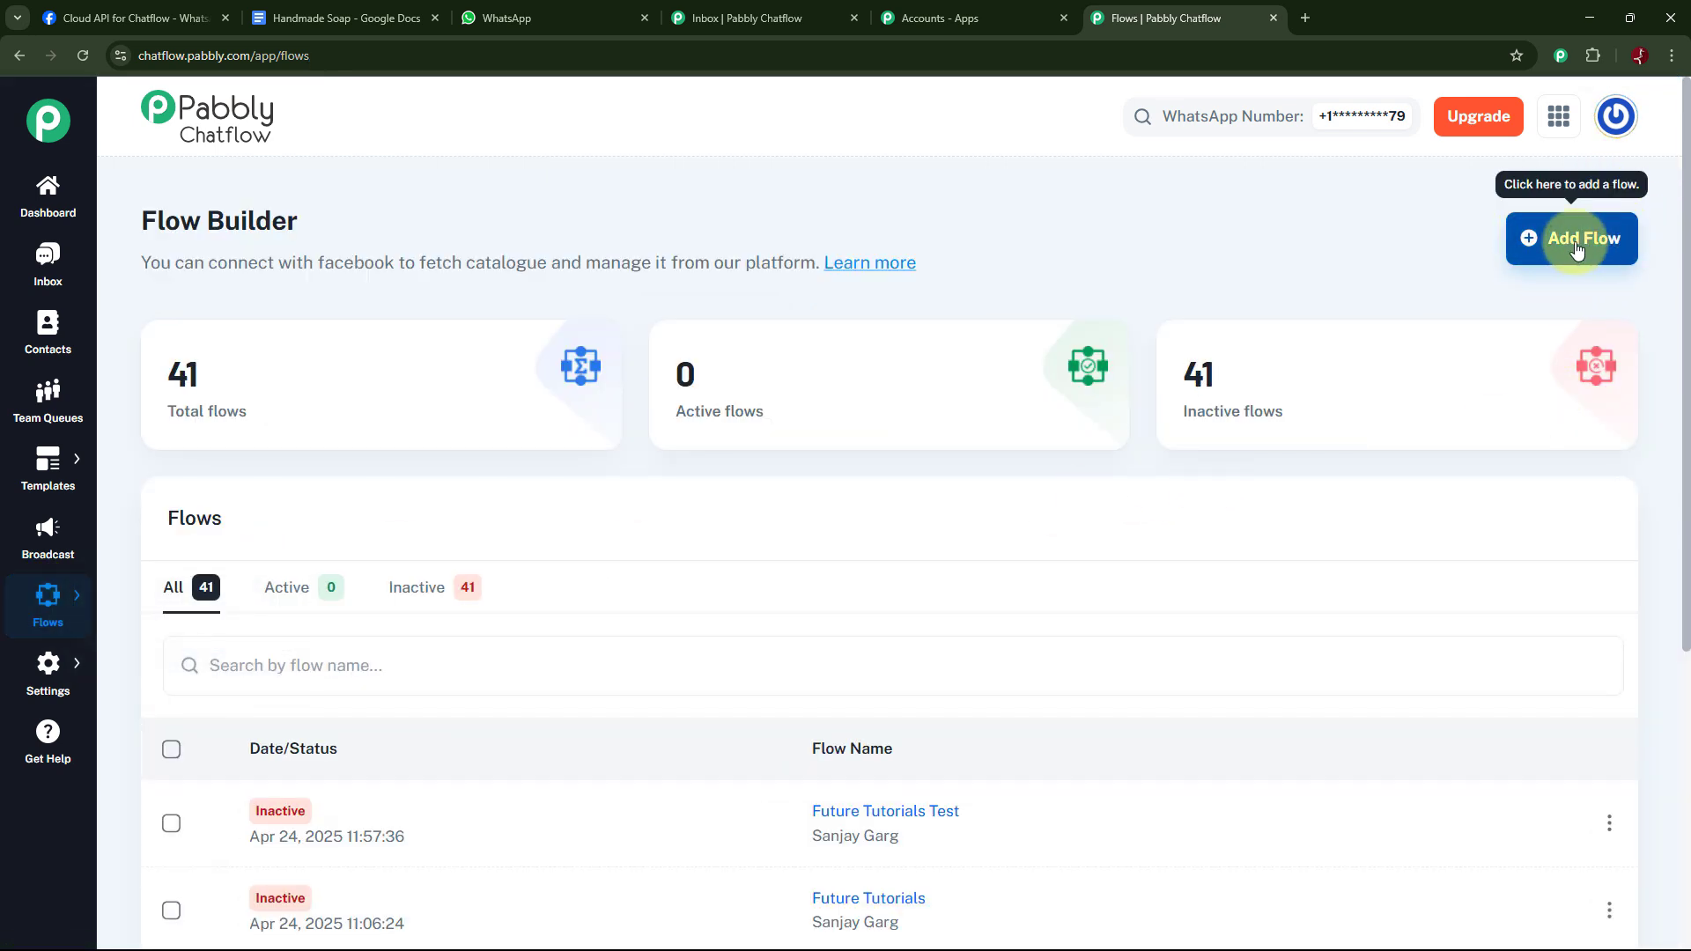
click(1567, 251)
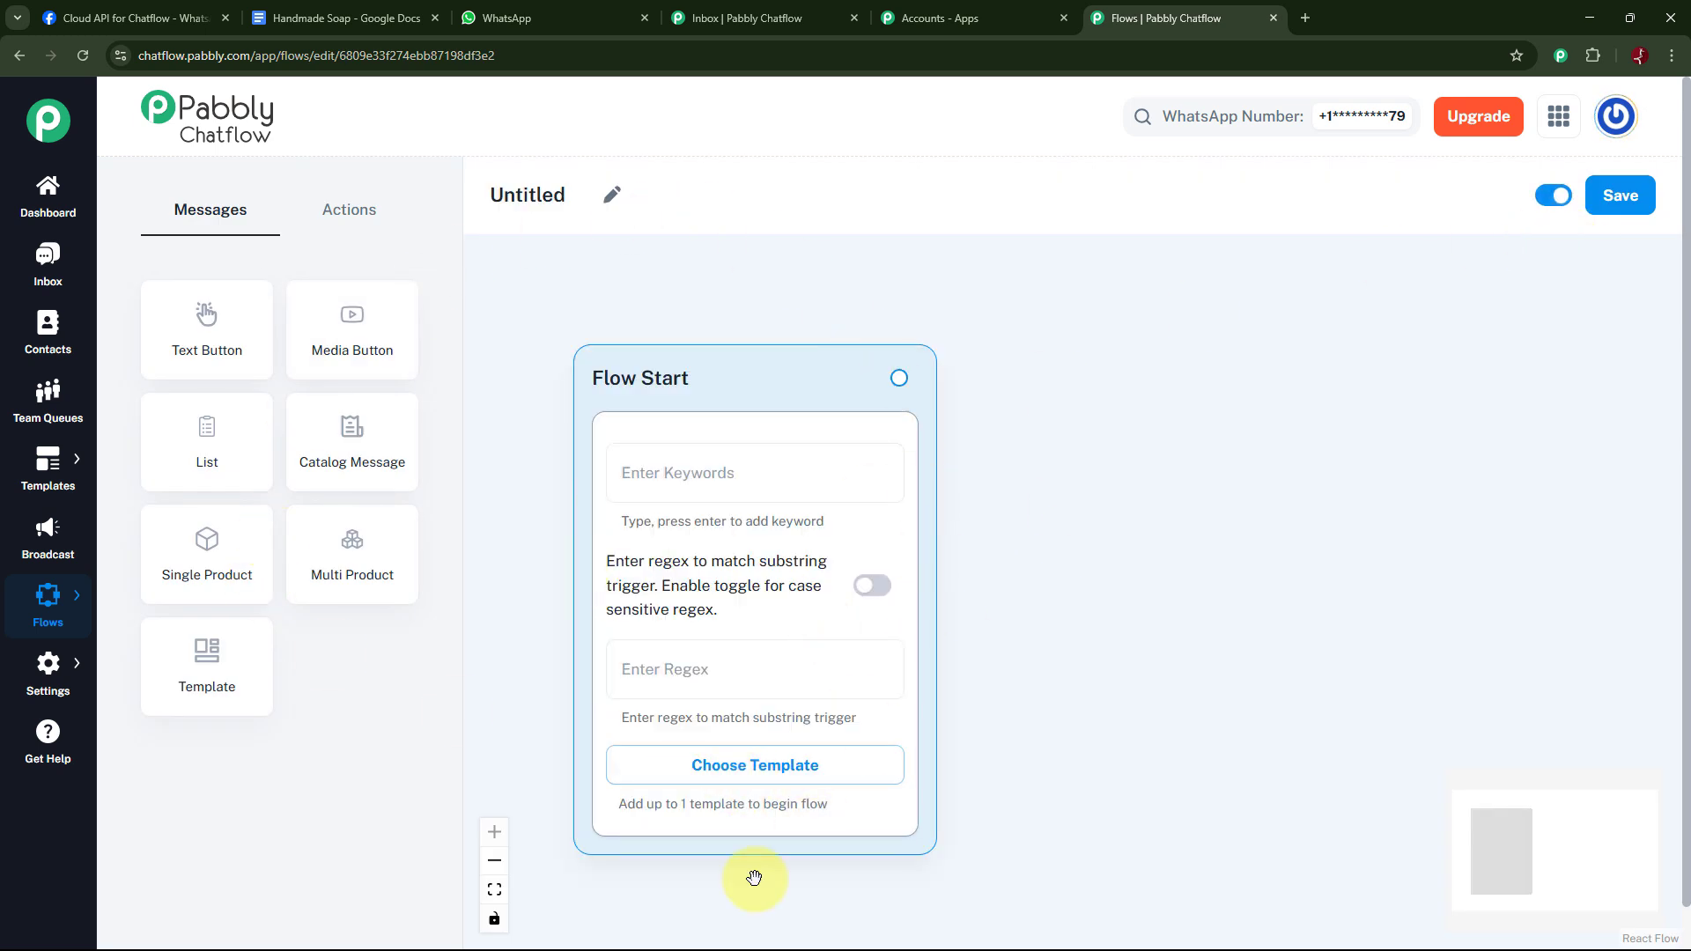
Rename the untitled flow as Future Soapy Bliss Test
click(614, 201)
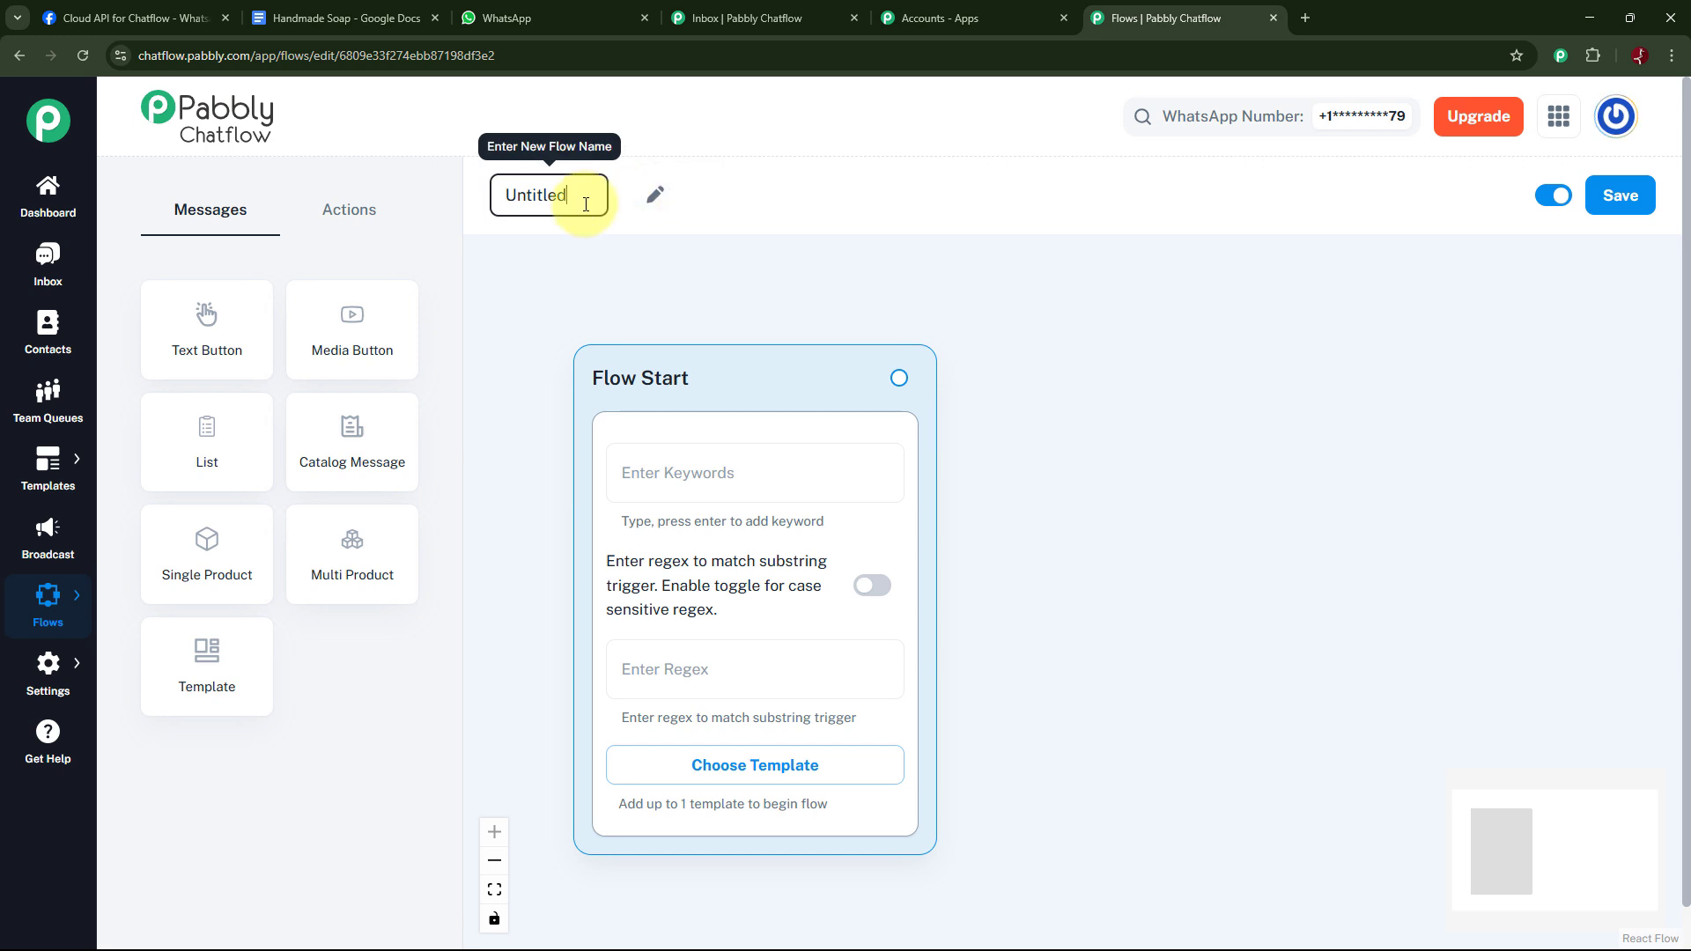
key(BackSpace)
key(BackSpace)
key(BackSpace)
key(BackSpace)
key(BackSpace)
key(BackSpace)
key(BackSpace)
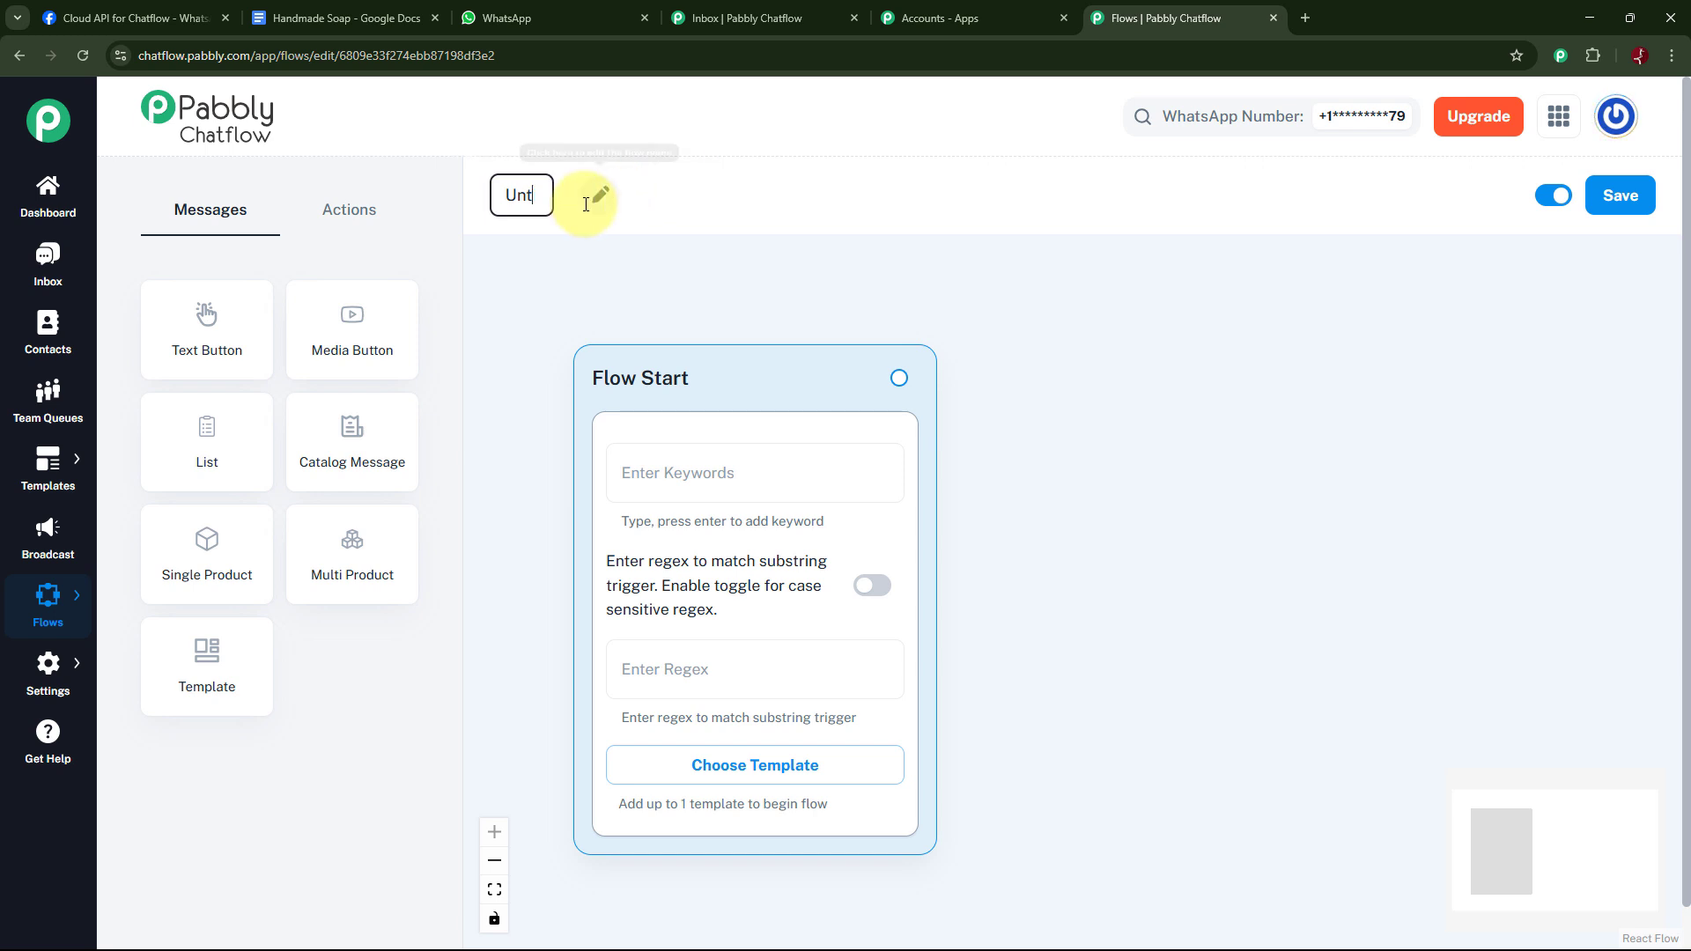
key(BackSpace)
text(Future Soapy Bliss Test)
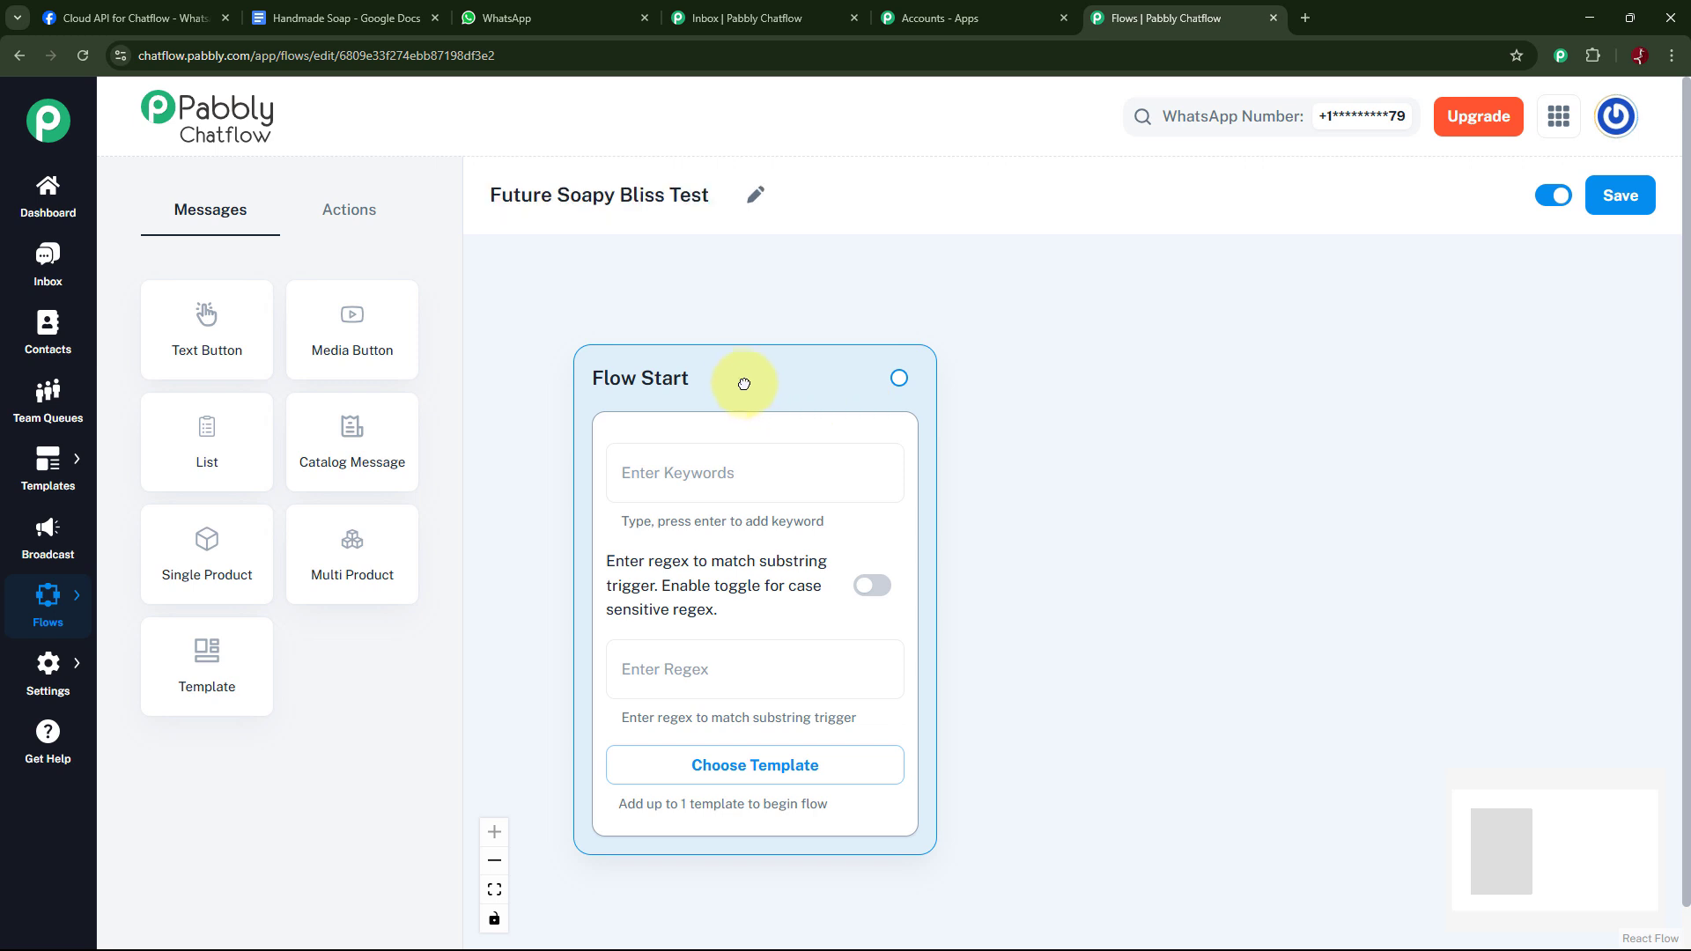
Add the approved handmade_soap template to the Flow Start node
drag(743, 381, 694, 310)
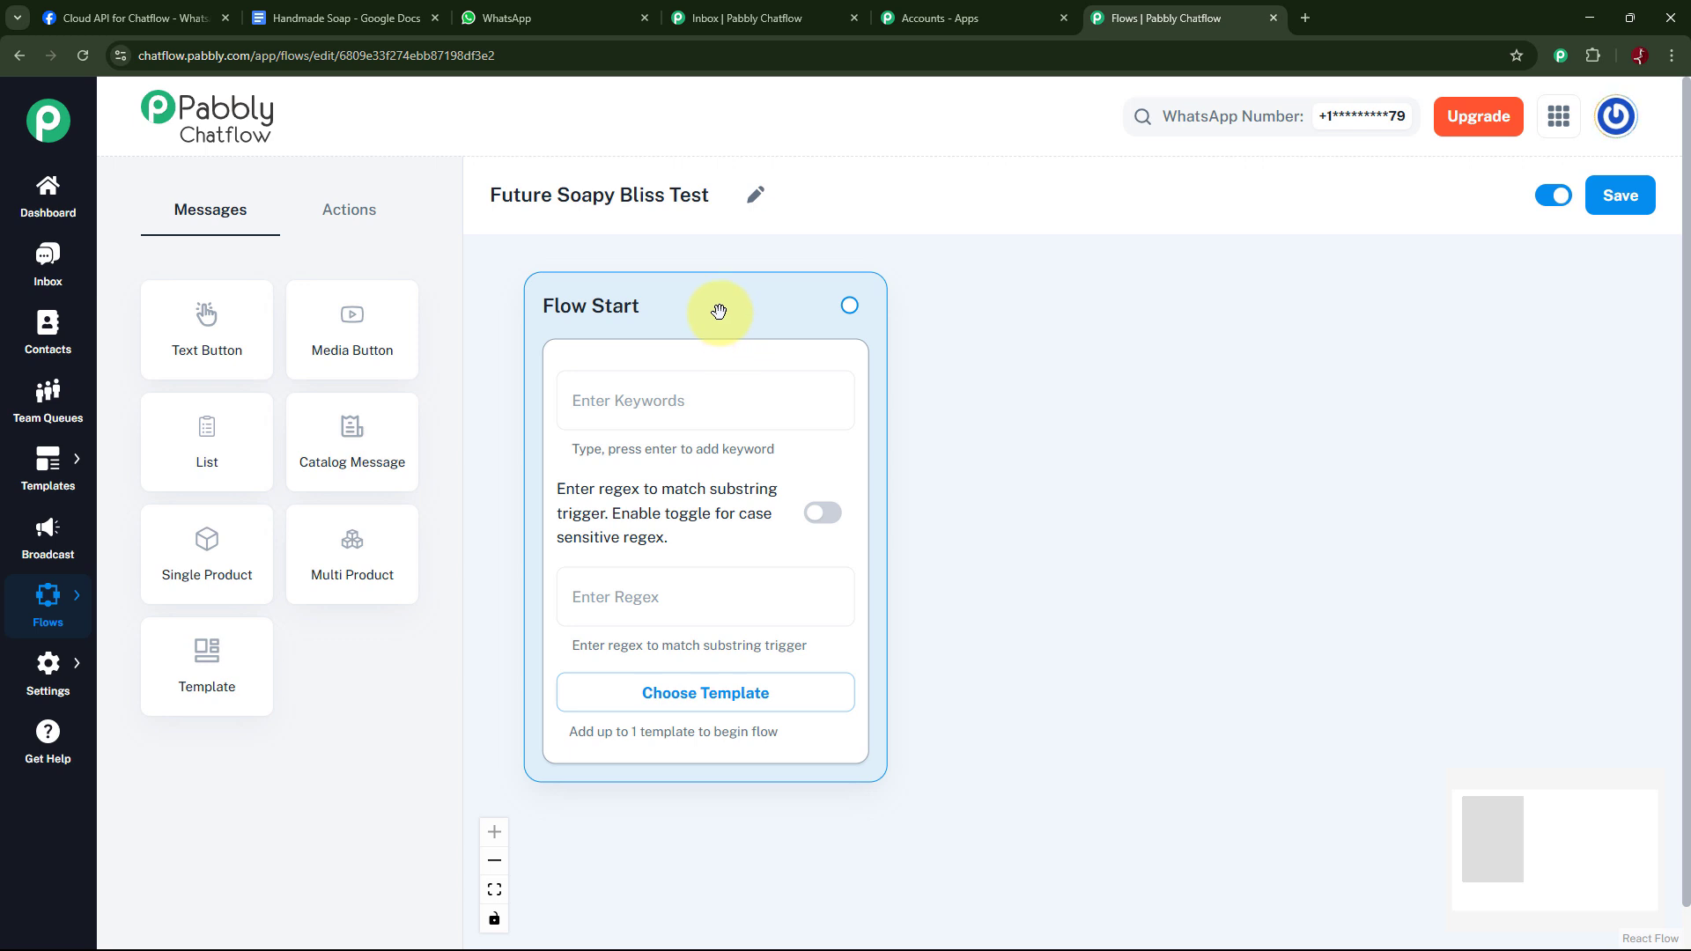
click(674, 700)
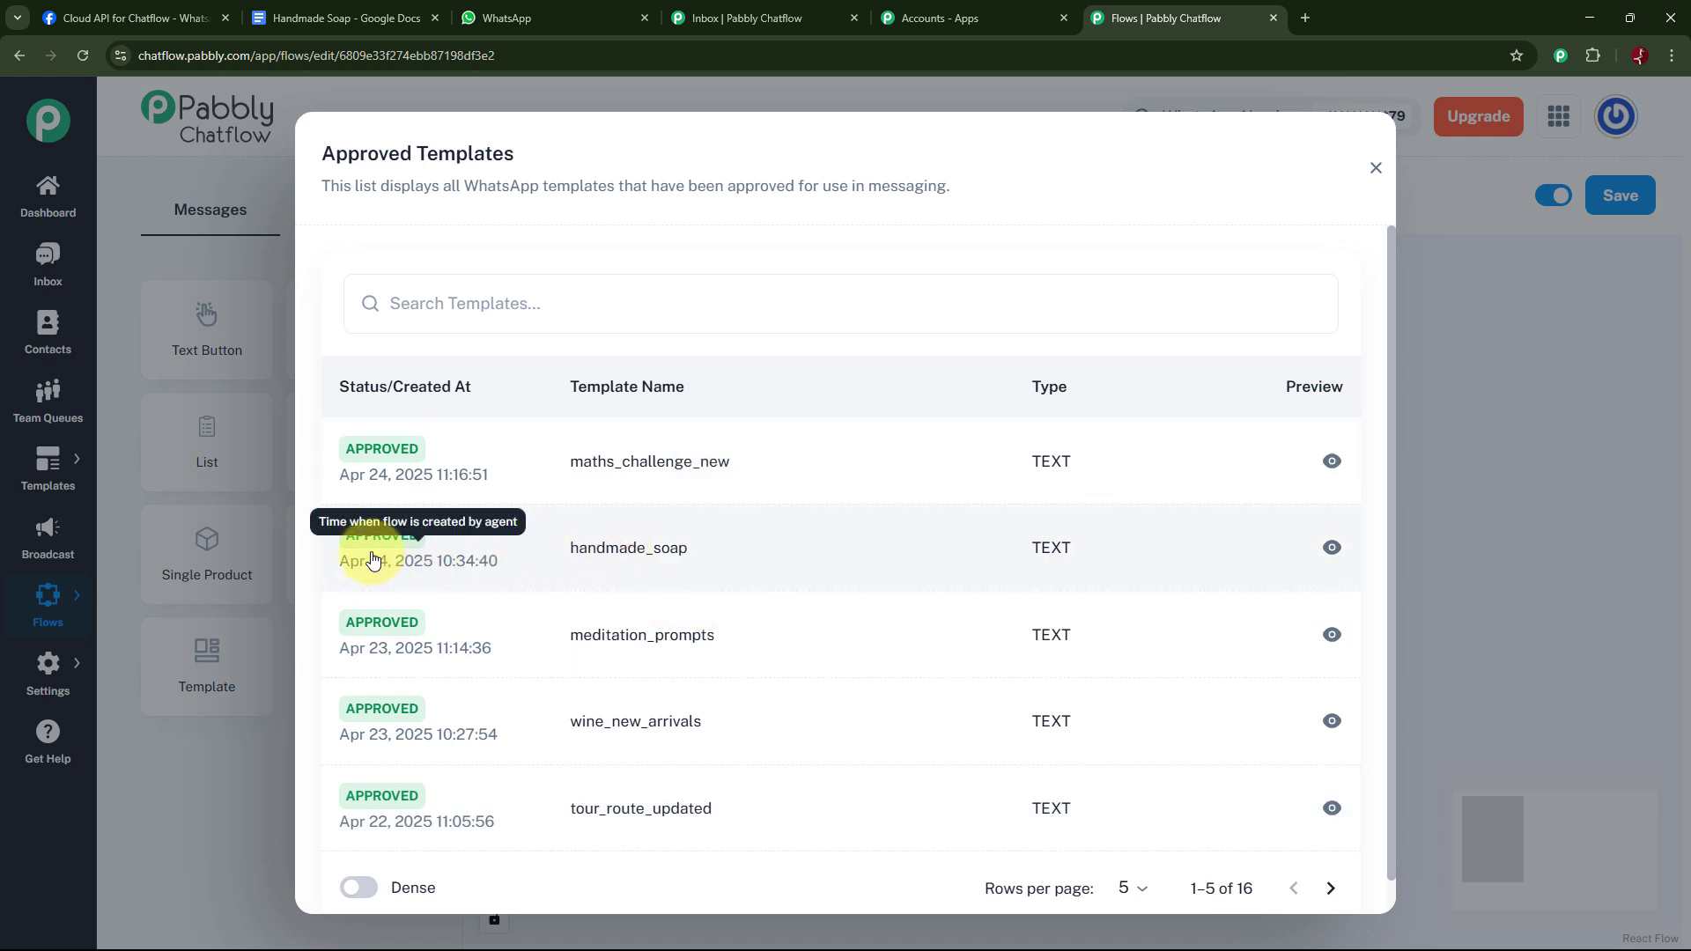
click(649, 557)
scroll(1140, 445, down, 3)
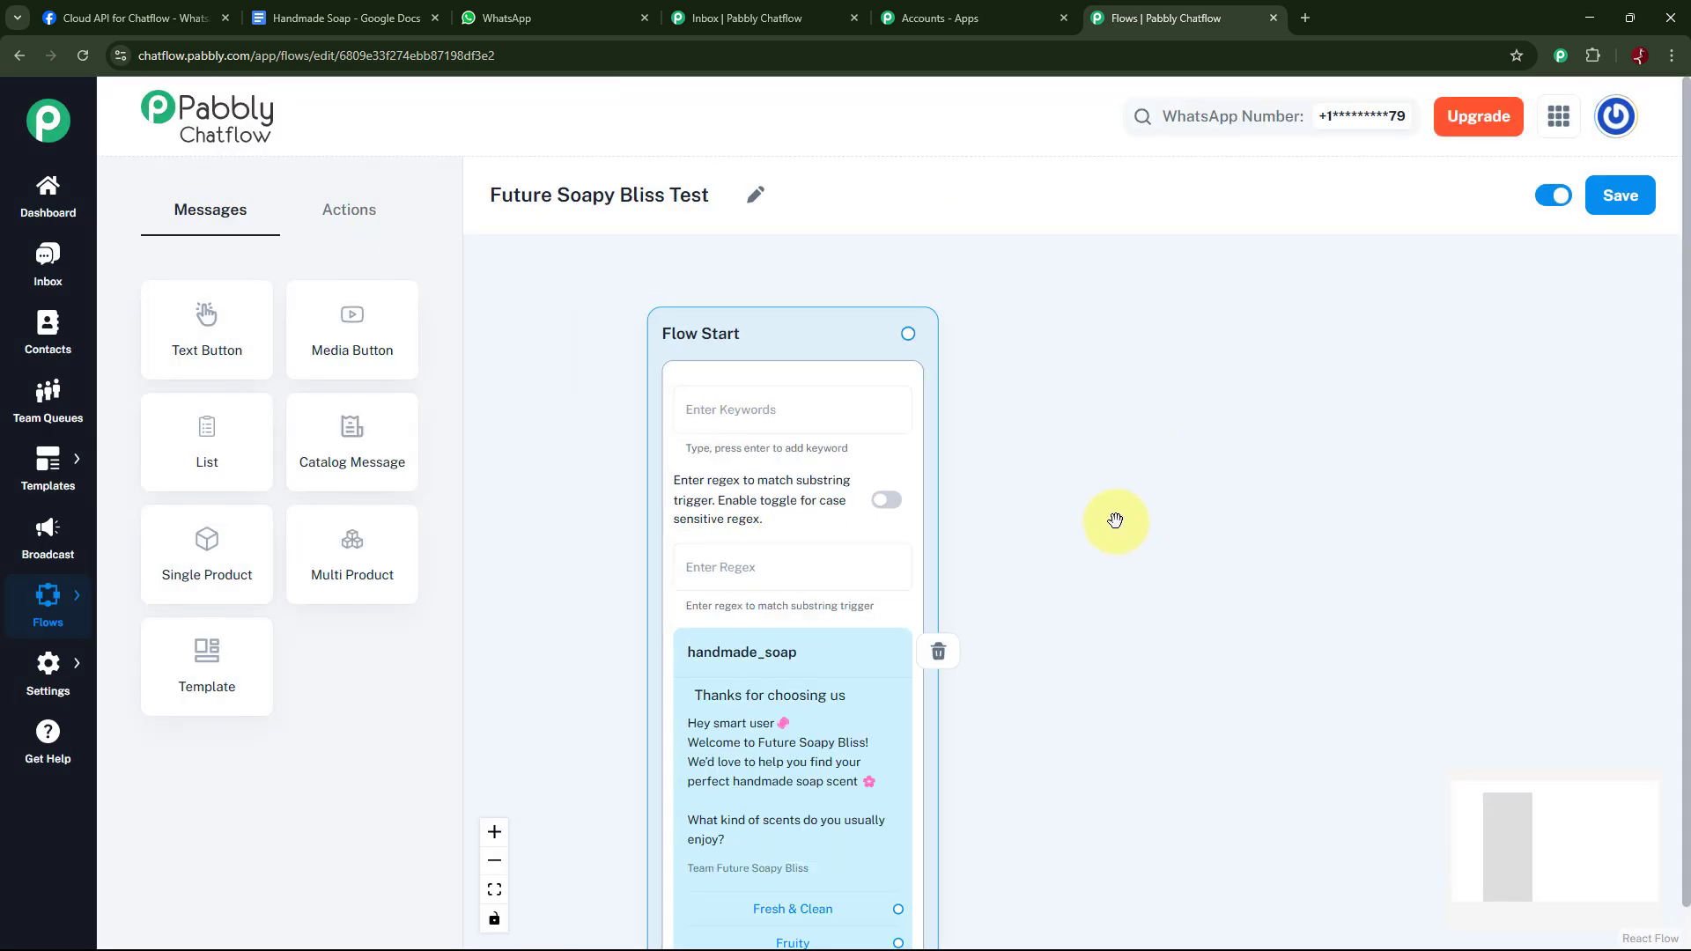
drag(1105, 517, 985, 457)
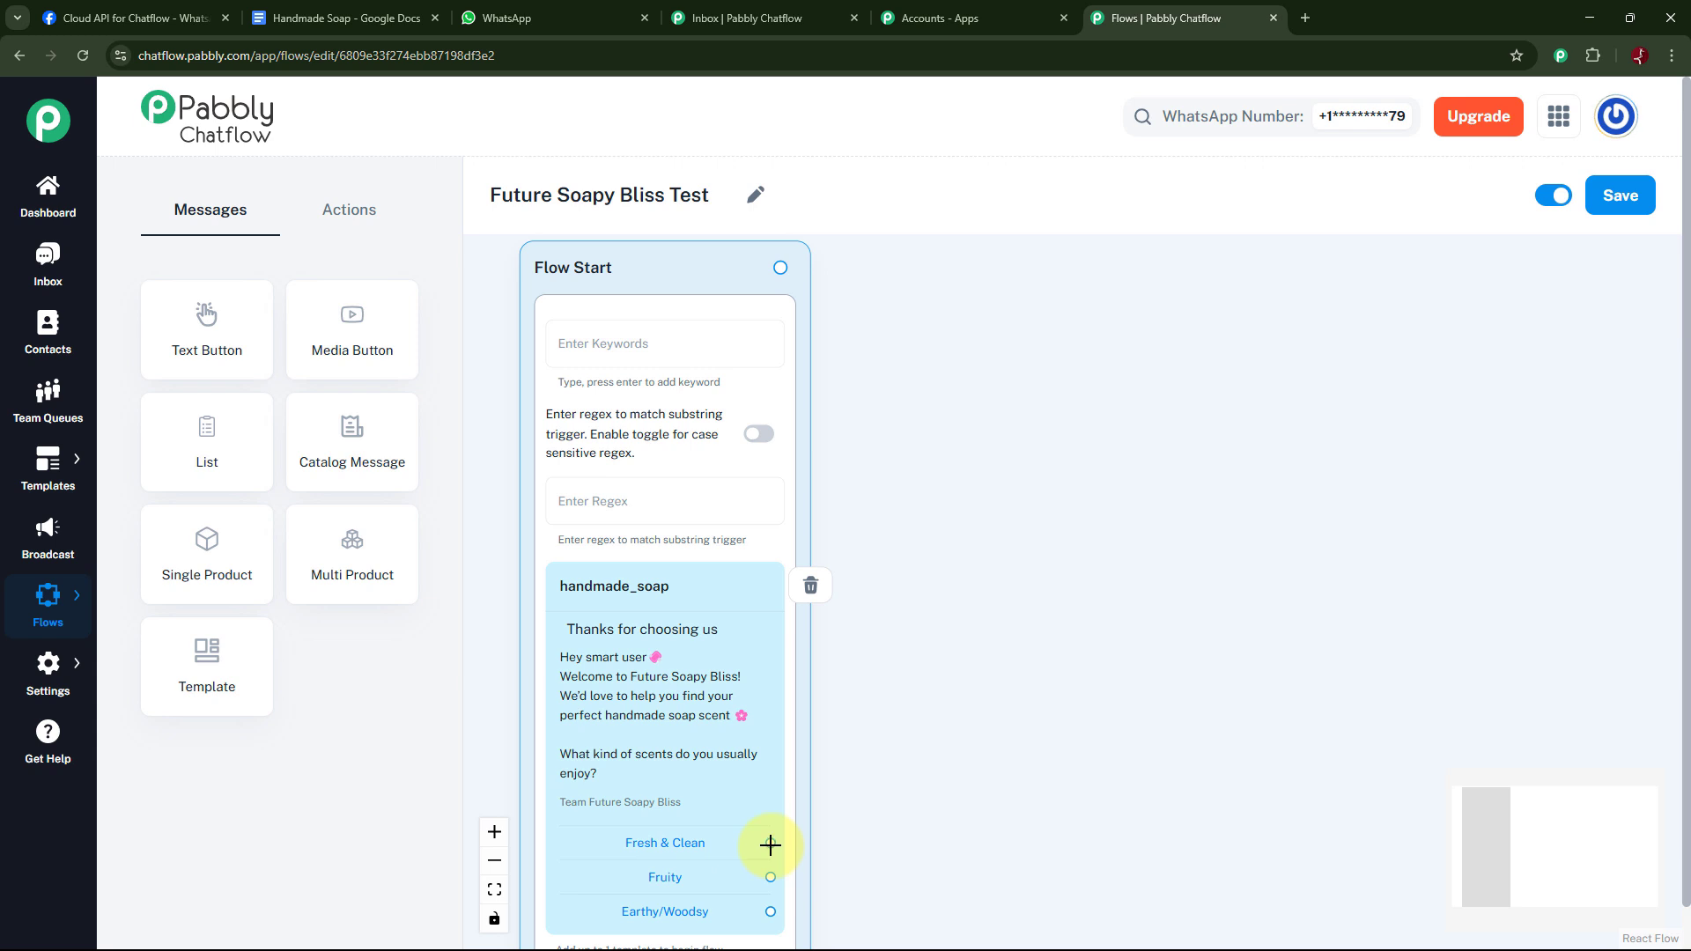
drag(771, 843, 936, 289)
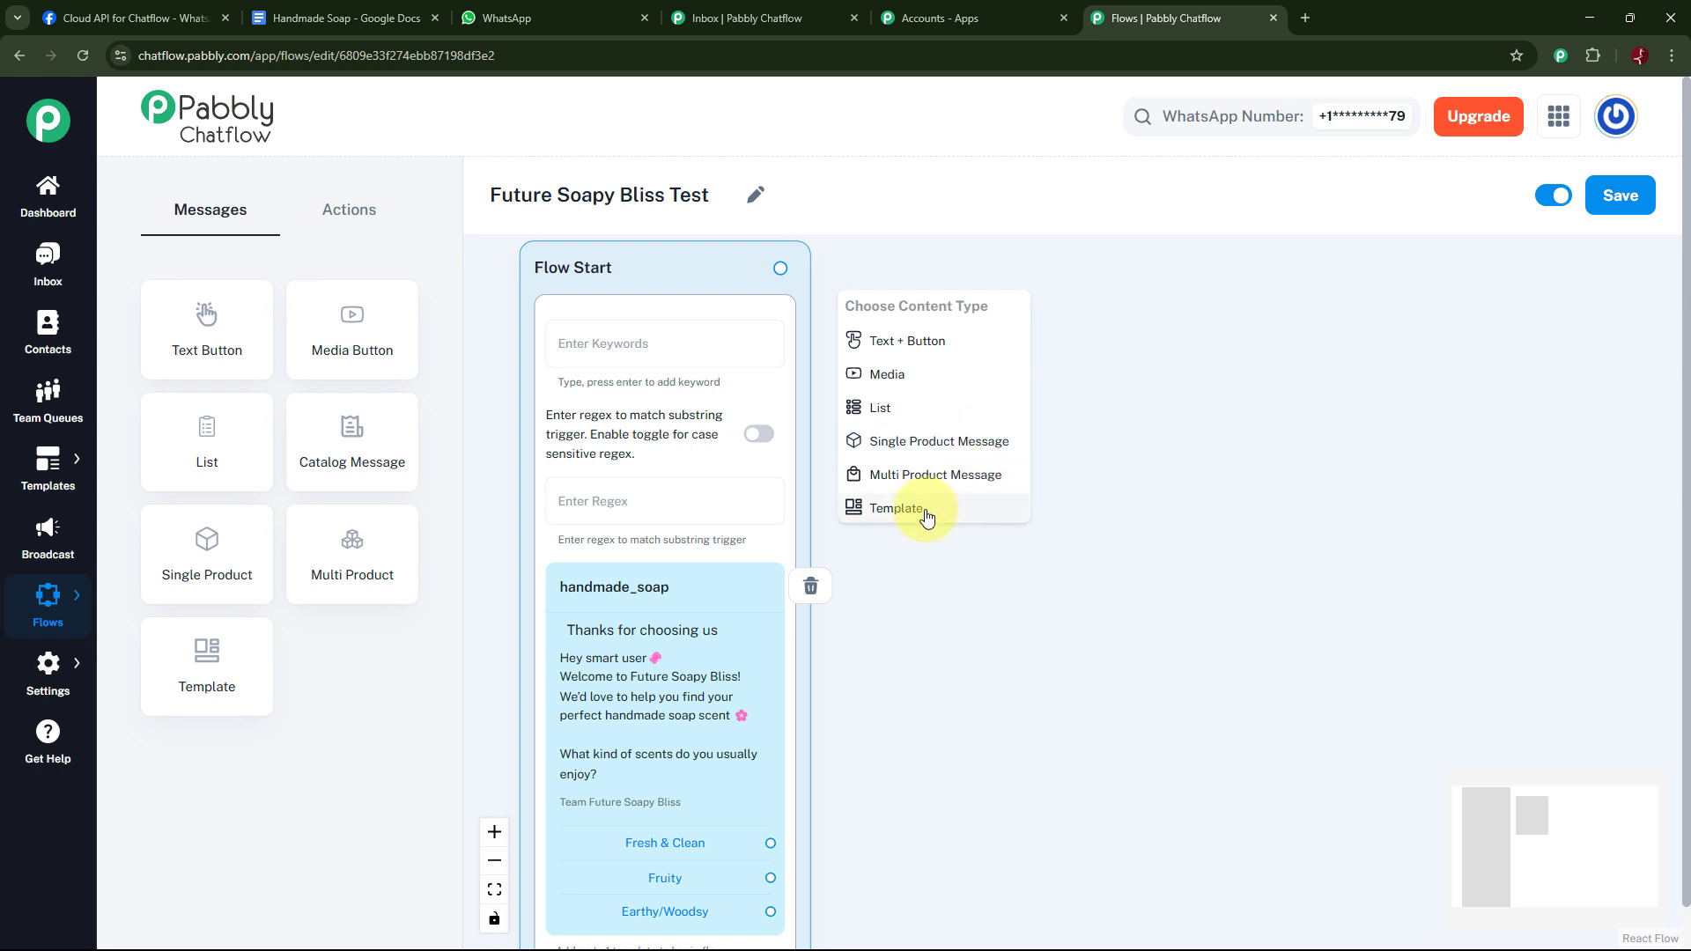
click(367, 229)
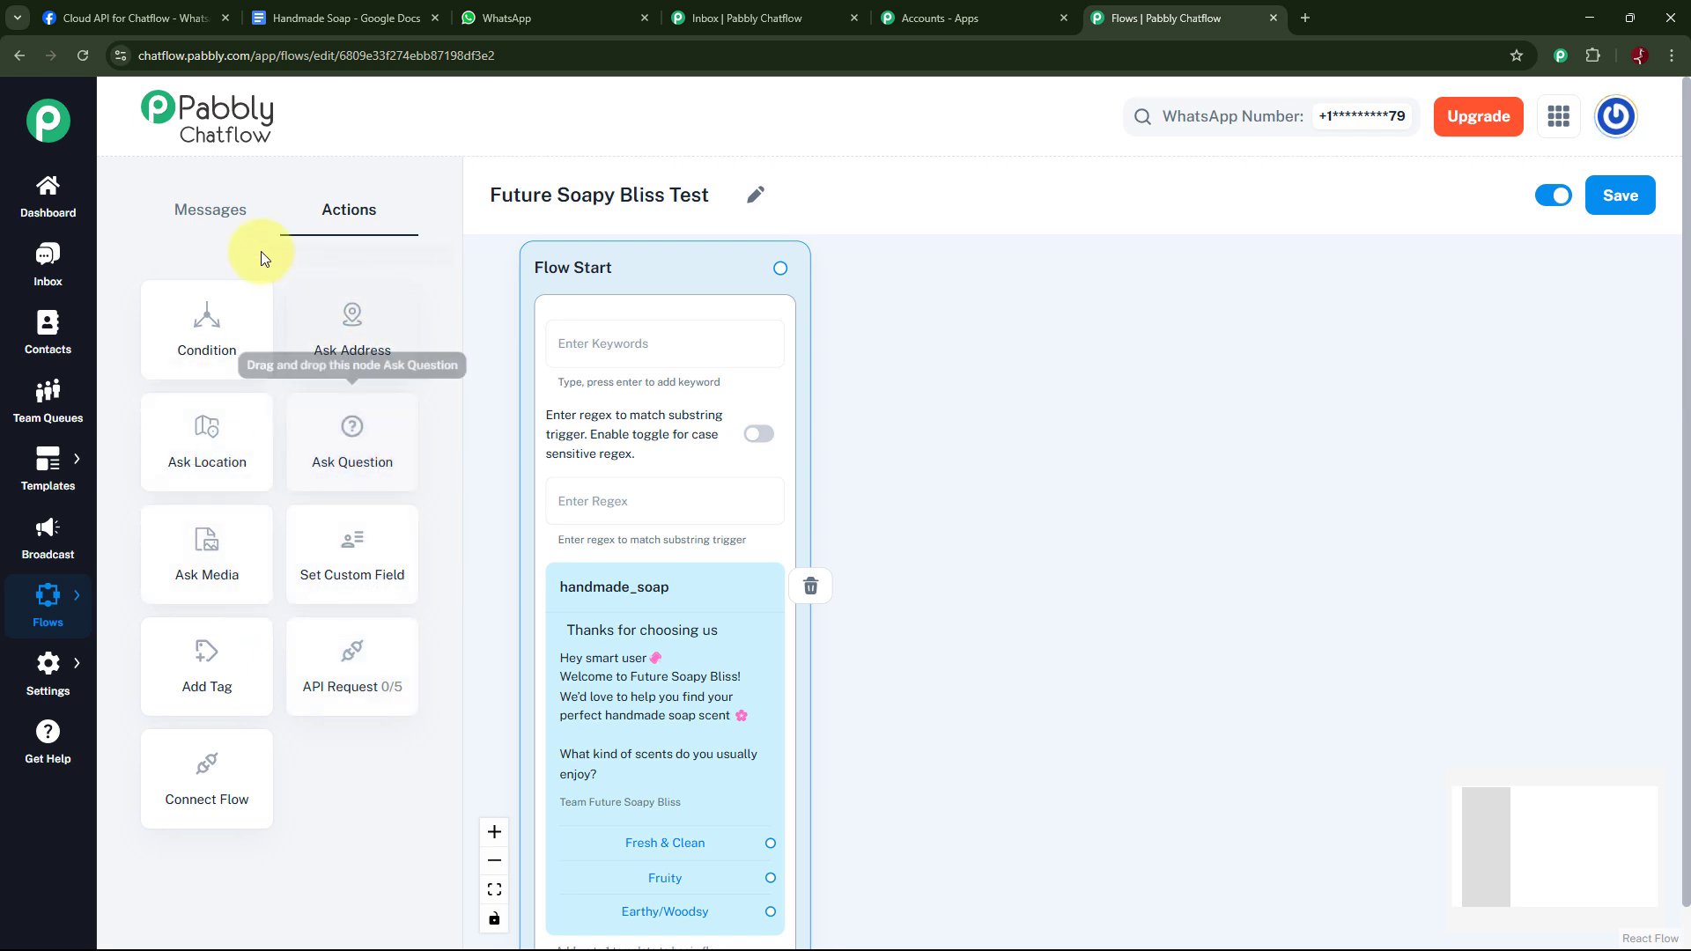
click(225, 212)
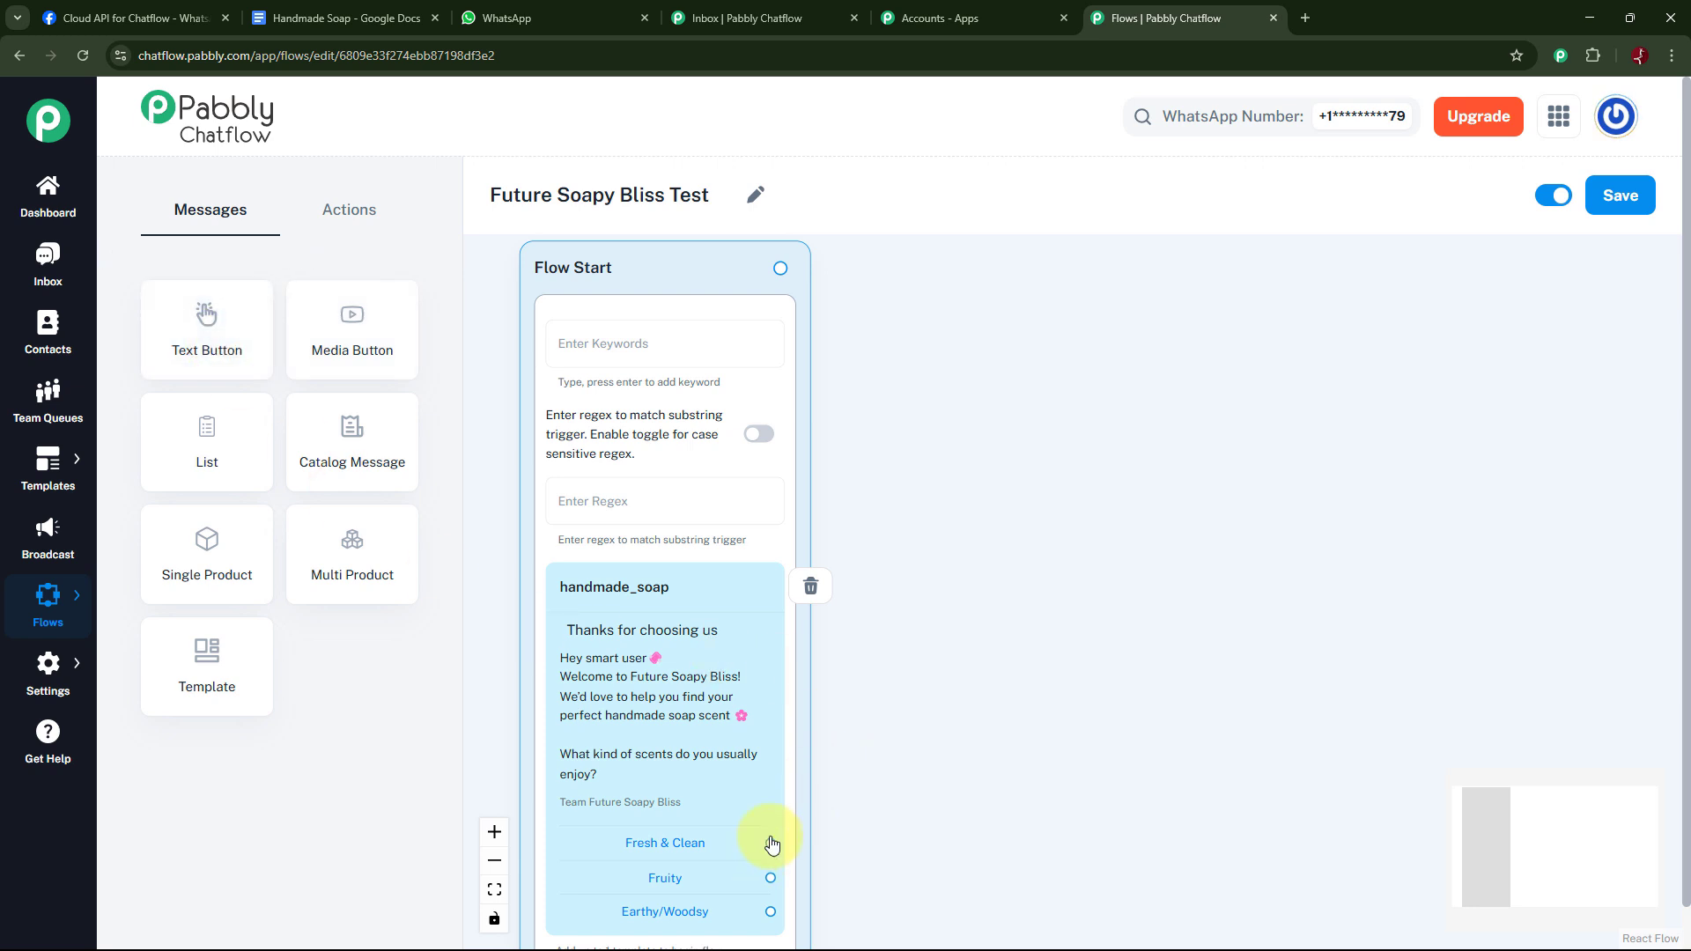
Connect a Text + Button message to the Fresh & Clean option and paste in the "Fresh is fabulous!" scent recommendation text
drag(772, 844, 964, 269)
click(917, 367)
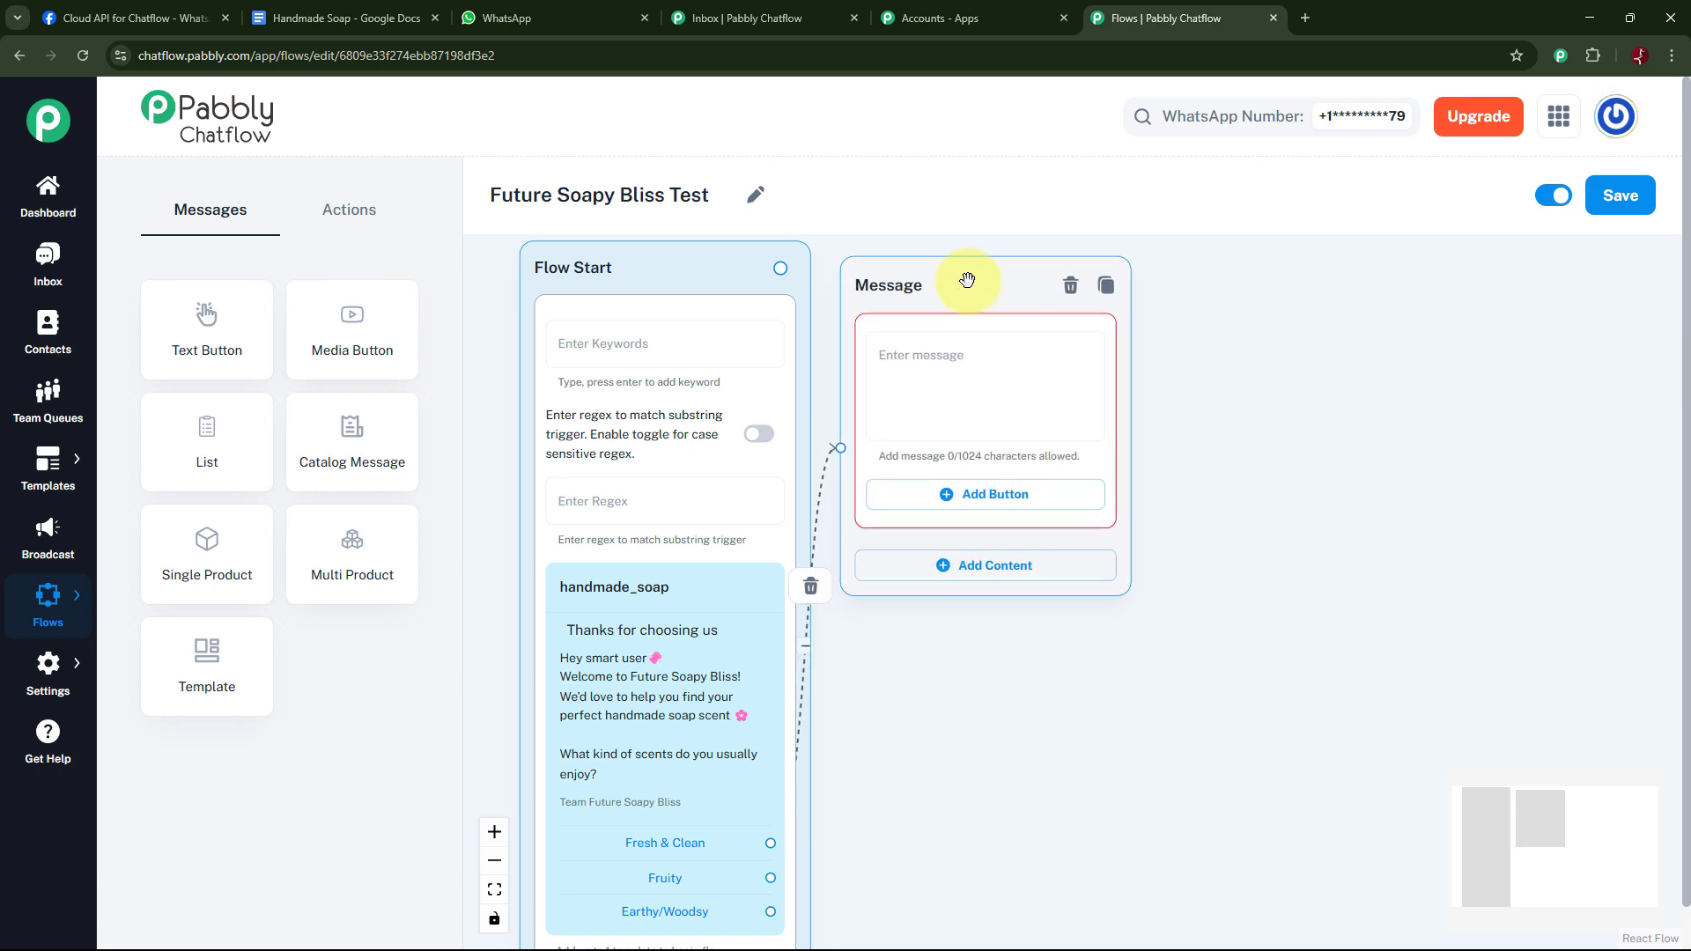
click(946, 366)
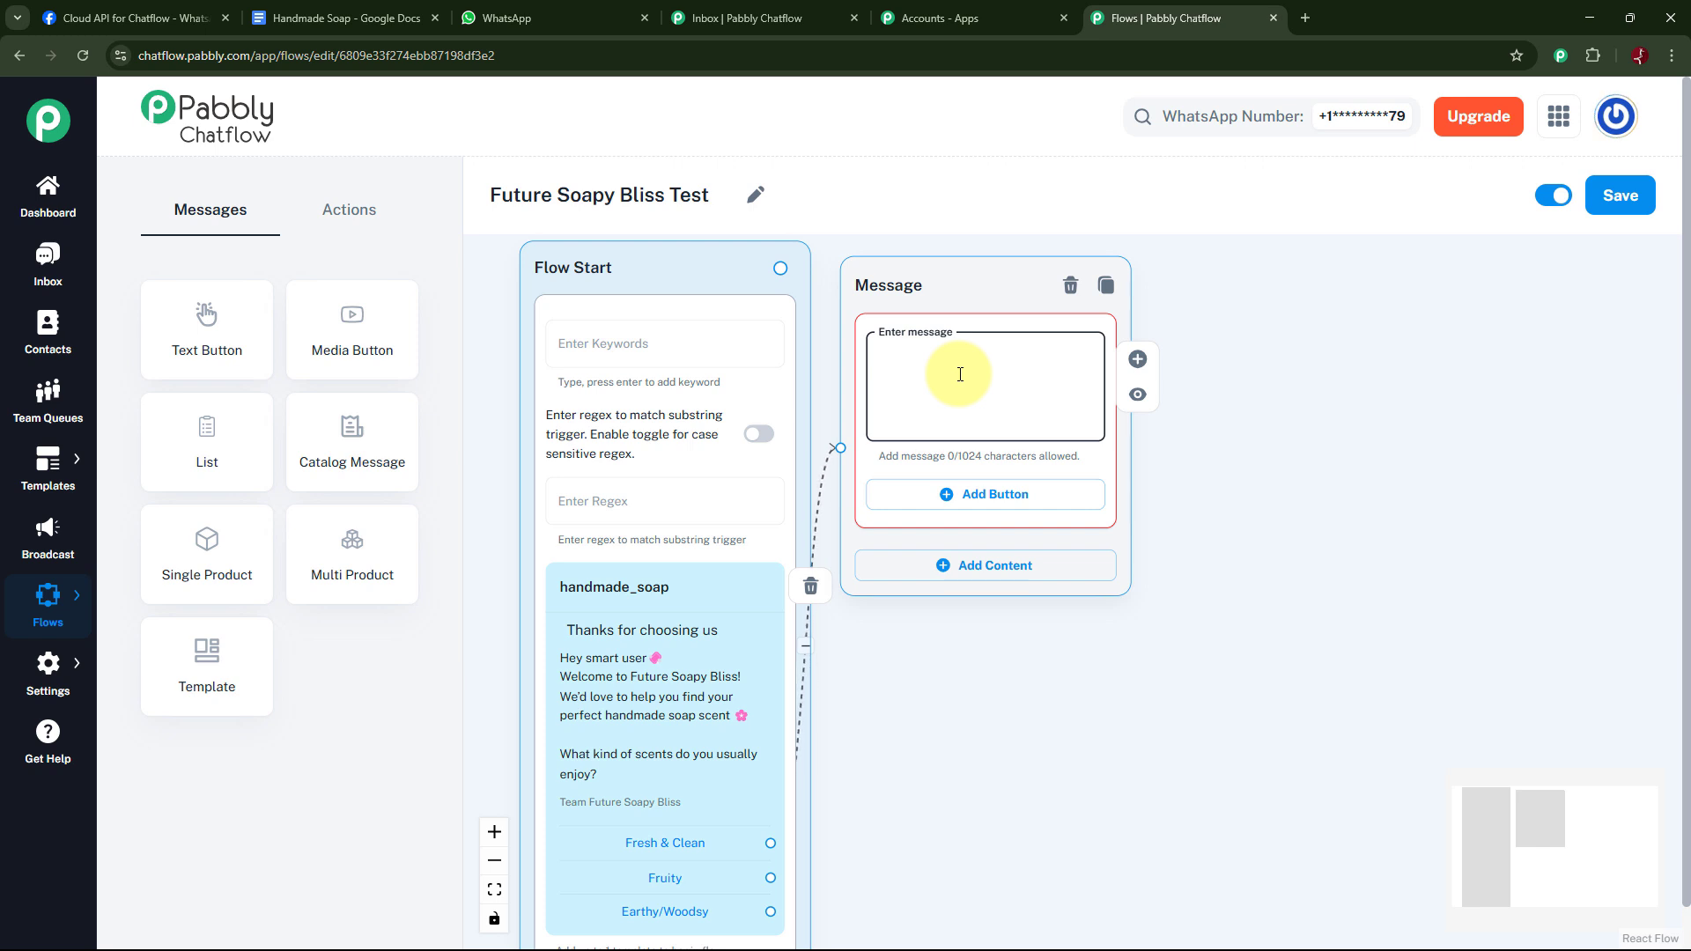
key(ctrl+v)
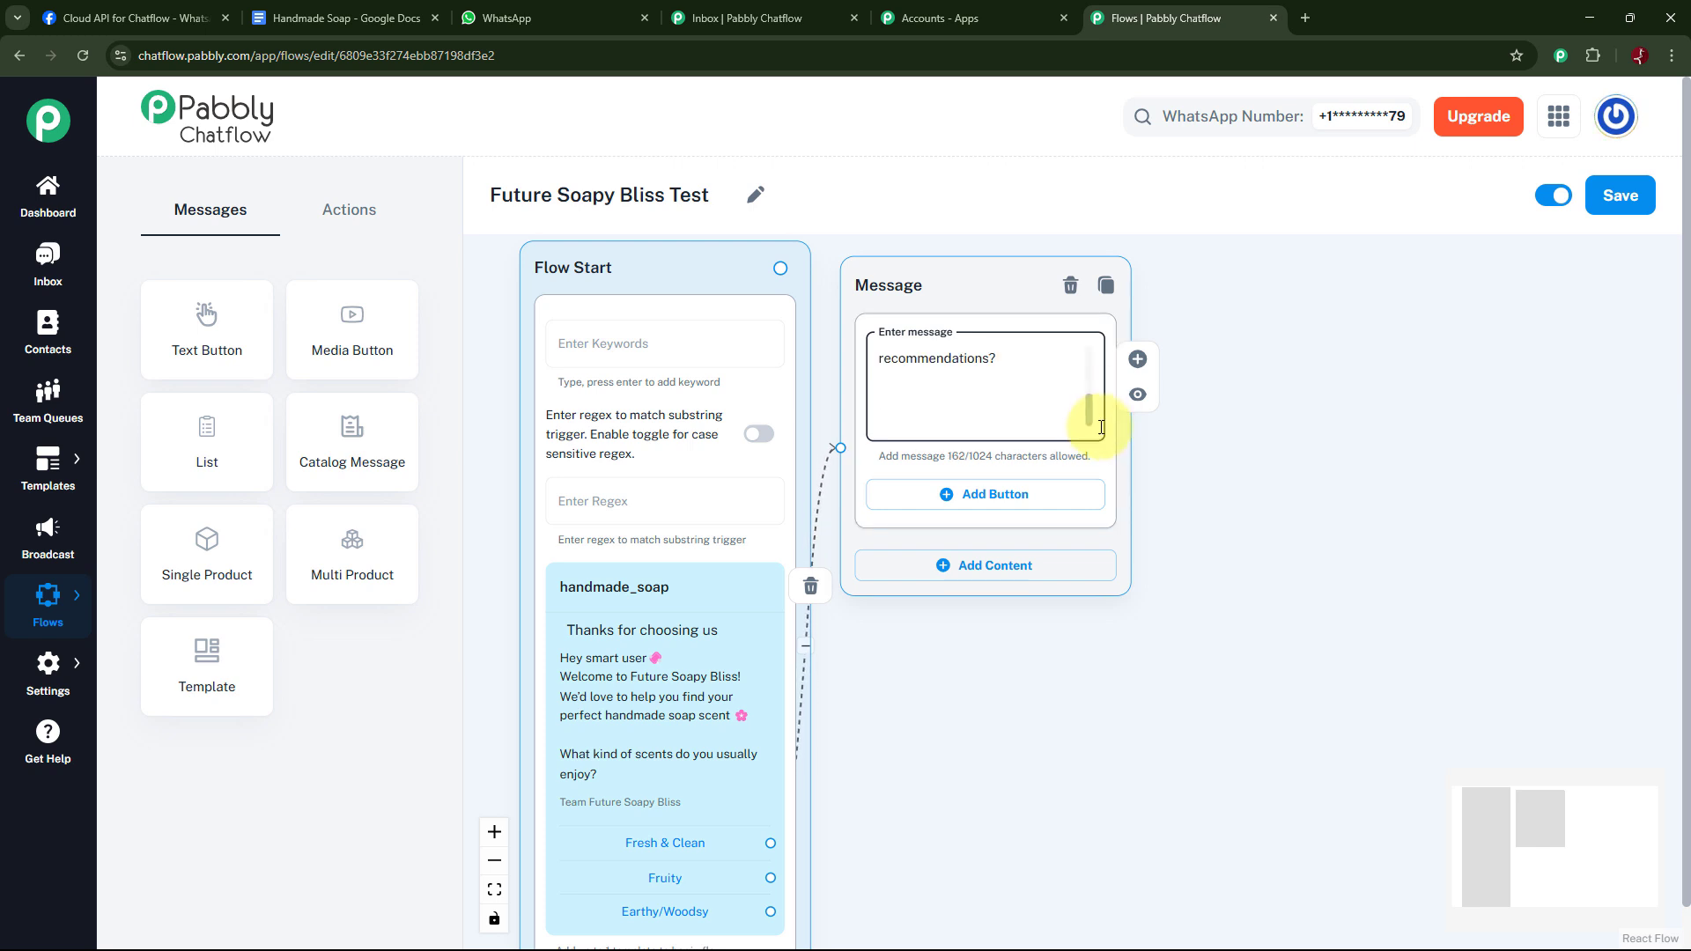
Insert a comma after "eucalyptus" in the Fresh & Clean reply and review the rest of its text
drag(1092, 412, 1090, 355)
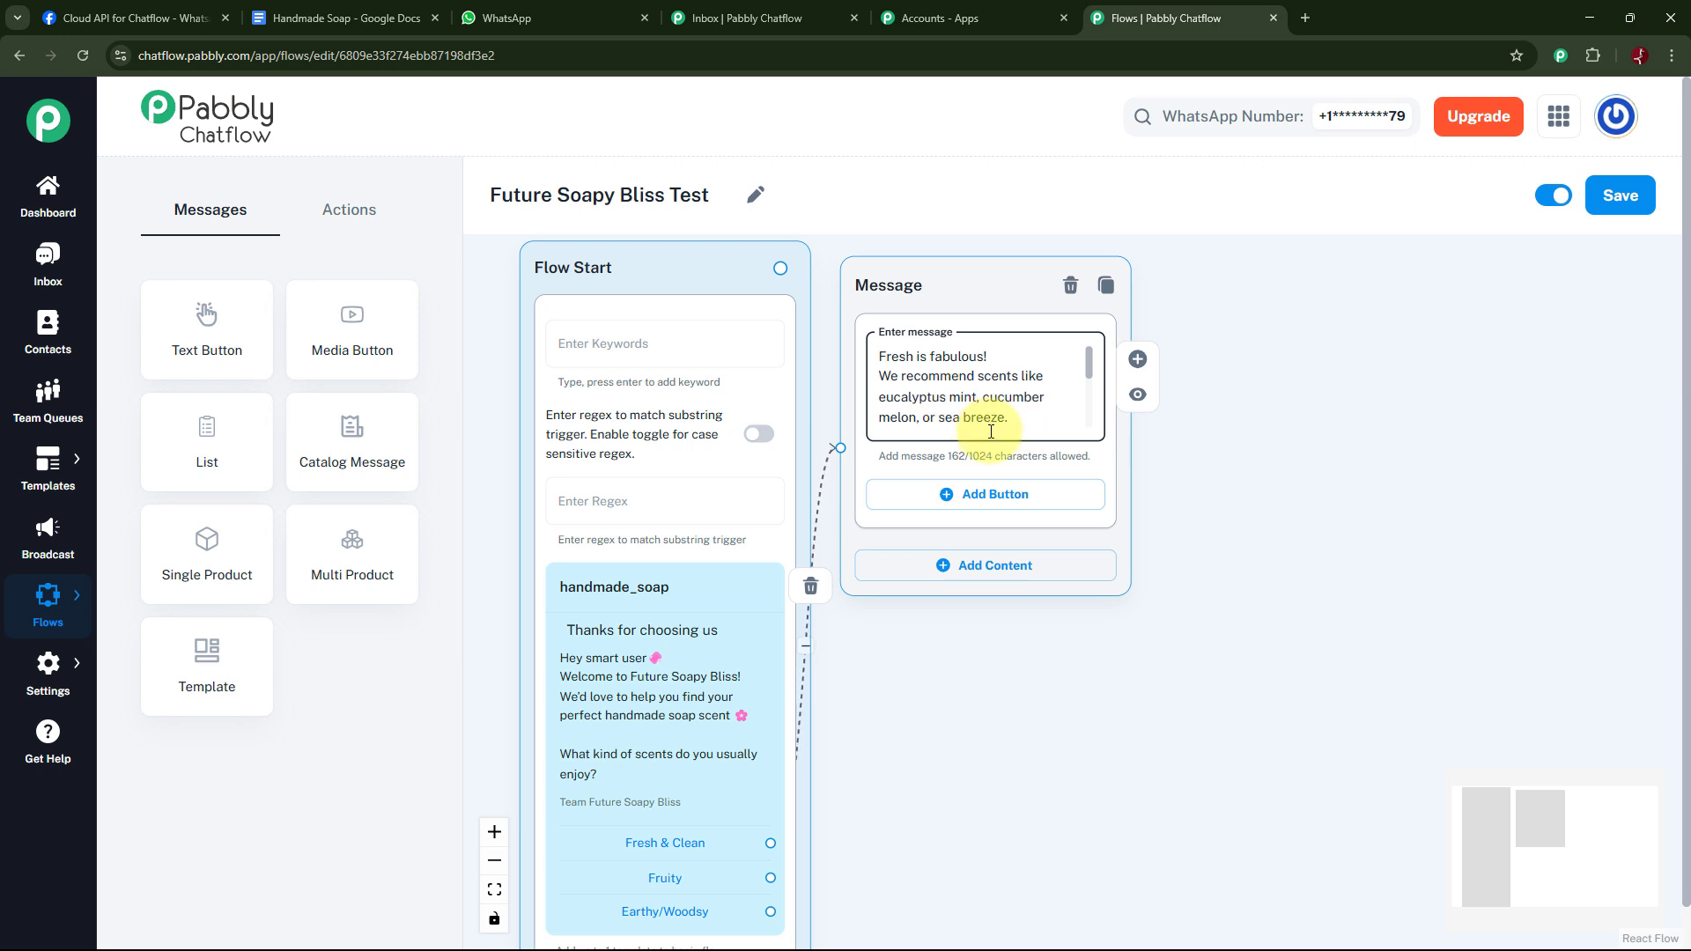
text(,)
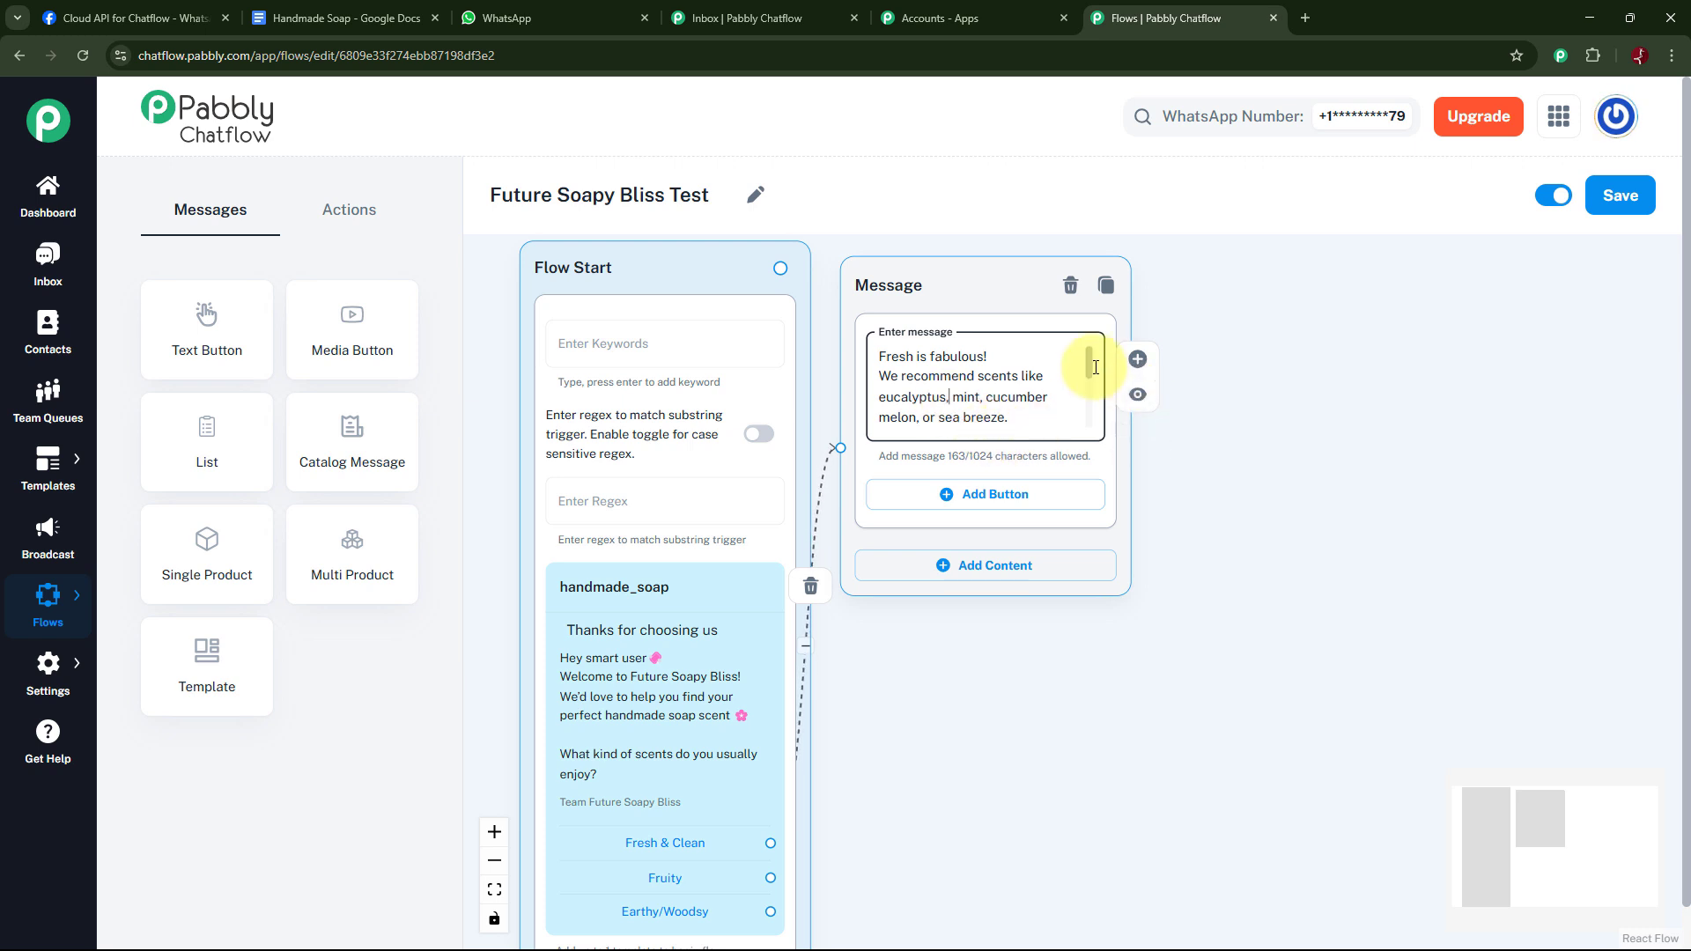
drag(1089, 367, 1094, 405)
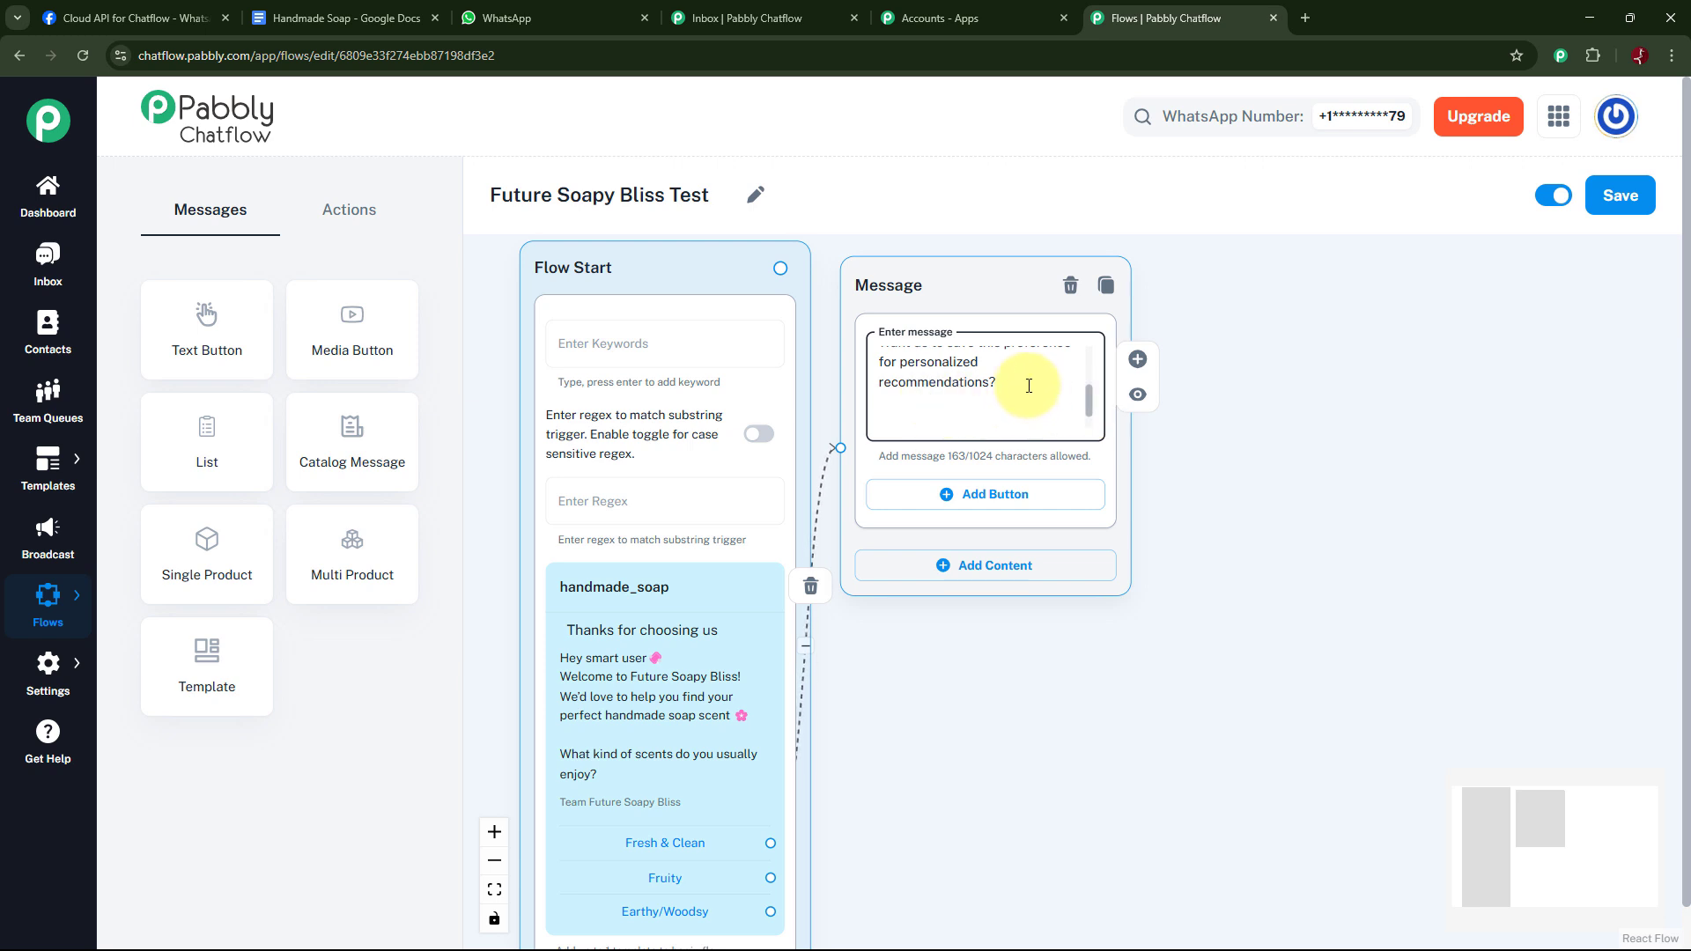
drag(1094, 412, 1095, 409)
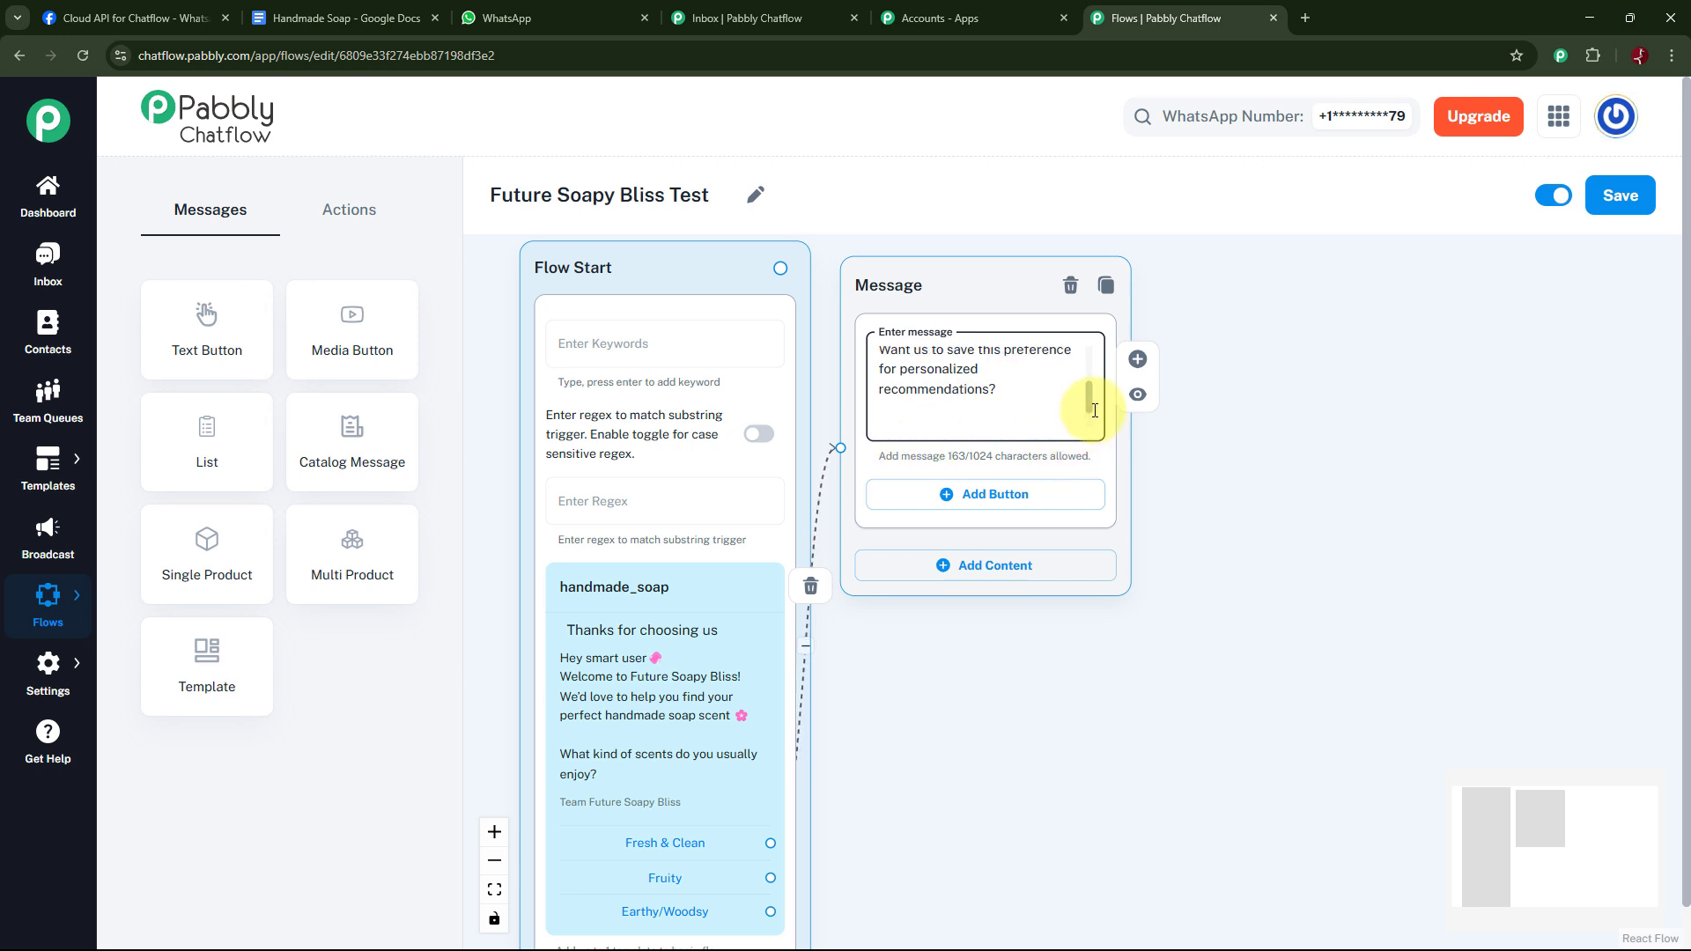
scroll(1094, 417, down, 1)
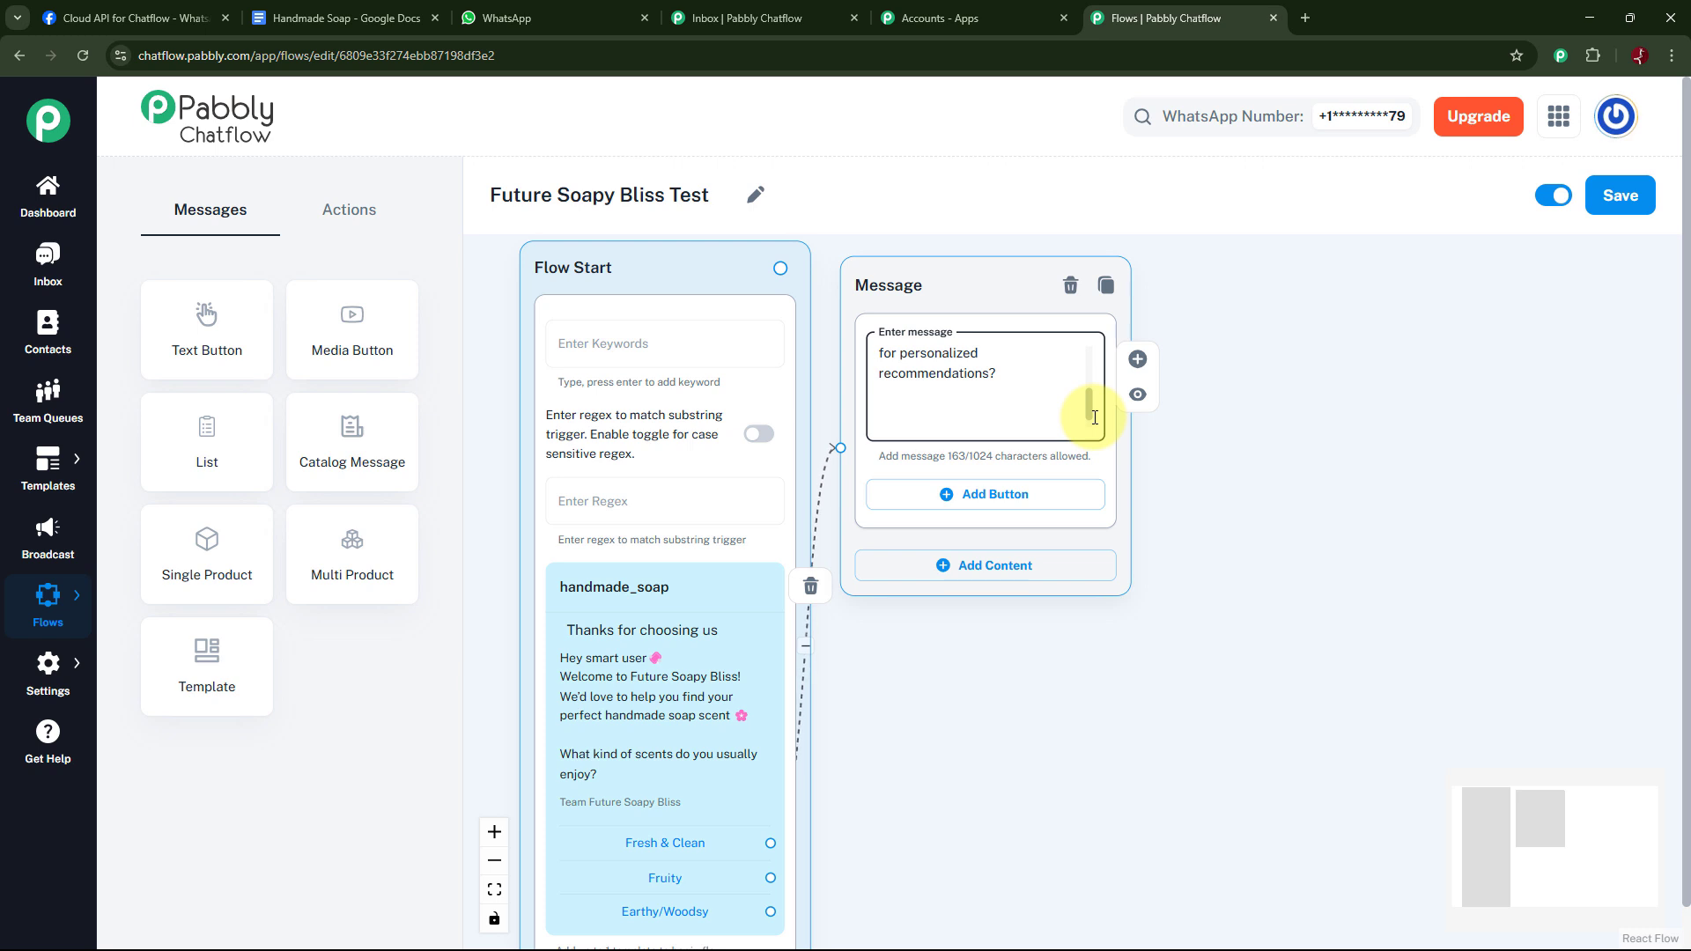
scroll(1095, 401, up, 2)
scroll(1095, 397, down, 2)
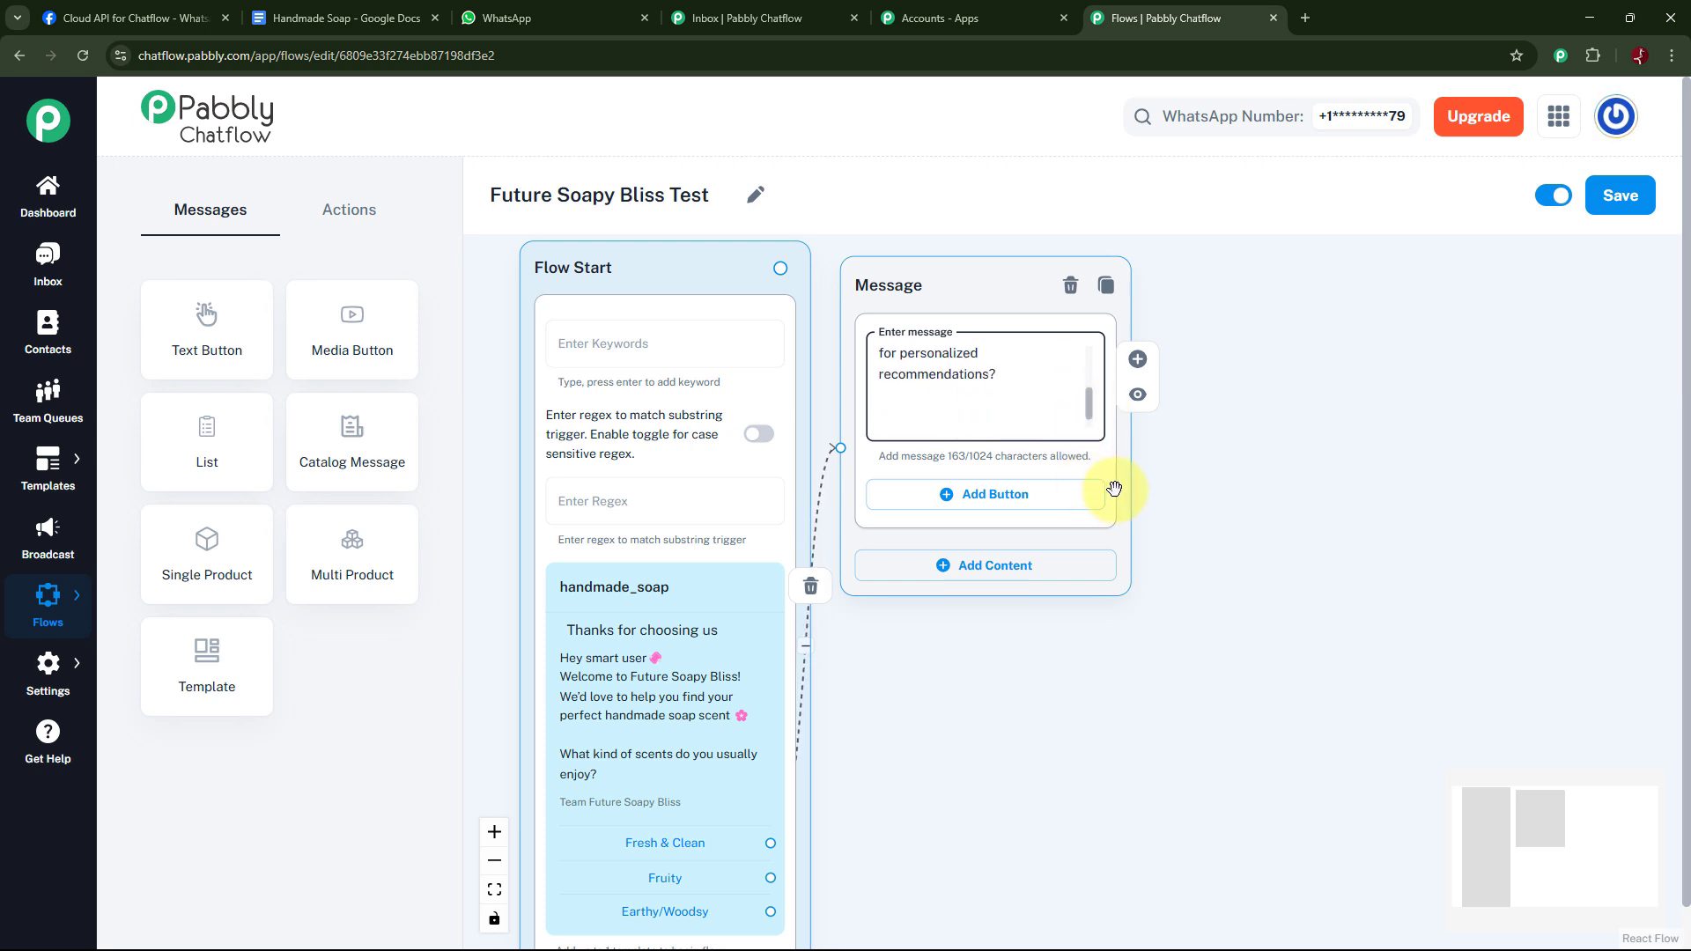
Add two buttons to the Fresh & Clean reply, labelled "👍 Yes, please!" and "❌ No, thanks"
click(962, 500)
click(1000, 578)
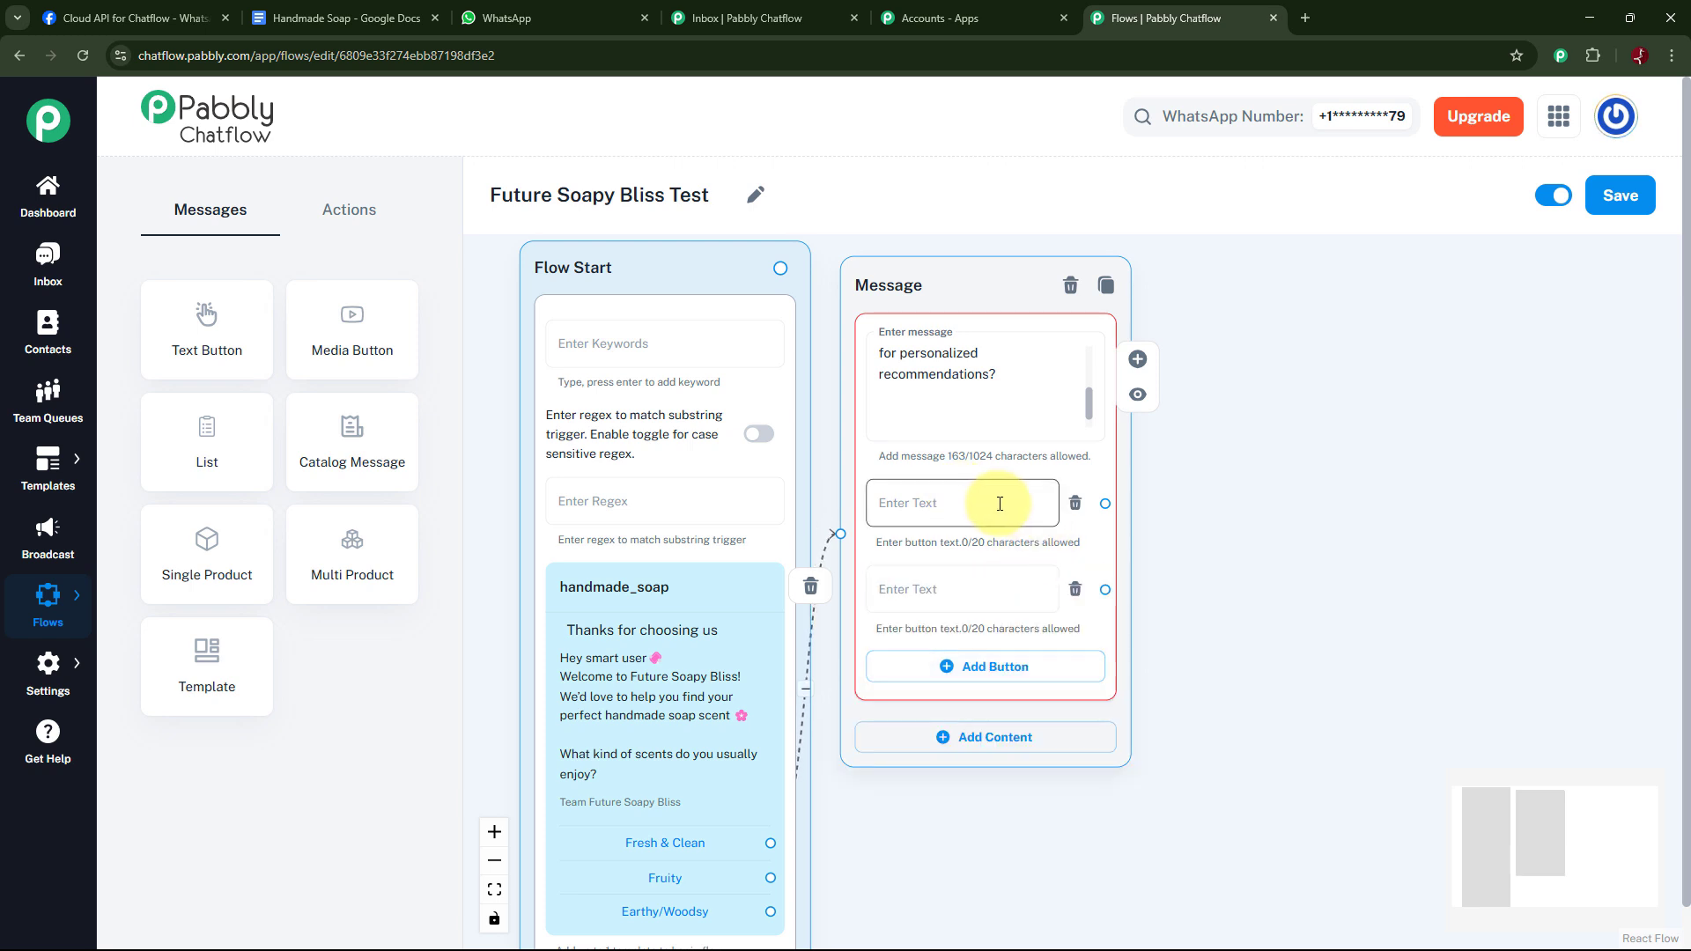
click(997, 506)
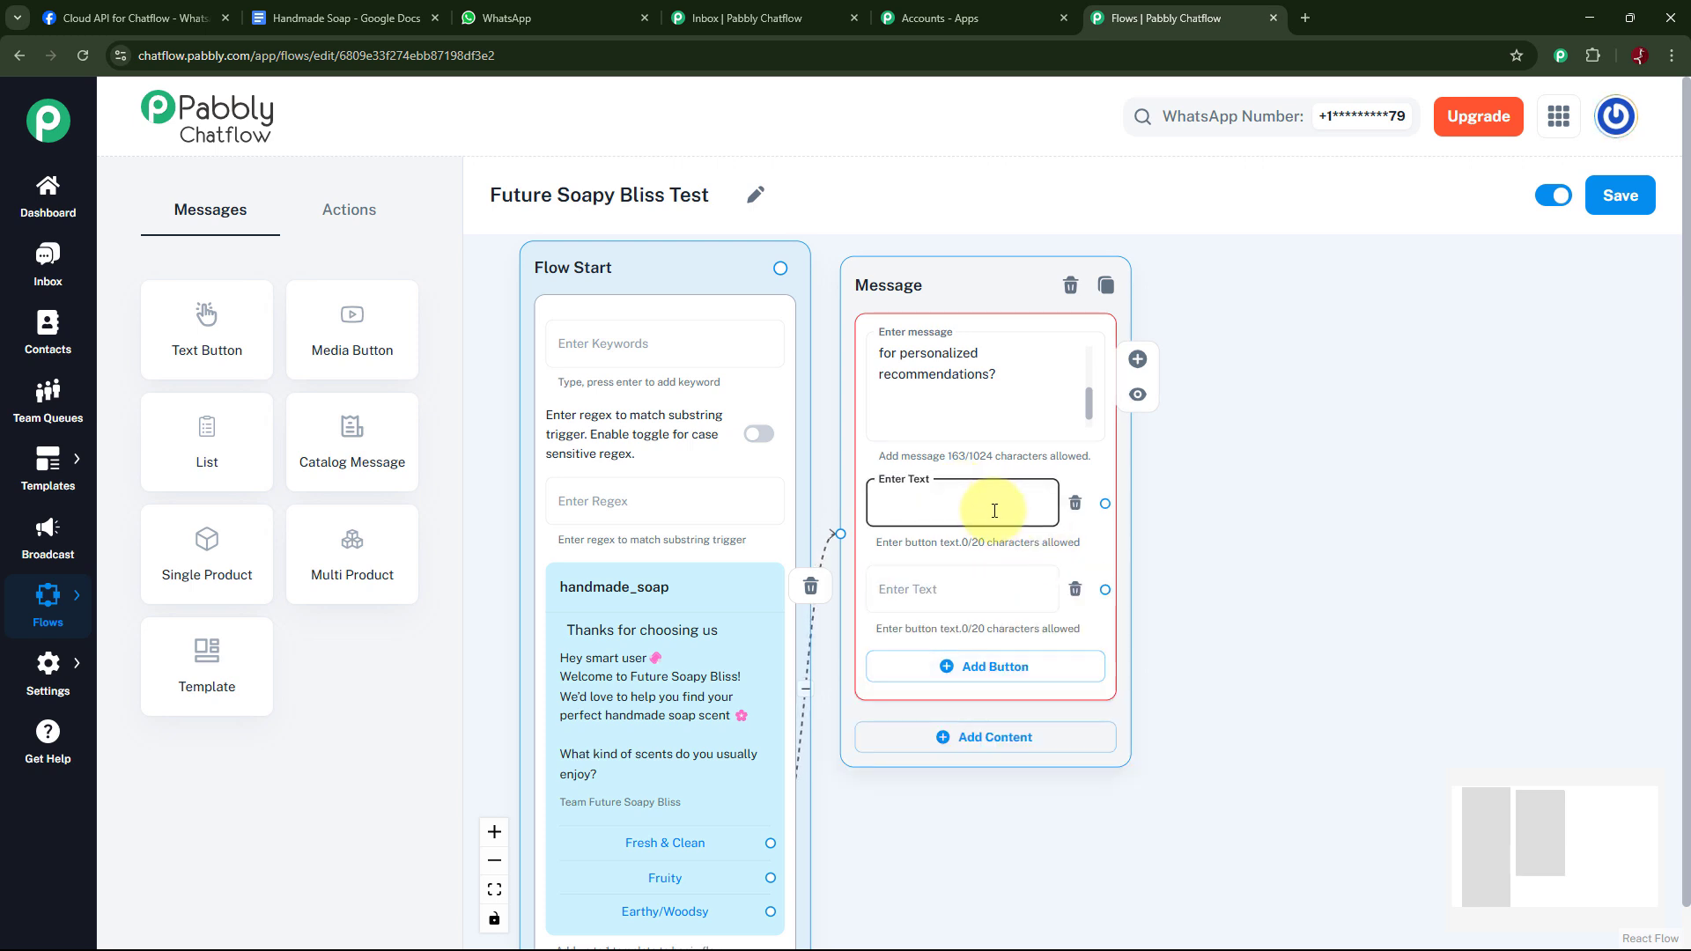
text(👍 Yes, please!)
key(Tab)
text(❌ No, thanks)
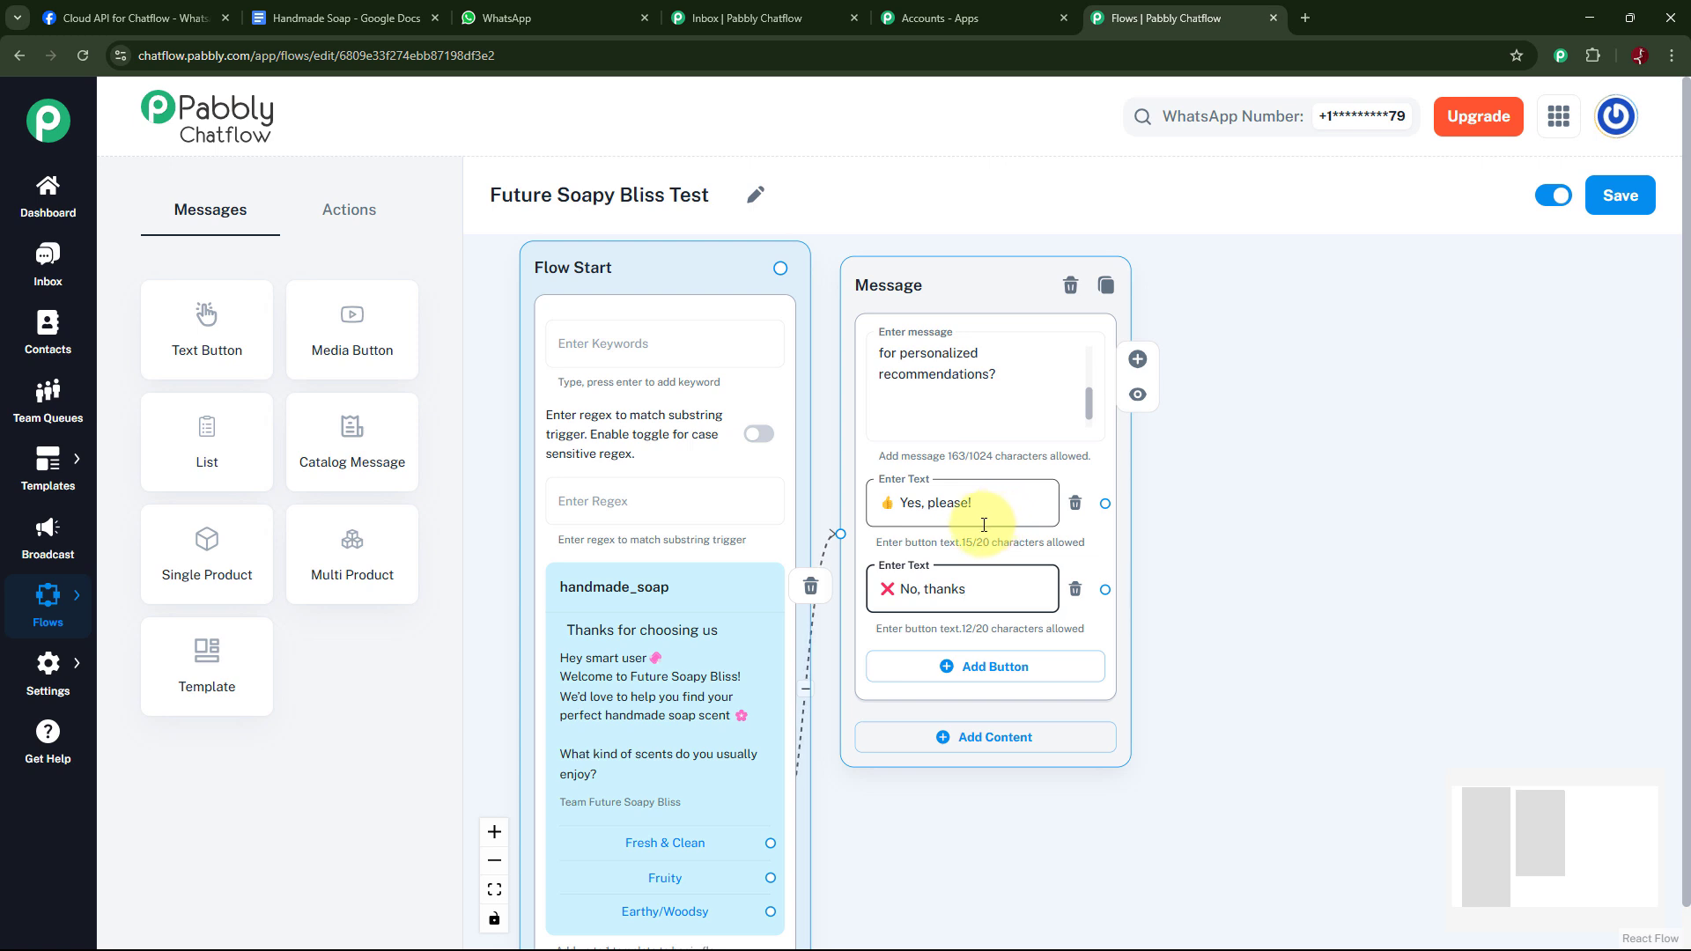
click(981, 376)
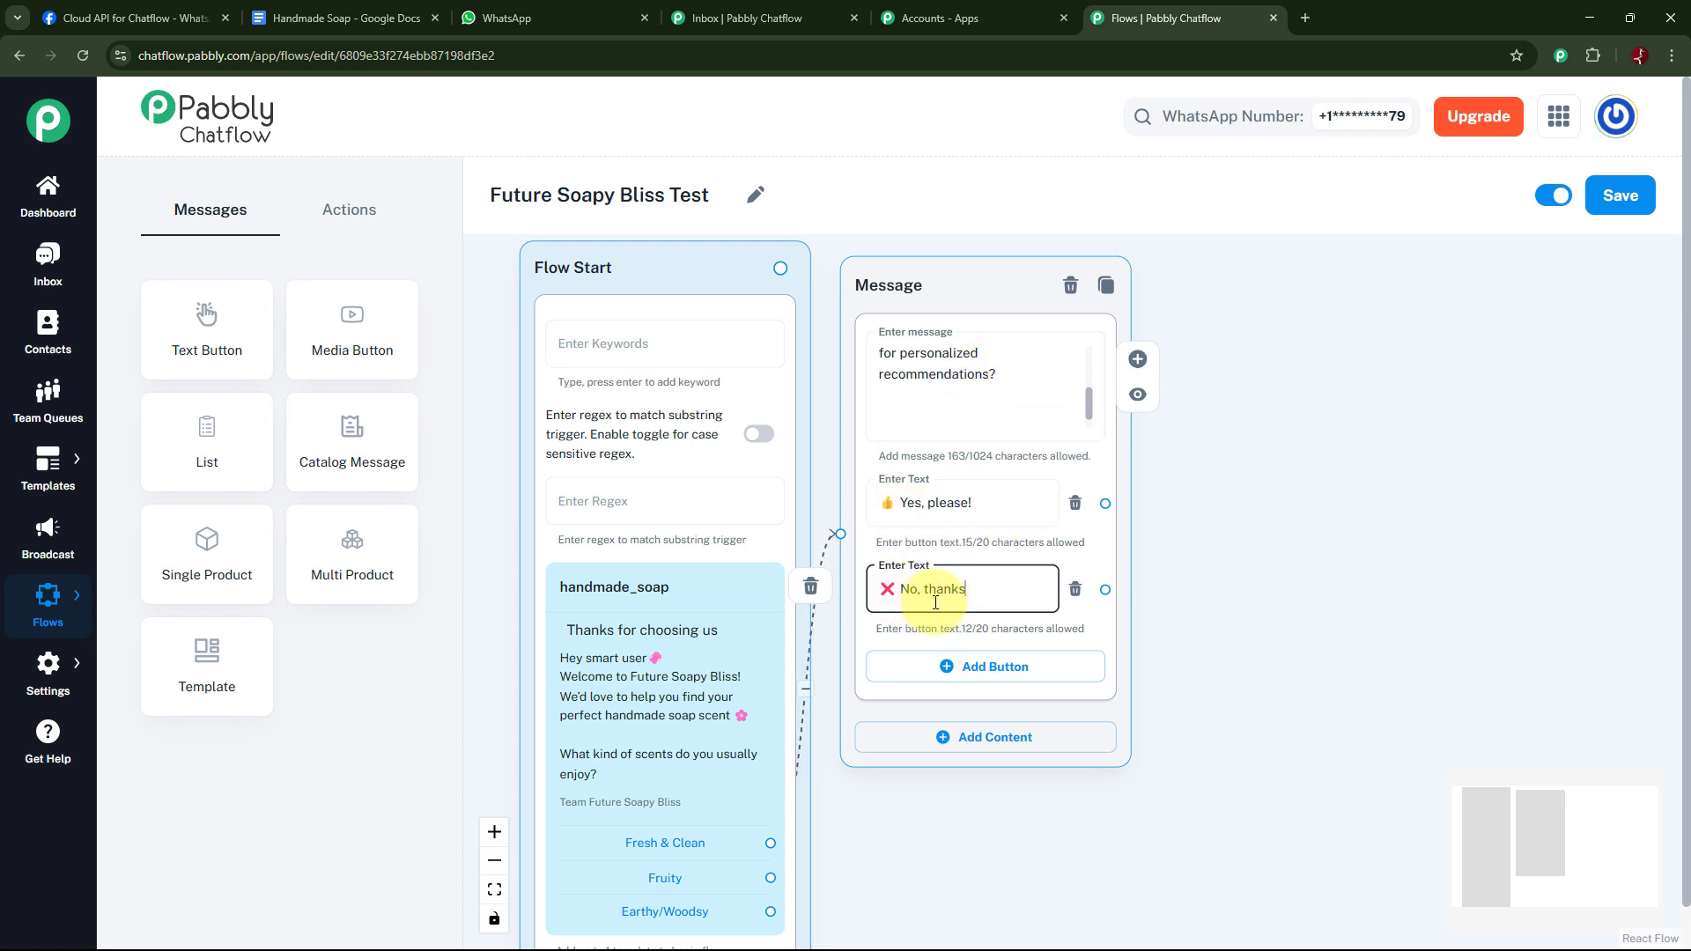
click(989, 586)
Connect a Text + Button message to "Yes, please!" and paste in the reply ending with "Thanks n Regards Team Future Soapy Bliss"
drag(1022, 279, 1045, 274)
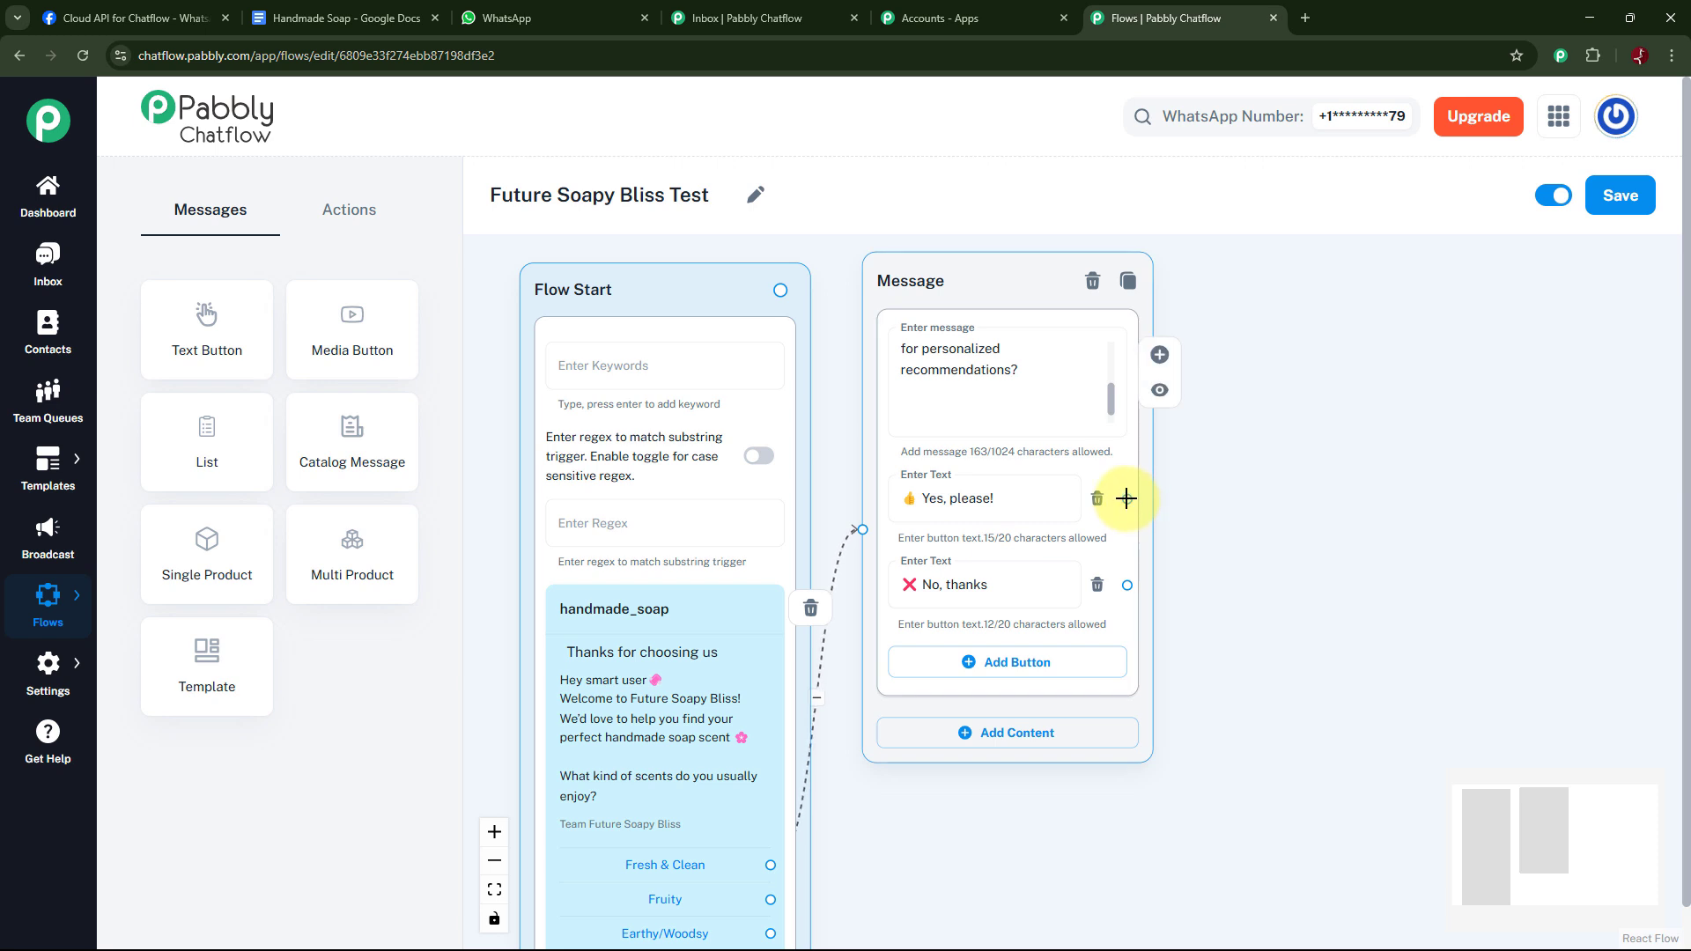
drag(1127, 498, 1274, 296)
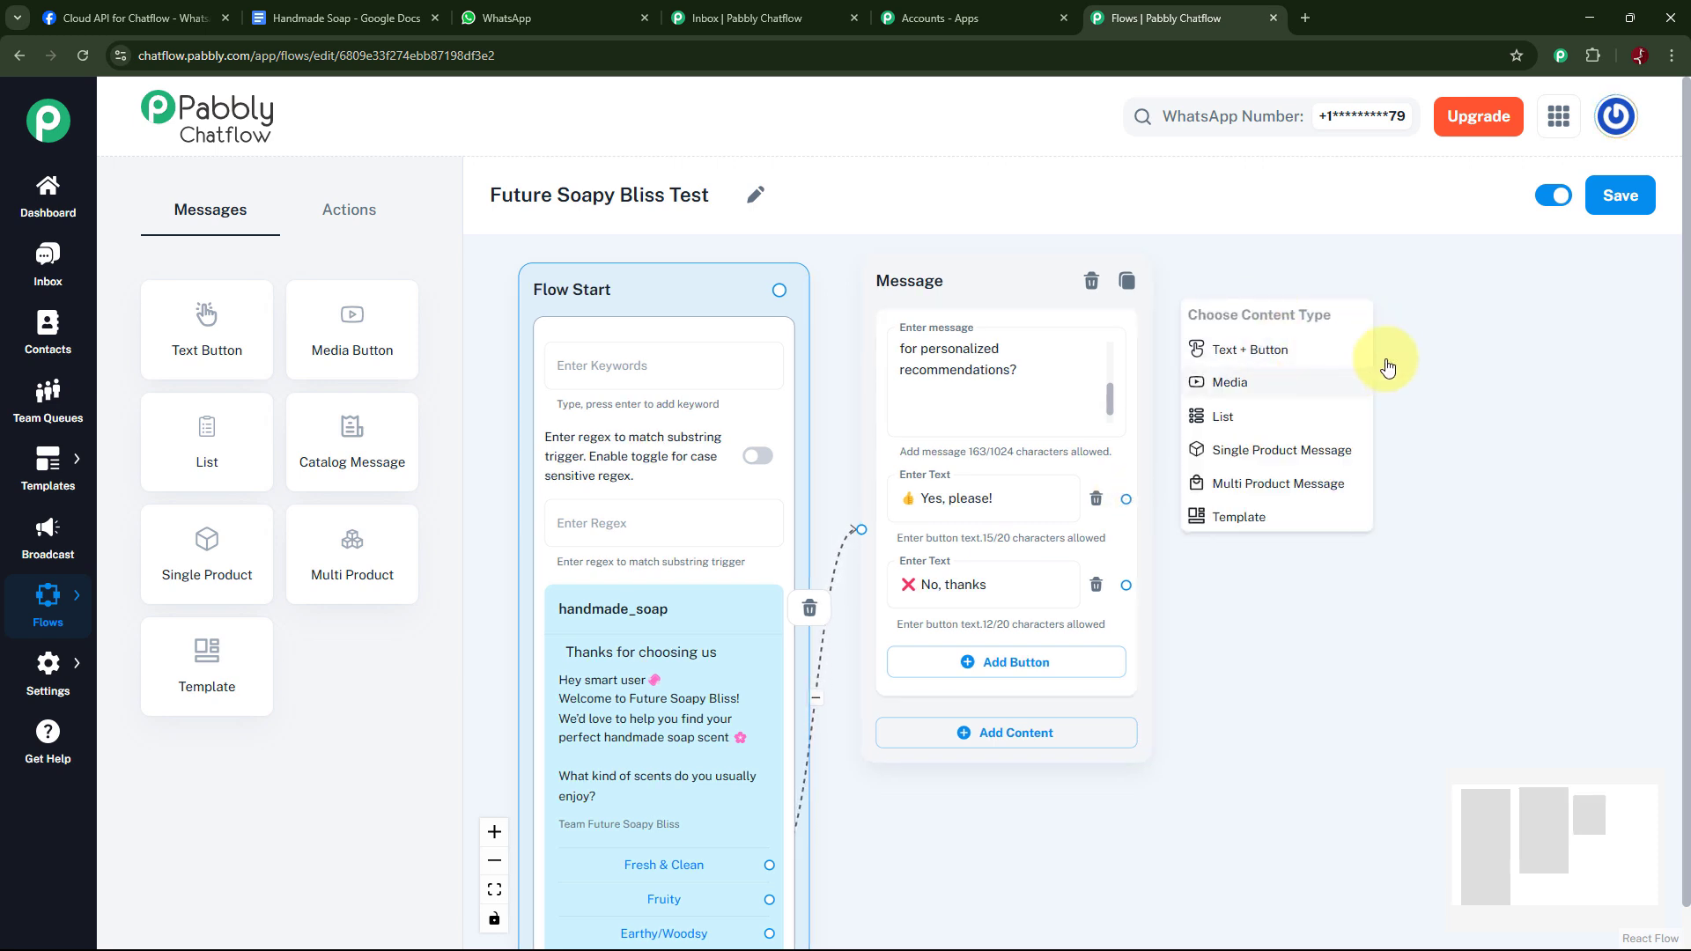
click(1270, 351)
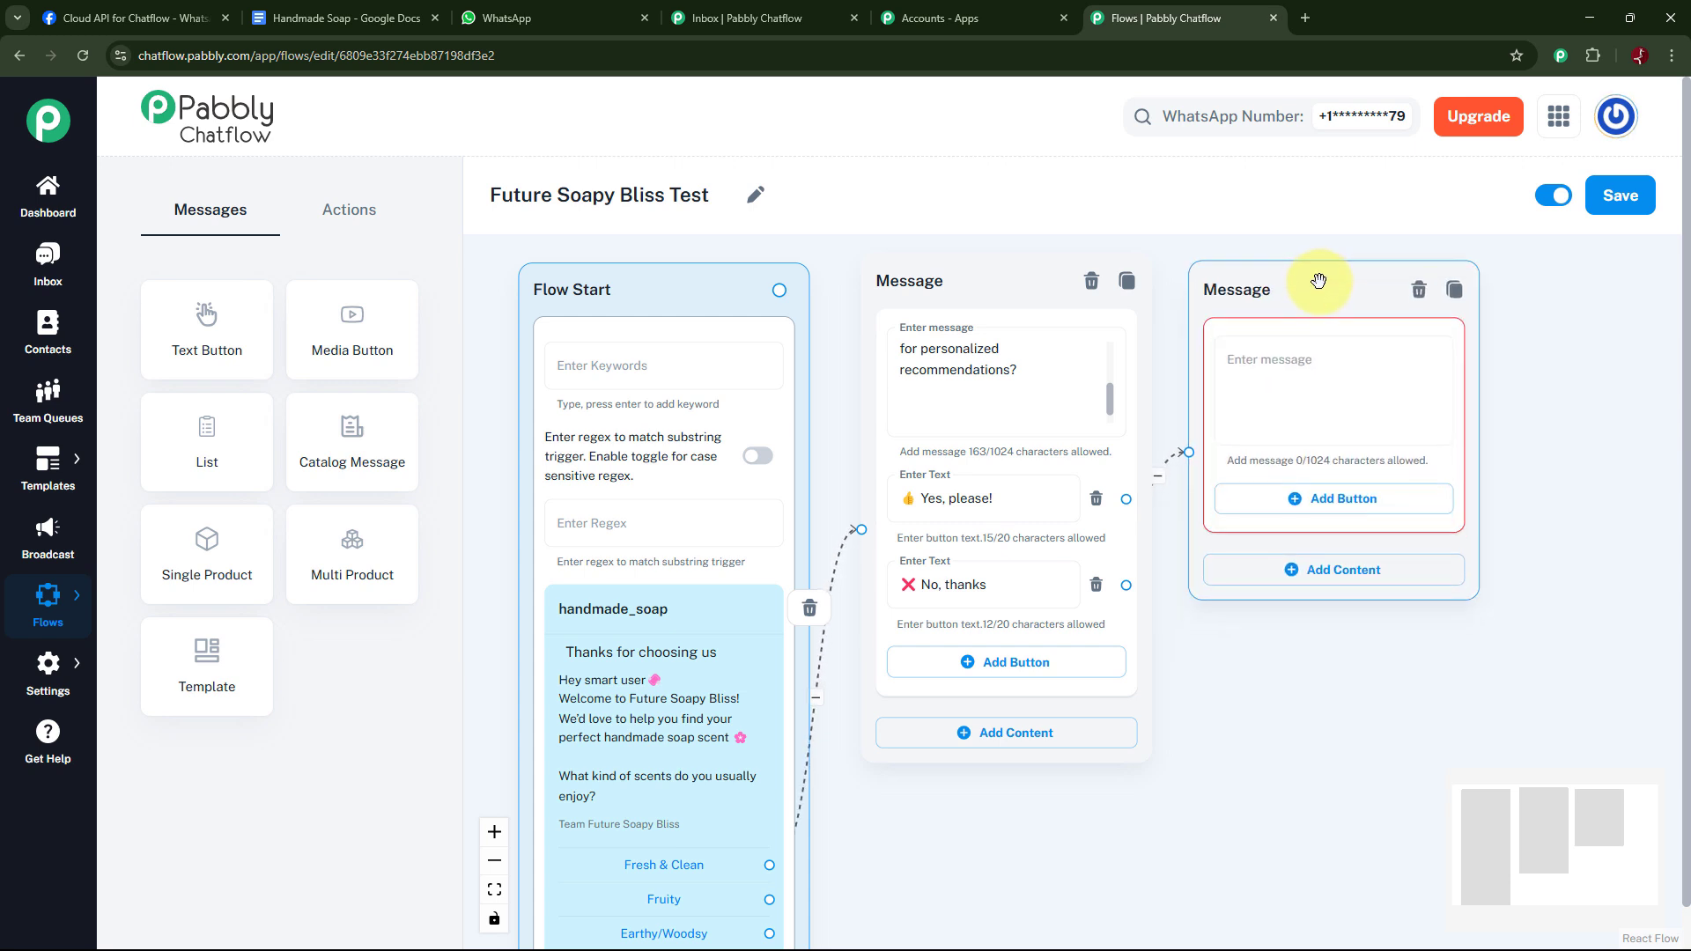
click(1301, 375)
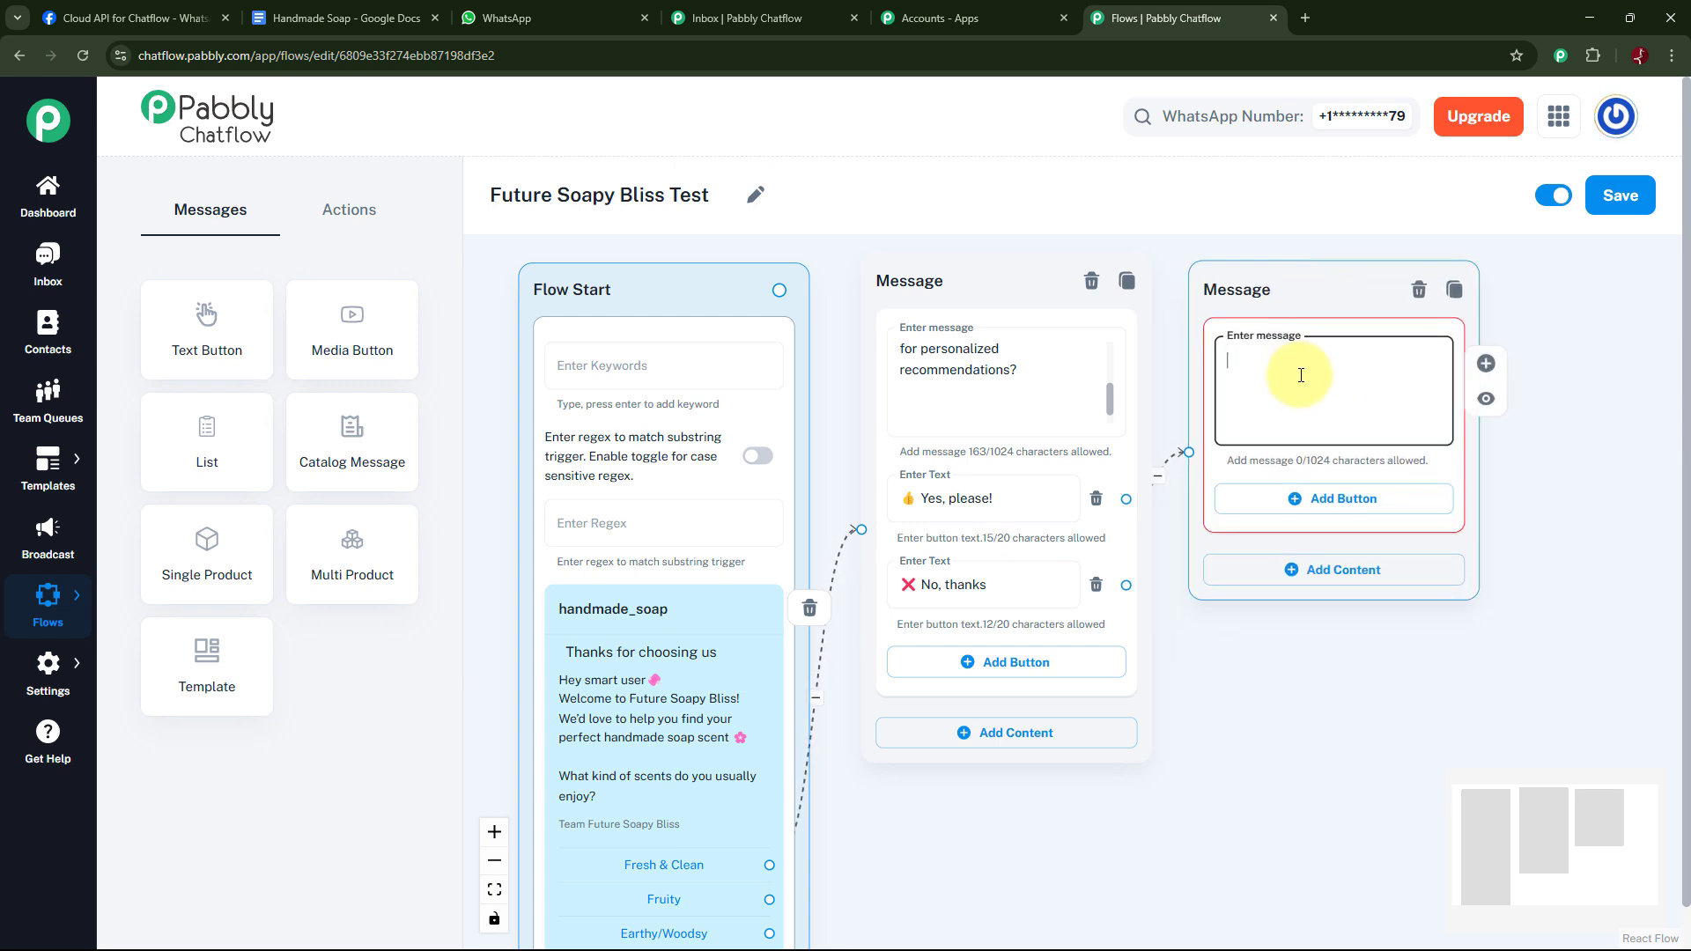
key(ctrl+v)
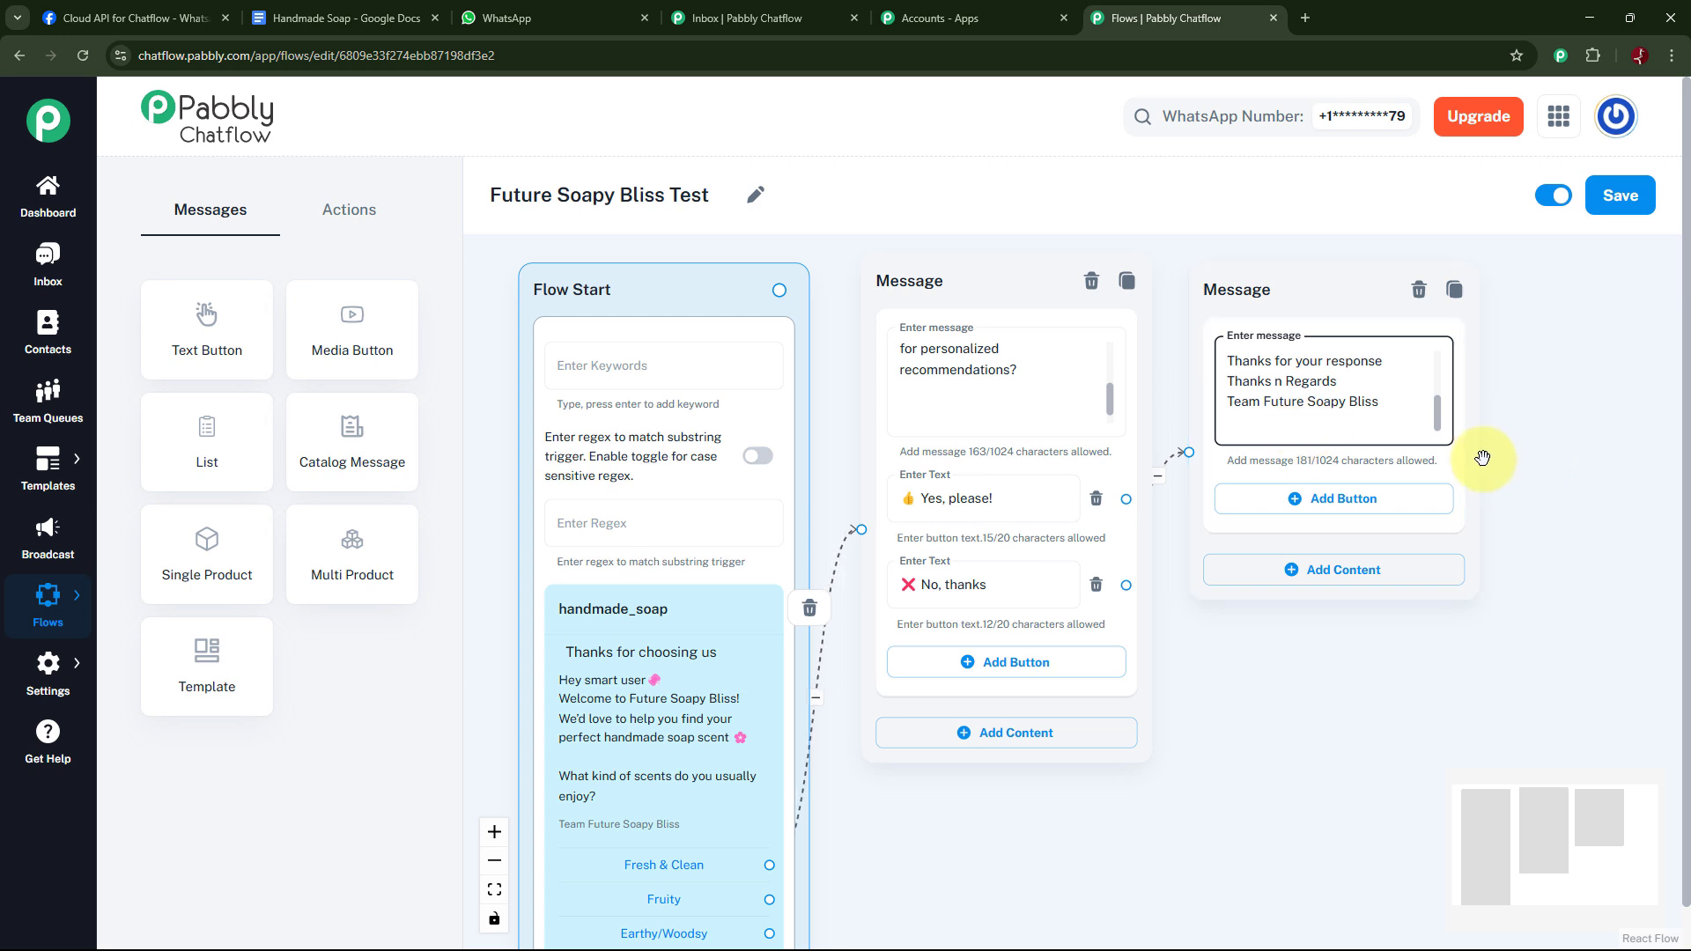
Review the full text of the "Yes, please!" follow-up reply from its opening "Awesome!" to the team signature
drag(1439, 424, 1444, 360)
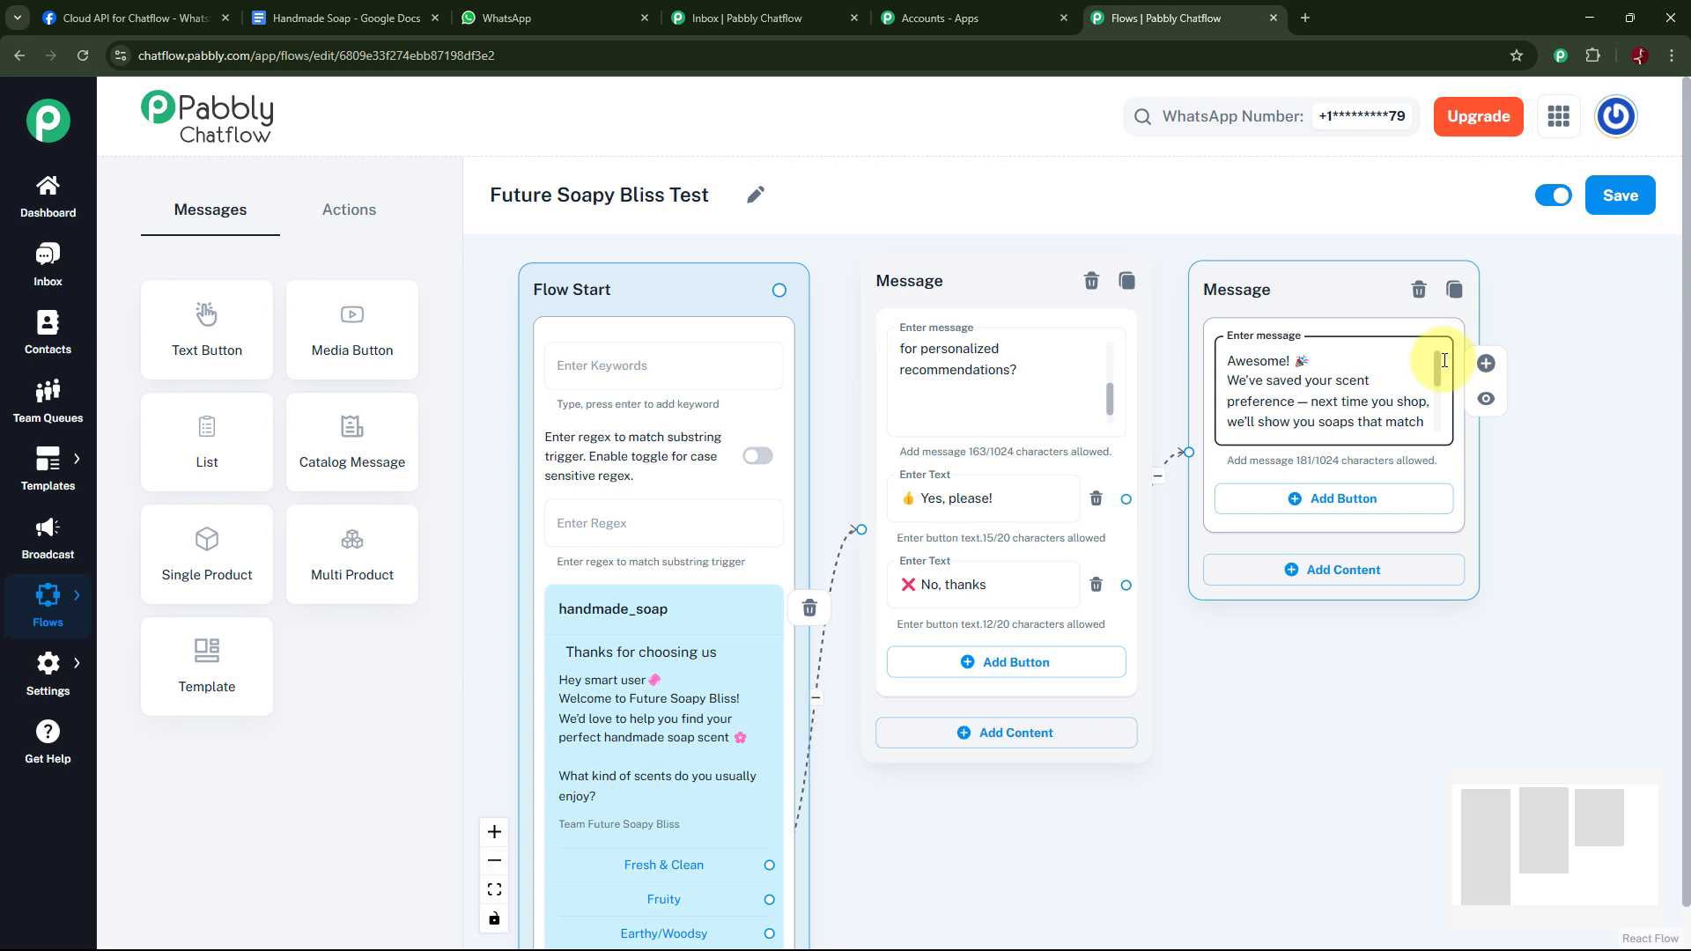
drag(1445, 368, 1444, 412)
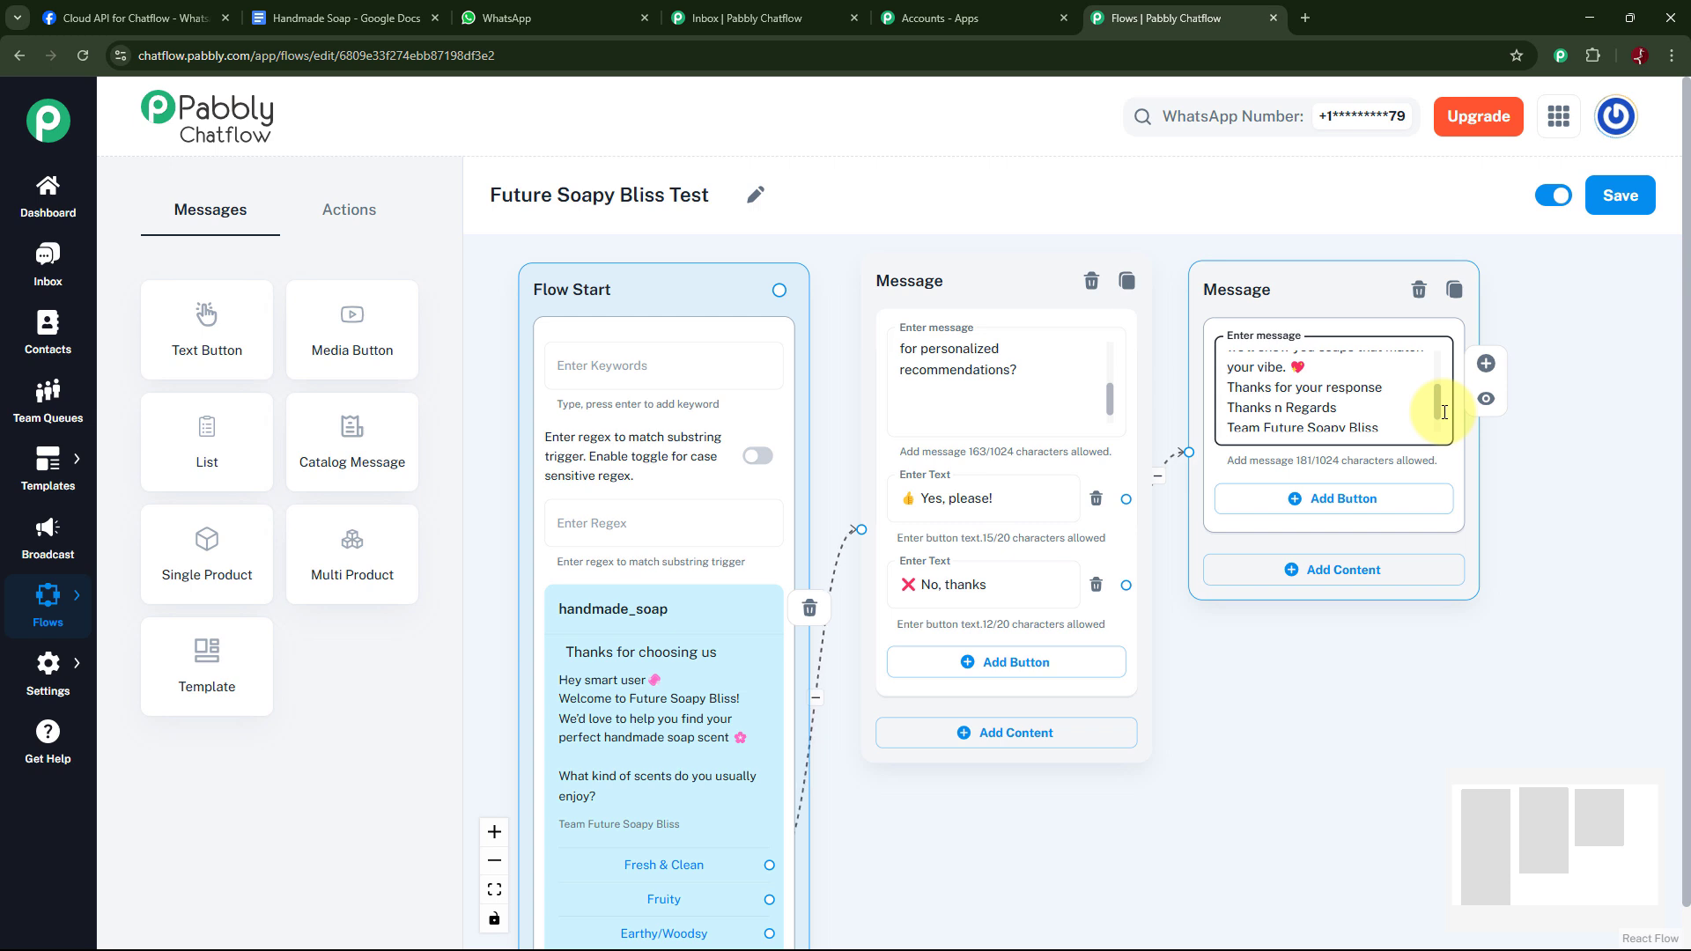
drag(1444, 412, 1450, 435)
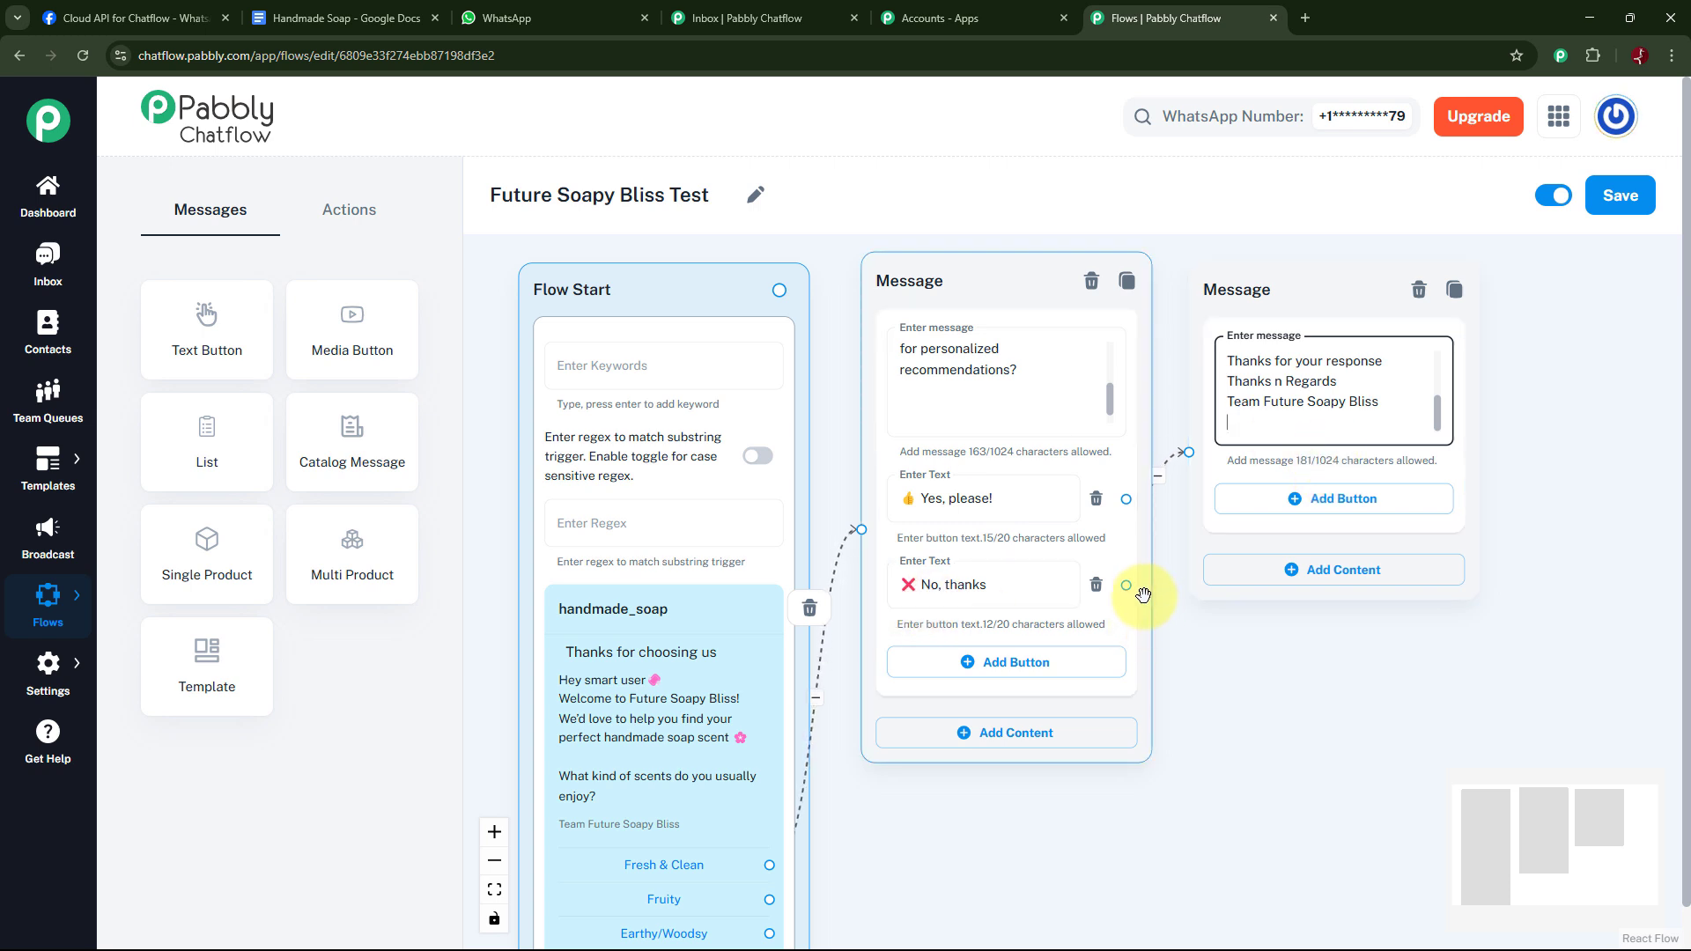
Connect a Text + Button message to "No, thanks", paste in the "No worries at all!" reply and review its text
drag(1126, 585, 1298, 703)
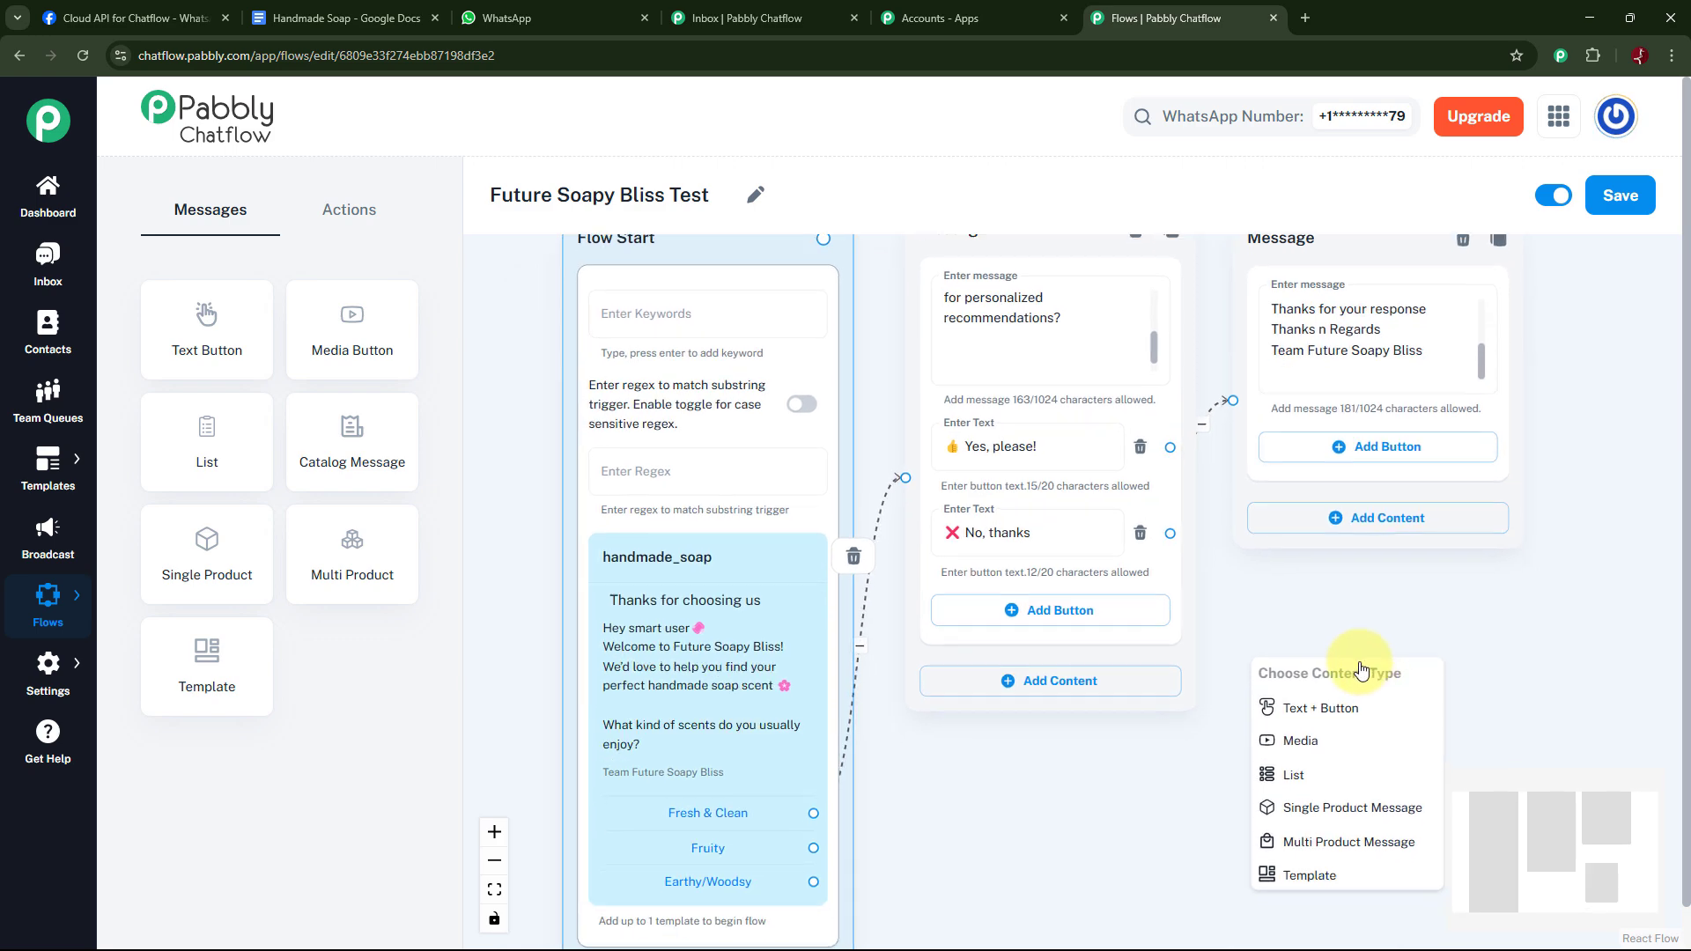
click(1285, 705)
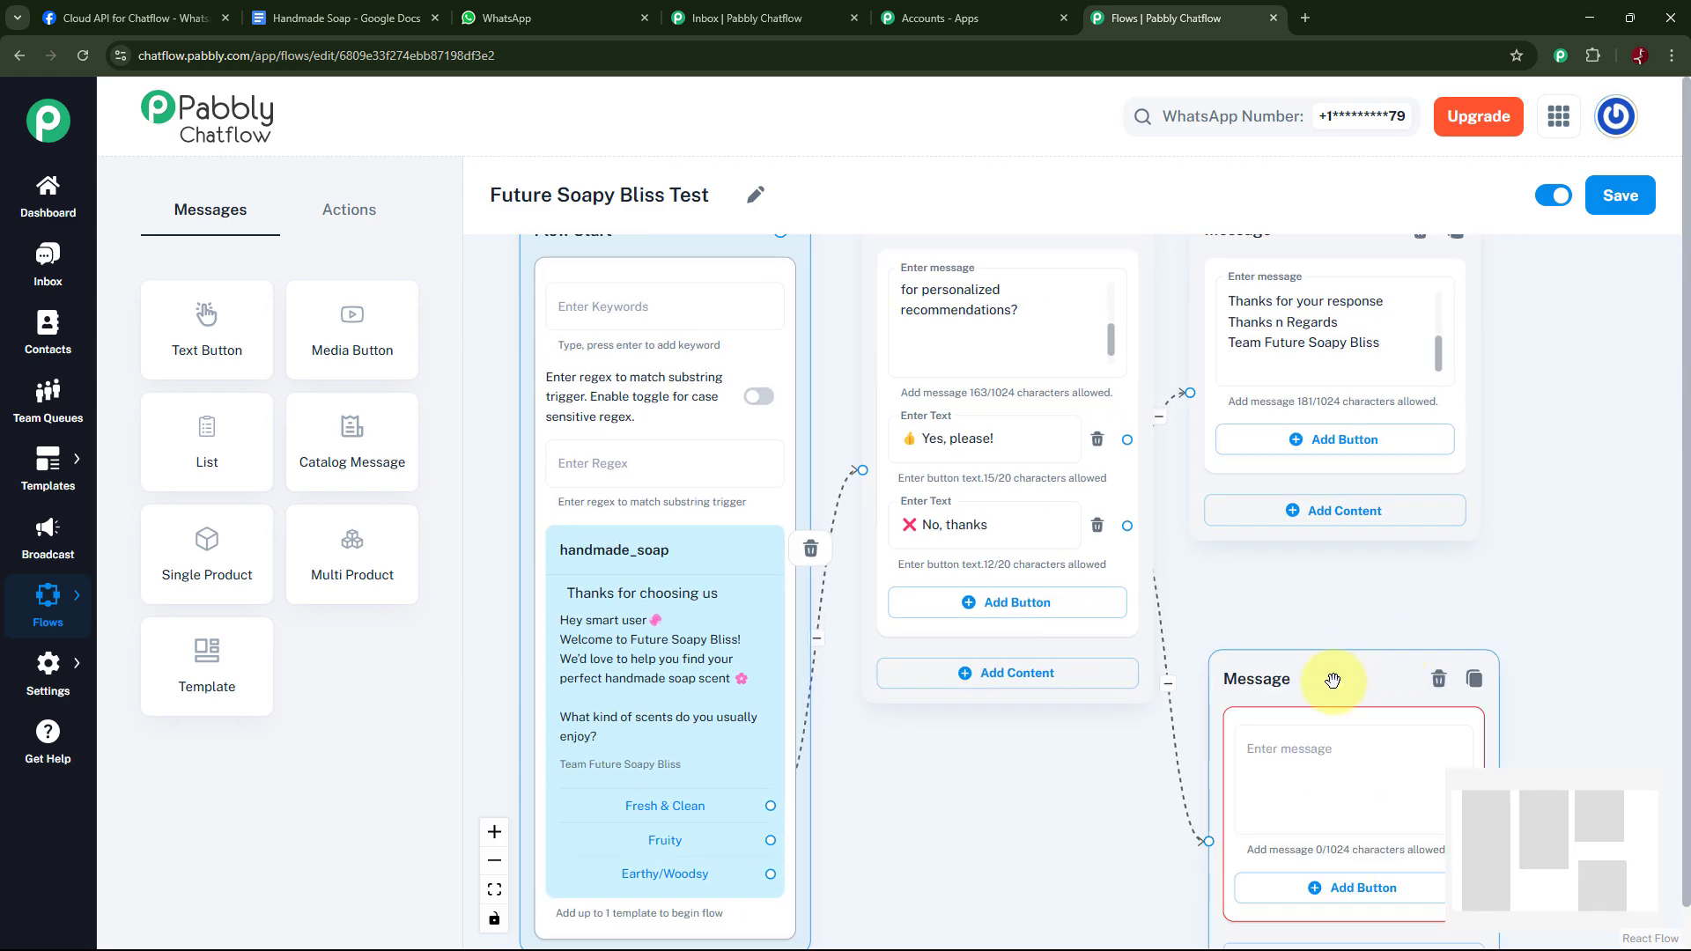
click(1303, 676)
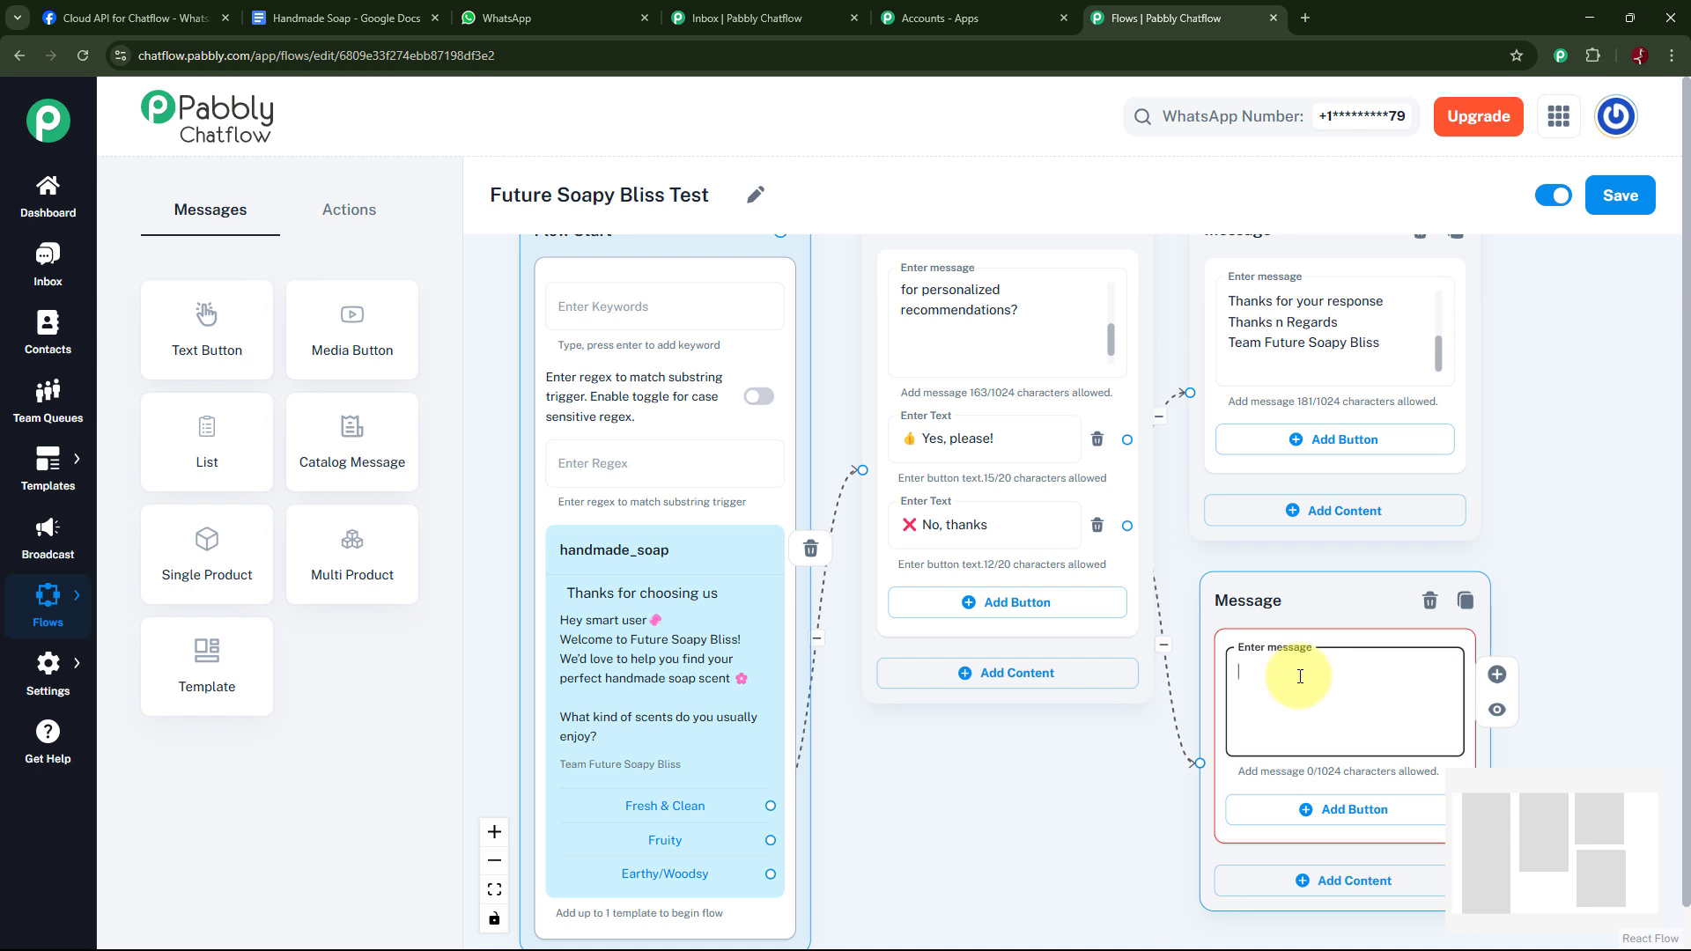
key(ctrl+v)
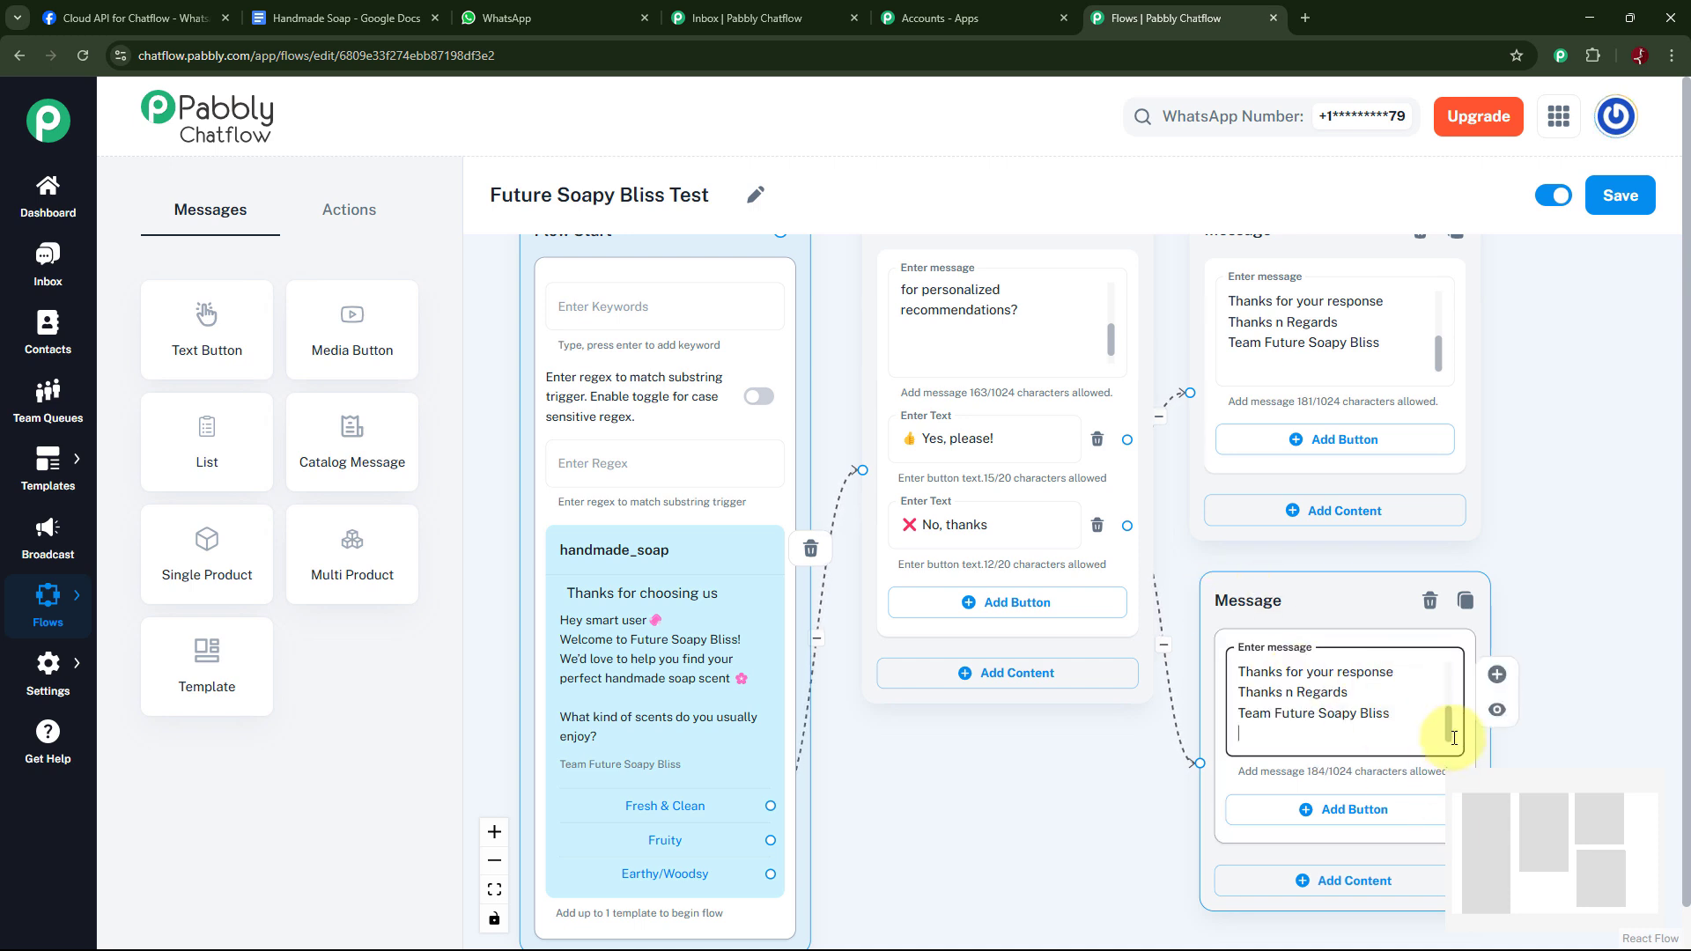
drag(1449, 732, 1452, 669)
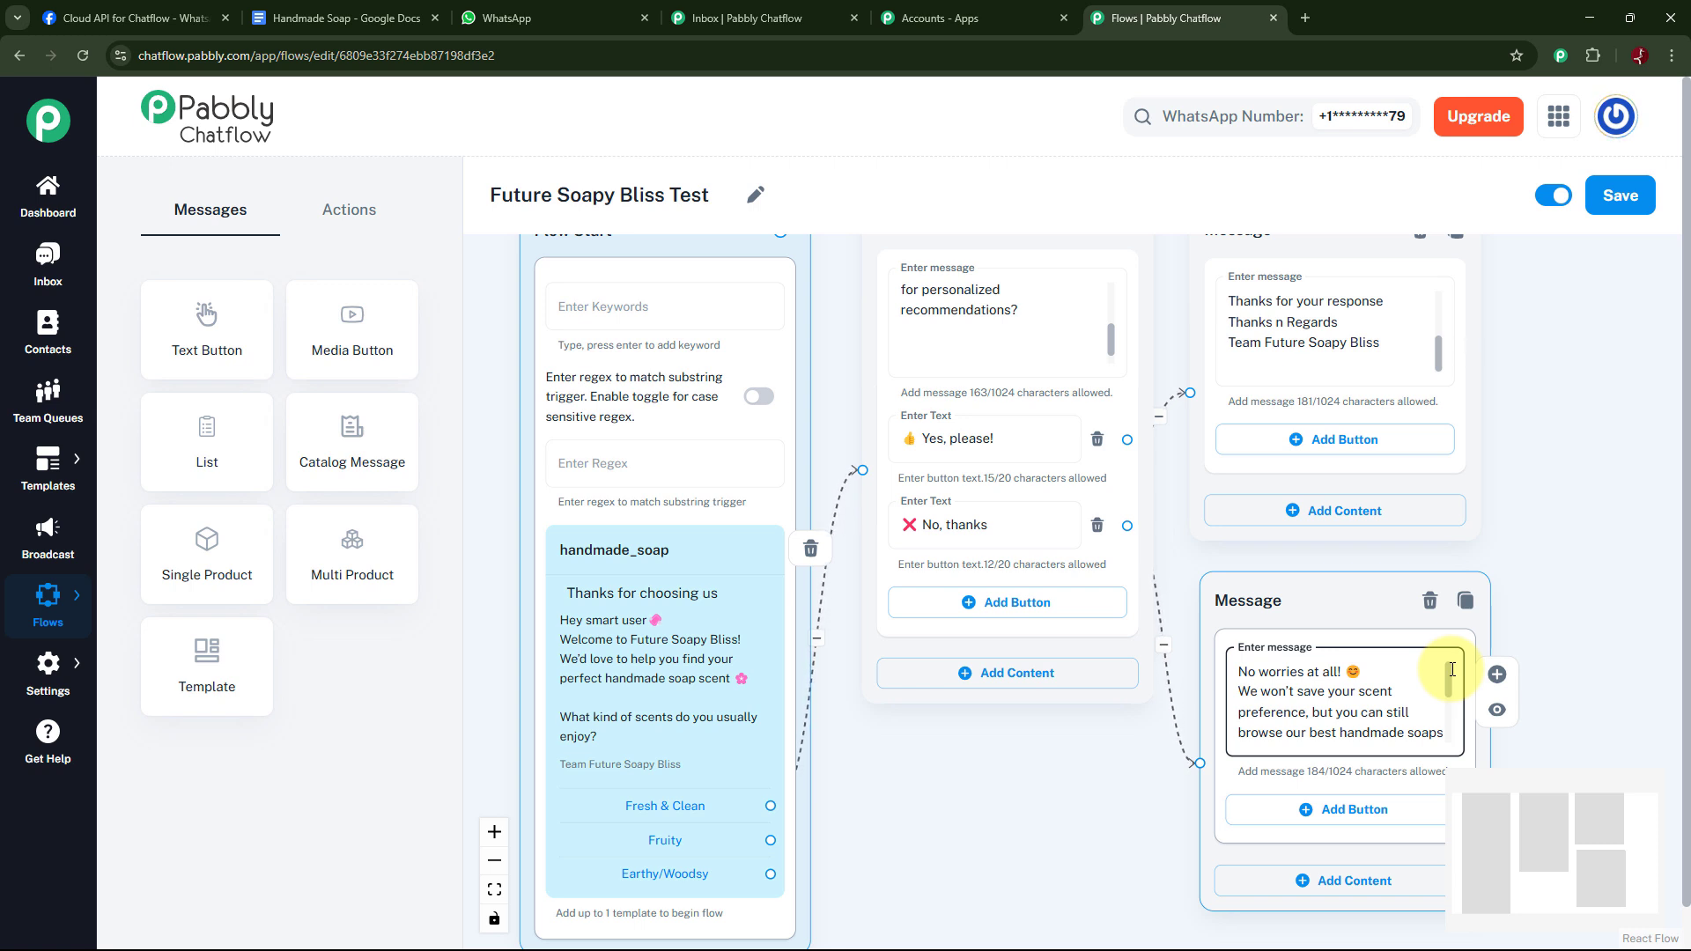
drag(1450, 675, 1451, 687)
scroll(1452, 705, down, 1)
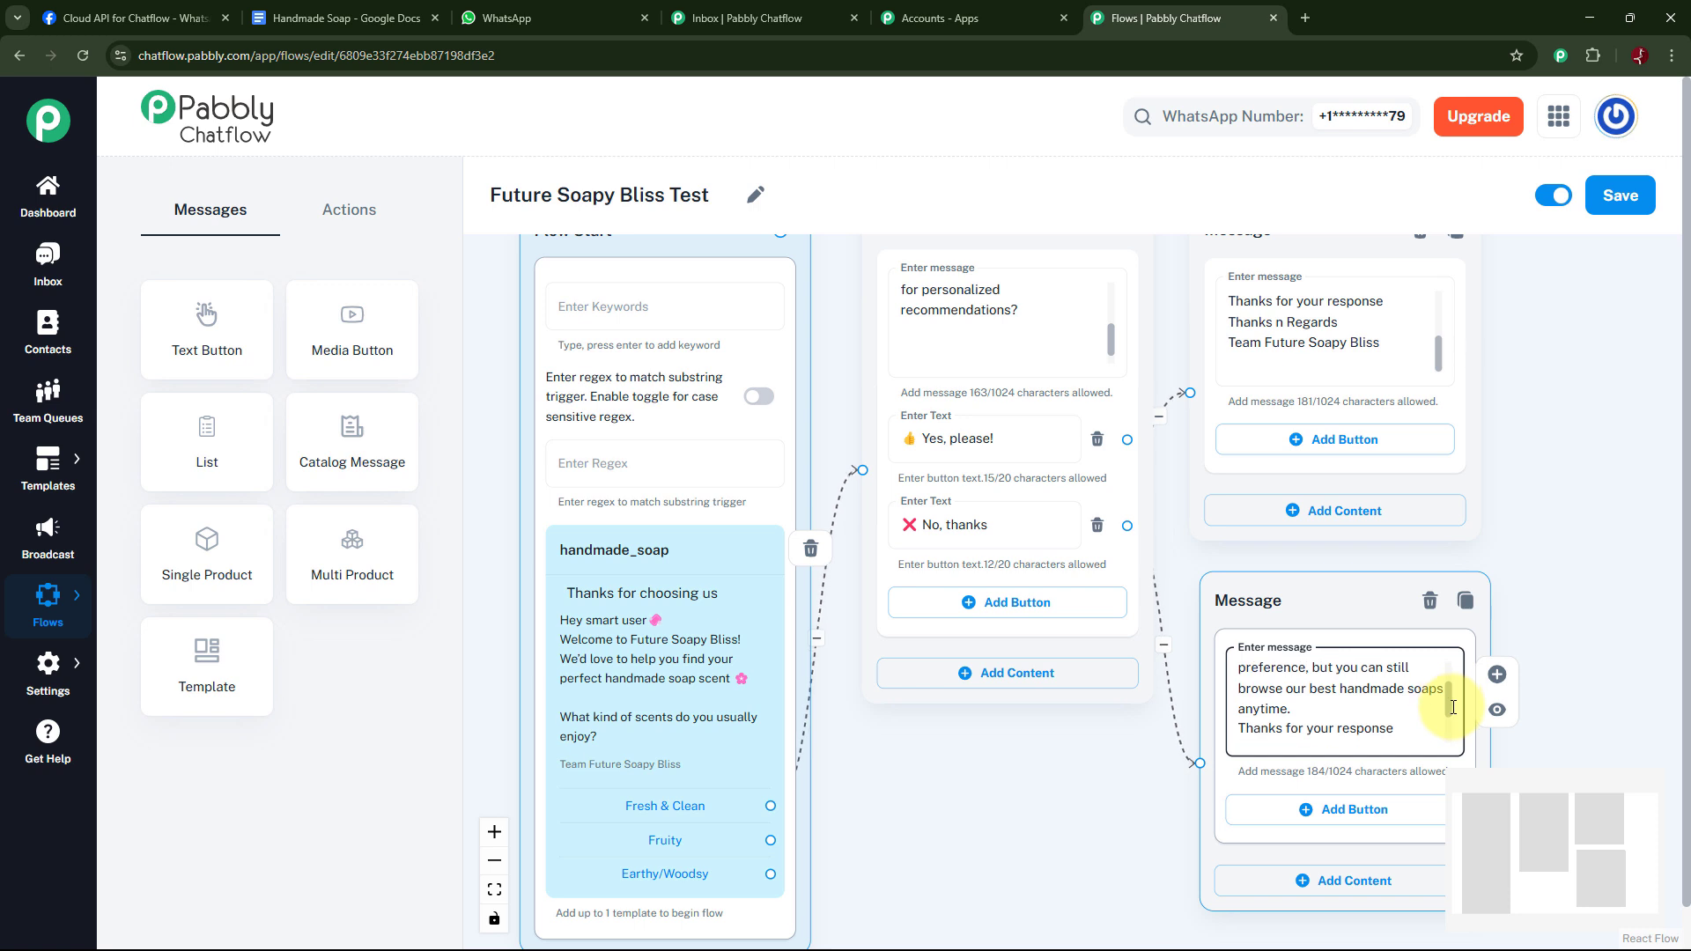
scroll(1452, 707, down, 1)
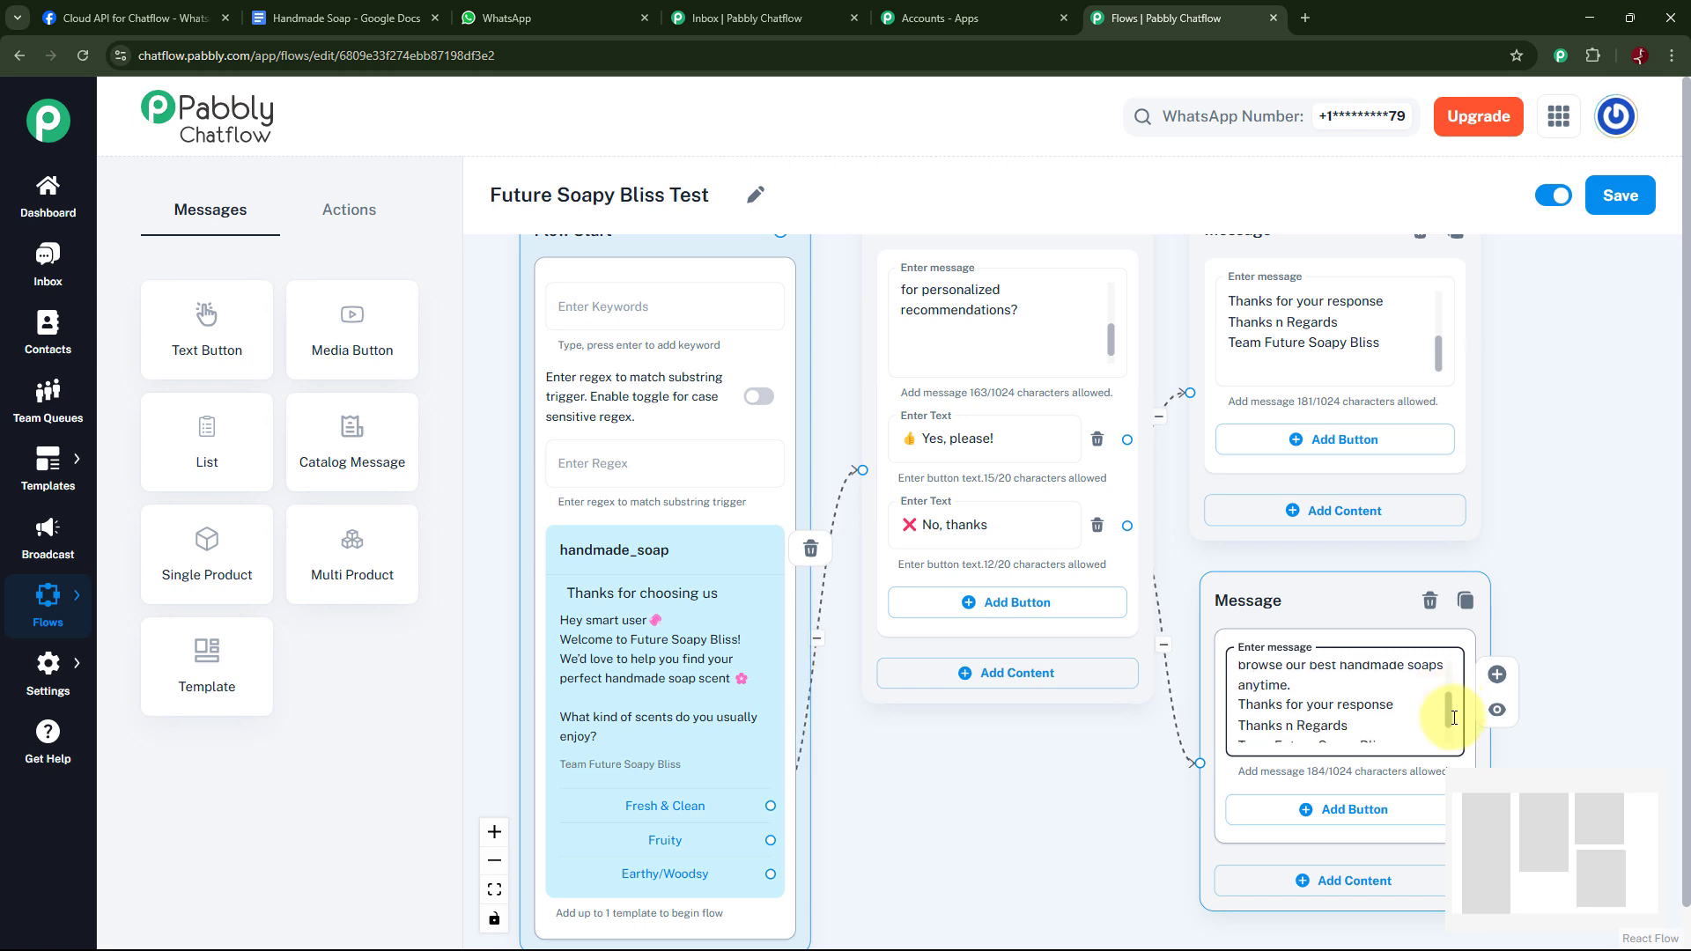
scroll(1453, 717, down, 2)
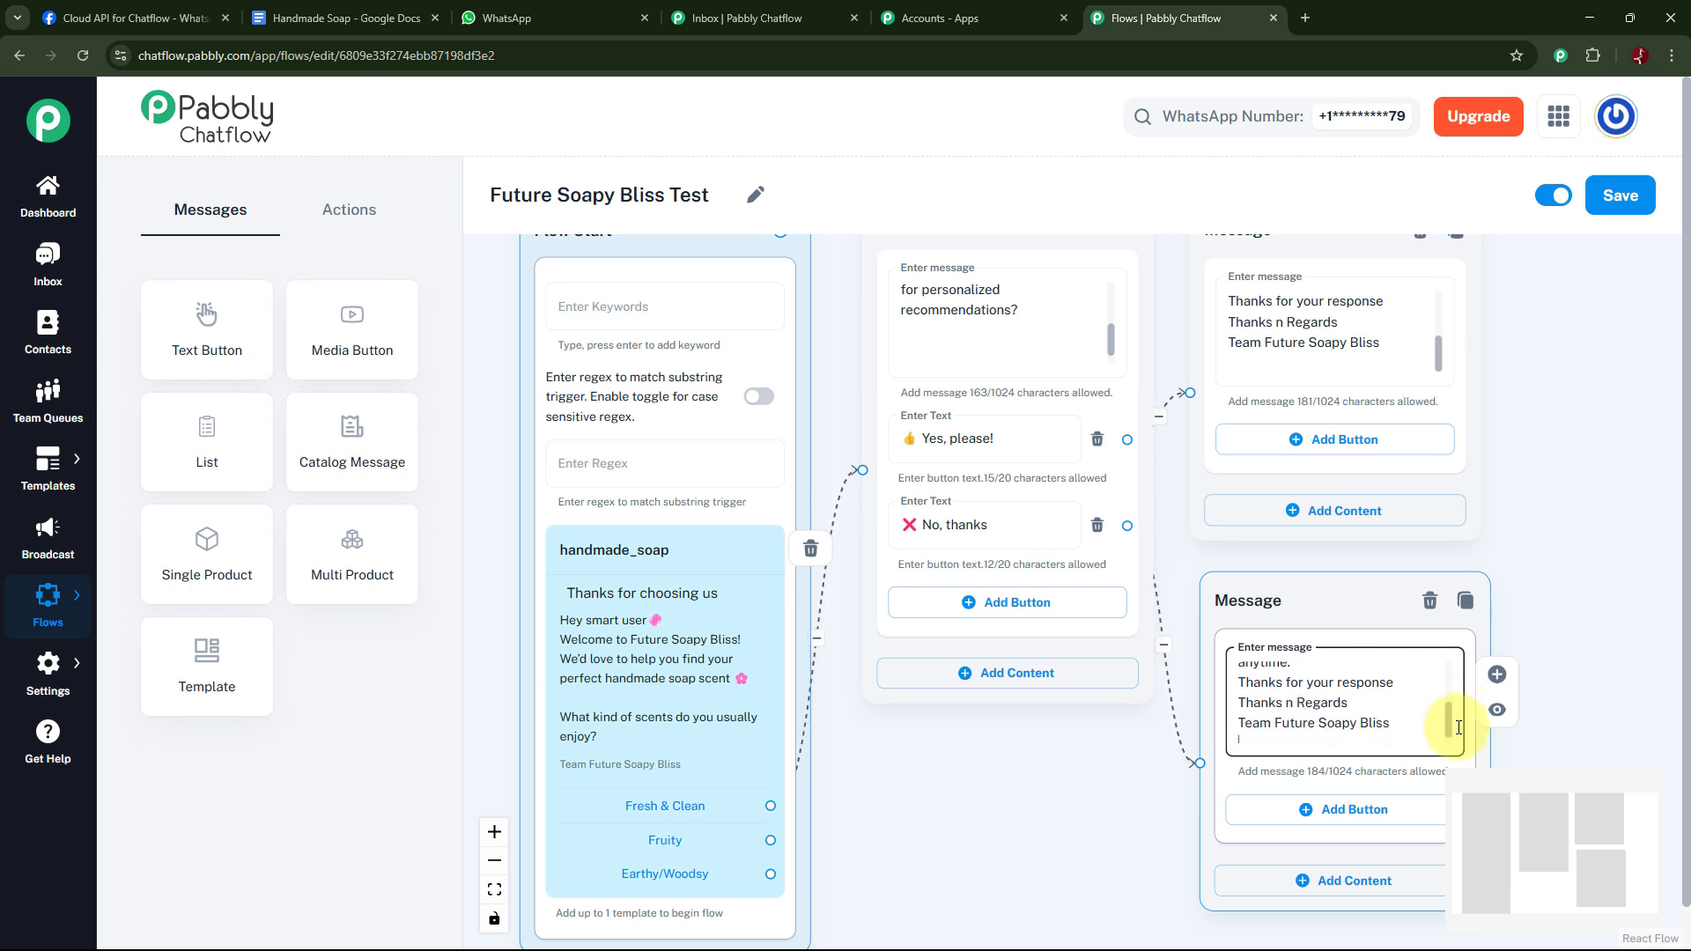
scroll(1458, 727, down, 1)
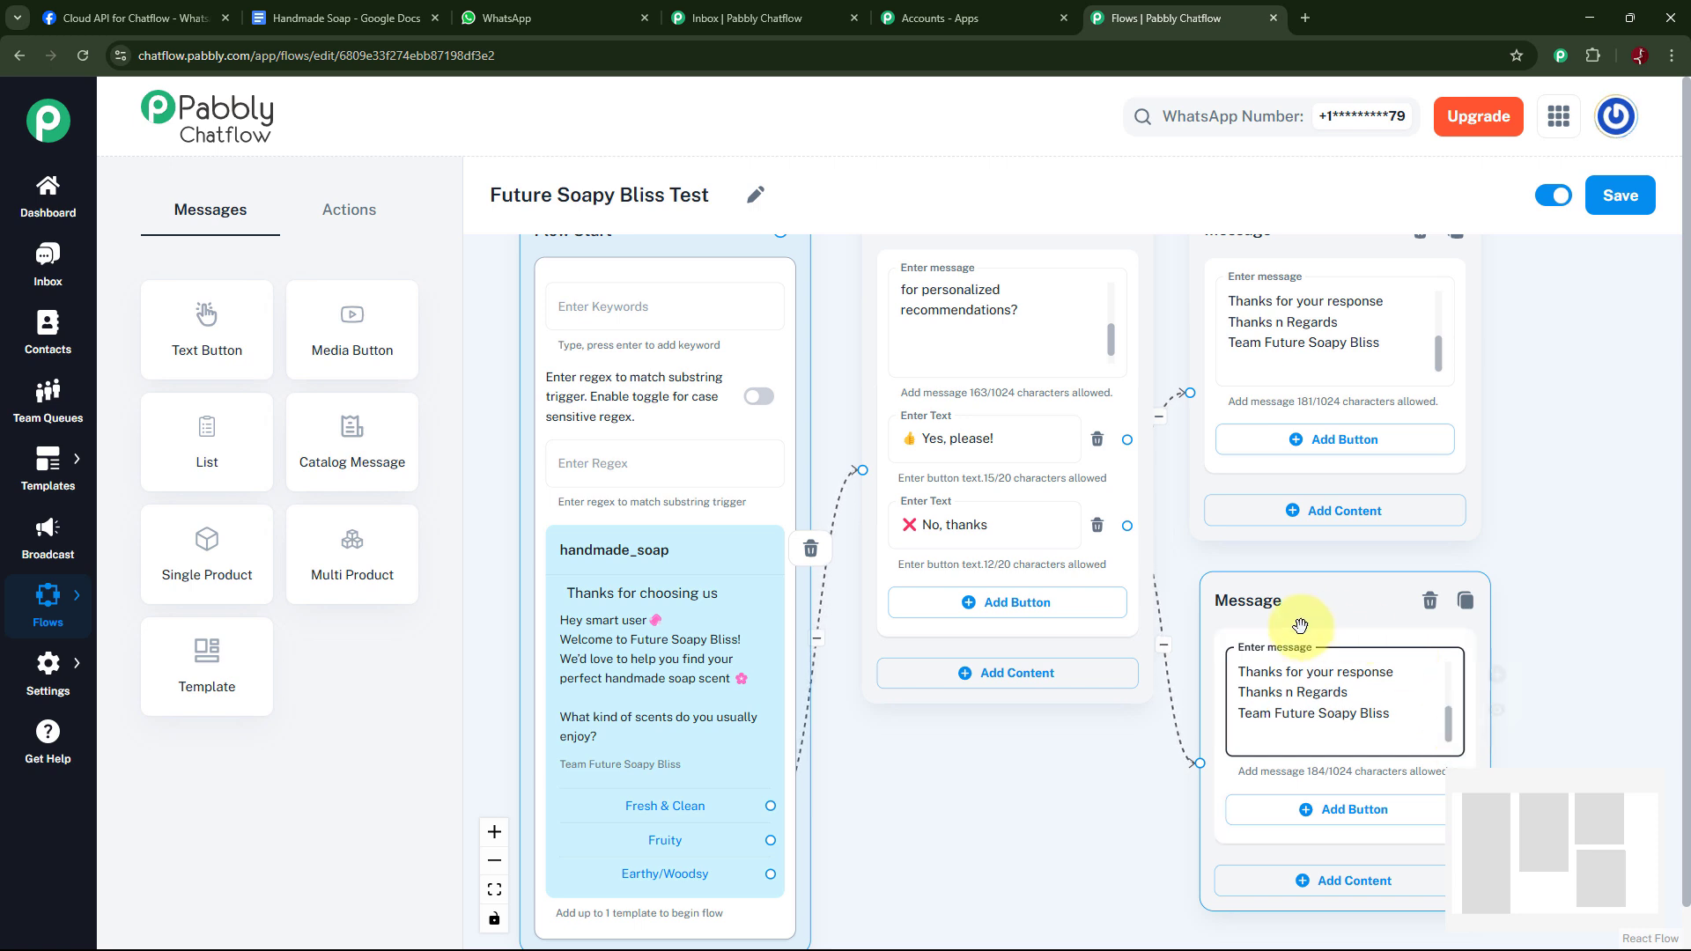
drag(1329, 614, 1340, 607)
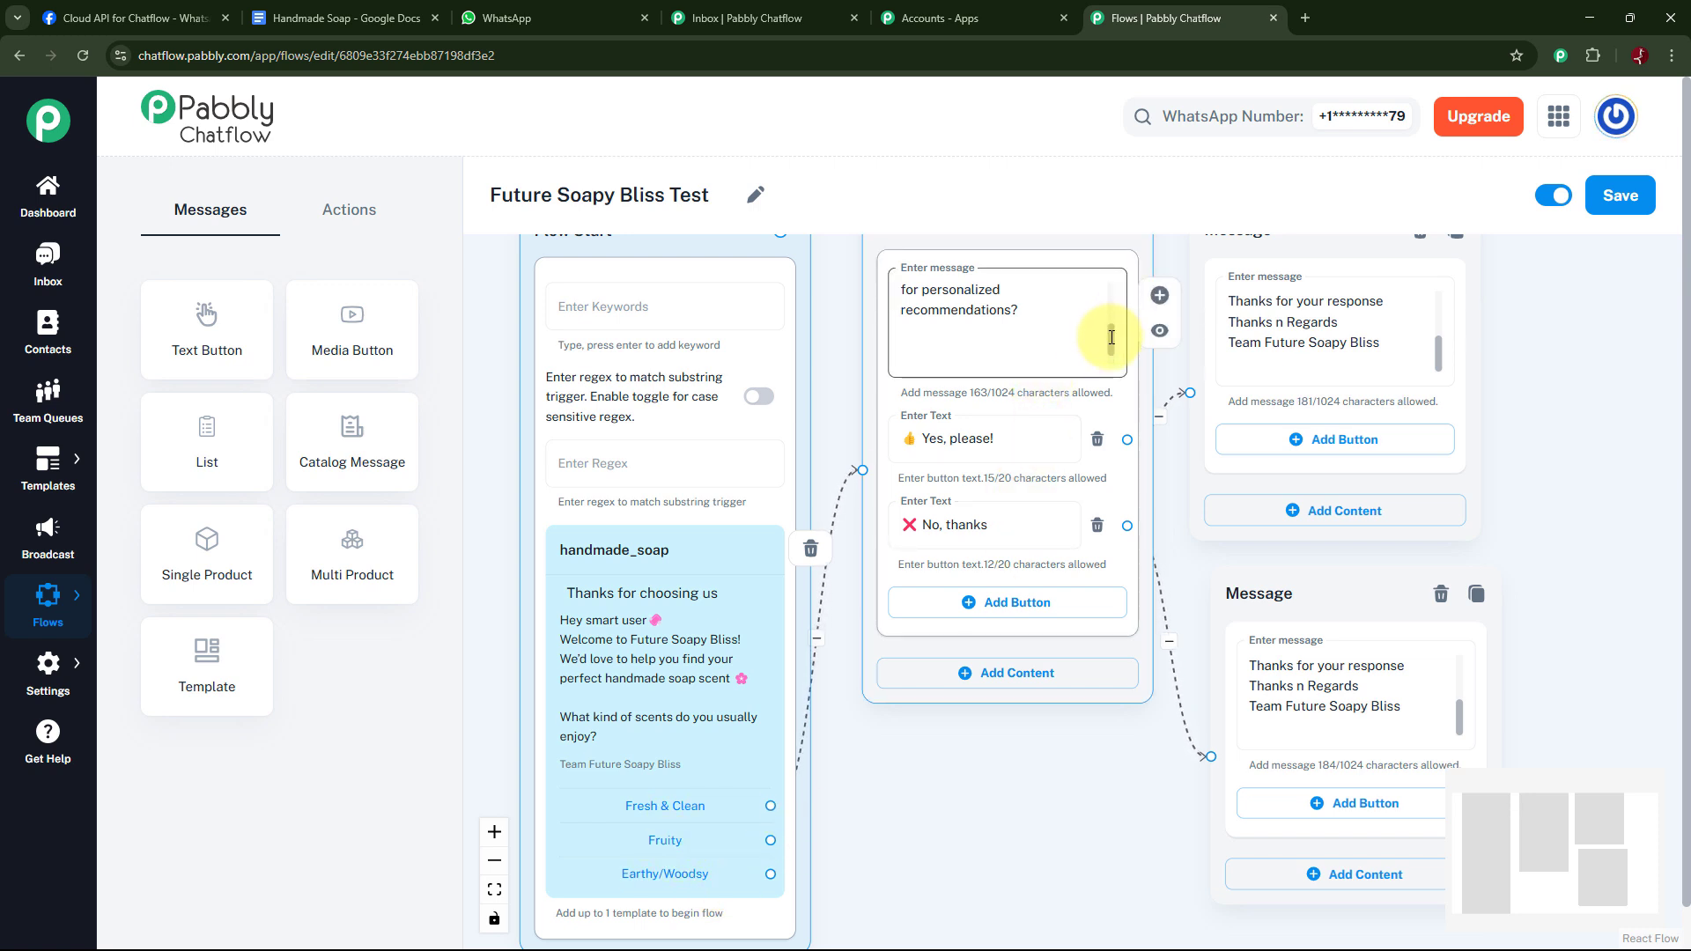
Connect a Text + Button message to the Fruity option and paste in the "Yum!" mango, citrus burst and berry medley recommendation
drag(1111, 341, 1102, 427)
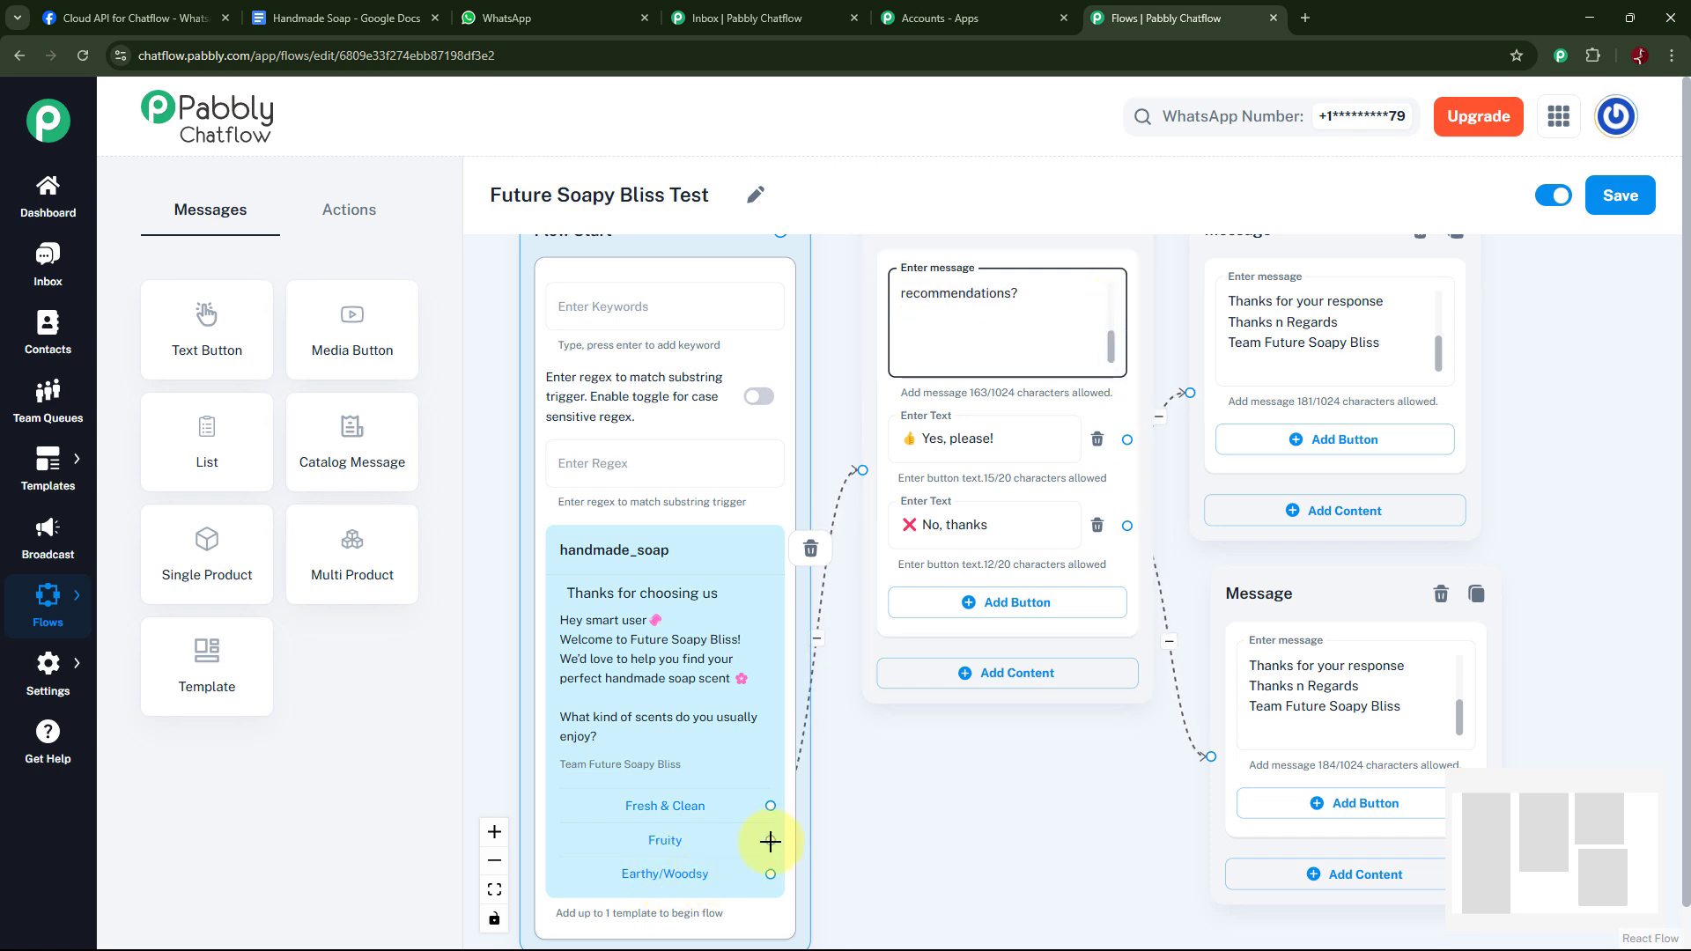
drag(770, 841, 946, 776)
click(950, 816)
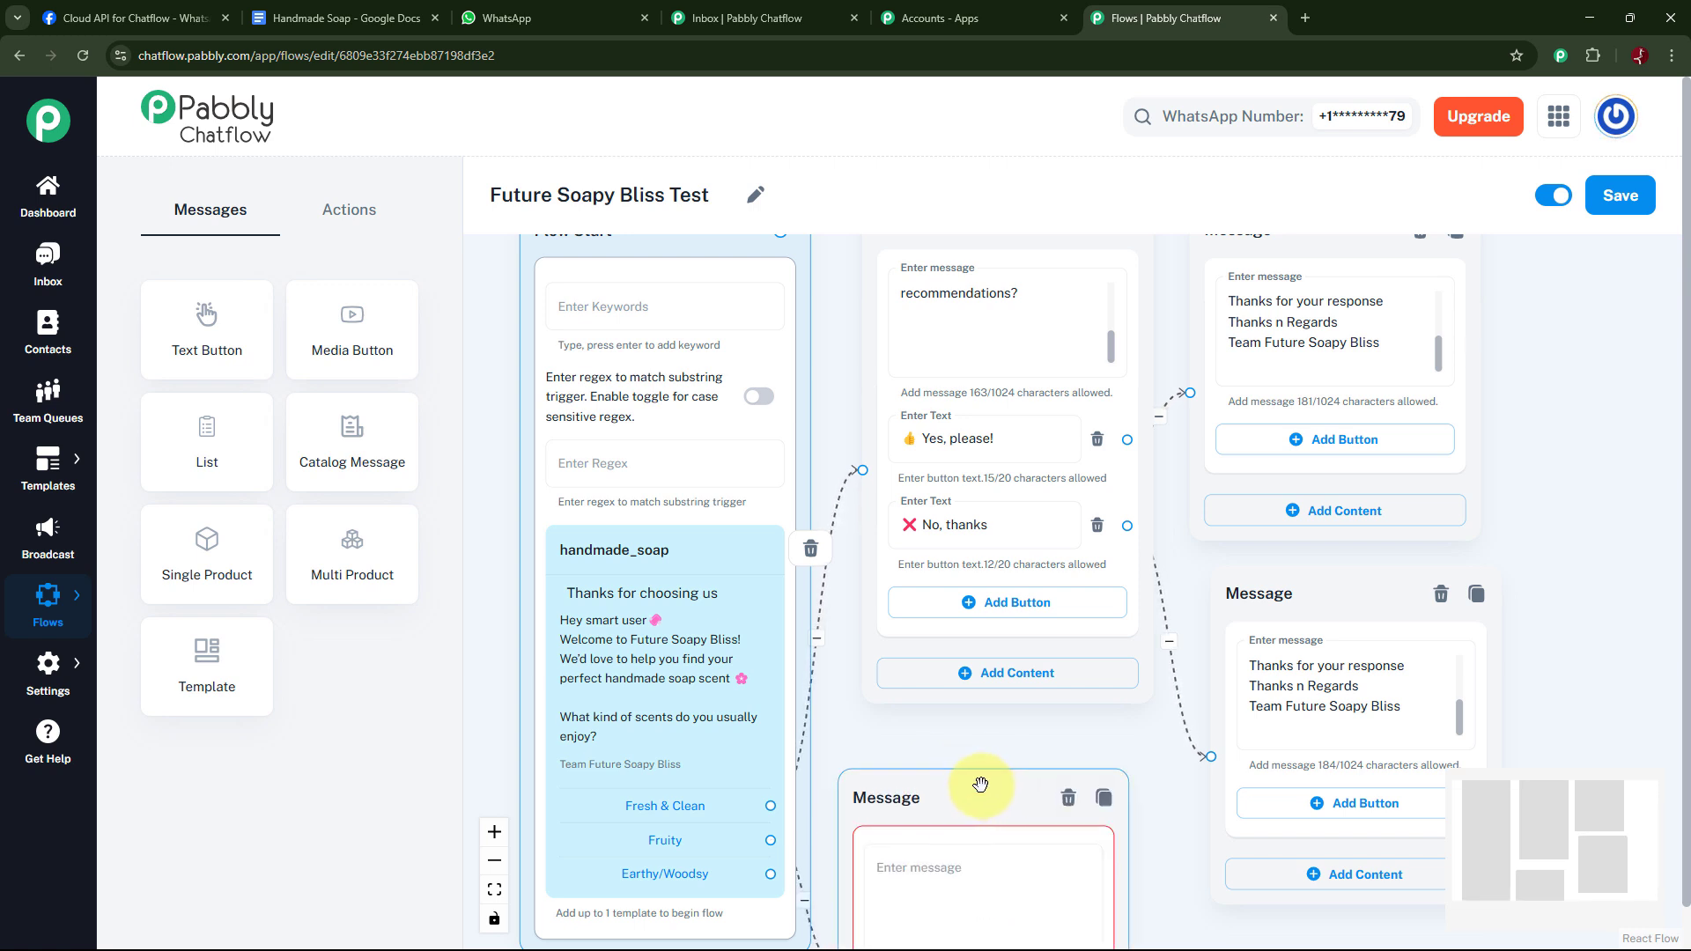
drag(973, 679, 993, 731)
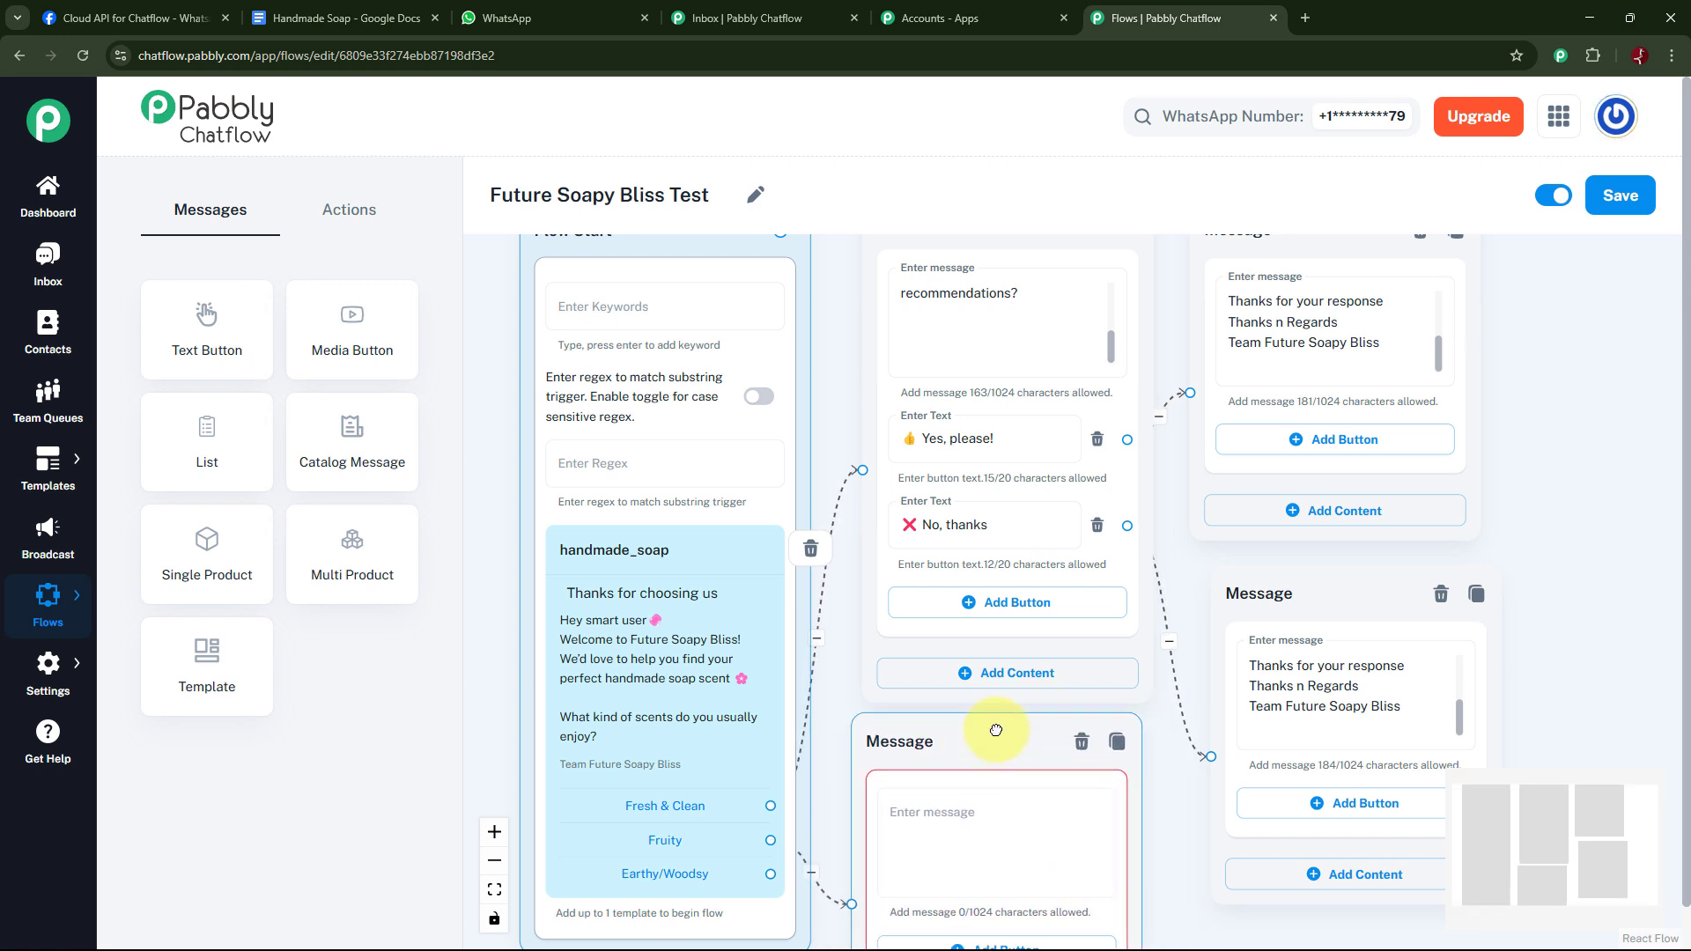
click(985, 818)
key(ctrl+v)
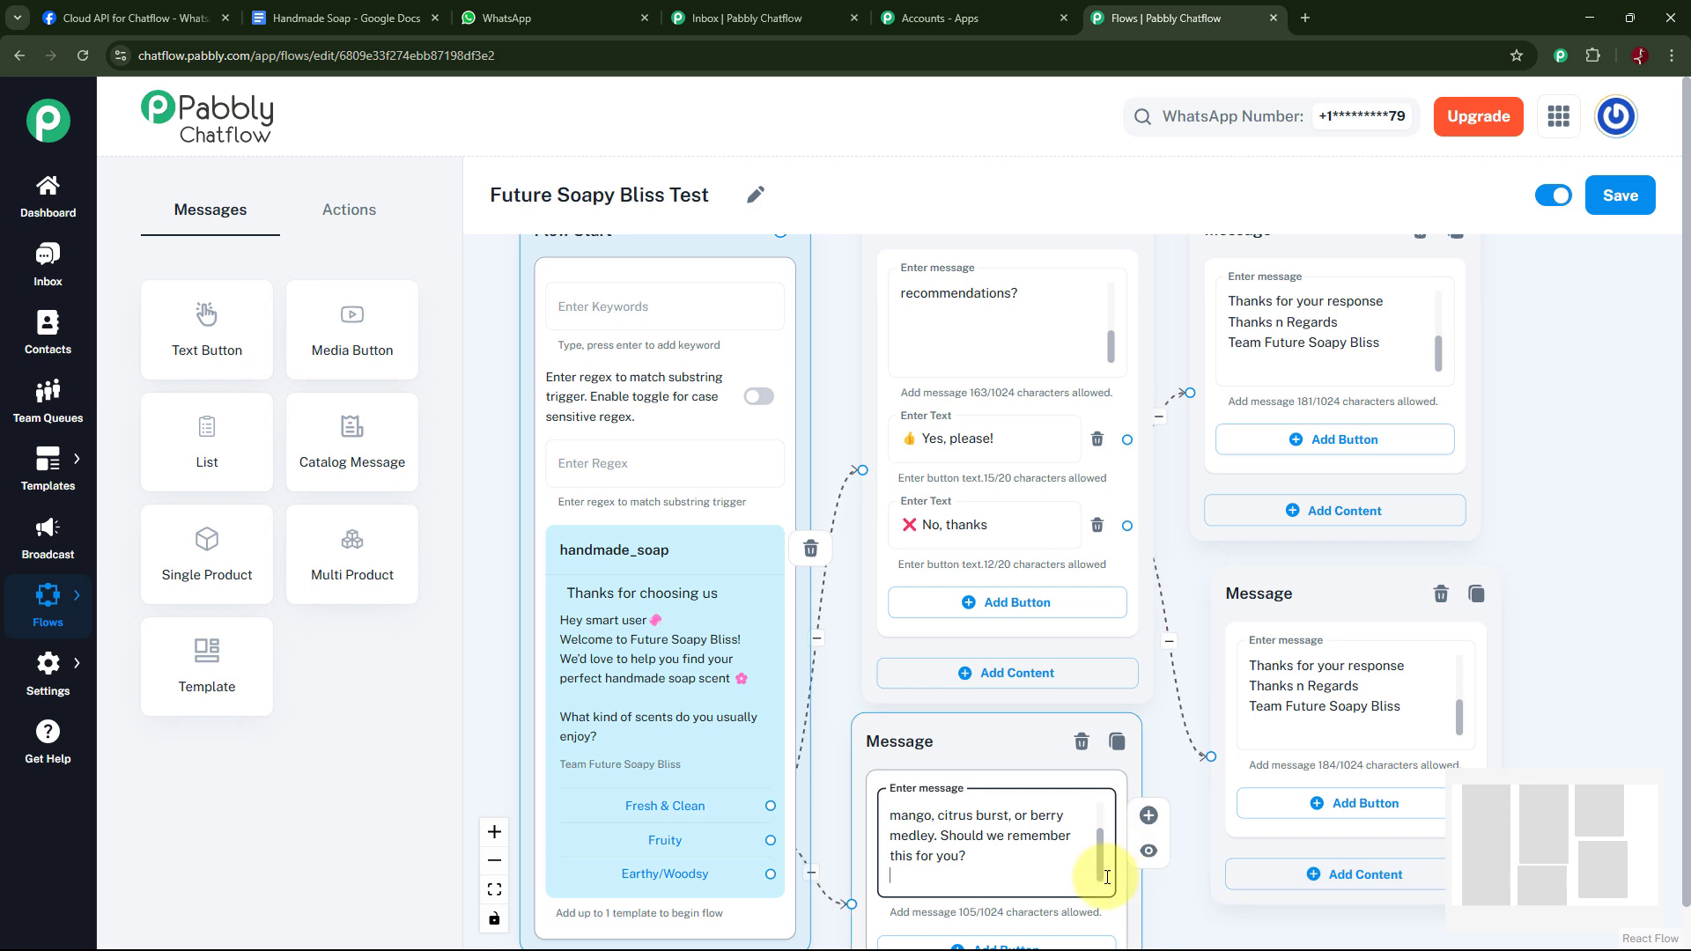
drag(1100, 872, 1108, 831)
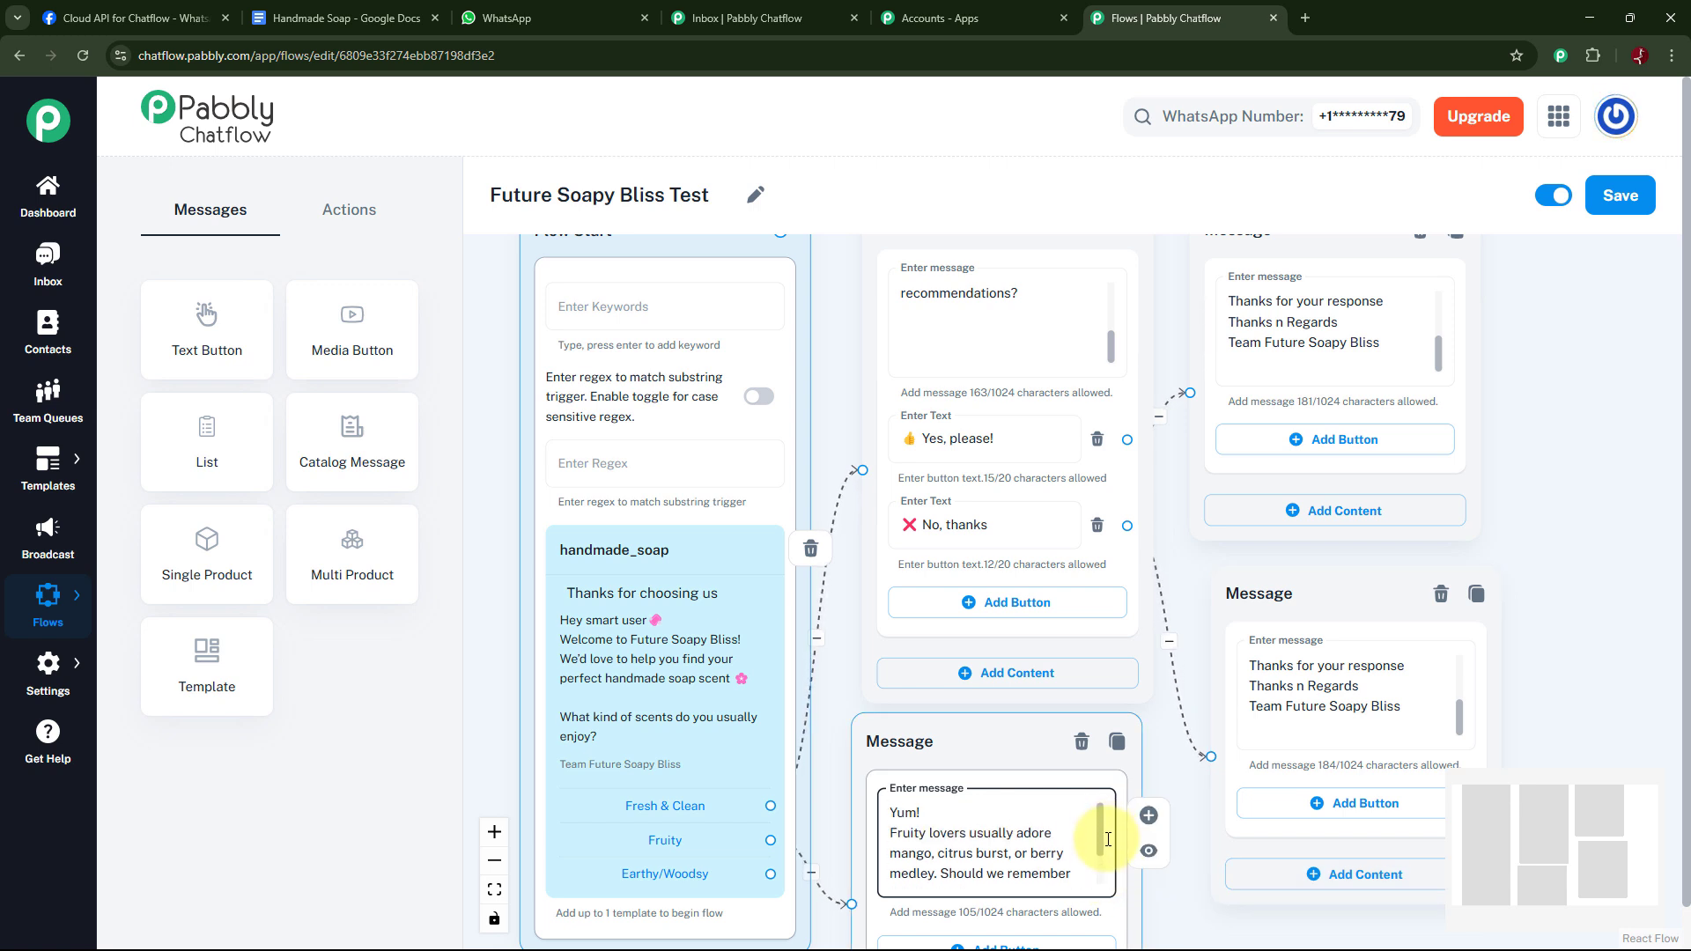
drag(1107, 847, 1108, 887)
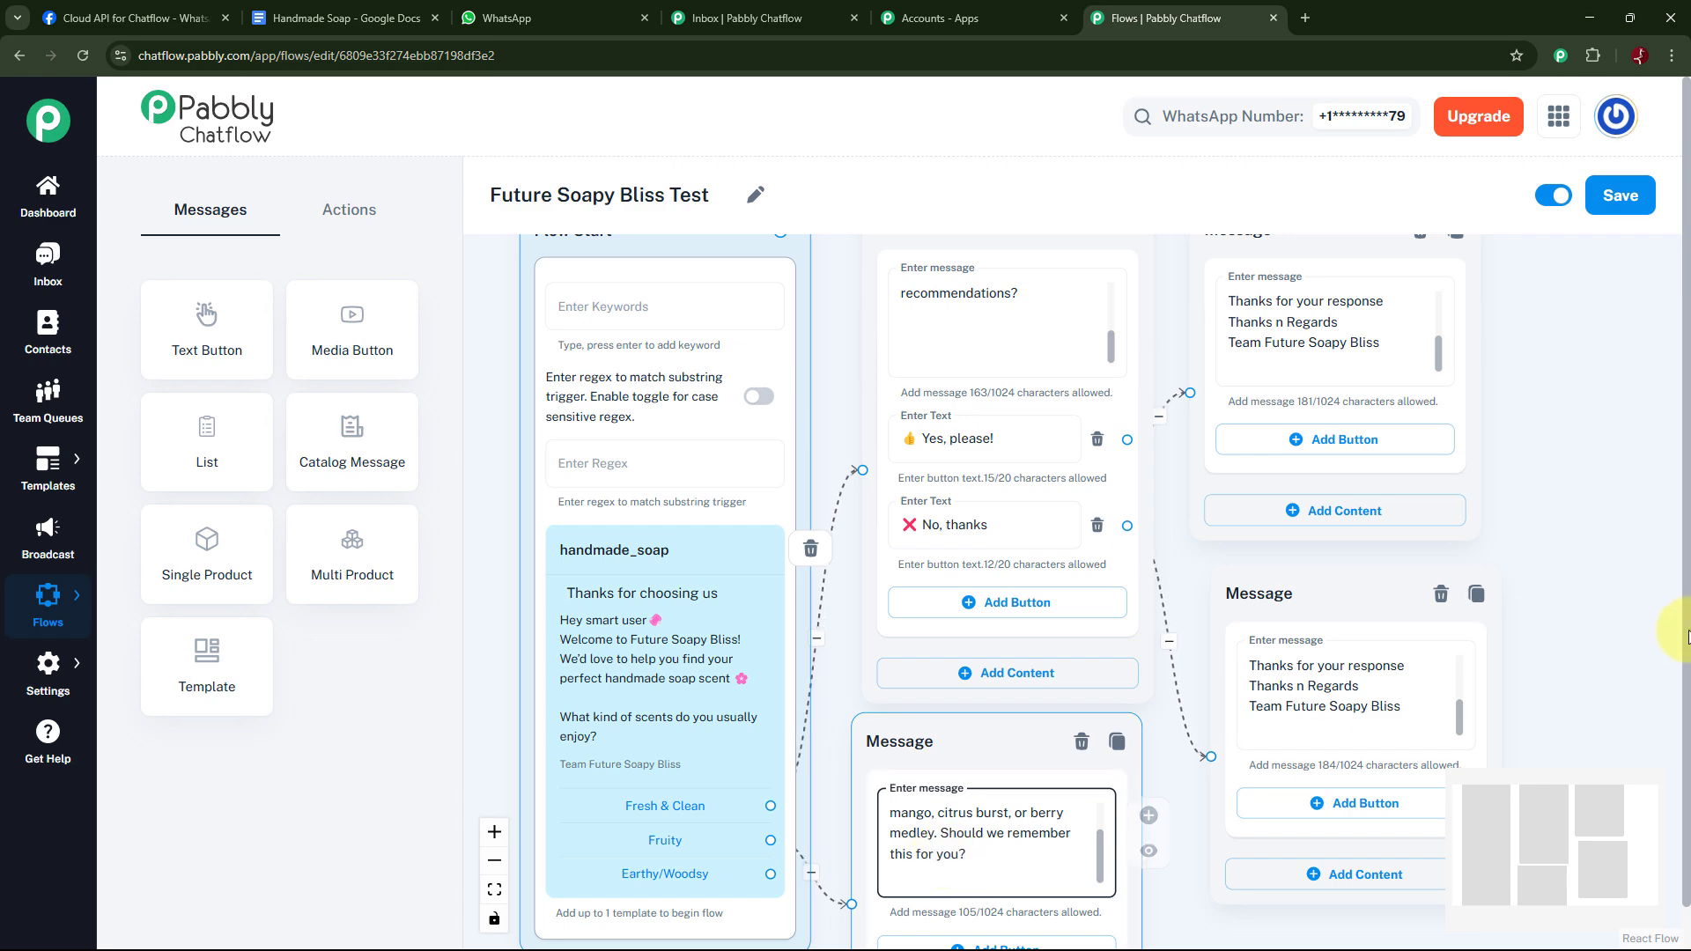
Add two buttons to the Fruity reply, labelled "👍 Yes, please!" and "❌ No, thanks"
scroll(1562, 588, down, 2)
drag(1562, 588, 1421, 499)
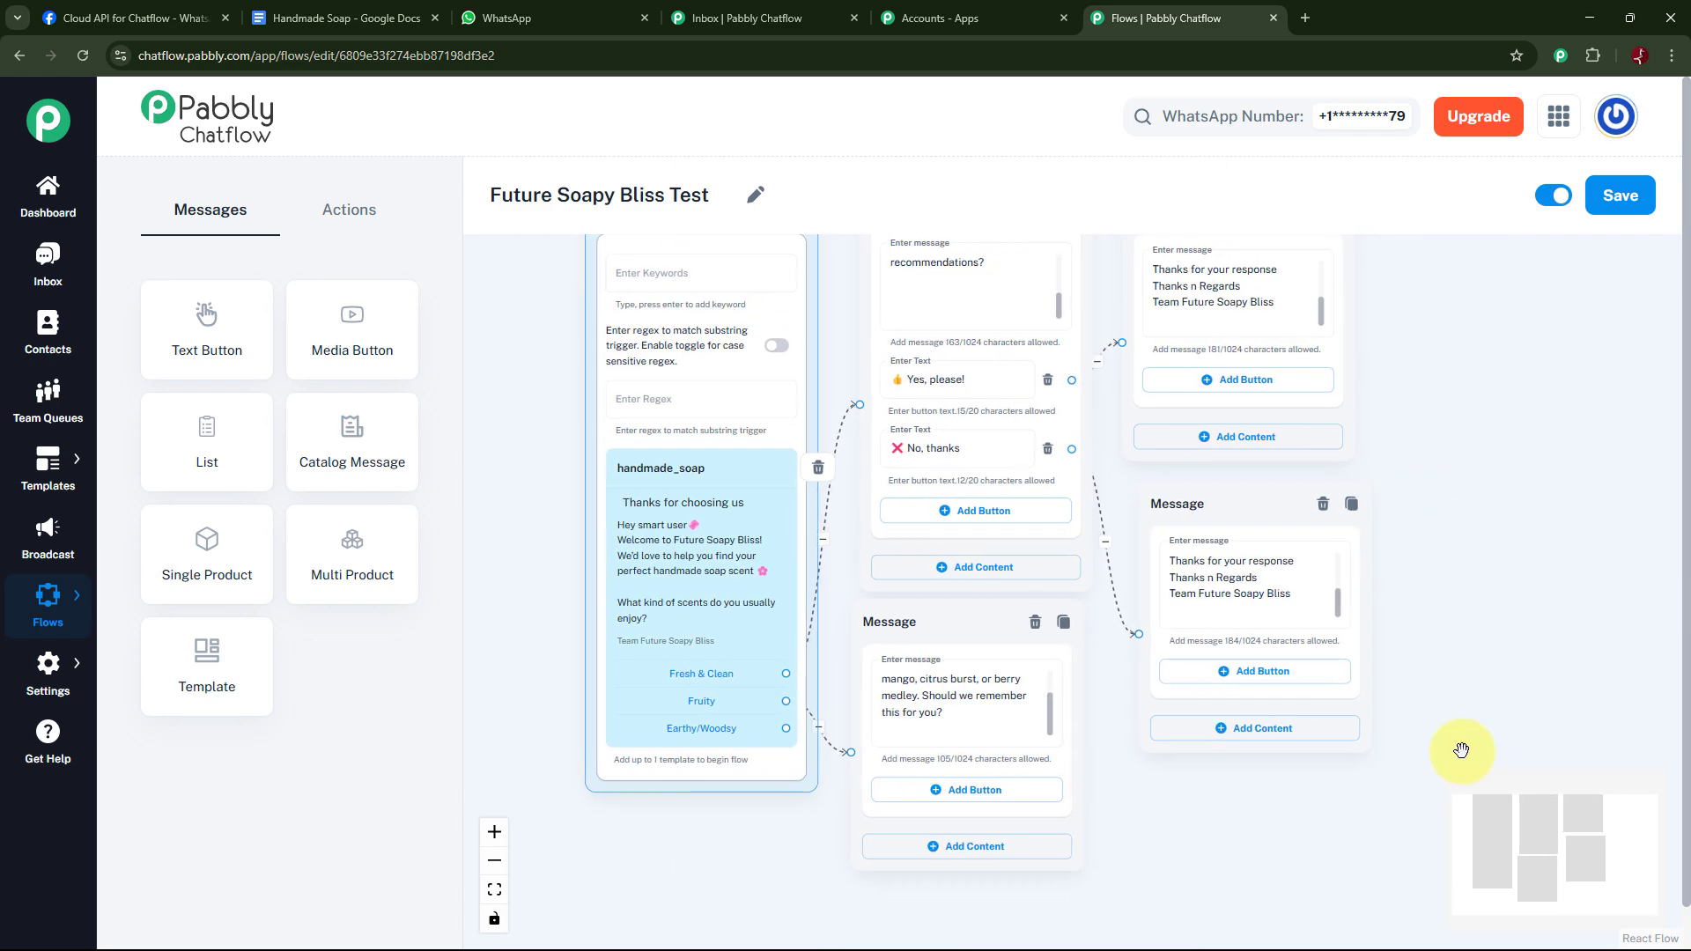
click(985, 792)
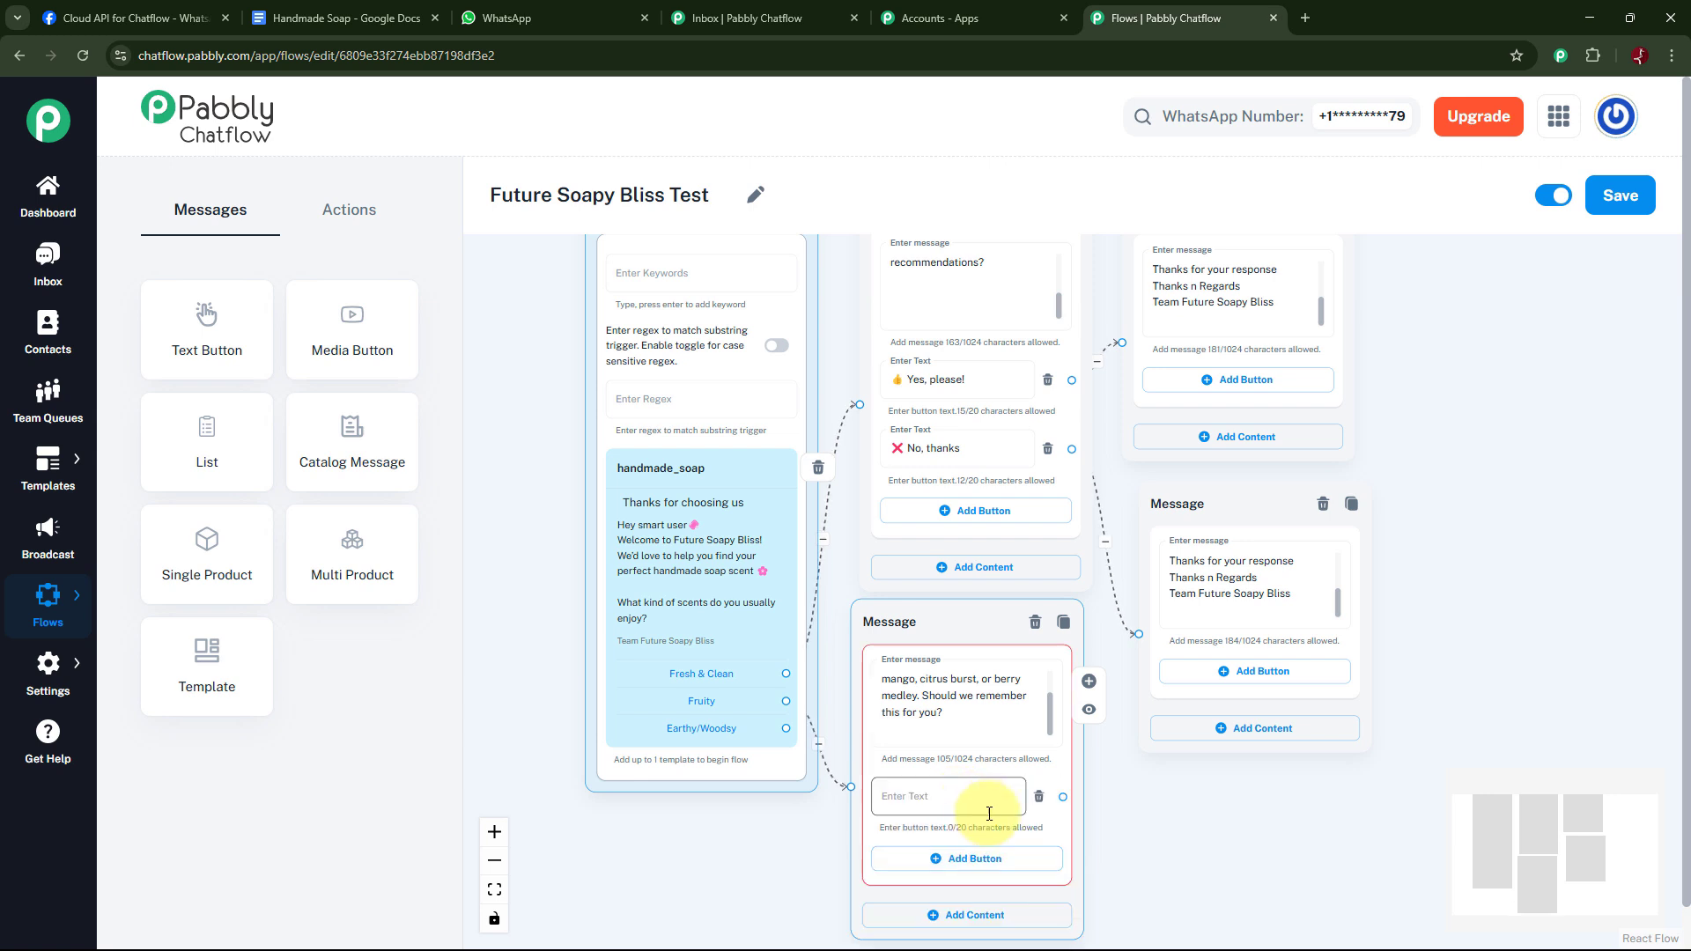
click(951, 861)
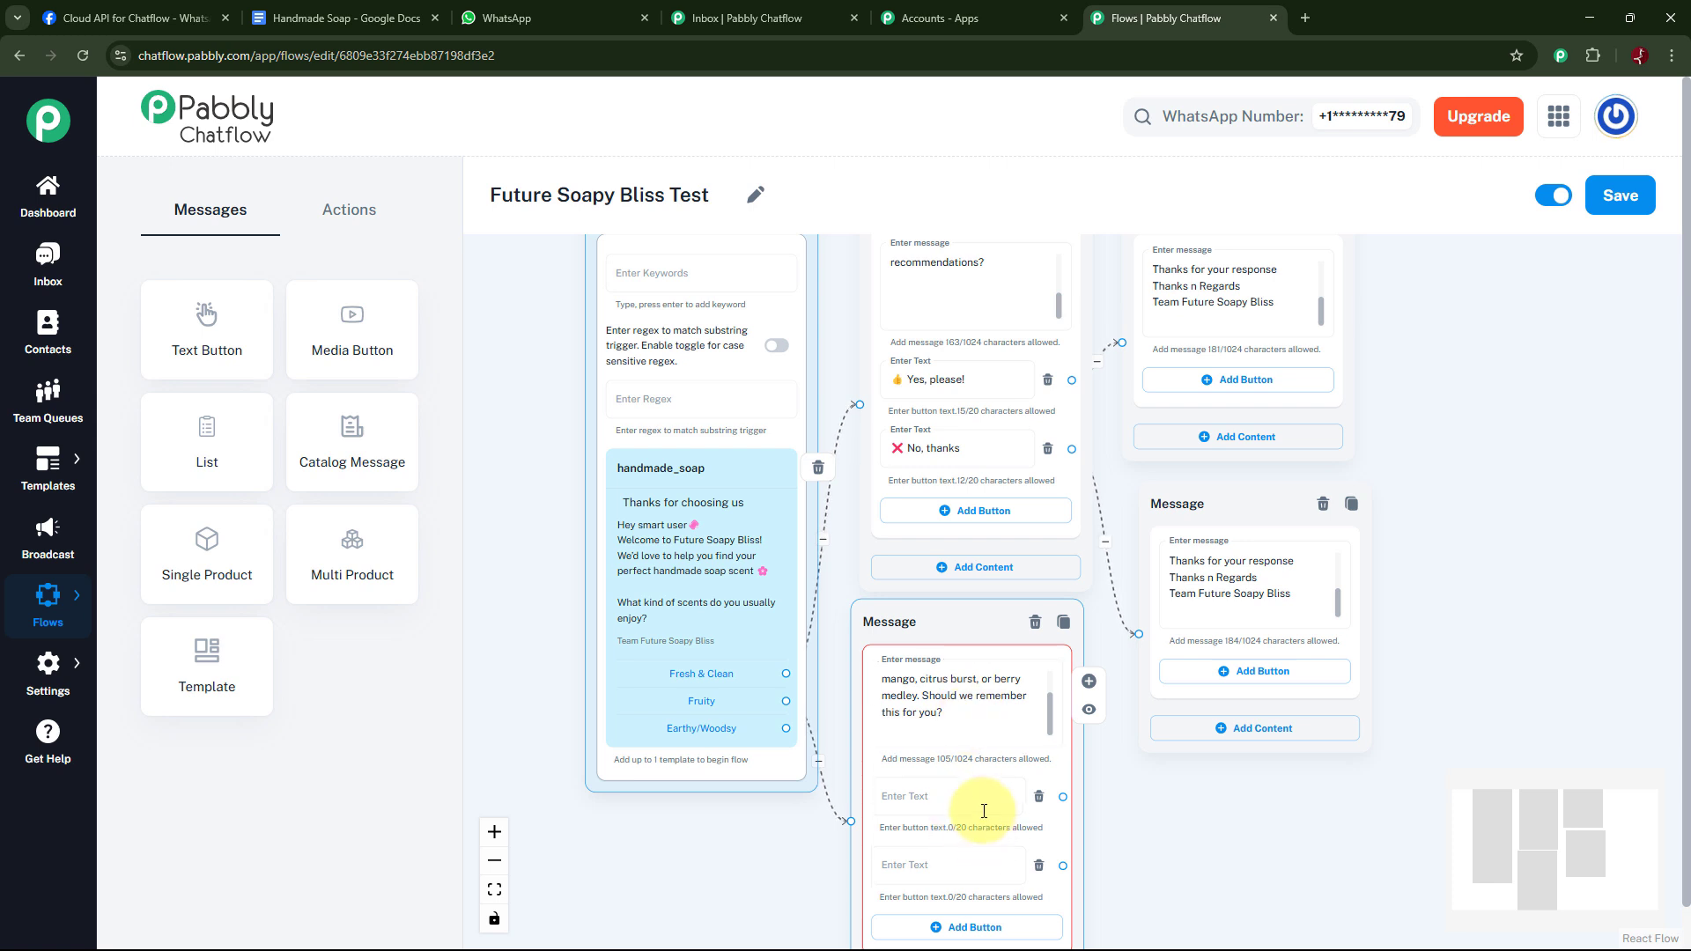
click(954, 802)
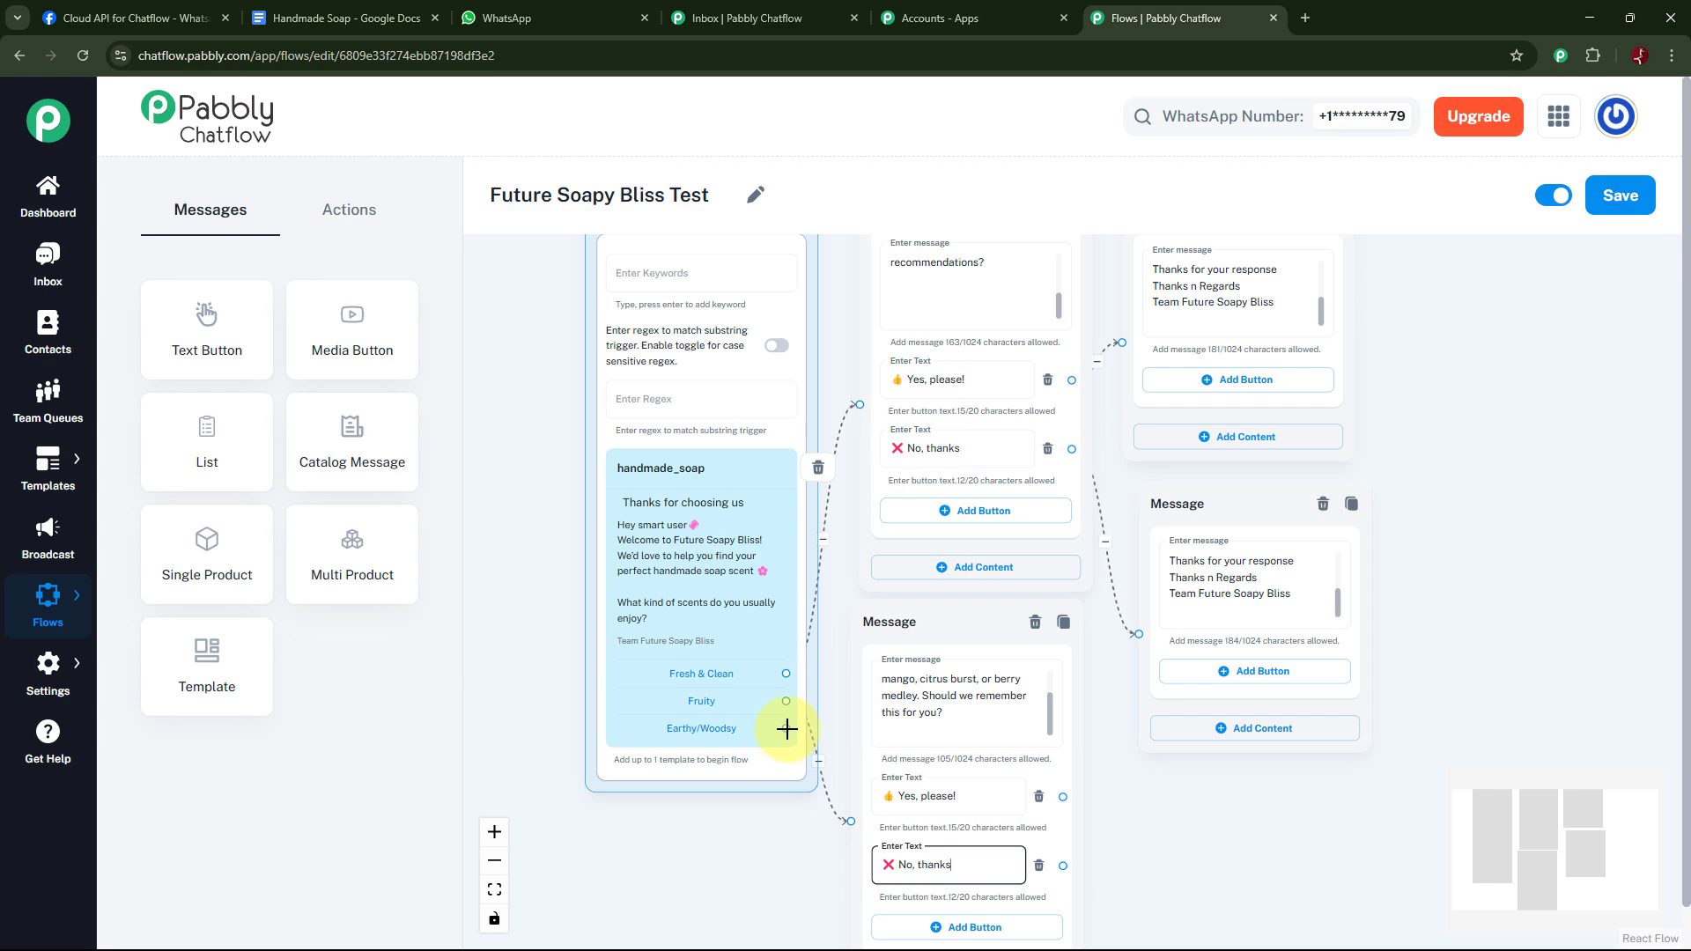
Connect a Text + Button message to the Earthy/Woodsy option and paste in the "Ooh, nature vibes!" sandalwood, cedar & sage recommendation
drag(785, 728, 1202, 853)
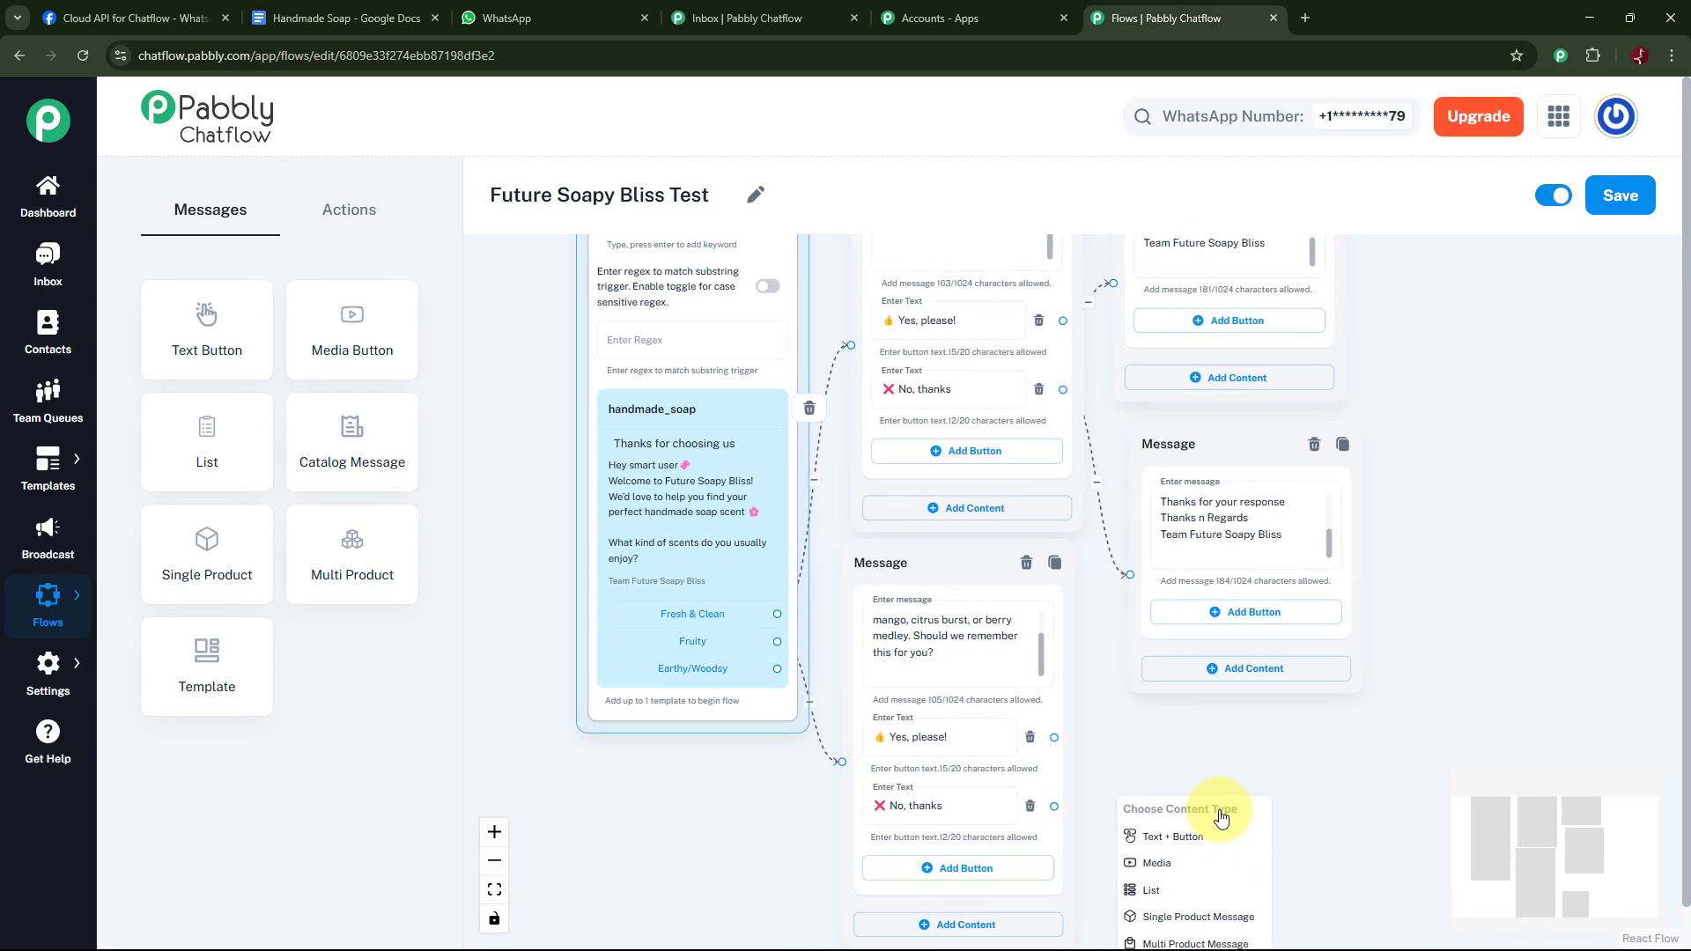
click(1134, 774)
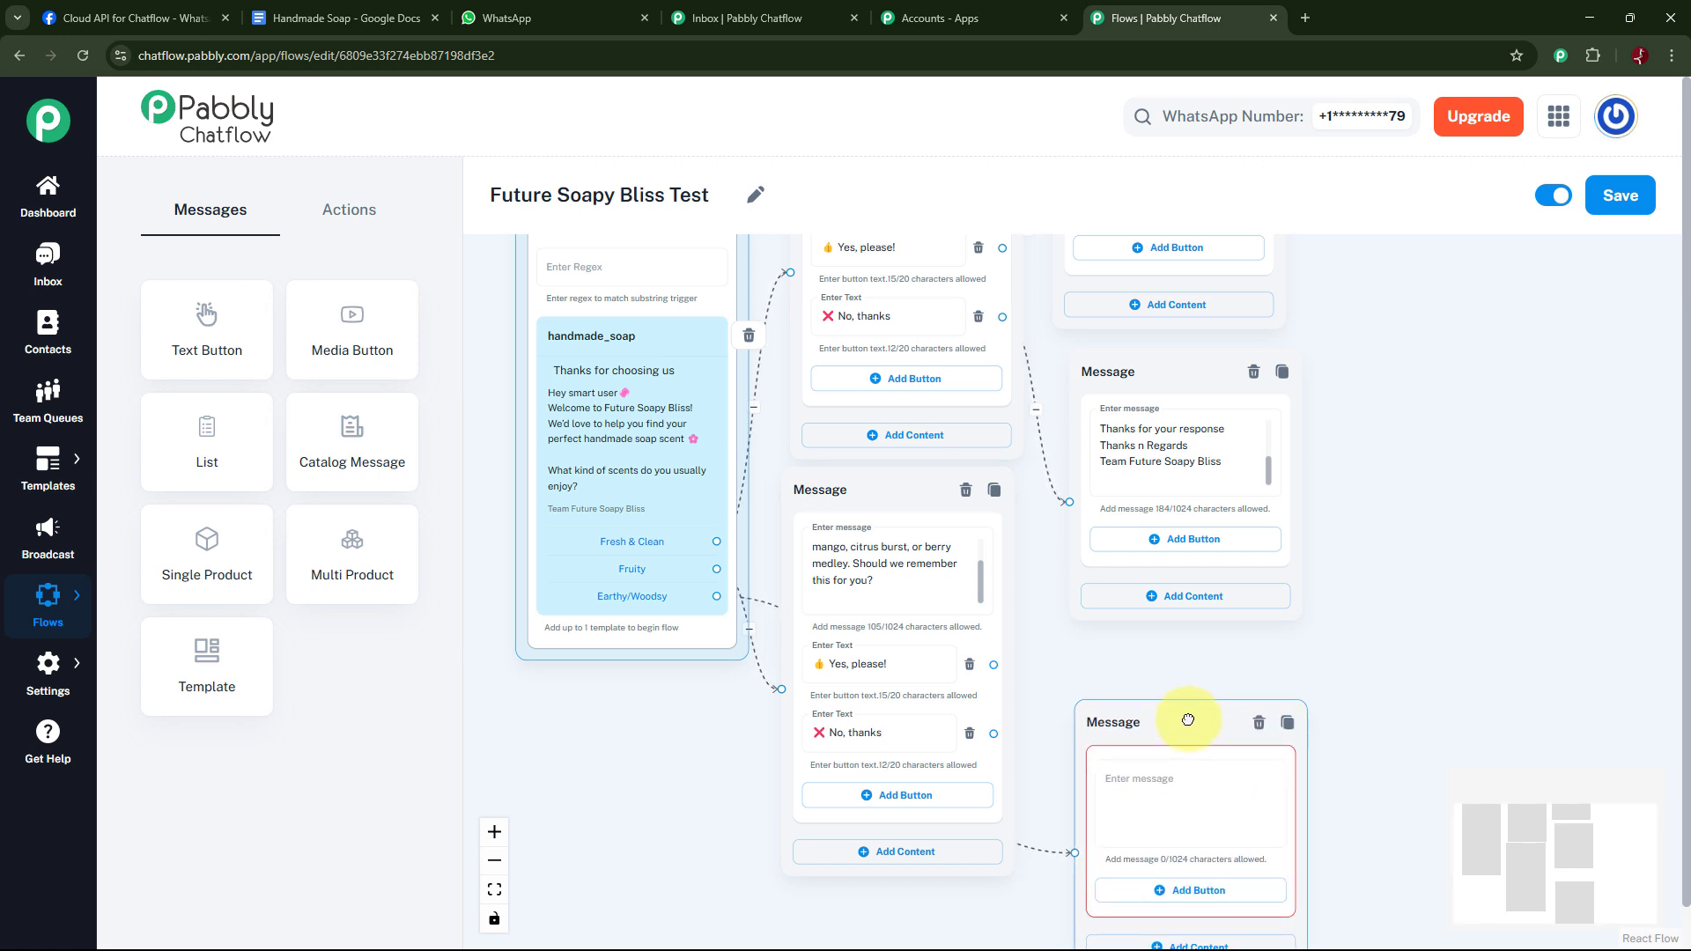
click(1164, 741)
key(ctrl+v)
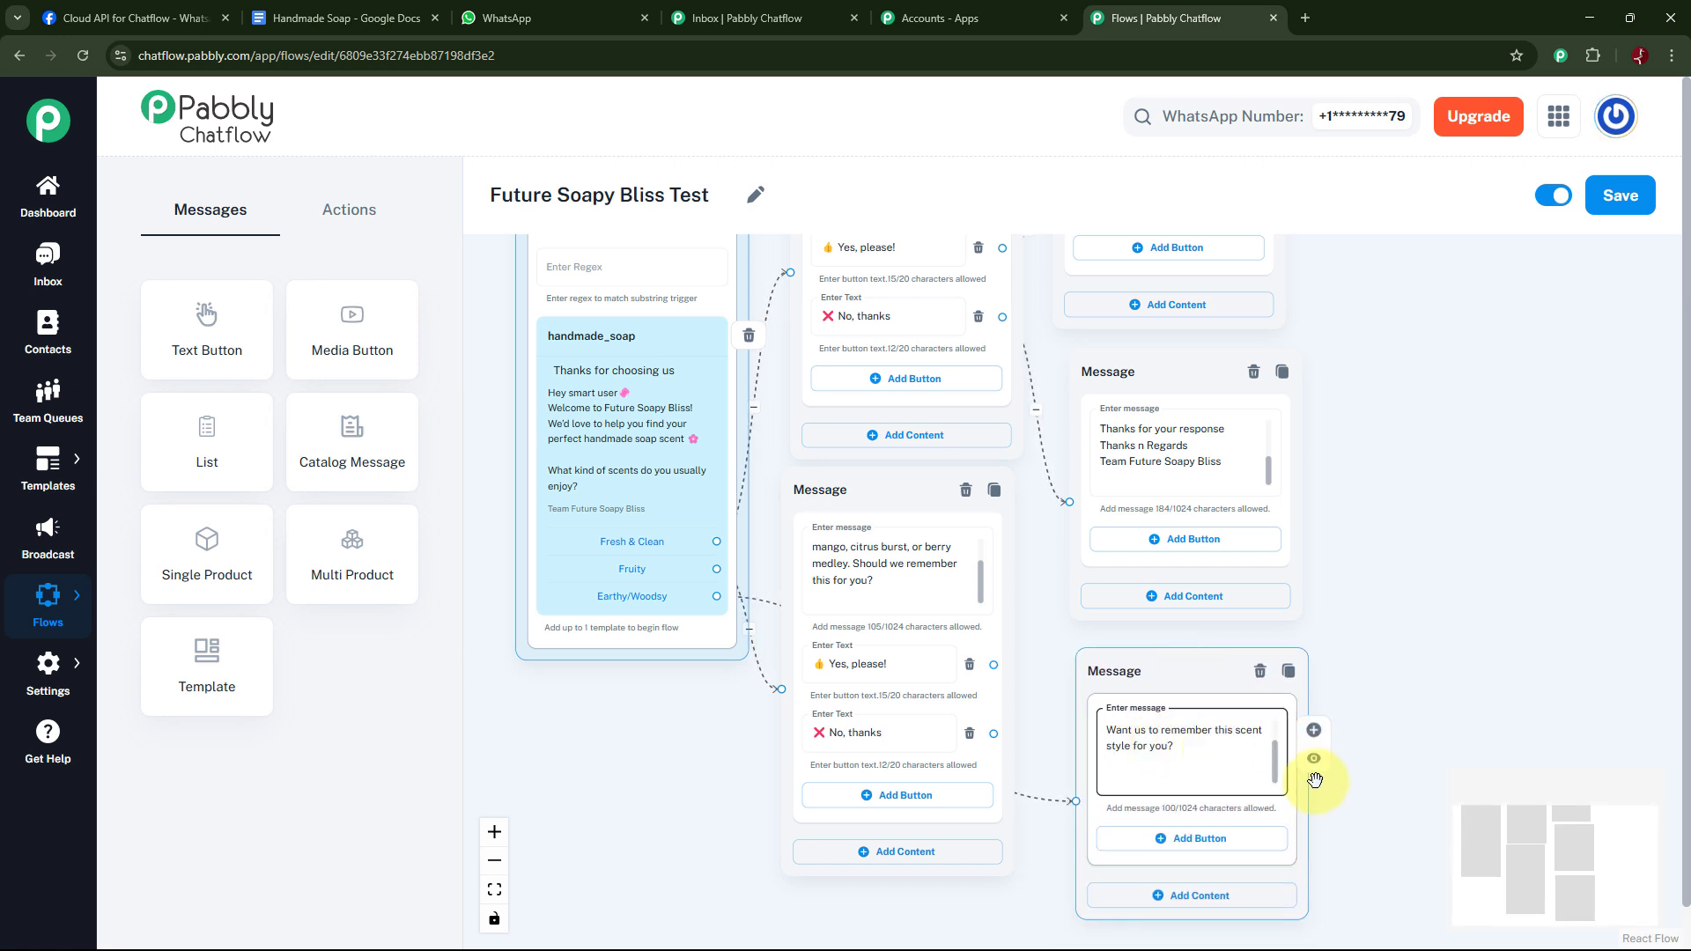
scroll(1281, 768, up, 2)
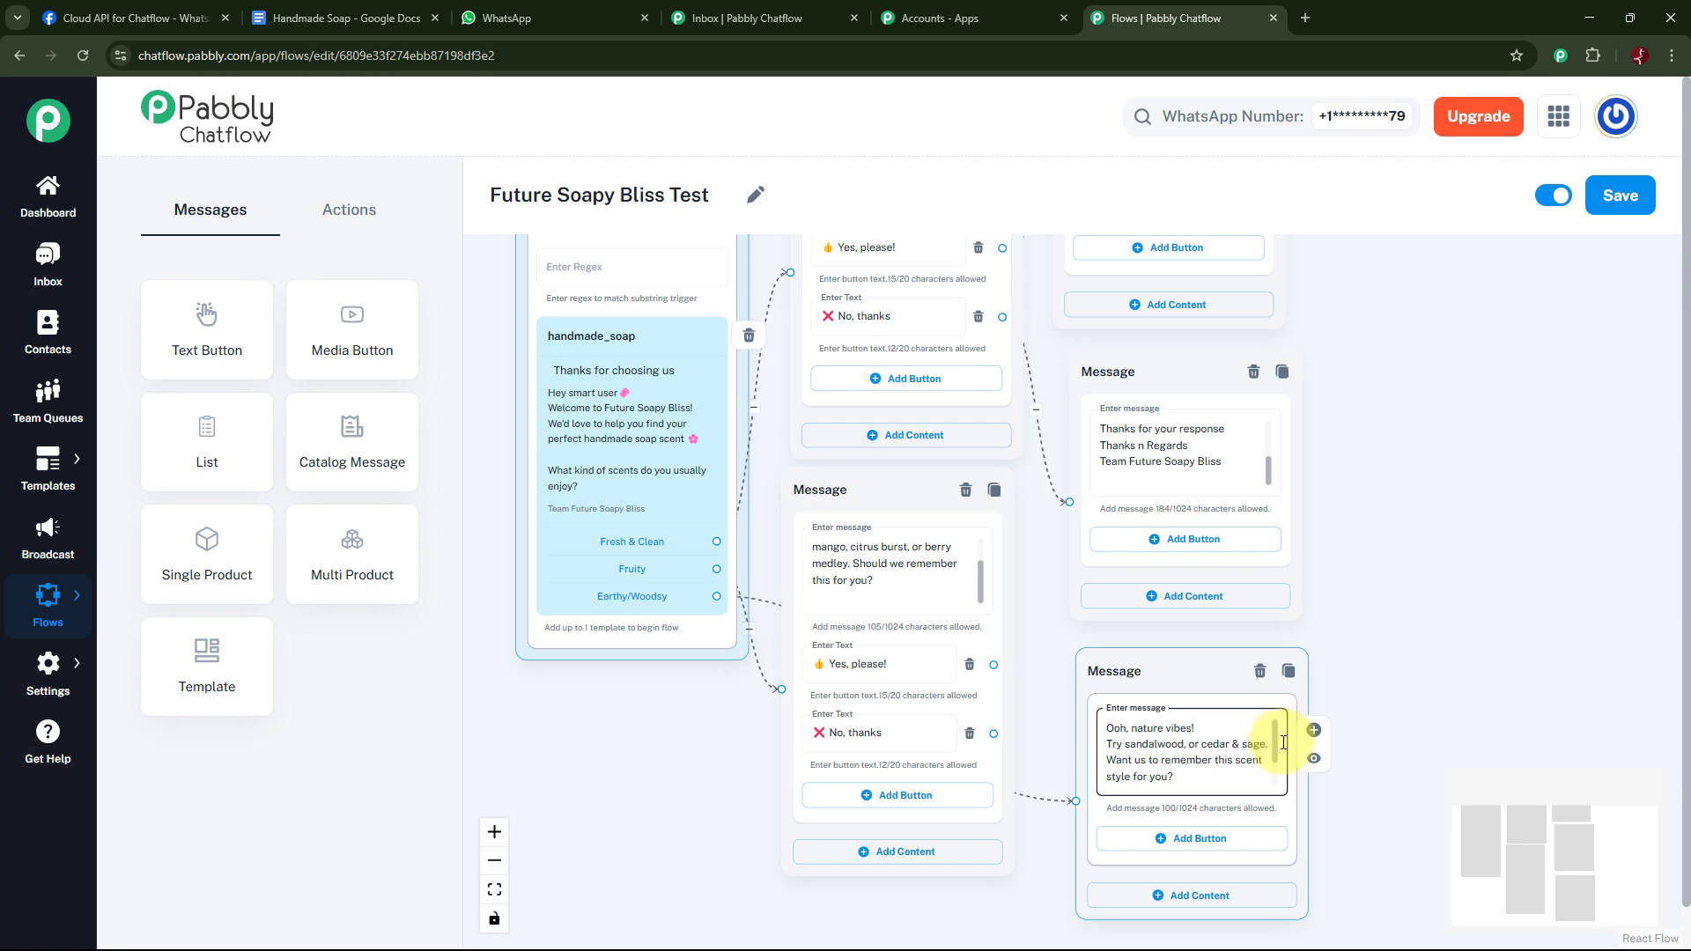
scroll(1282, 758, down, 3)
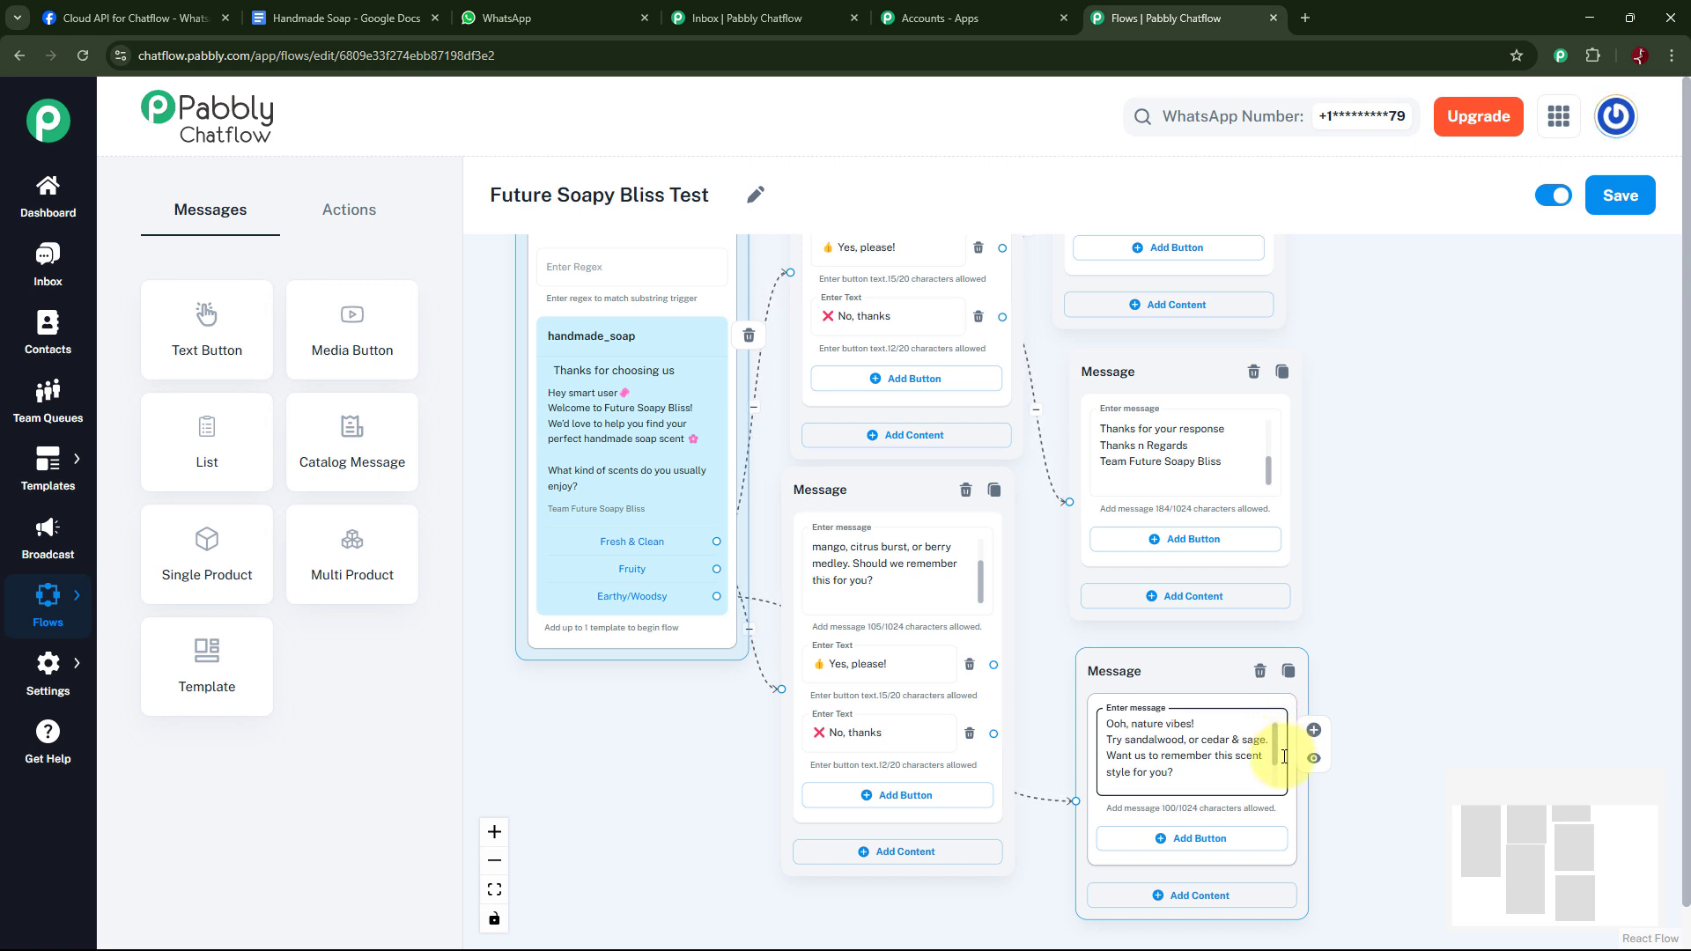
scroll(1283, 777, down, 1)
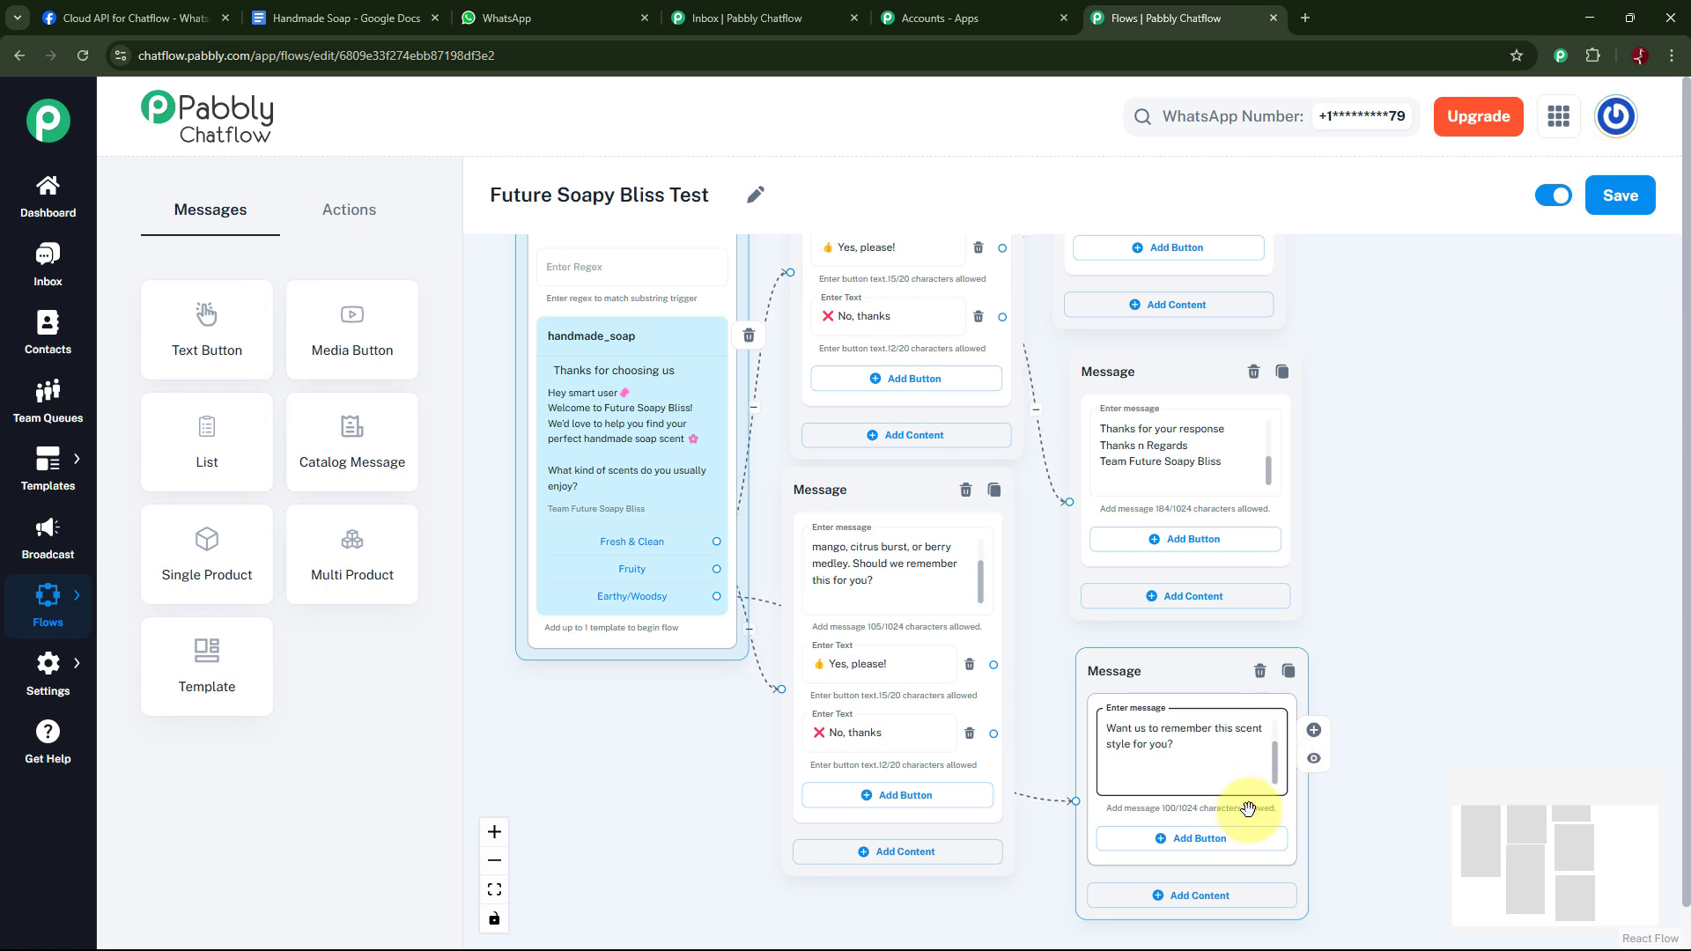
Add two buttons to the Earthy/Woodsy reply, labelled "👍 Yes, please!" and "❌ No, thanks"
click(1190, 840)
click(1187, 915)
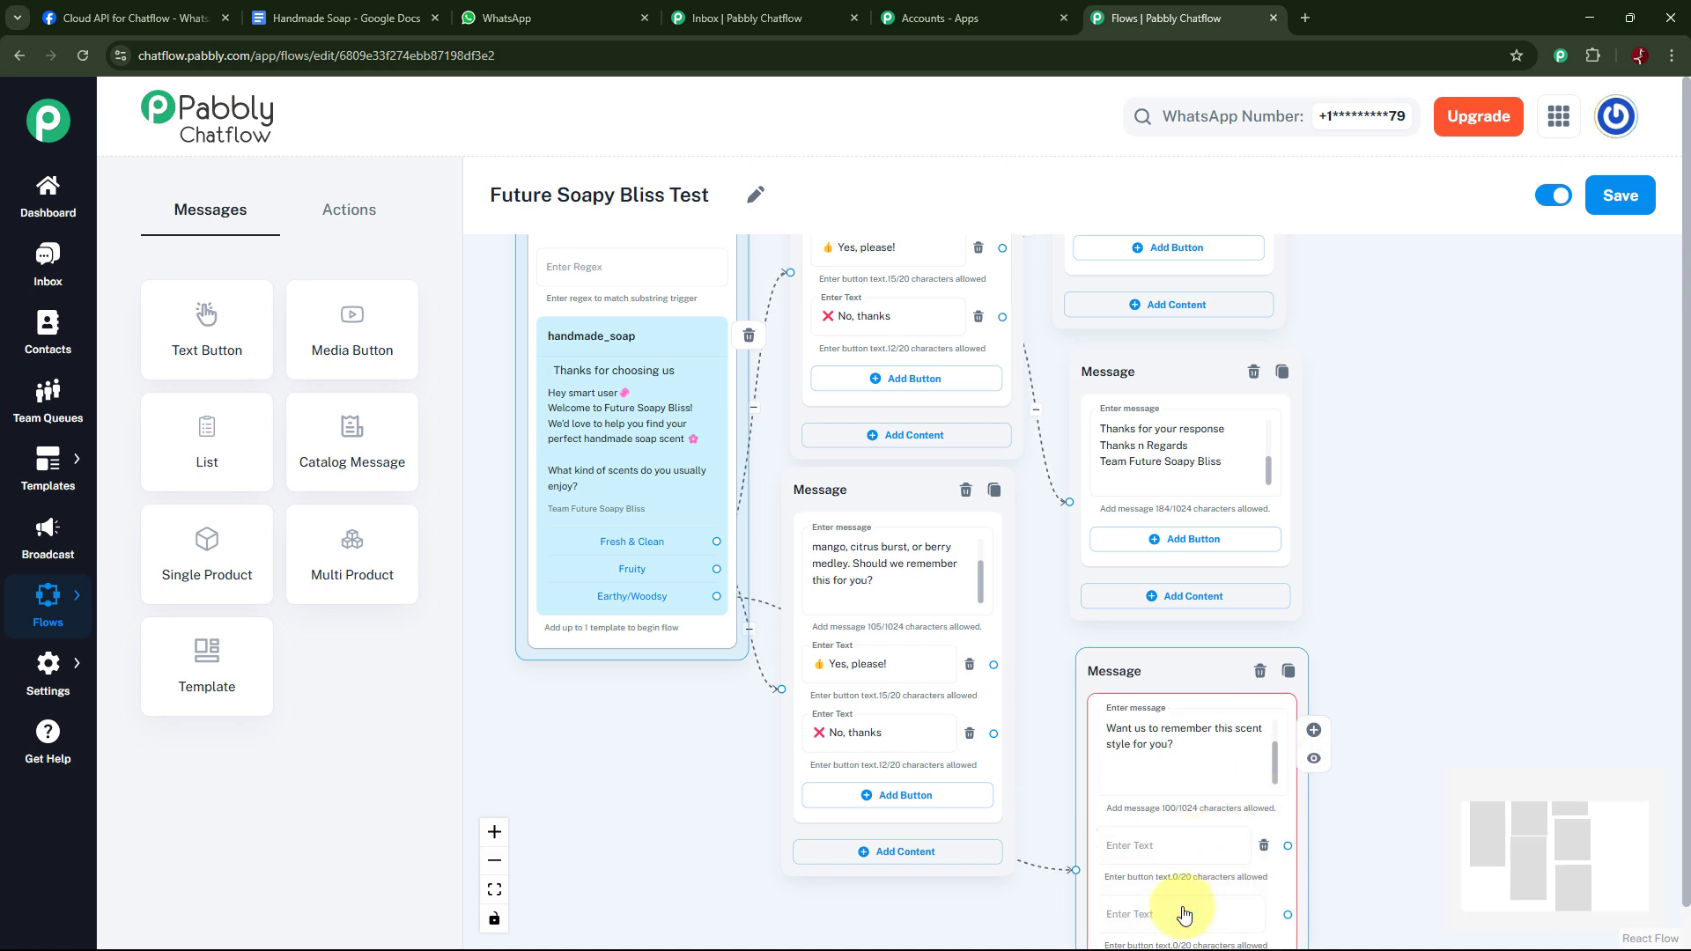
click(1157, 847)
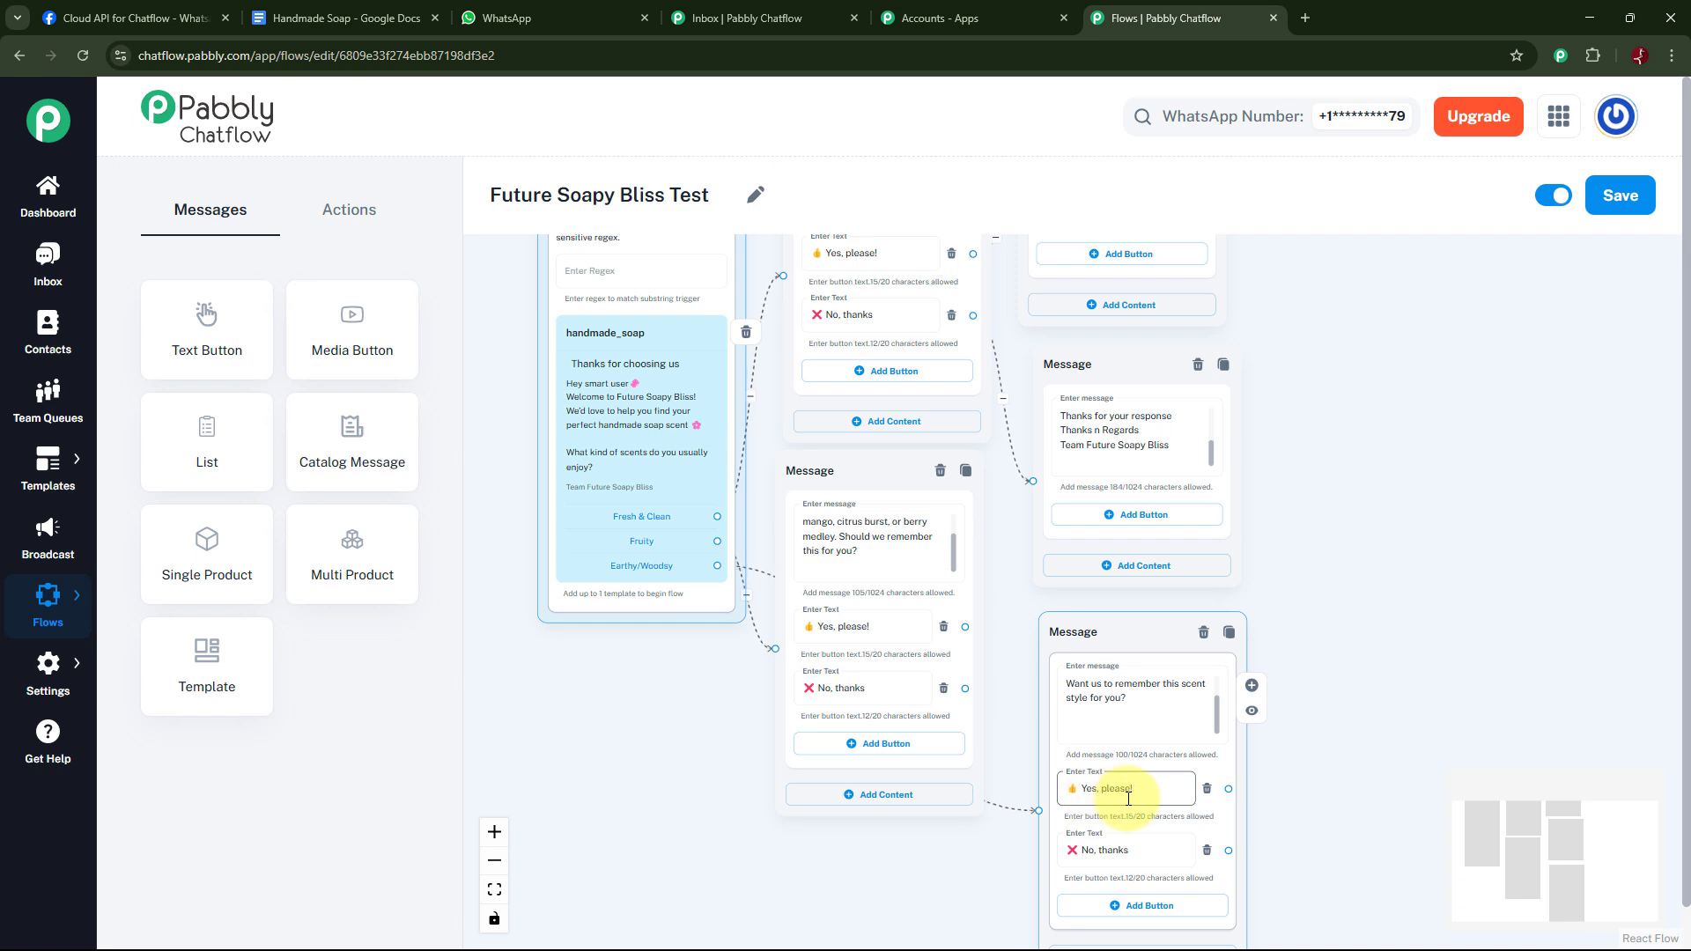
click(1151, 711)
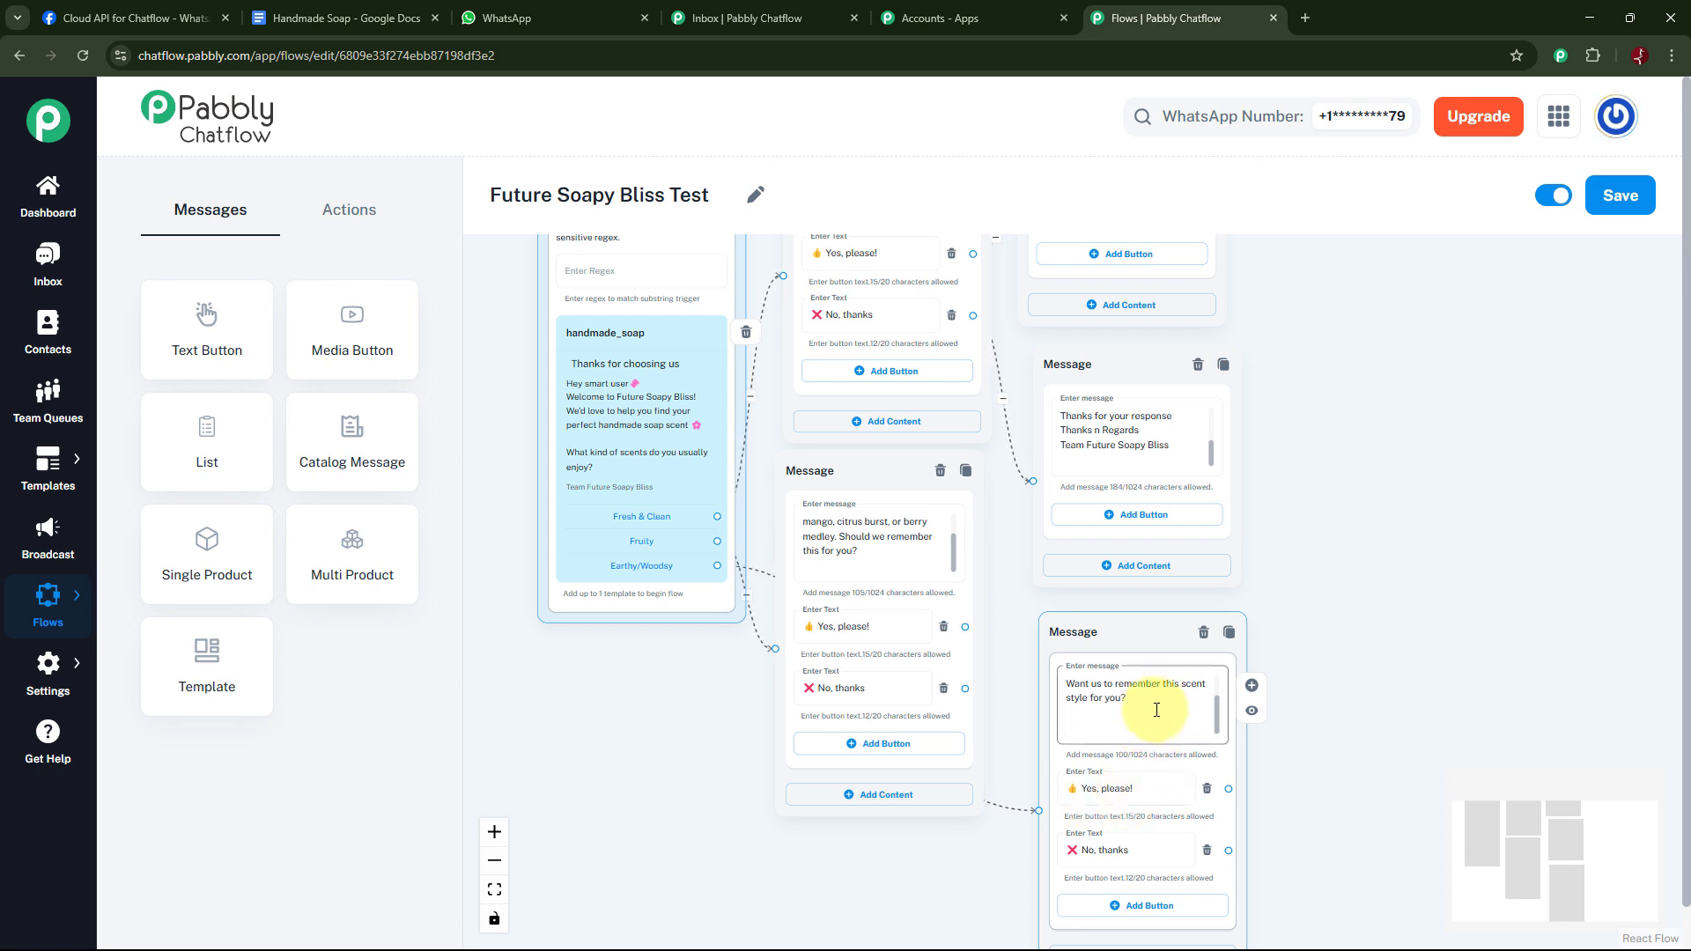
click(1157, 789)
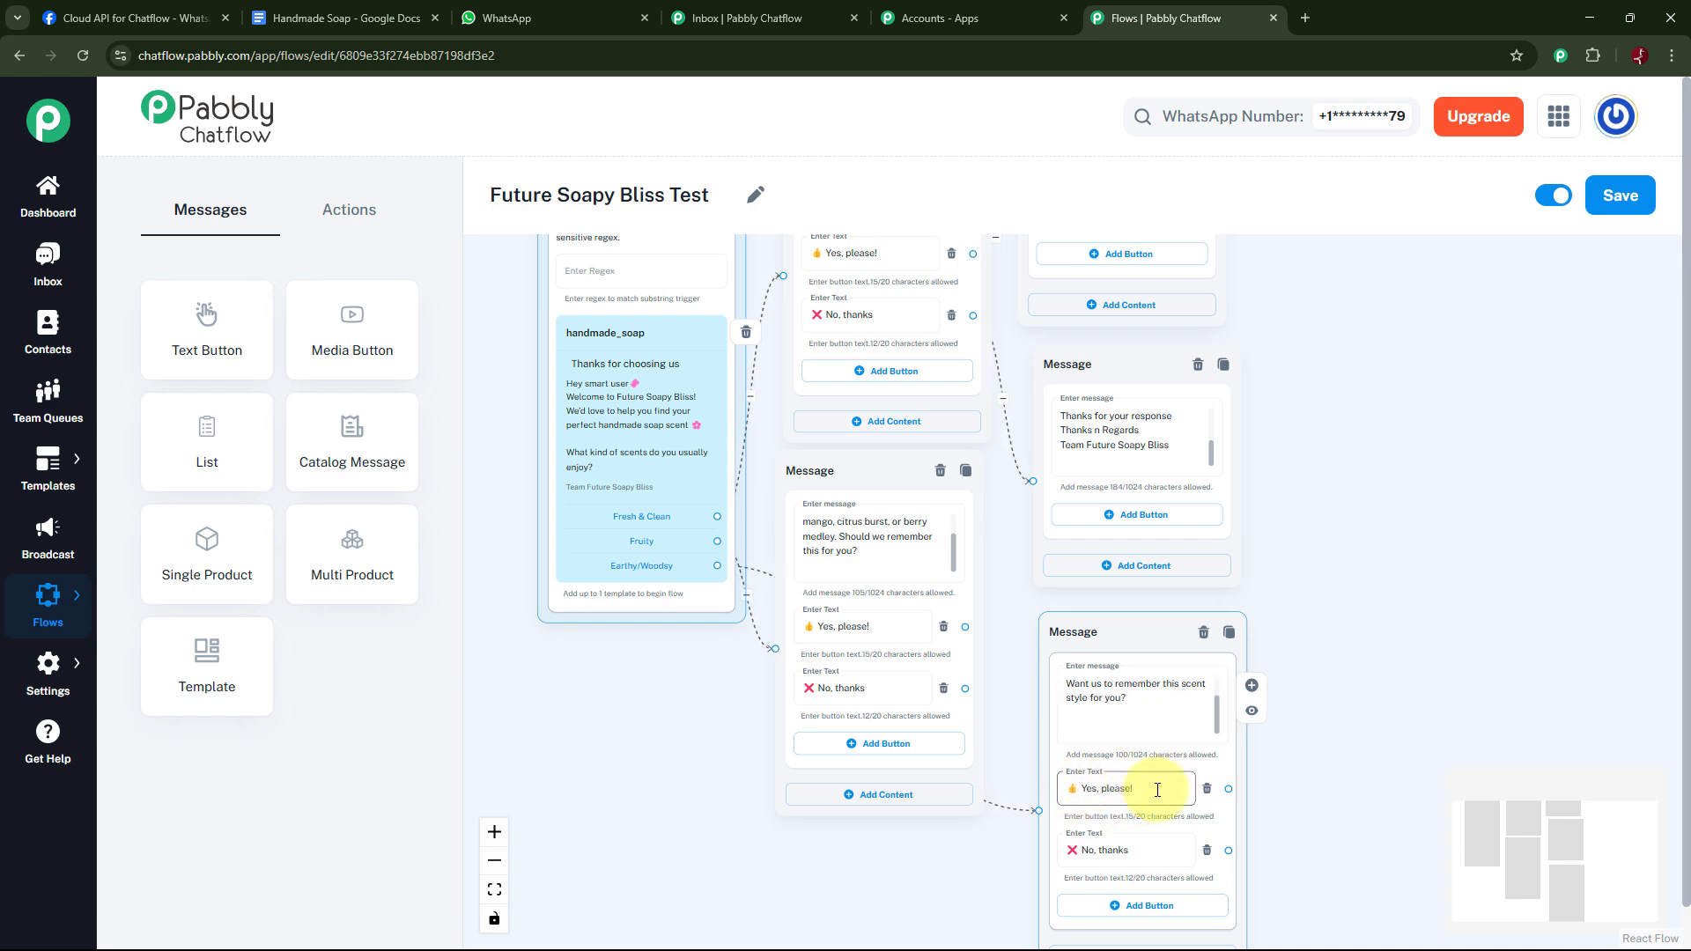
click(1174, 852)
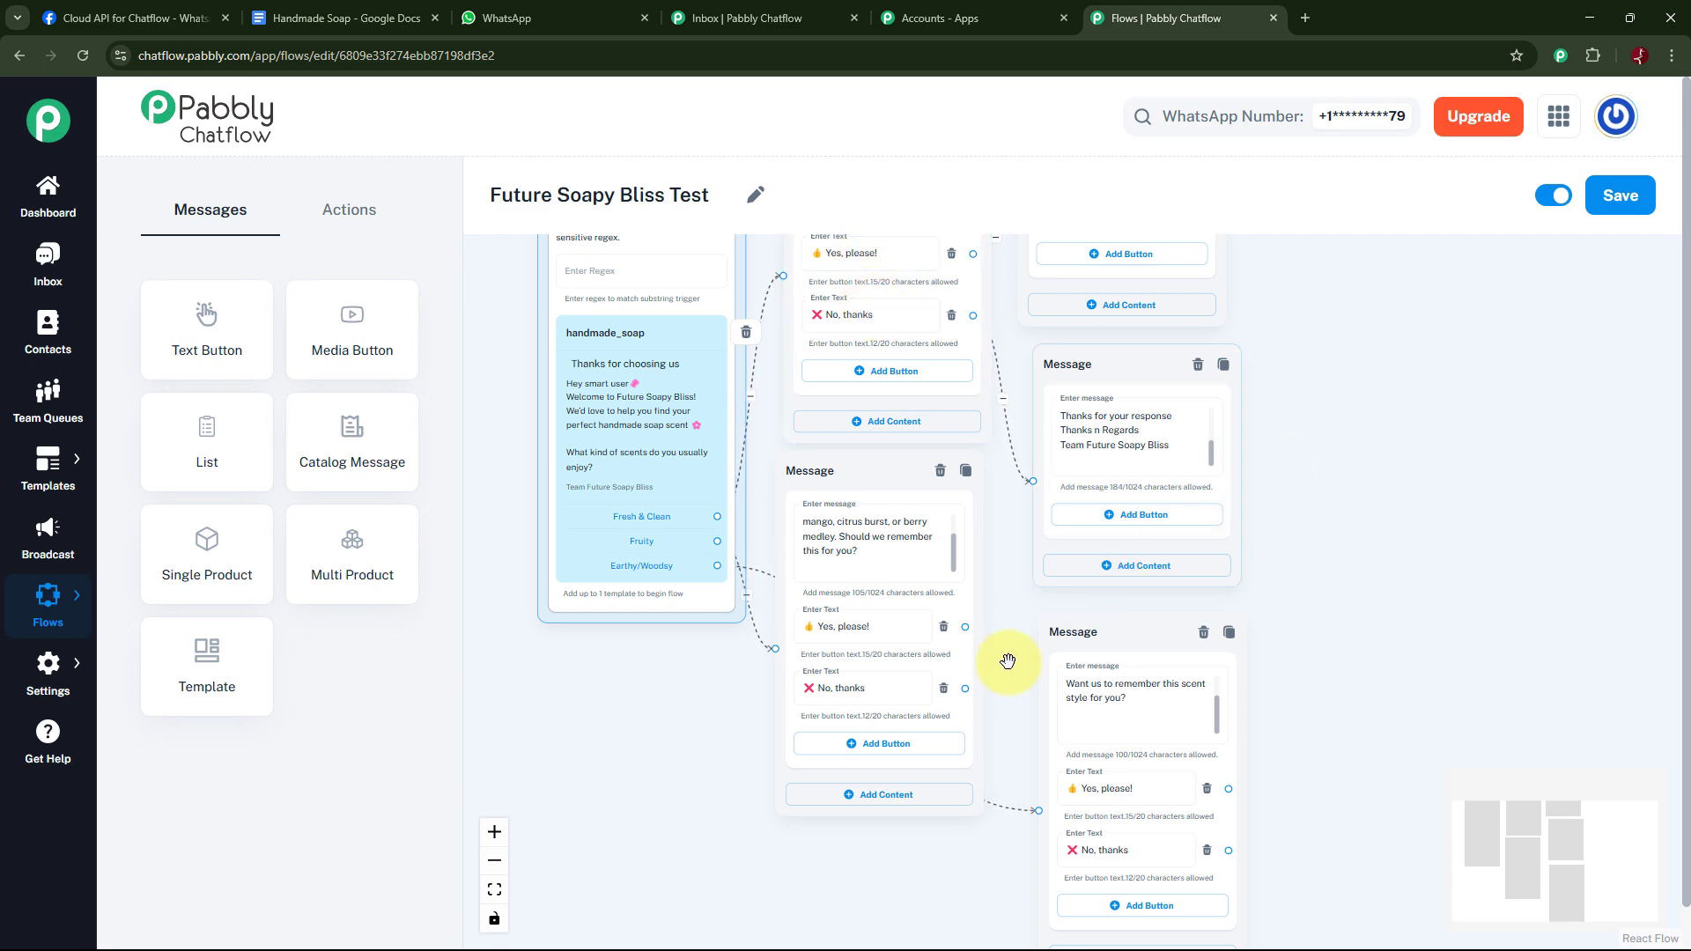
scroll(1320, 544, up, 3)
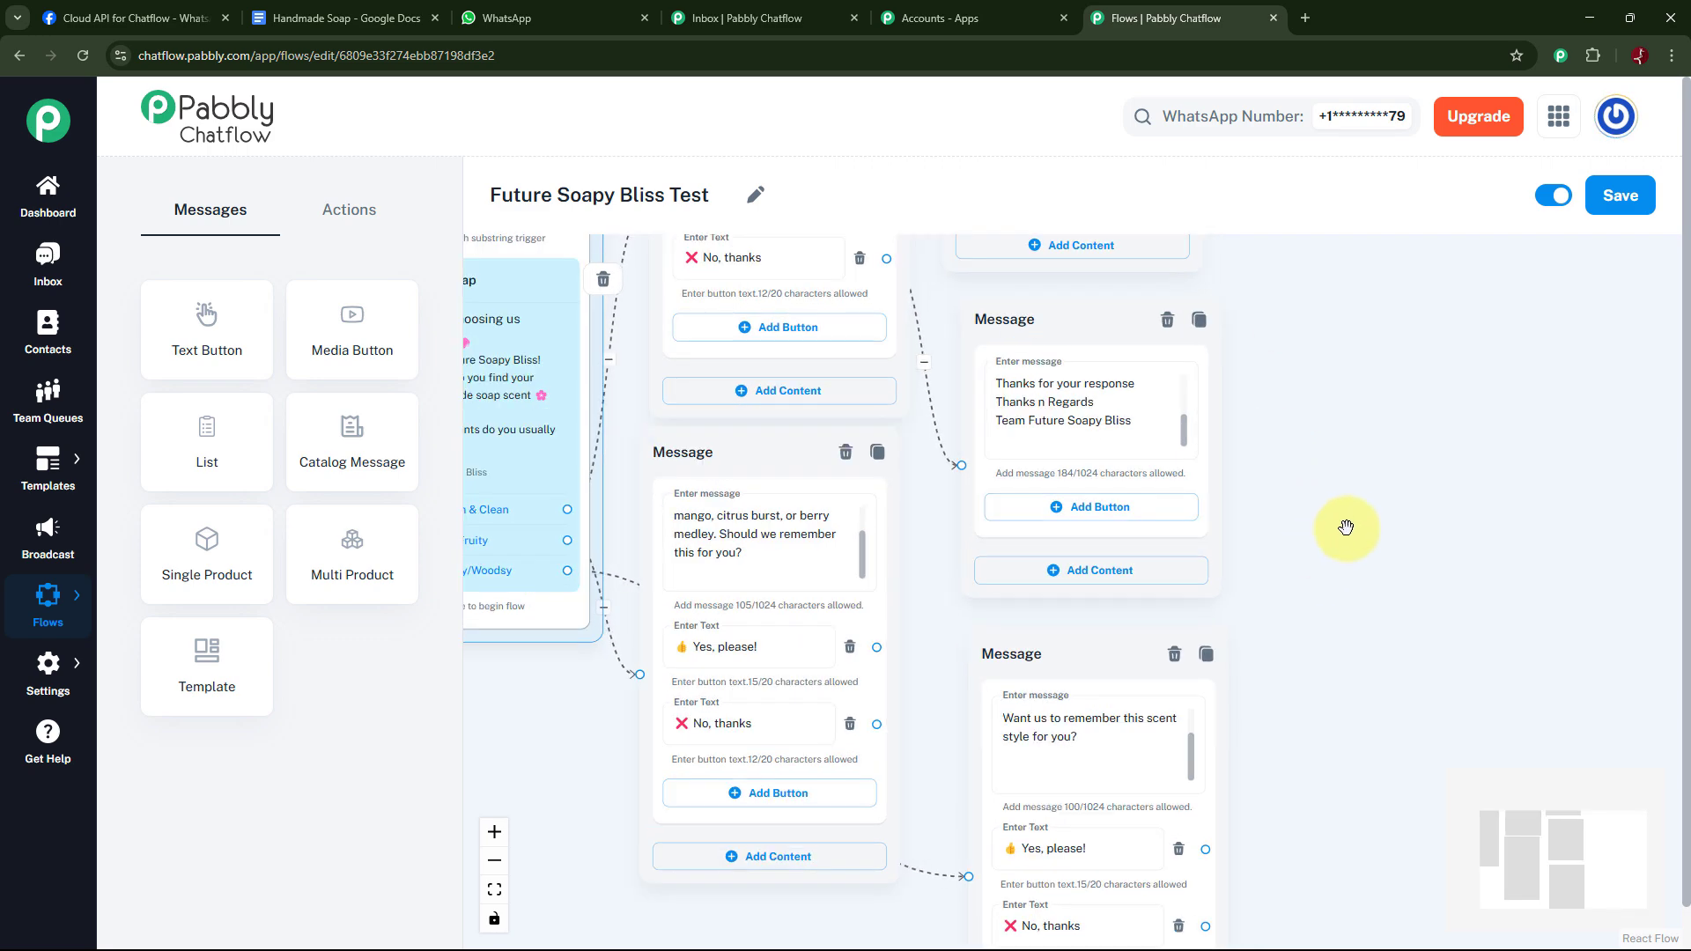
Connect the Fruity reply's "❌ No, thanks" button to the existing "No worries at all!" follow-up message
drag(1400, 556, 1436, 599)
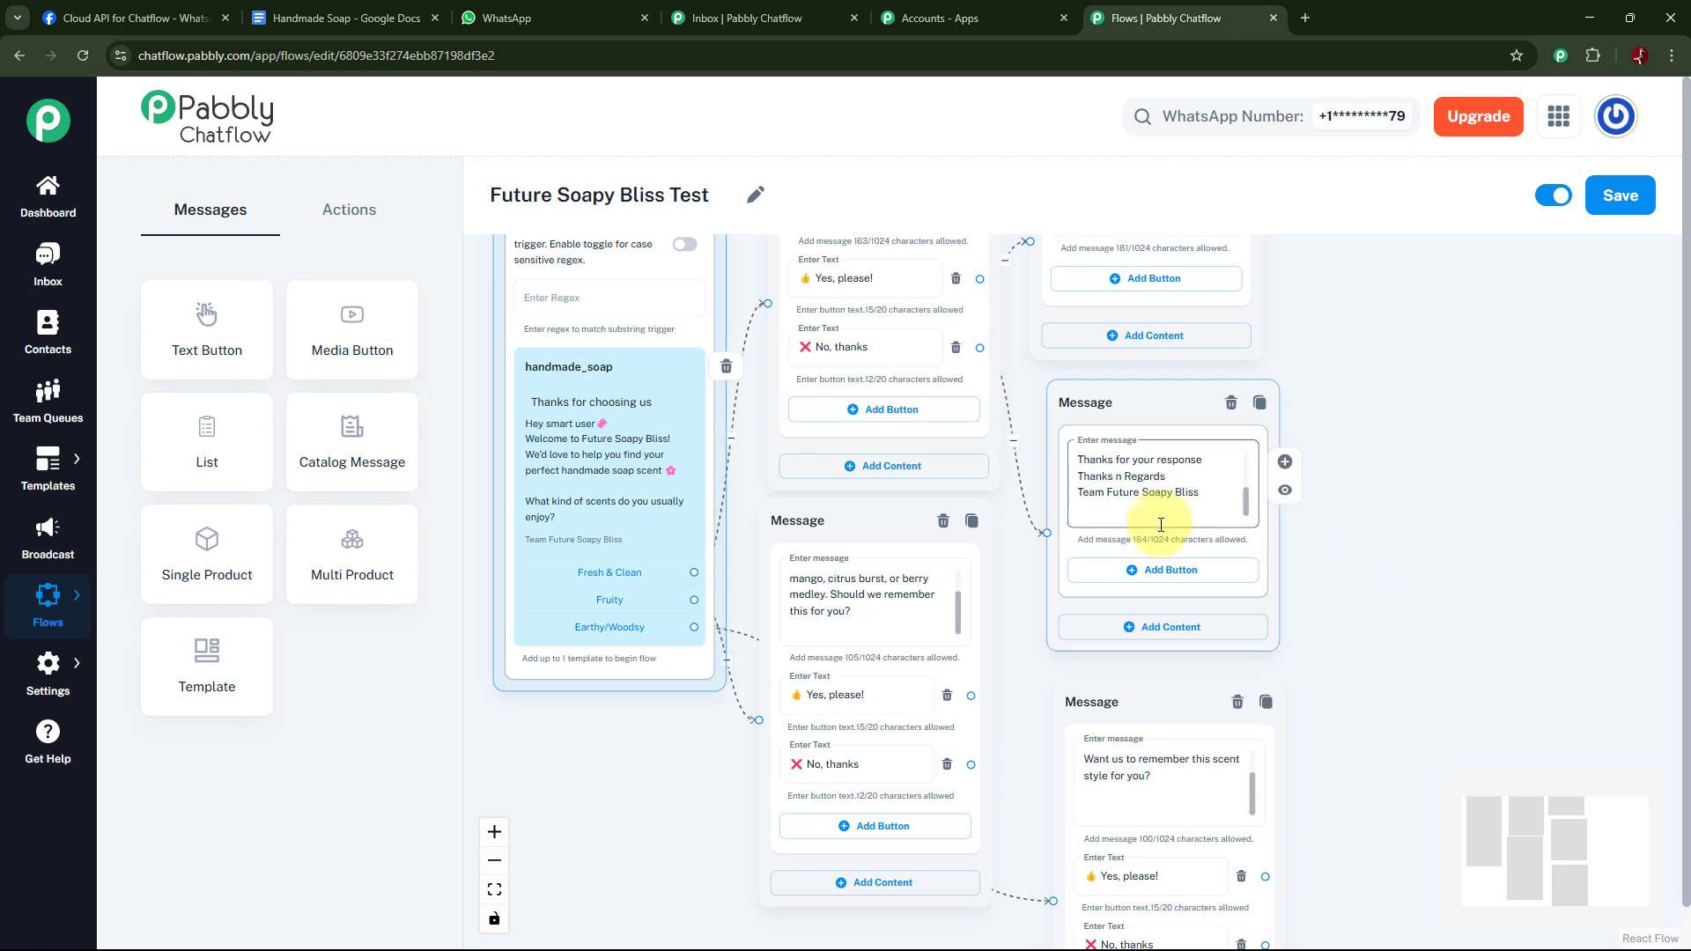
drag(1251, 506, 1253, 451)
scroll(1252, 451, down, 3)
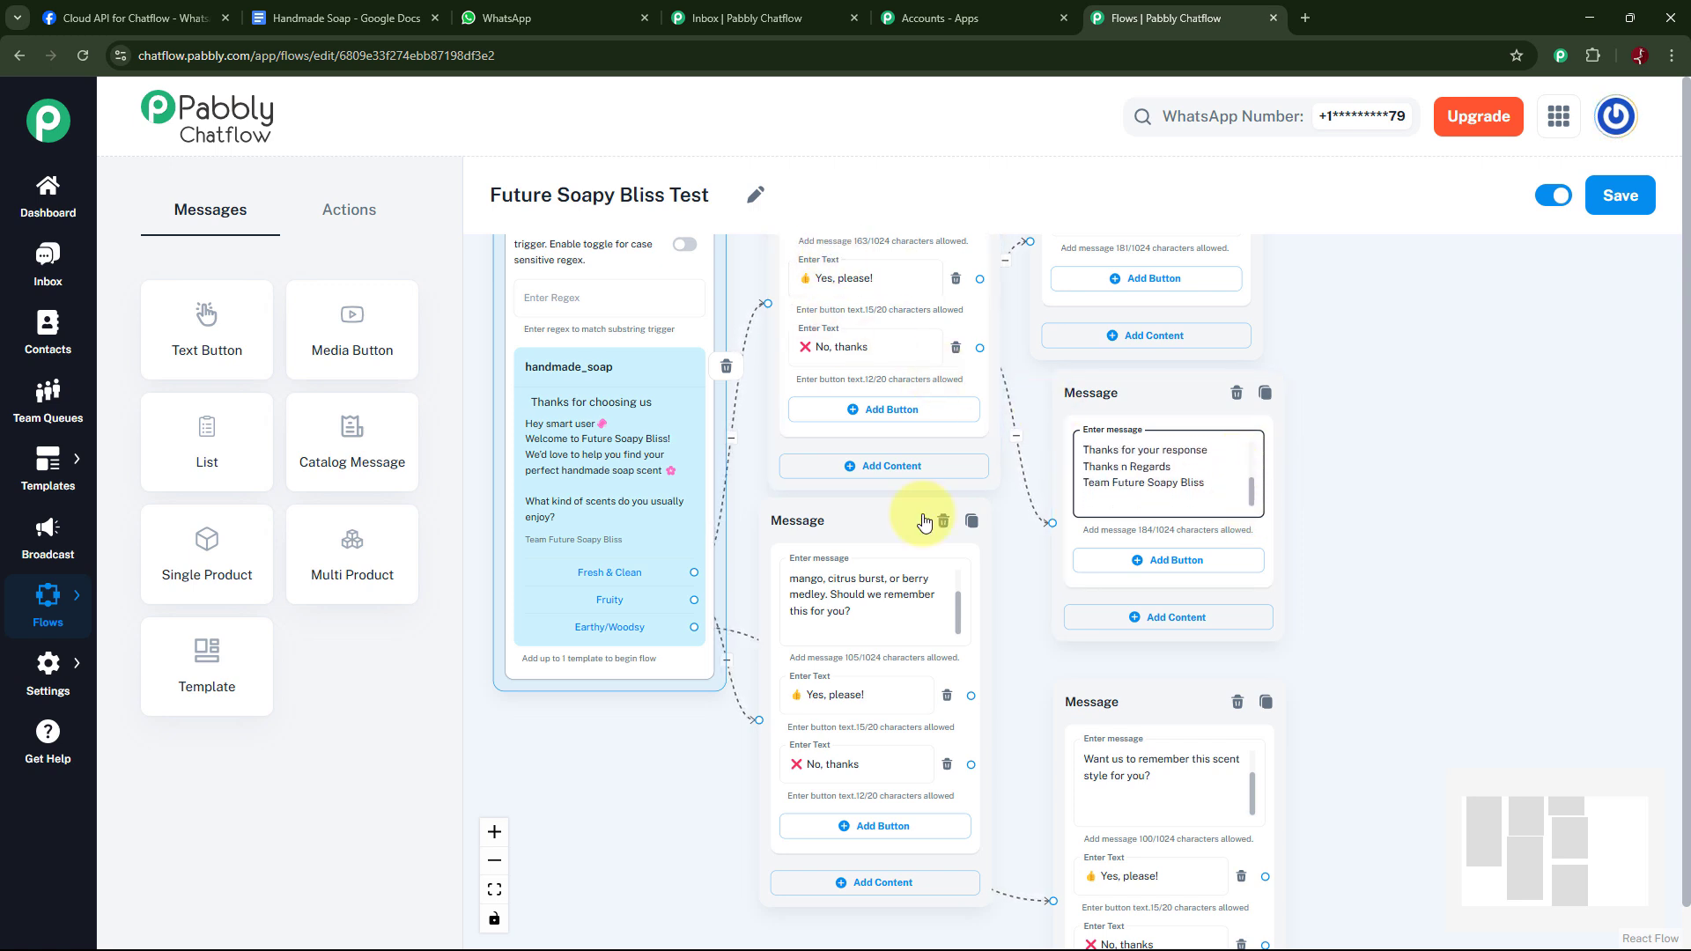
click(922, 521)
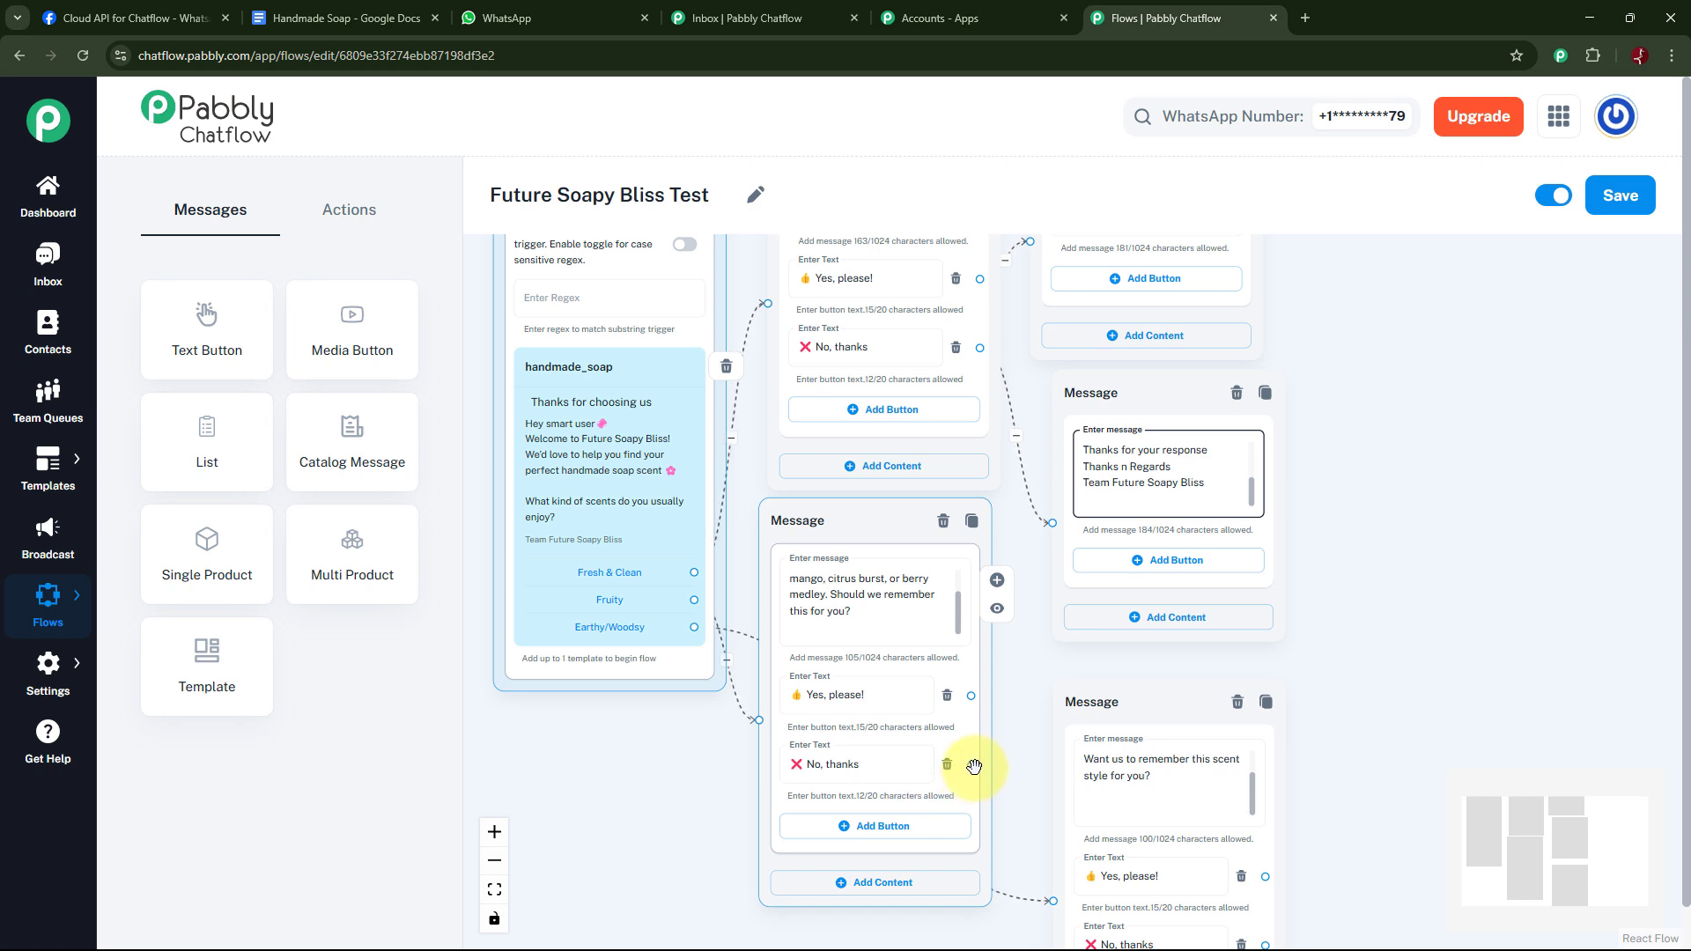
drag(972, 763, 1053, 526)
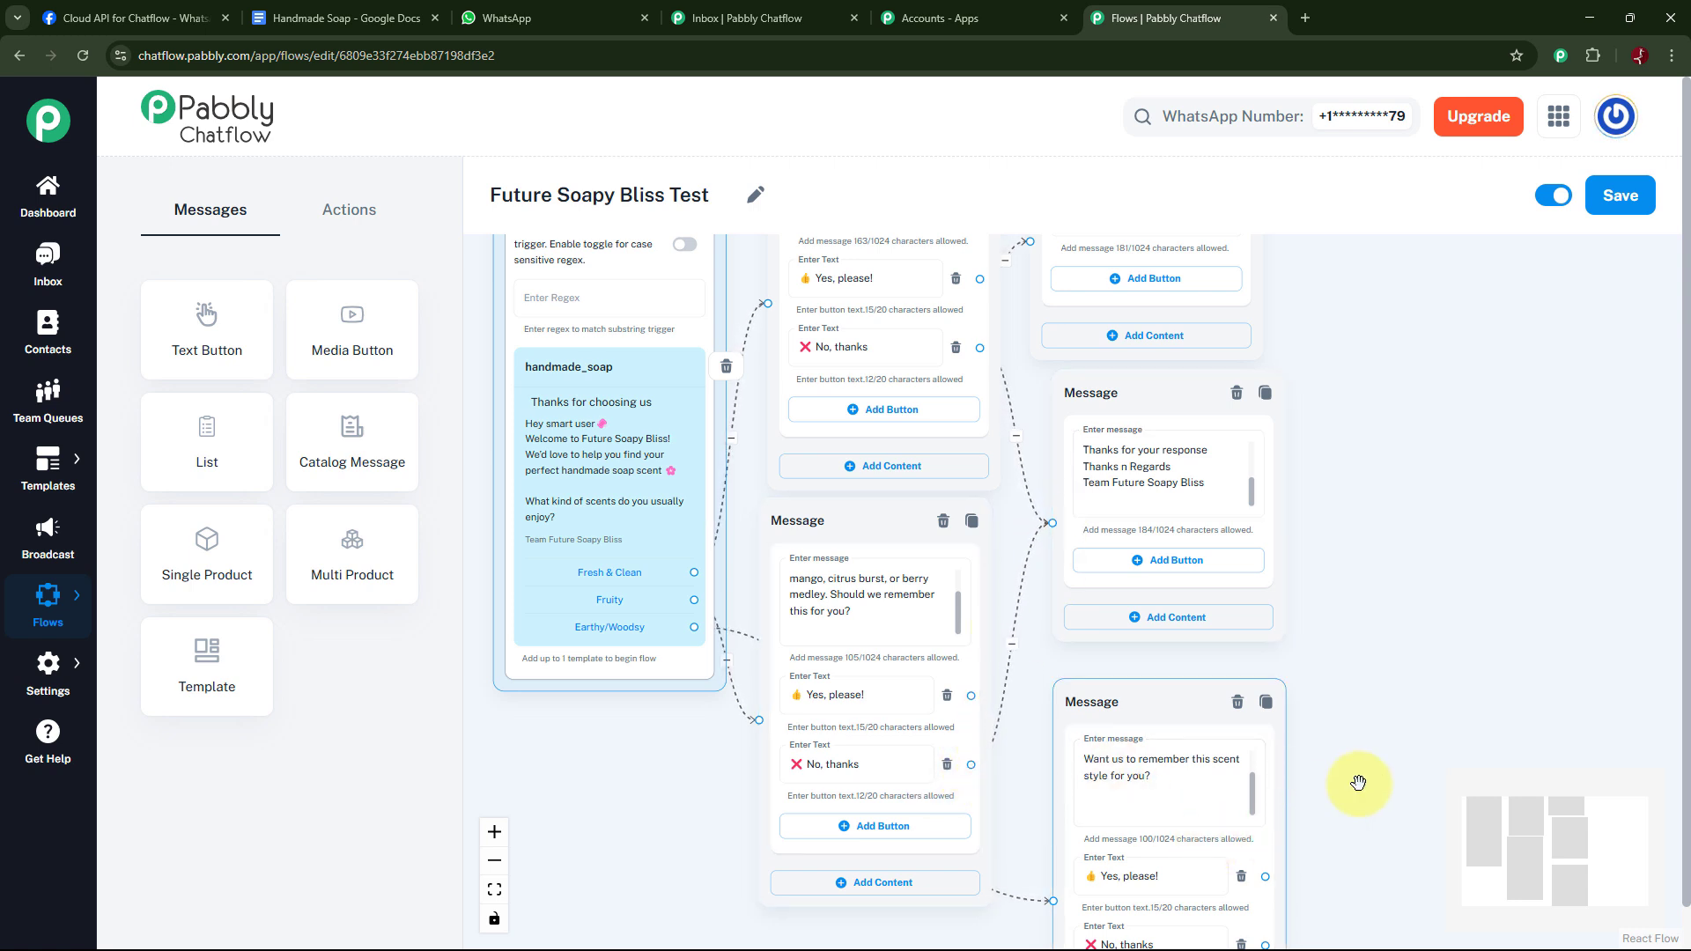
Connect the Earthy/Woodsy reply's "❌ No, thanks" button to the same "No worries at all!" follow-up message
scroll(1389, 711, down, 1)
drag(1388, 712, 1326, 674)
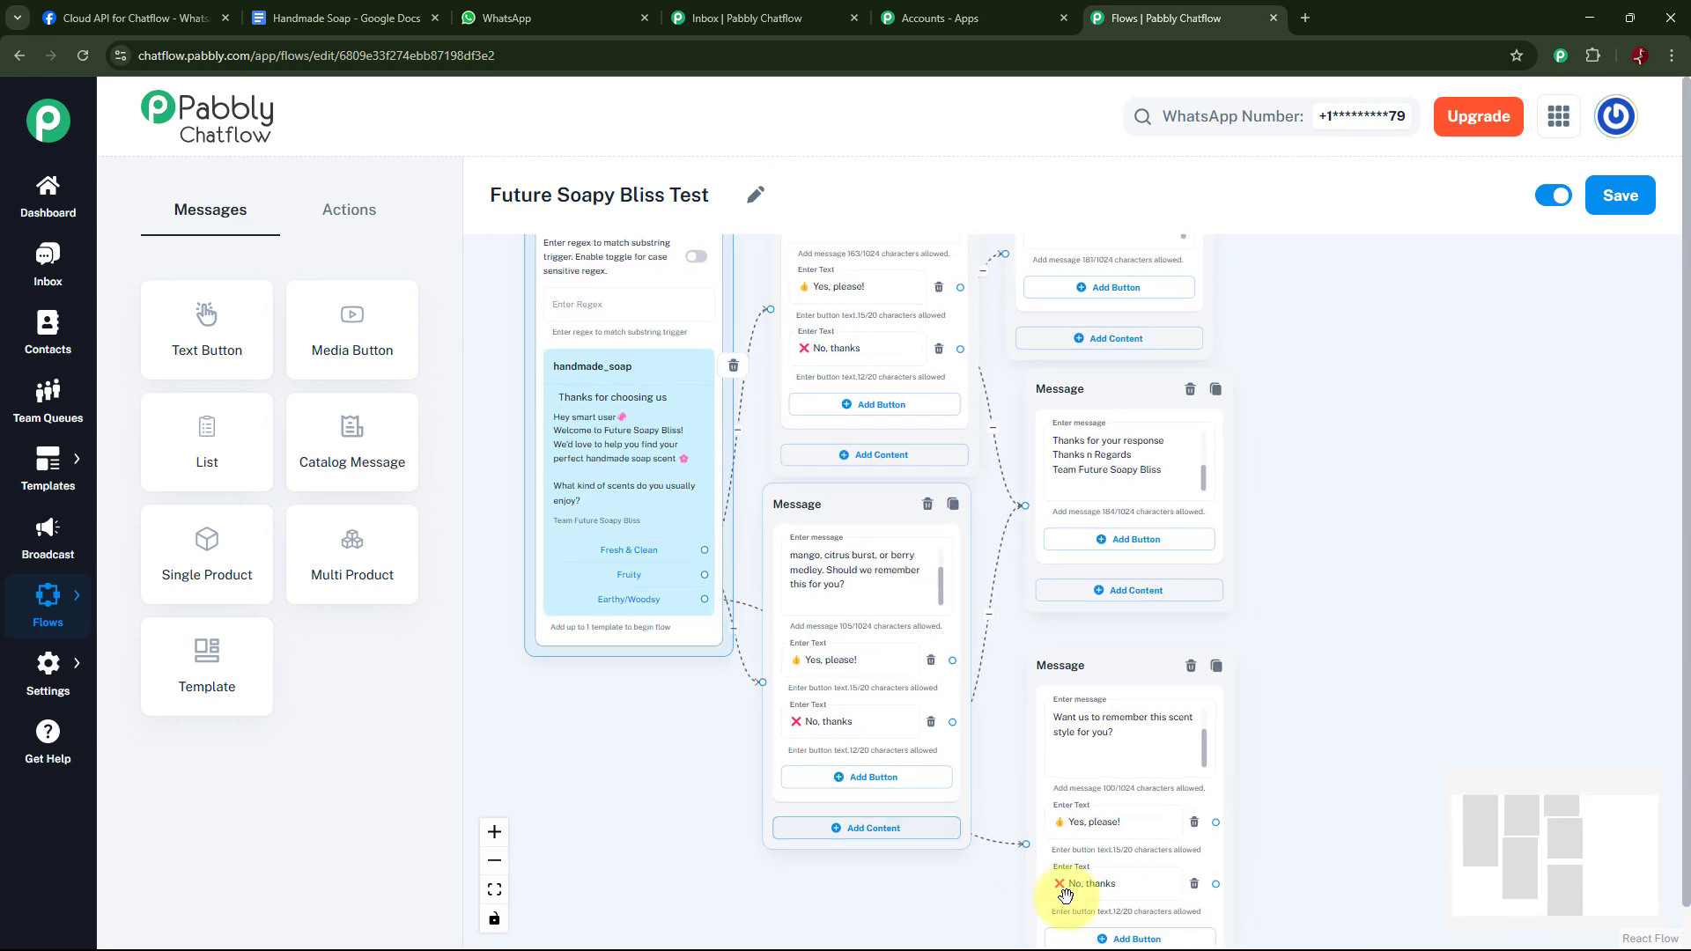
drag(1216, 884, 1021, 502)
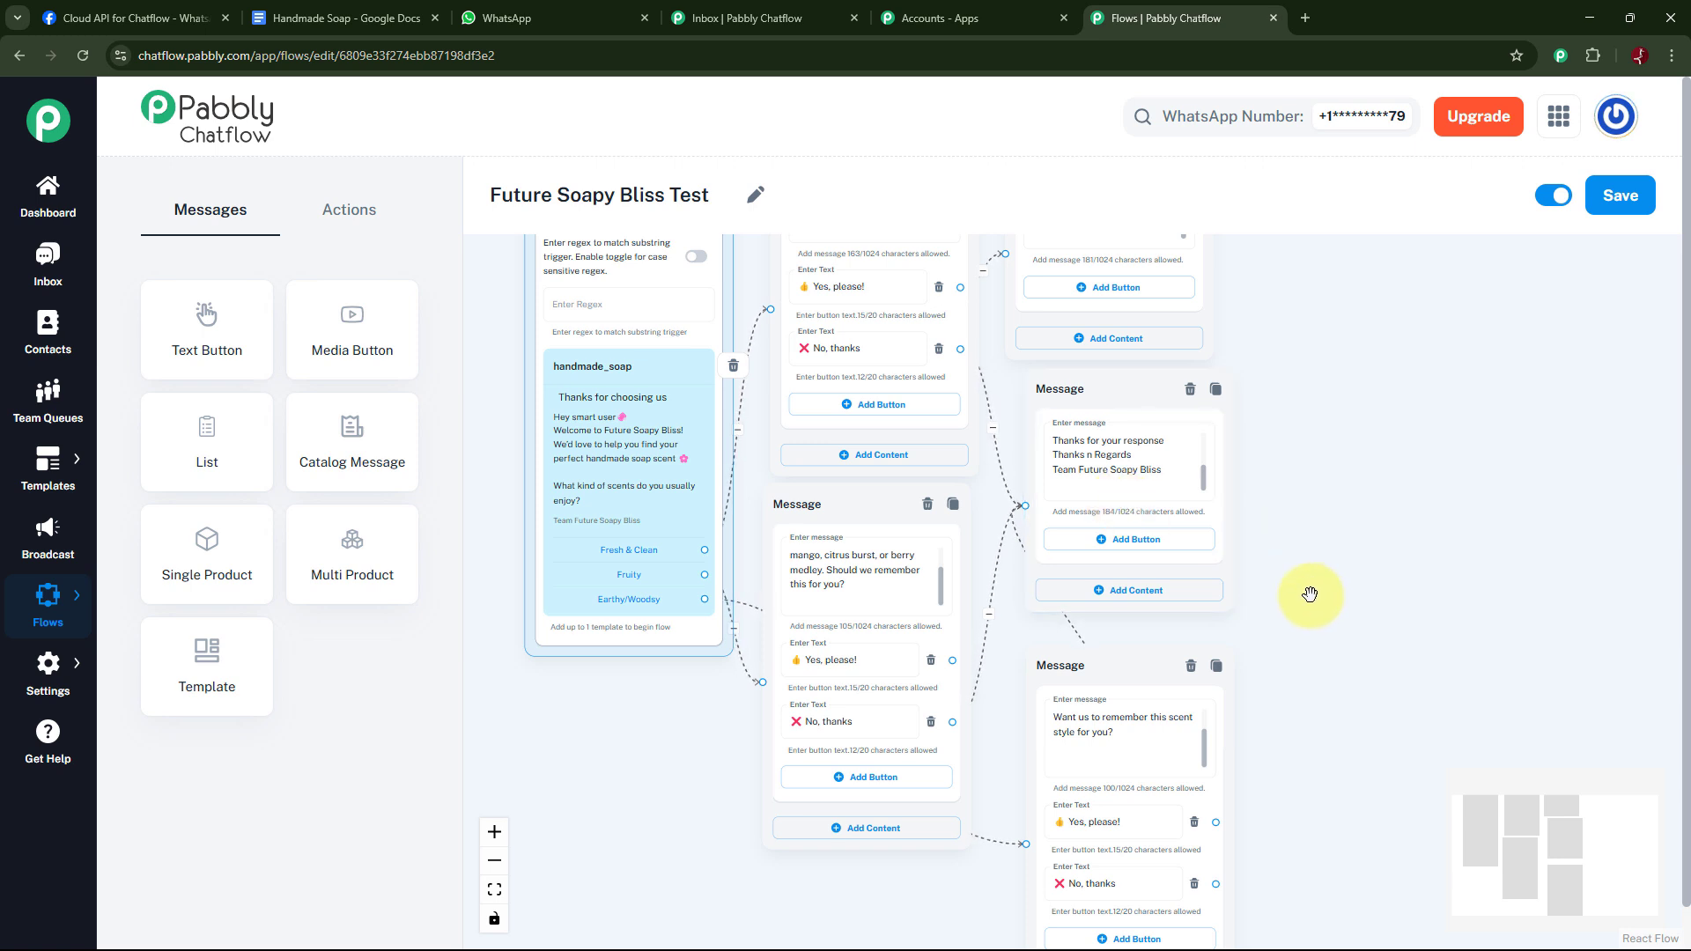
Connect the Fruity reply's "👍 Yes, please!" button to the existing "Awesome!" scent preference saved message
scroll(1285, 568, up, 1)
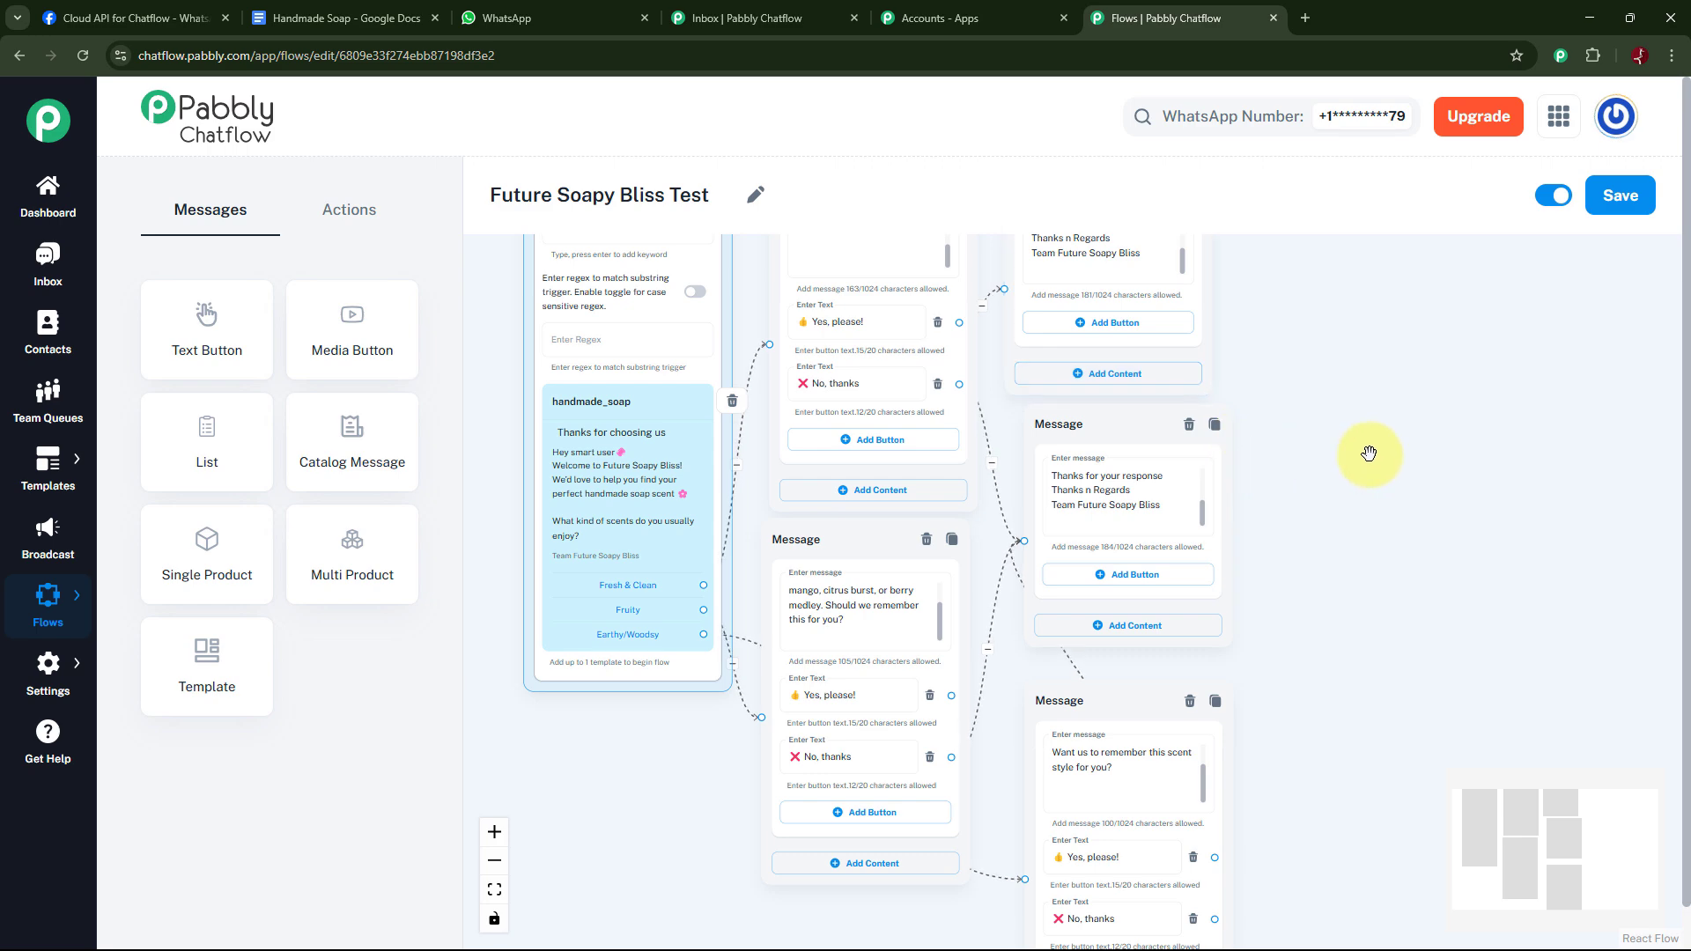
scroll(1364, 454, up, 4)
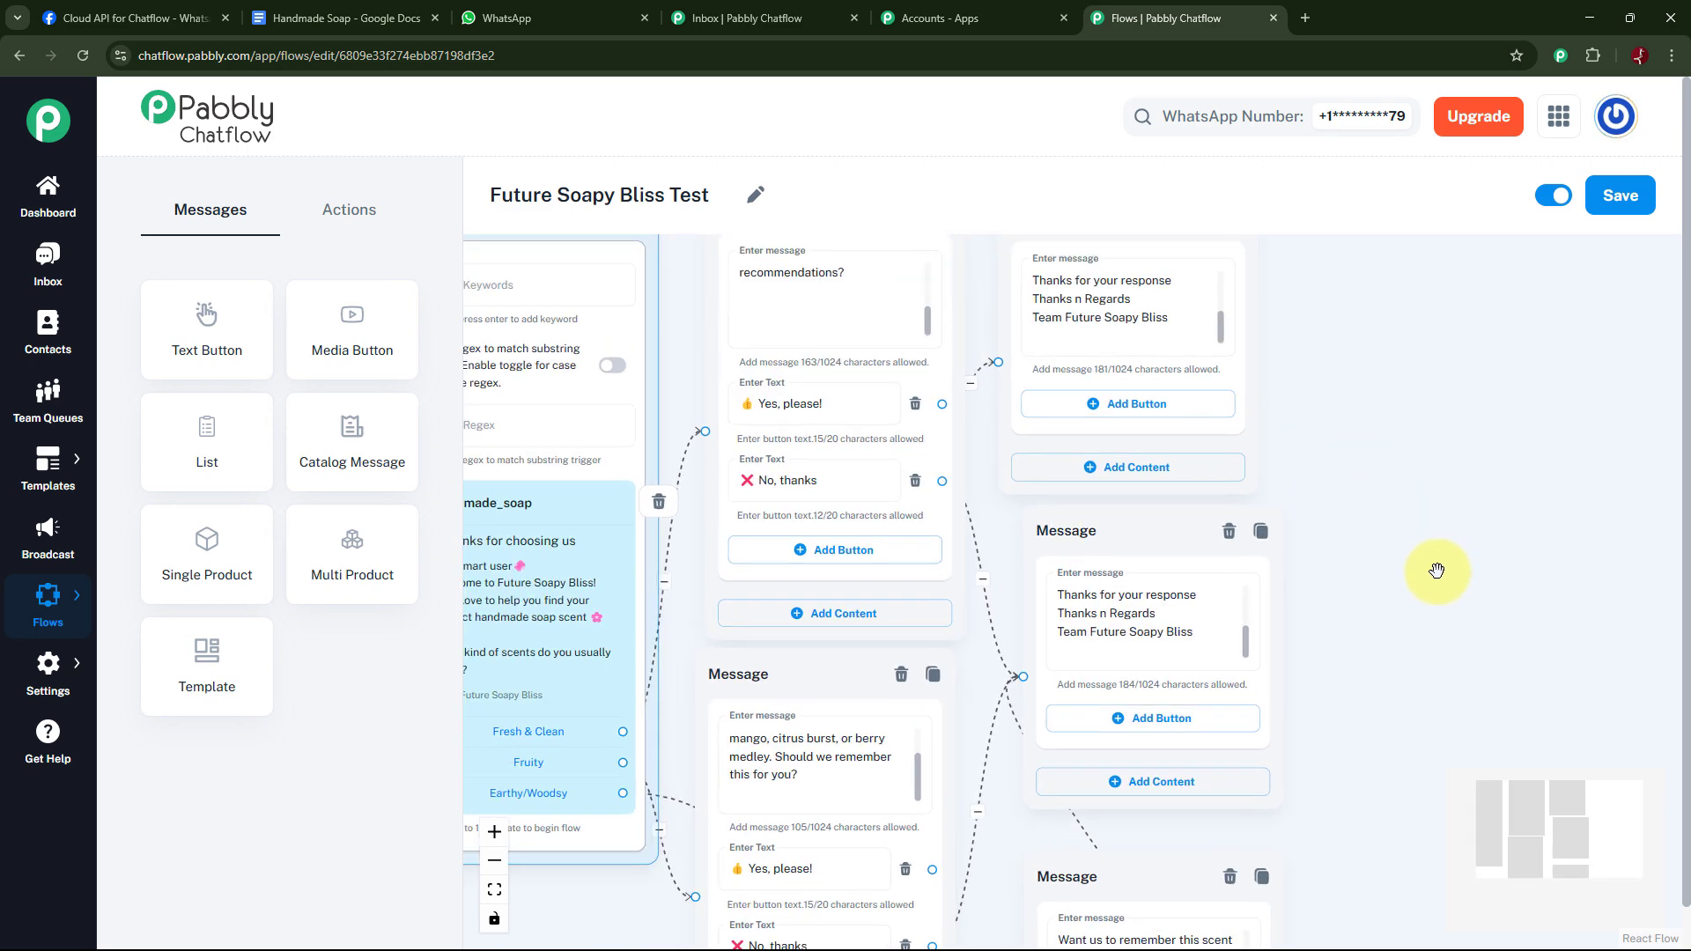
scroll(1398, 541, down, 3)
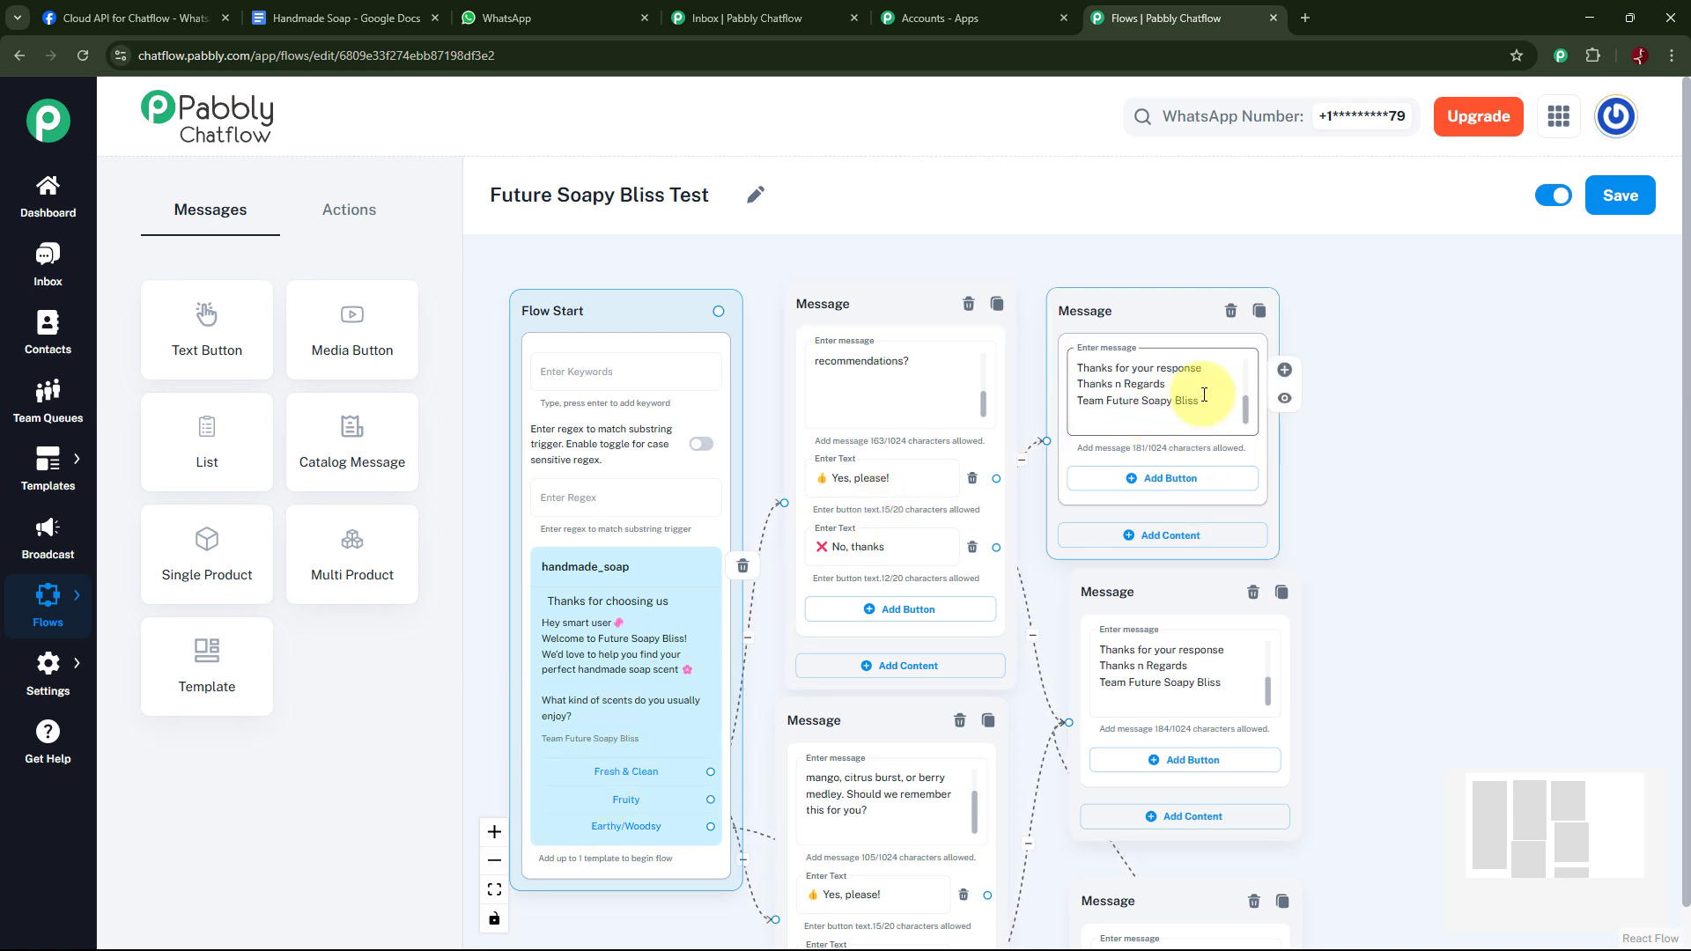
mouse_move(1249, 408)
mouse_down()
mouse_move(1249, 359)
mouse_move(1246, 427)
mouse_up()
scroll(1465, 490, down, 2)
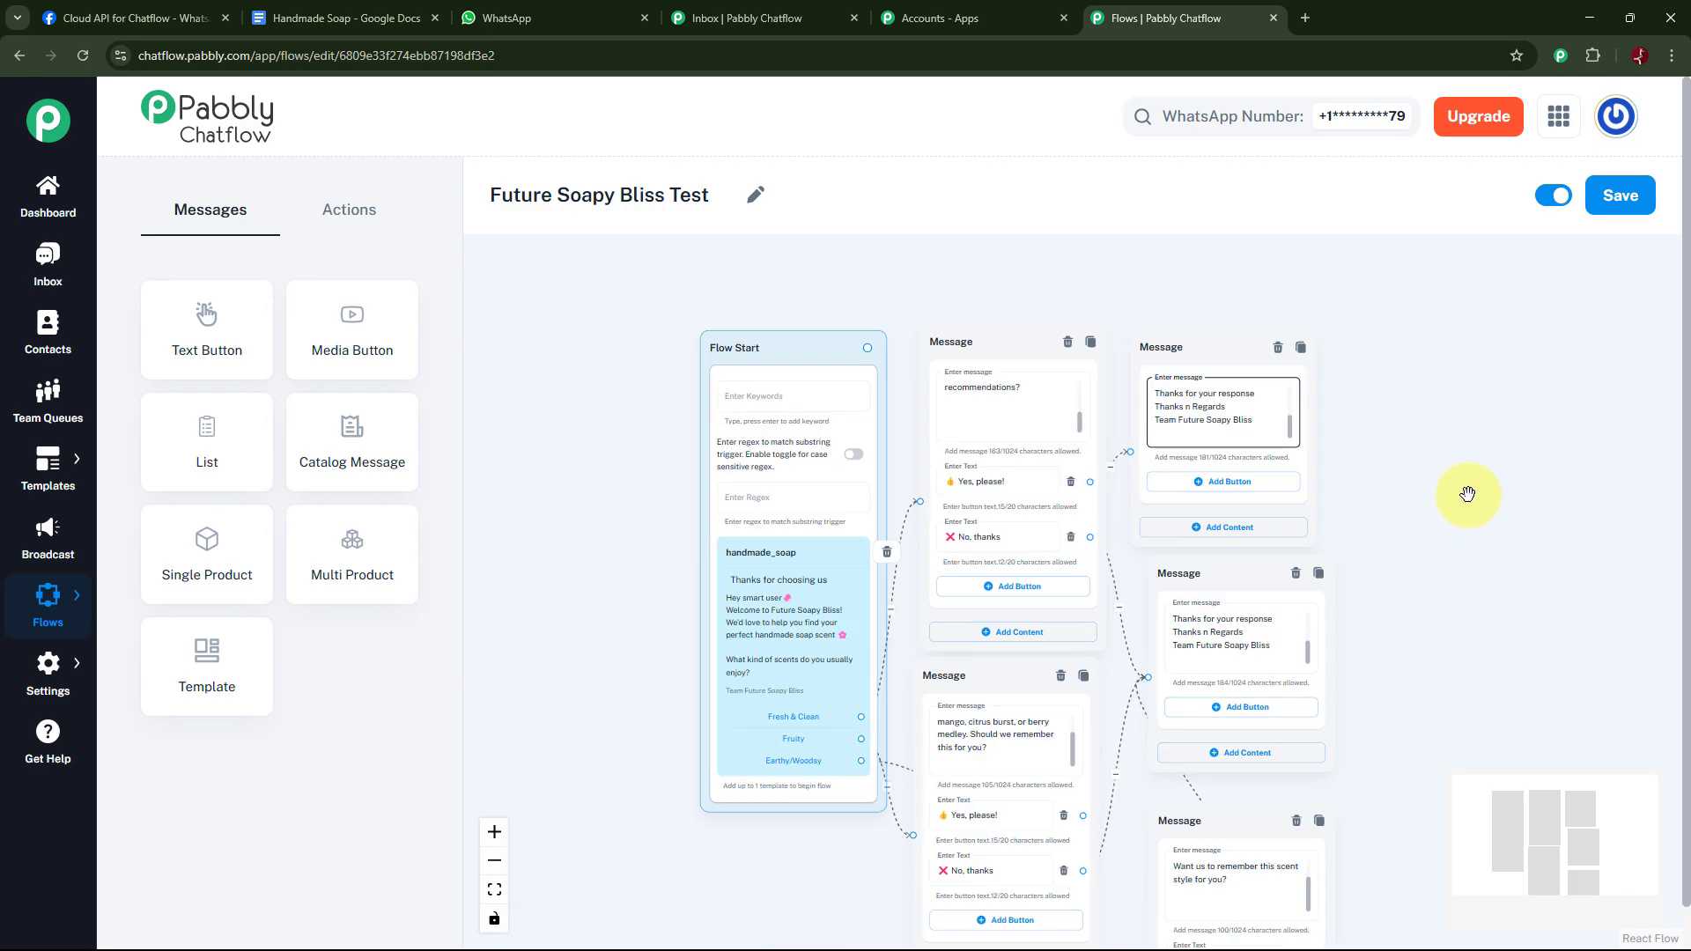
drag(1461, 490, 1360, 427)
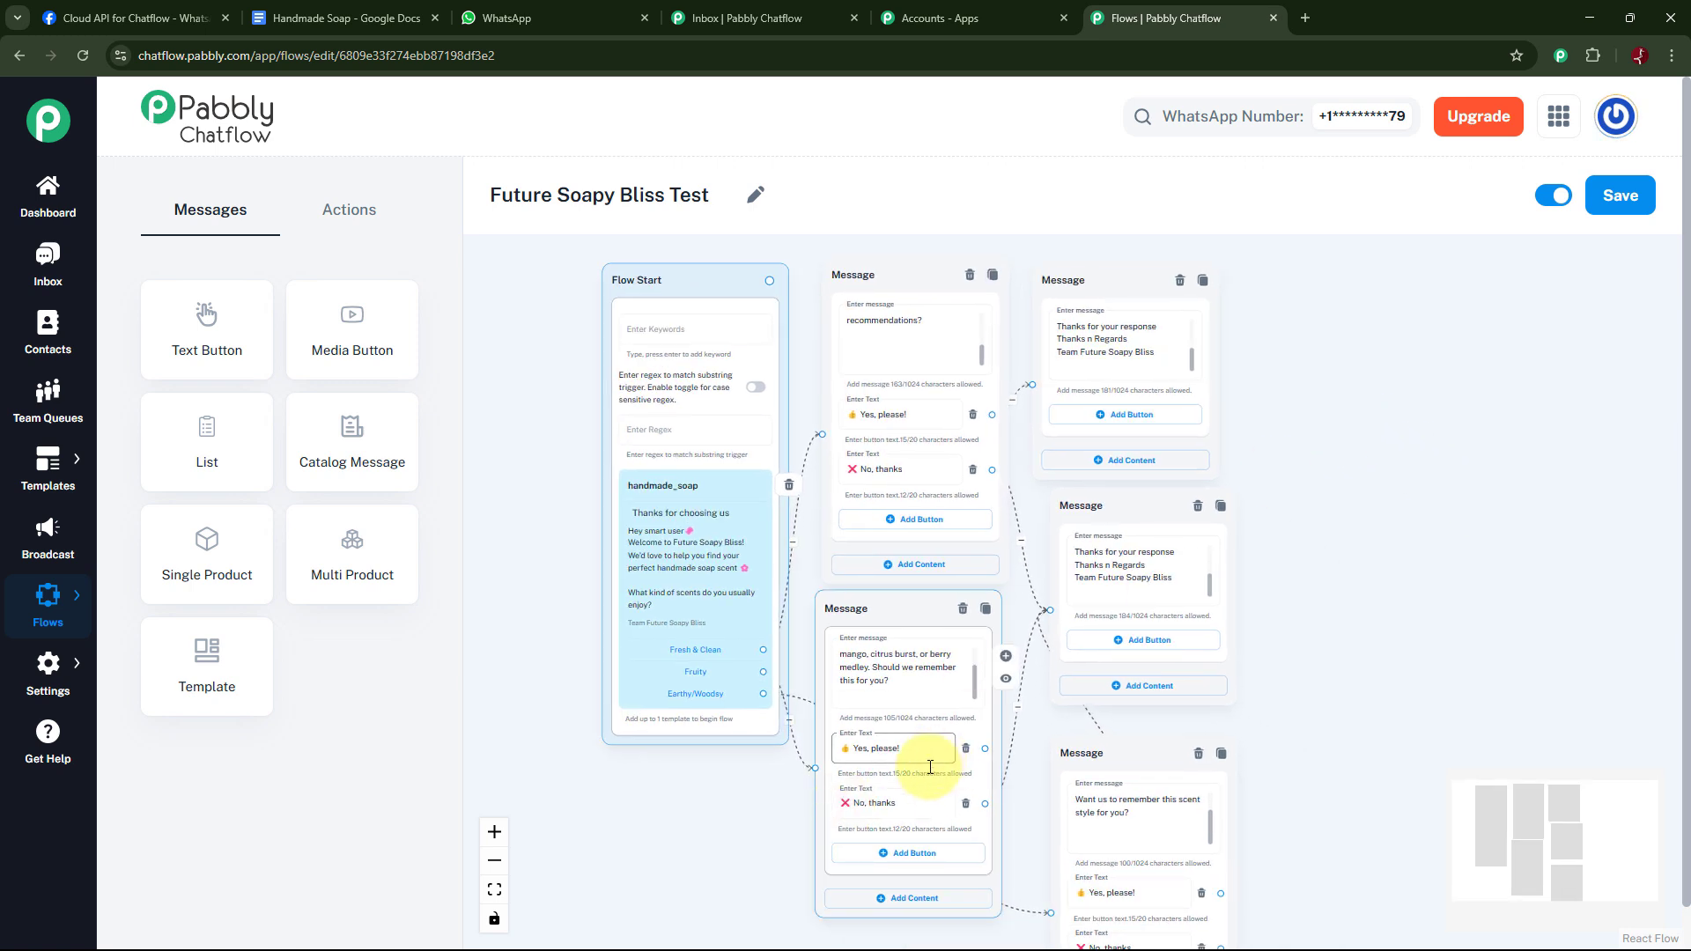
click(985, 752)
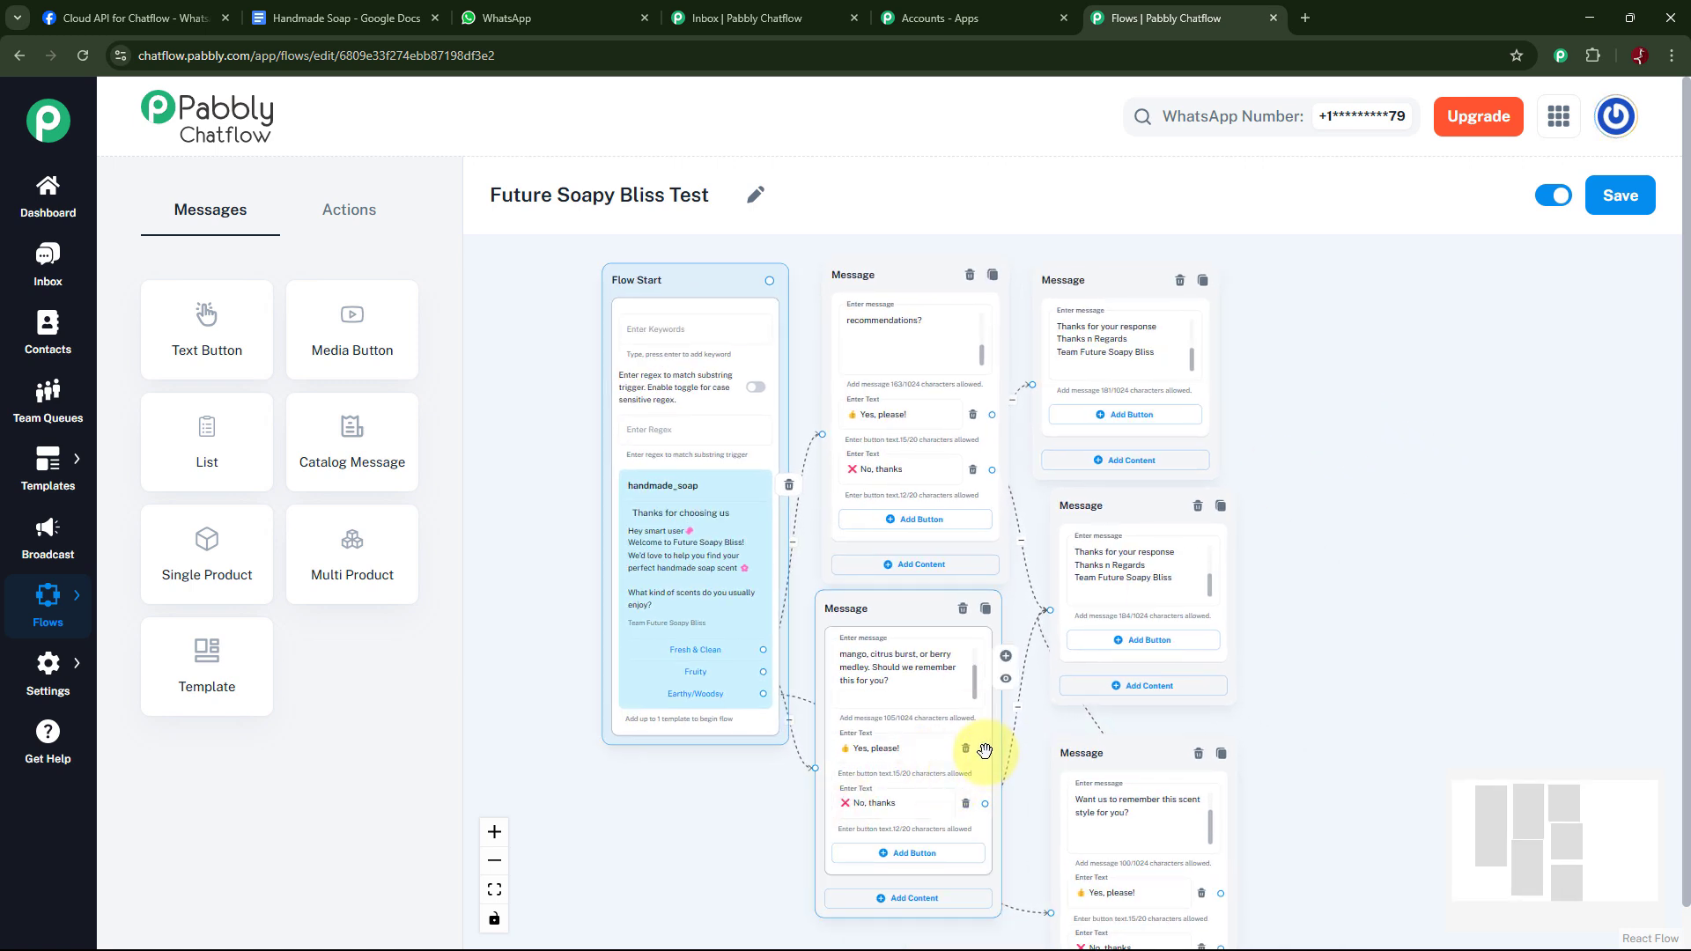
drag(985, 749, 1027, 386)
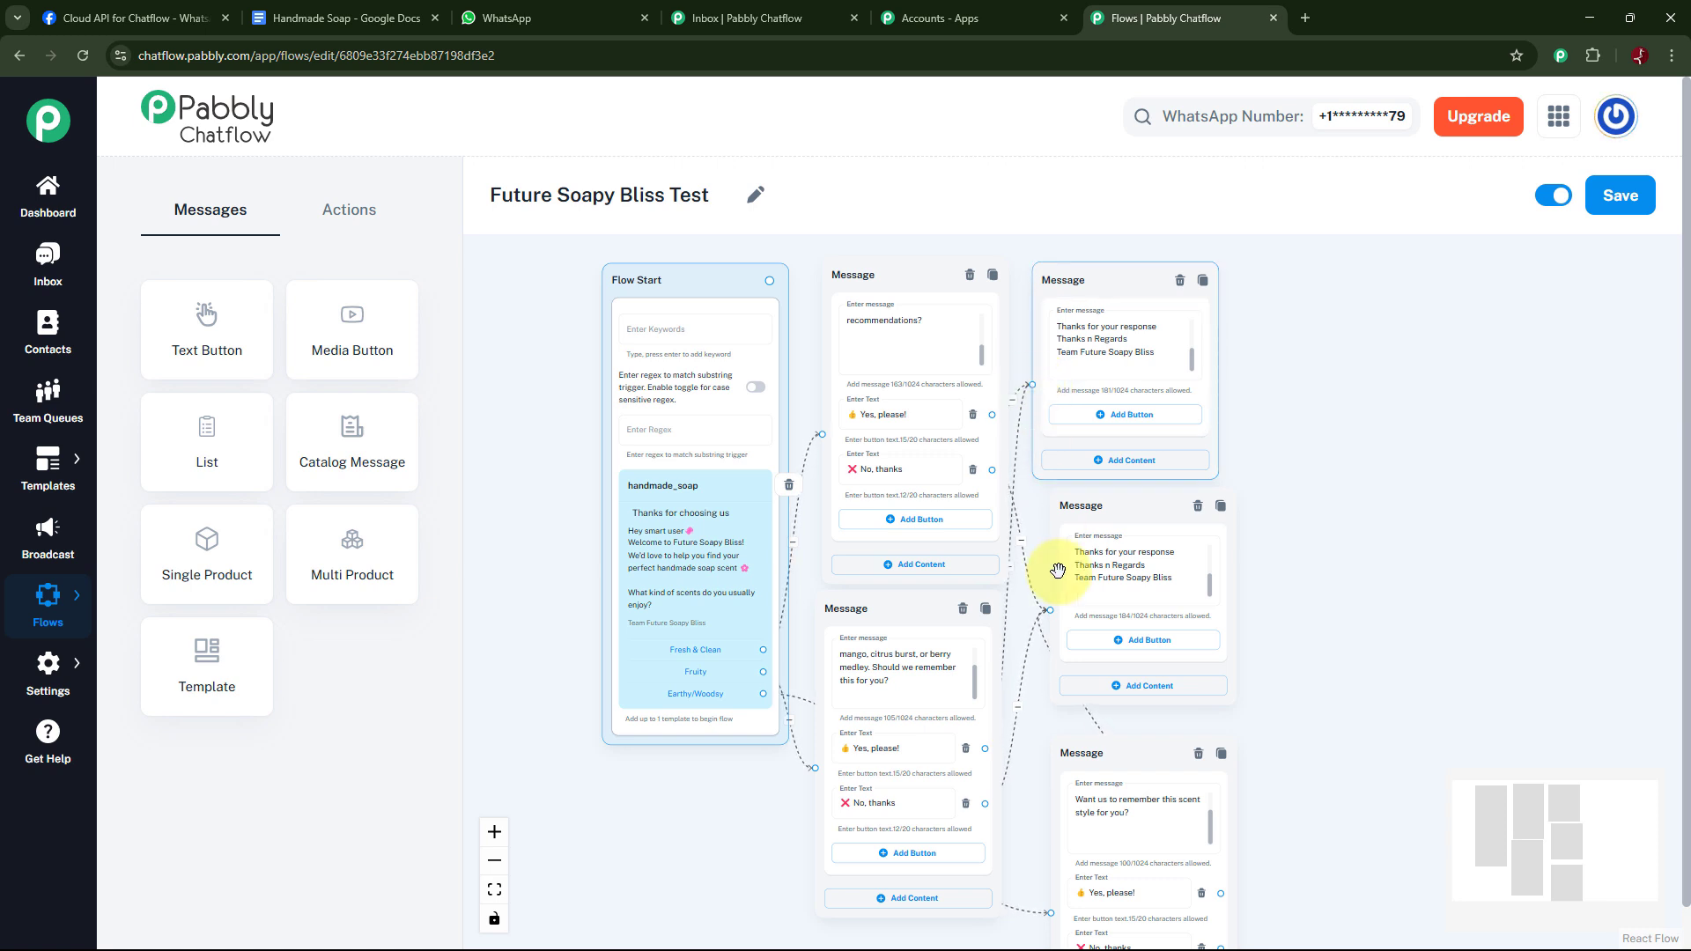
Connect the Earthy/Woodsy reply's "👍 Yes, please!" button to the same "Awesome!" scent preference saved message
drag(1360, 650, 1317, 619)
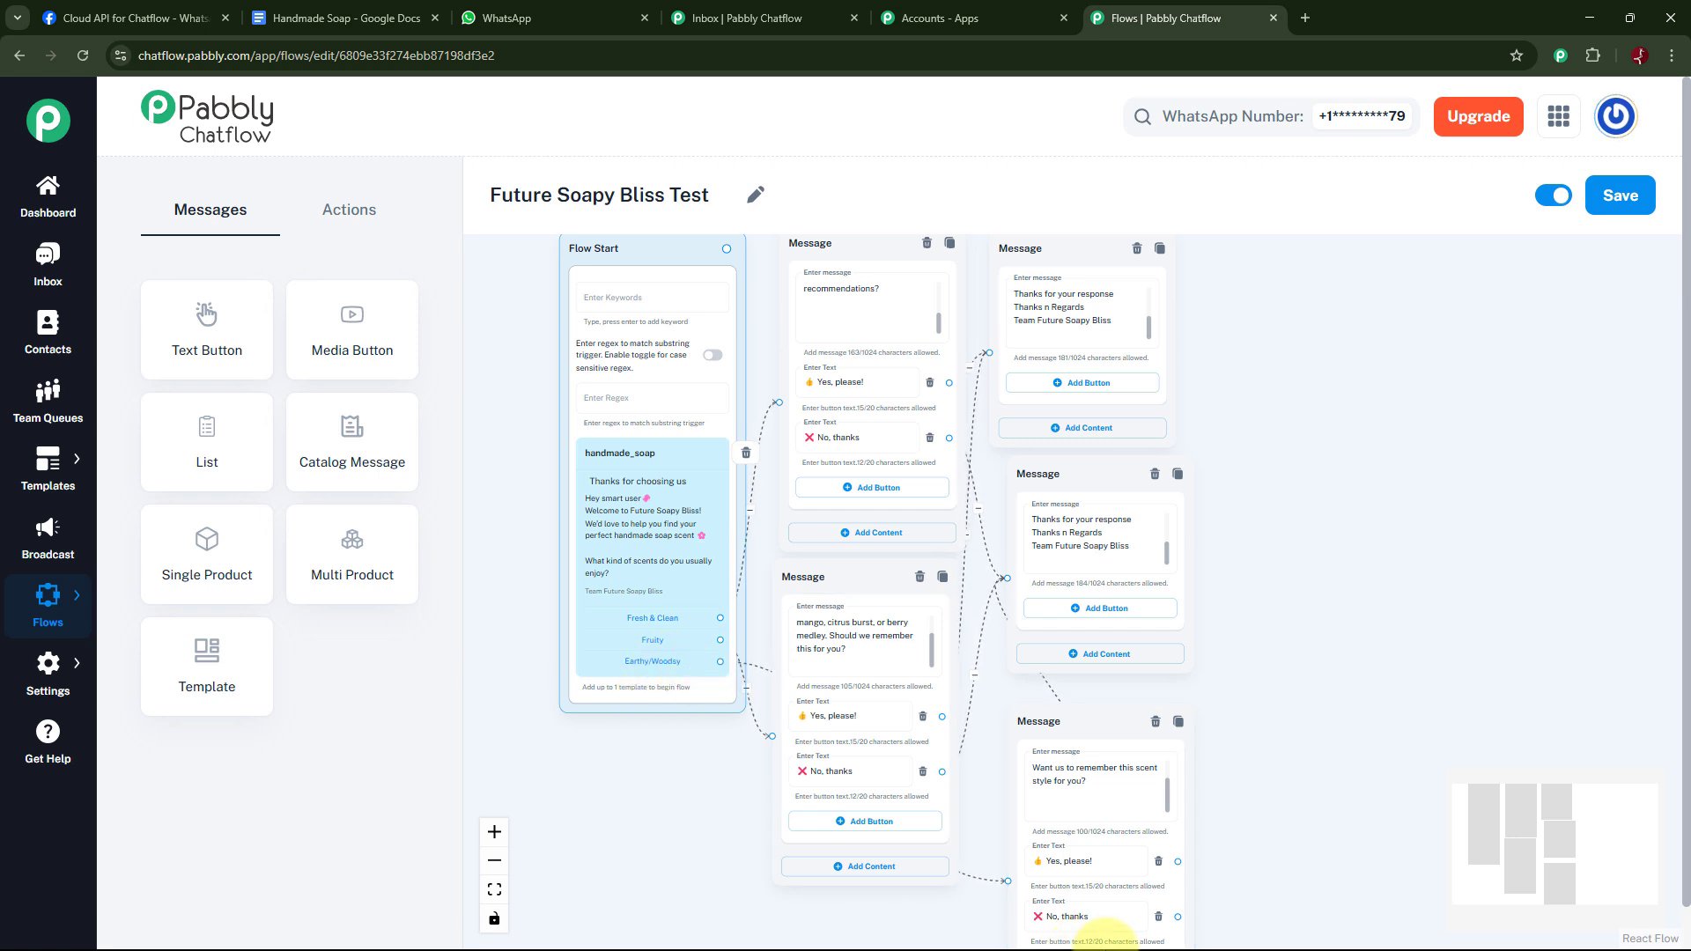
mouse_move(1103, 914)
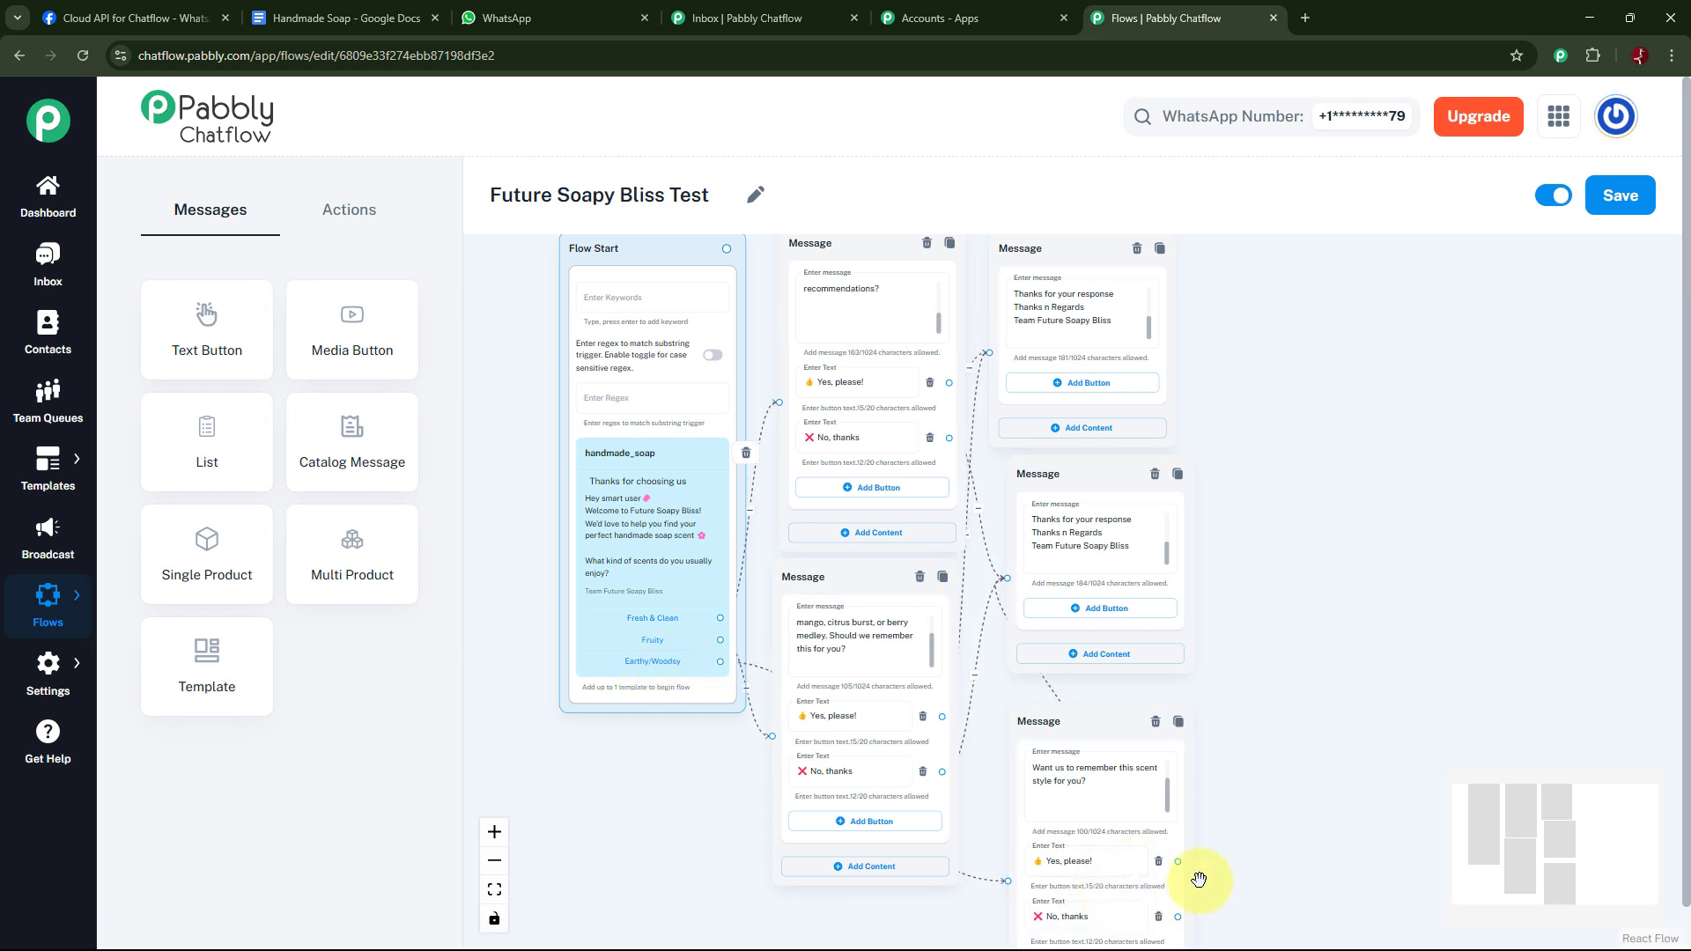
drag(1177, 863, 979, 410)
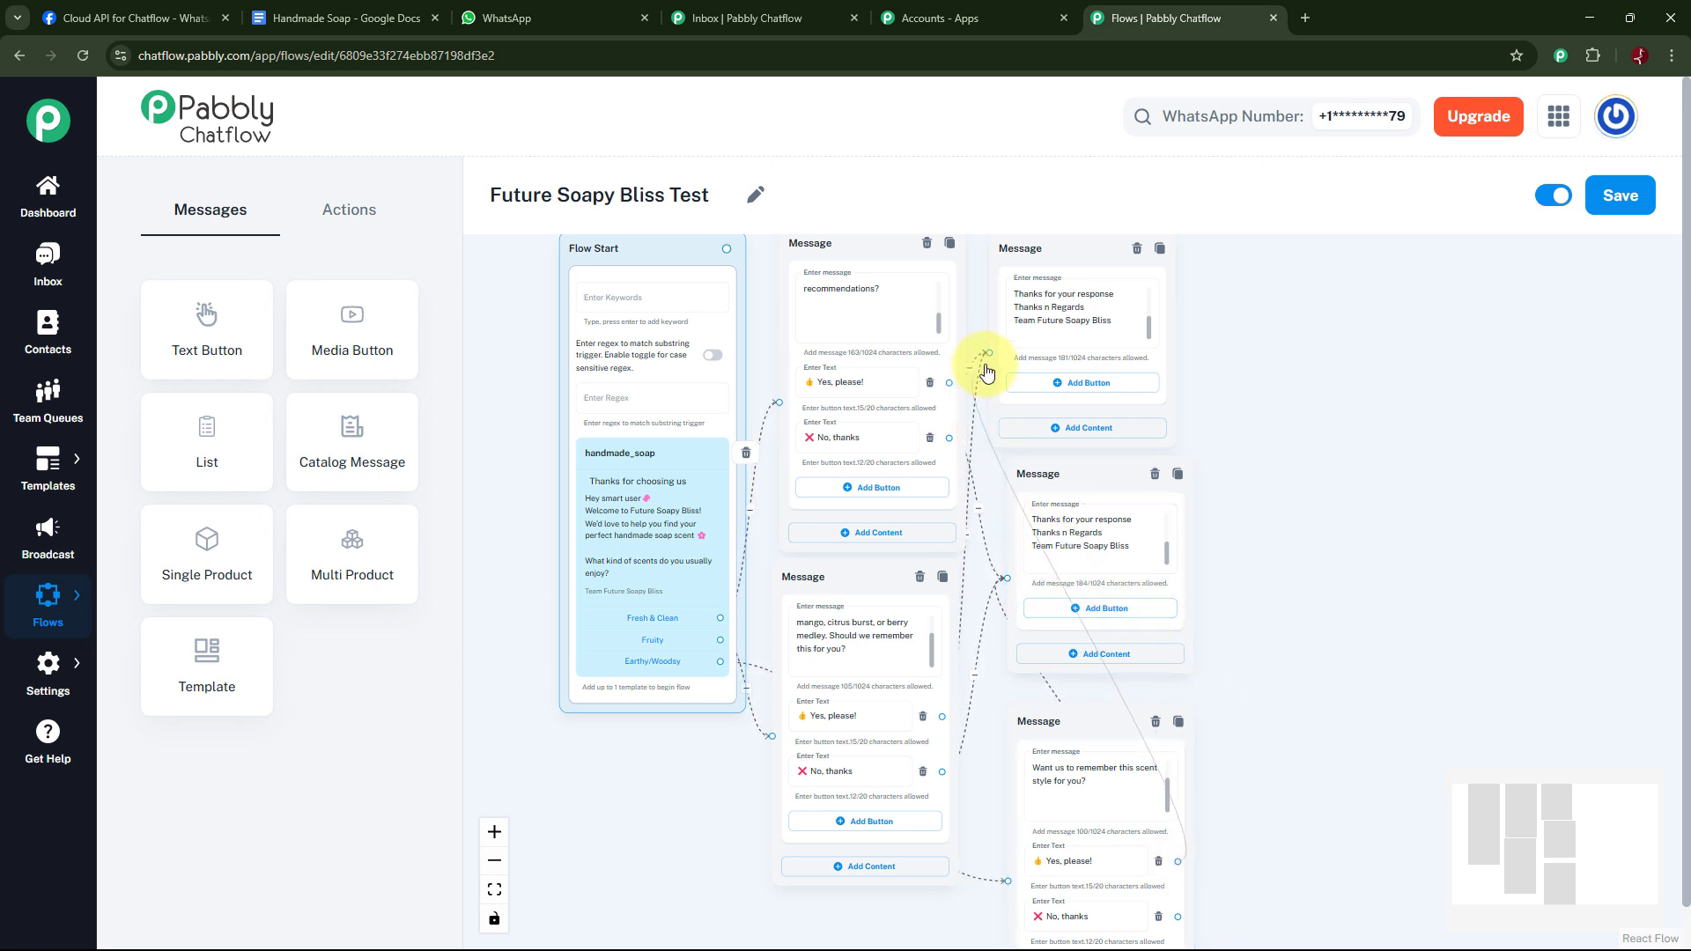
drag(988, 353, 989, 352)
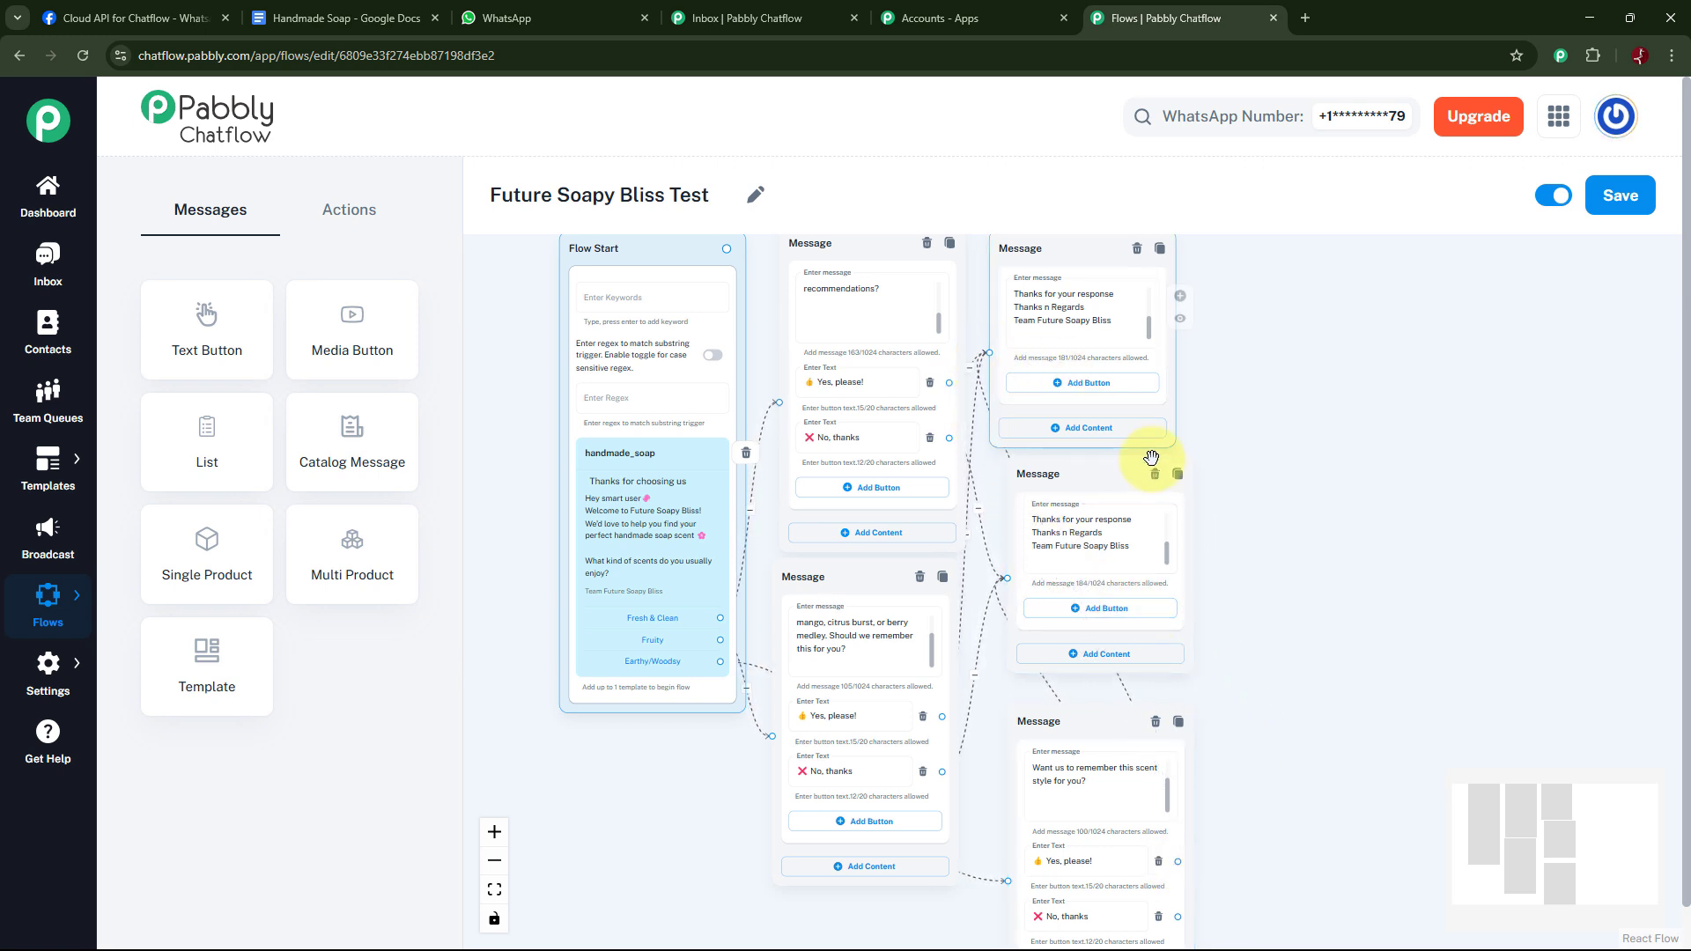
Save the completed Future Soapy Bliss Test flow and dismiss the notification
scroll(1348, 522, down, 3)
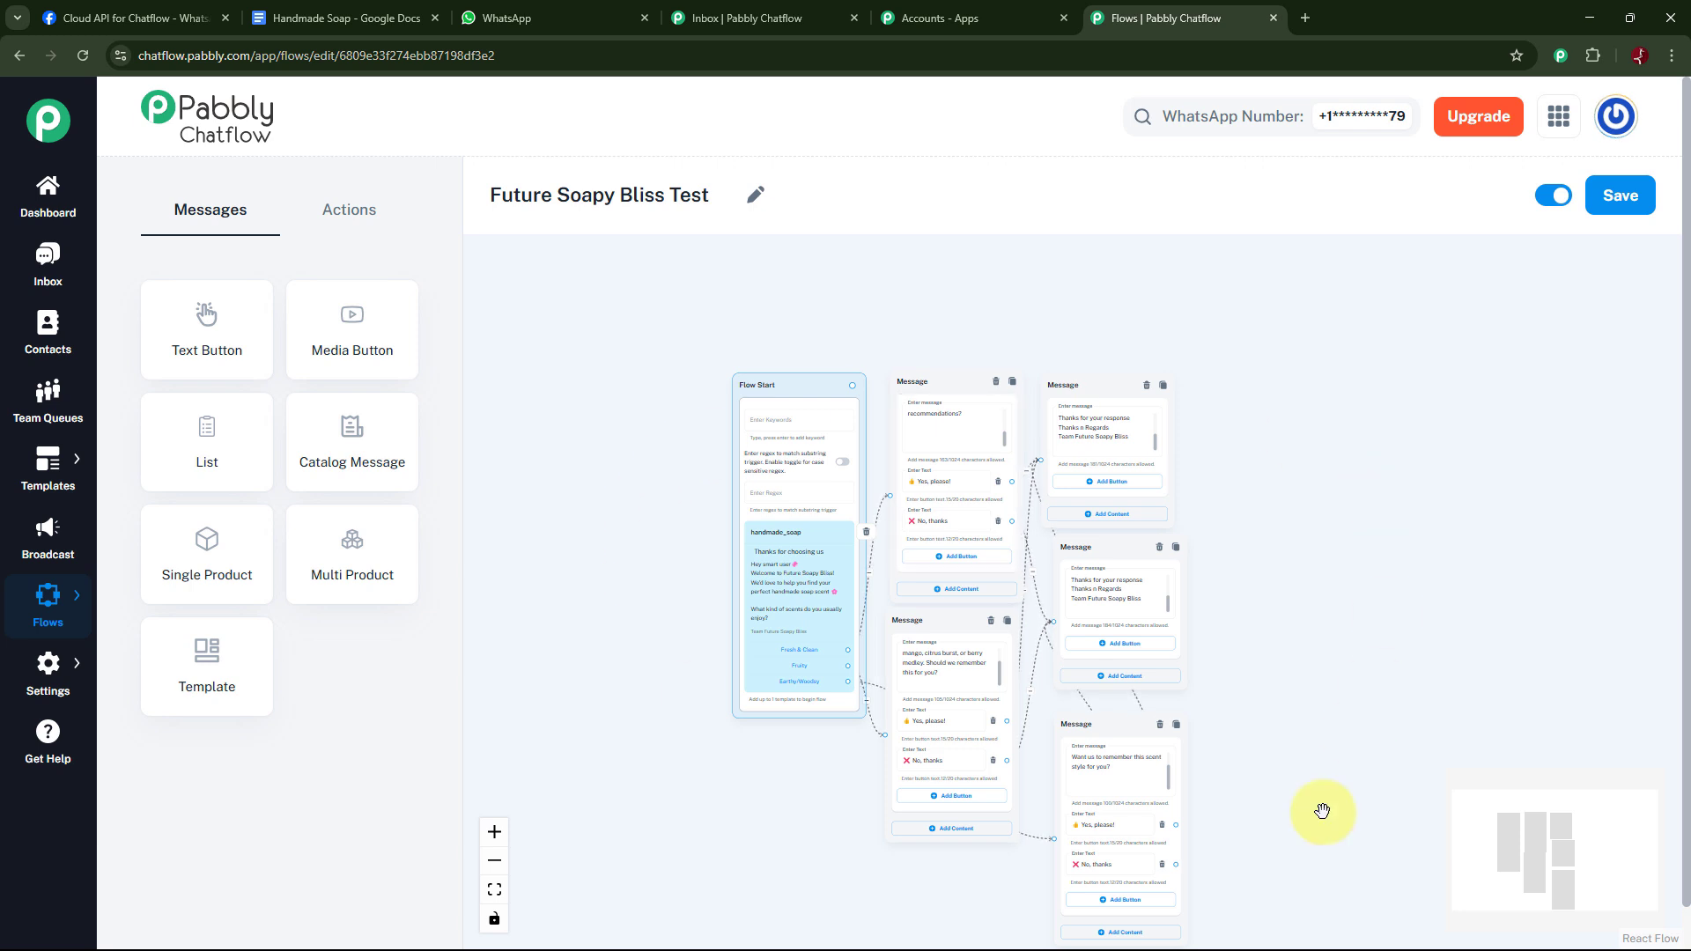
click(1621, 208)
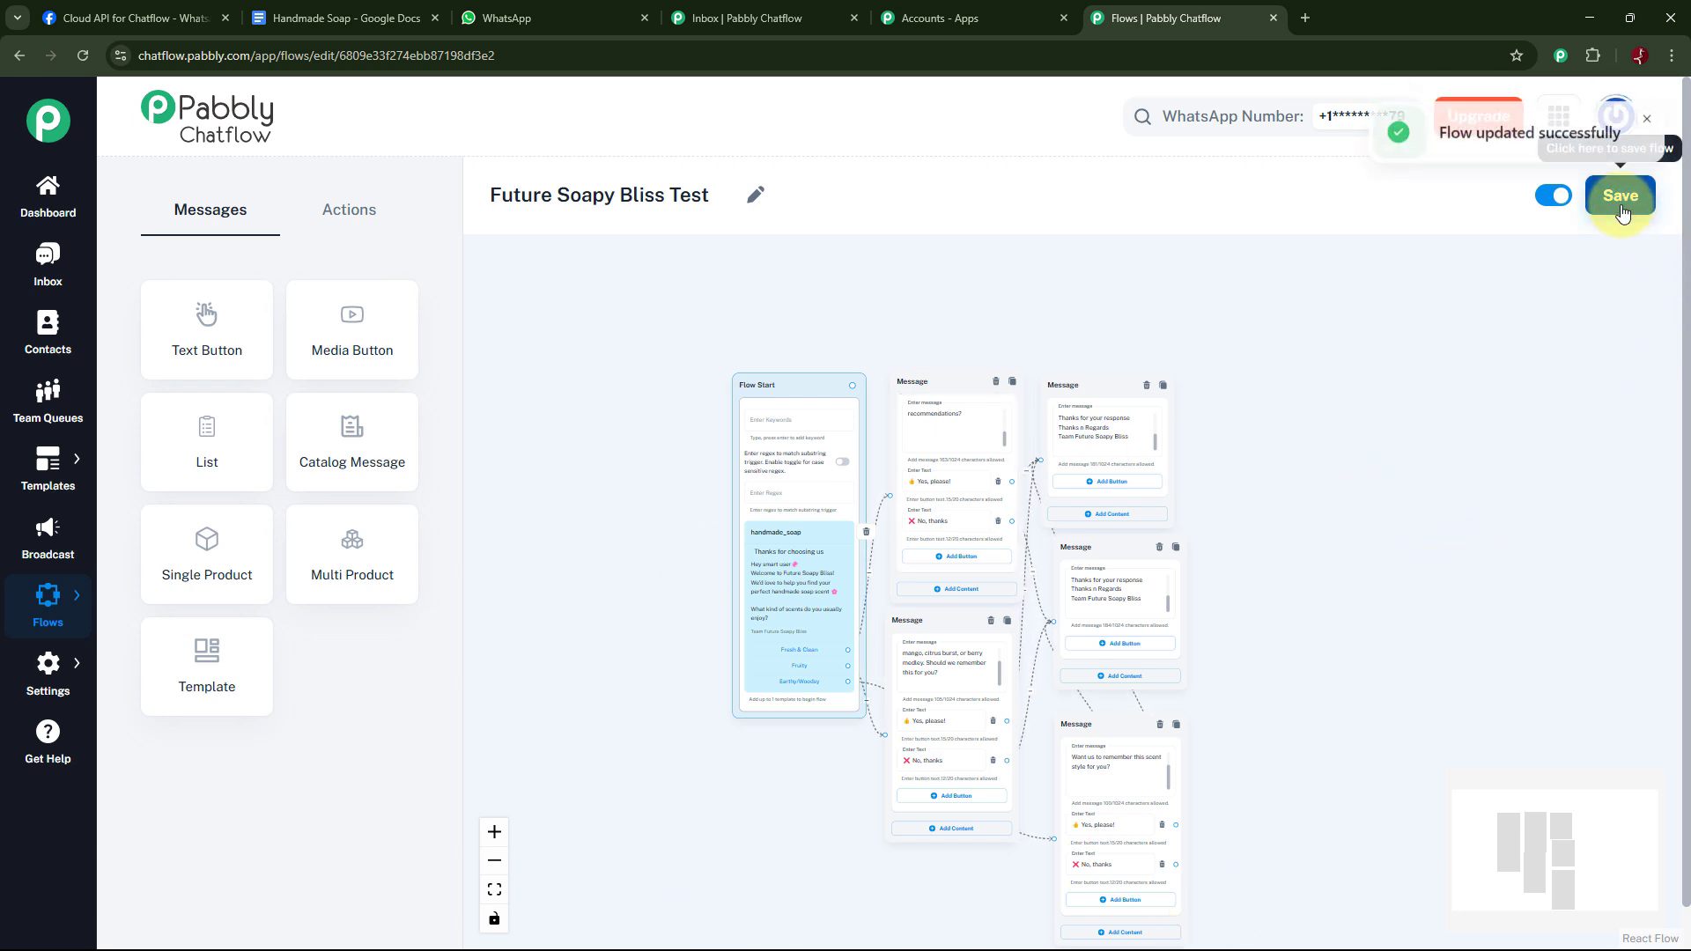
click(1647, 131)
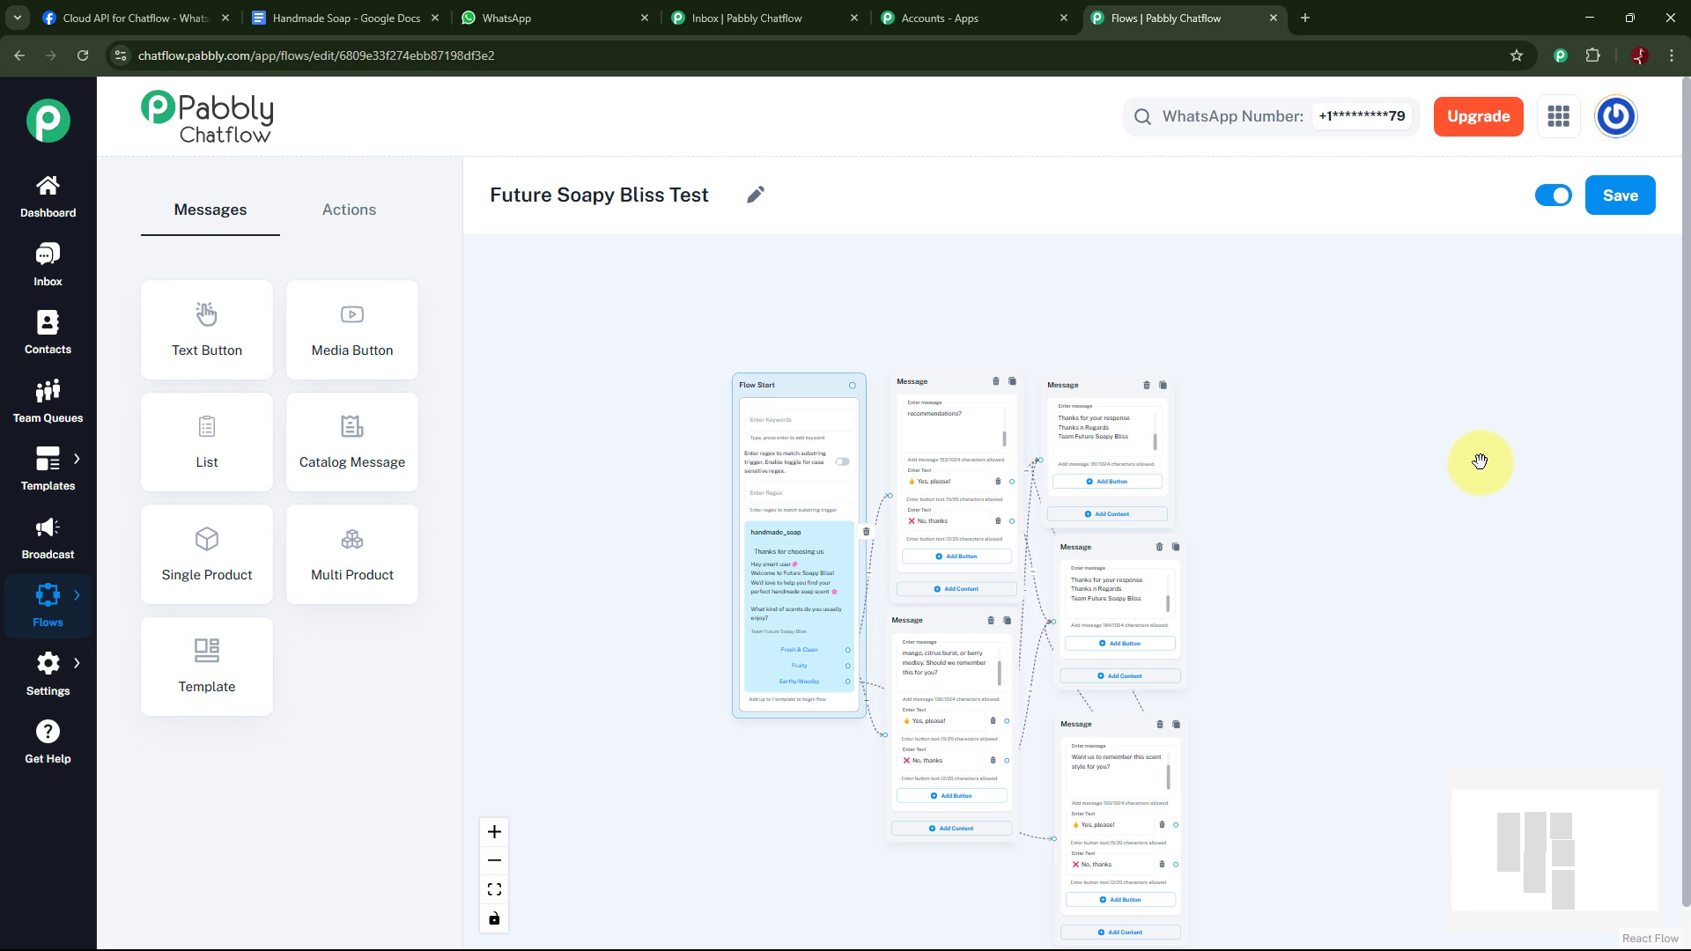
Open the most recent chat in the Inbox and send that contact the approved handmade_soap template
click(47, 280)
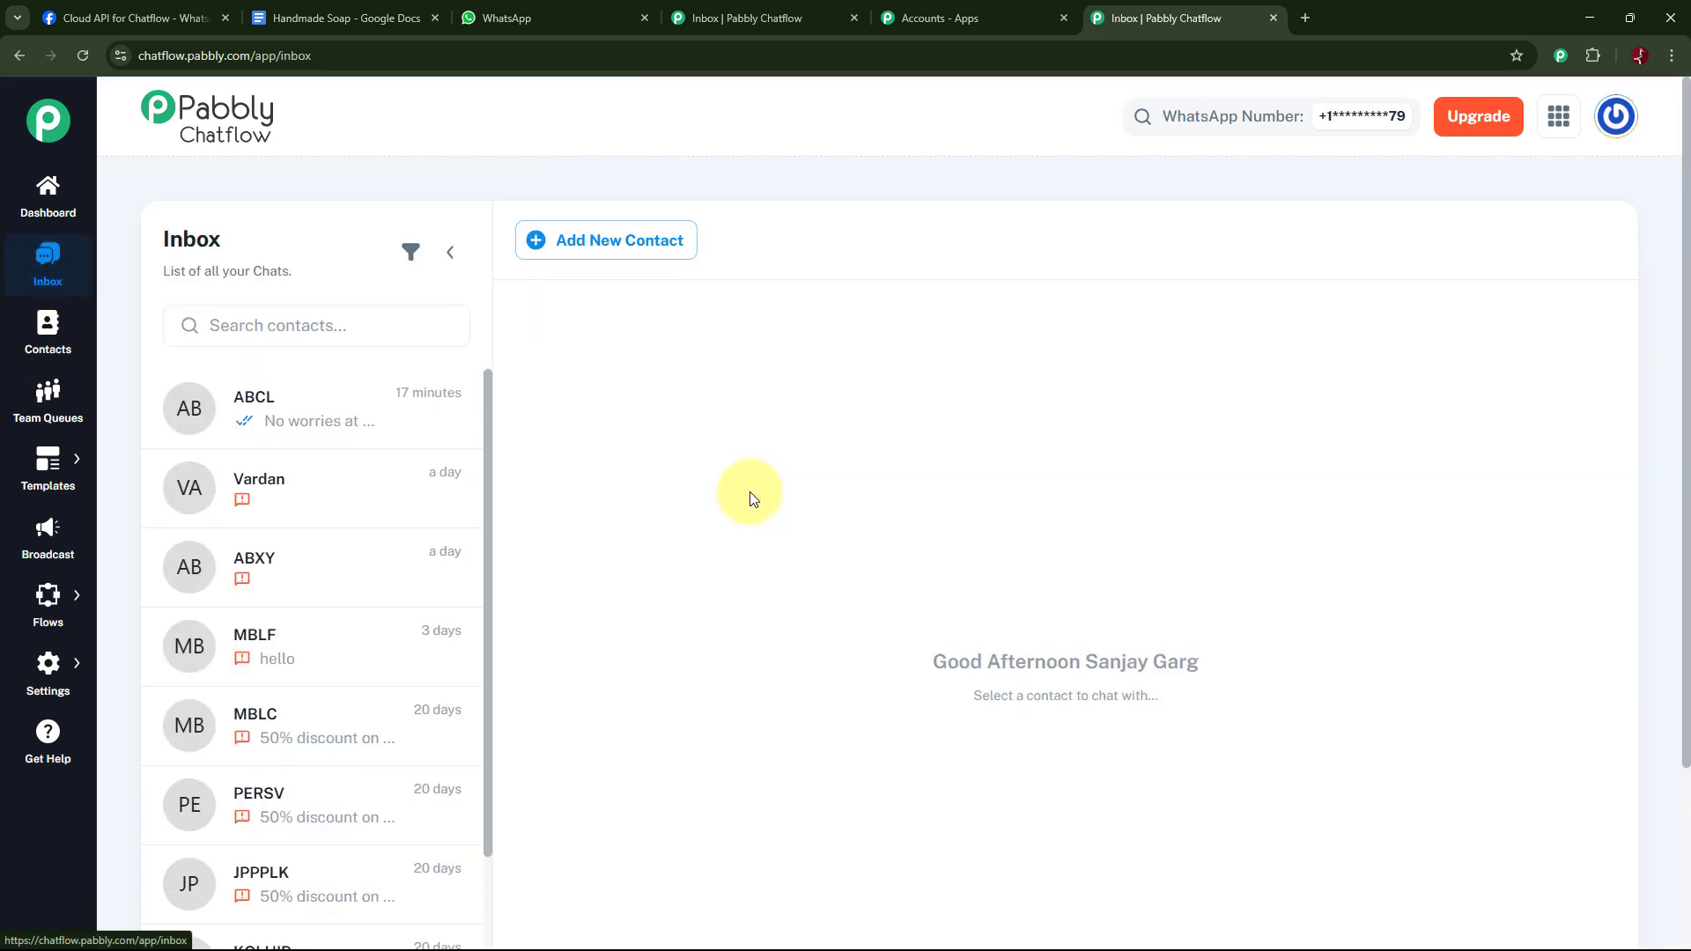
click(246, 413)
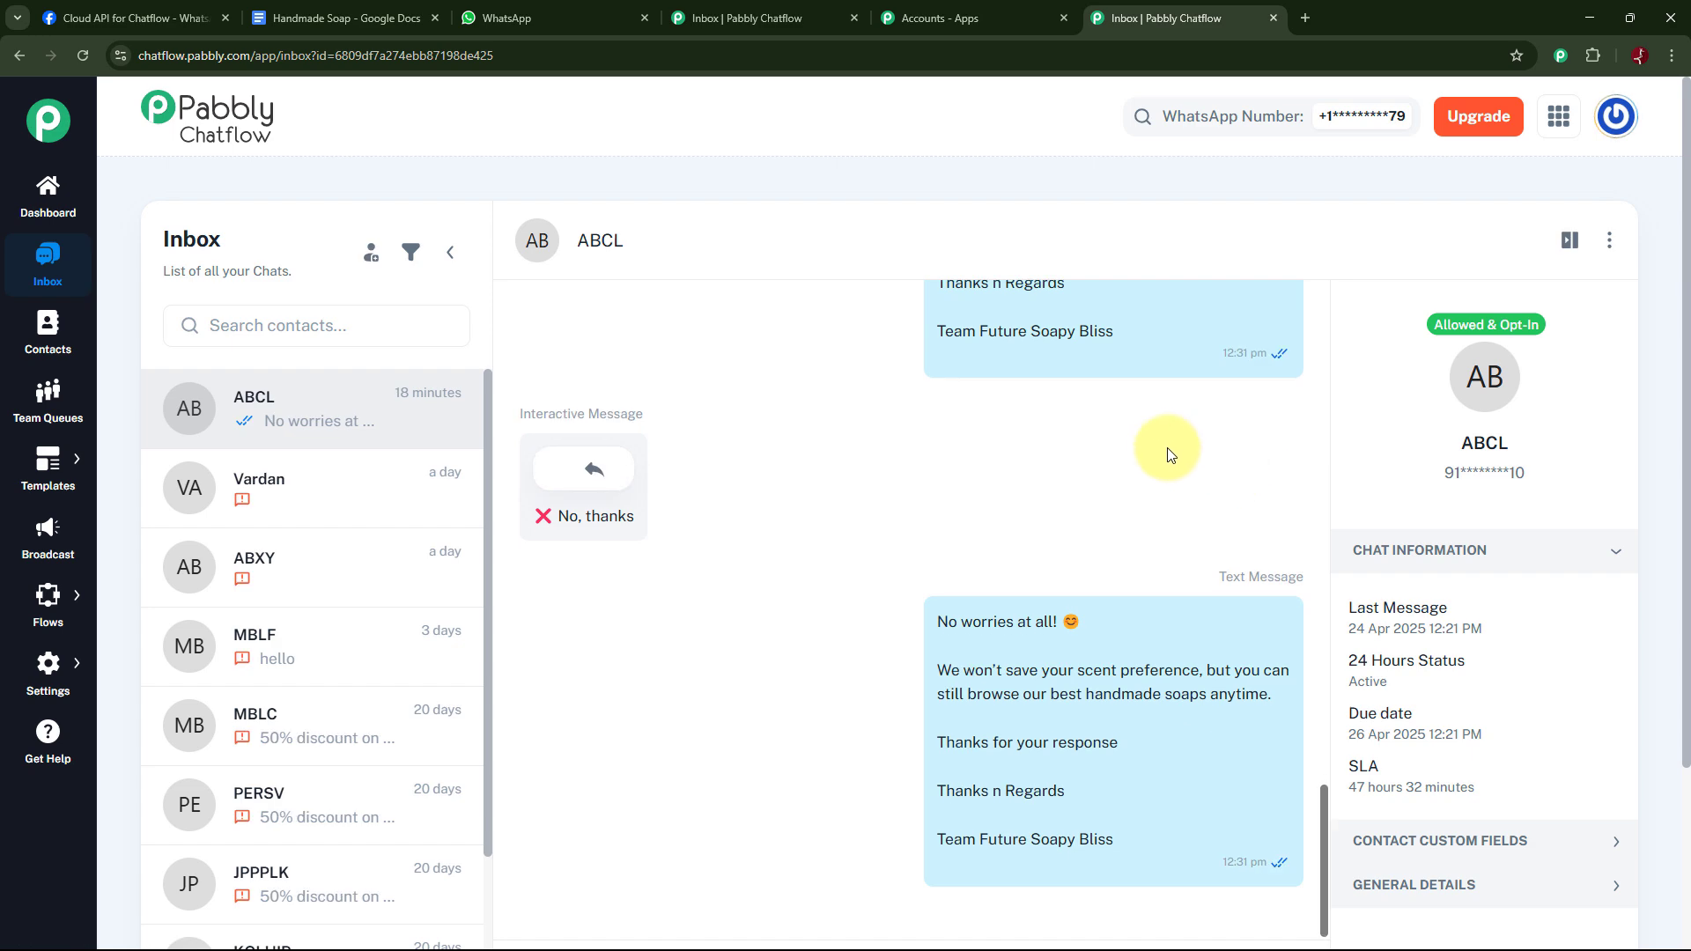
scroll(1162, 529, down, 3)
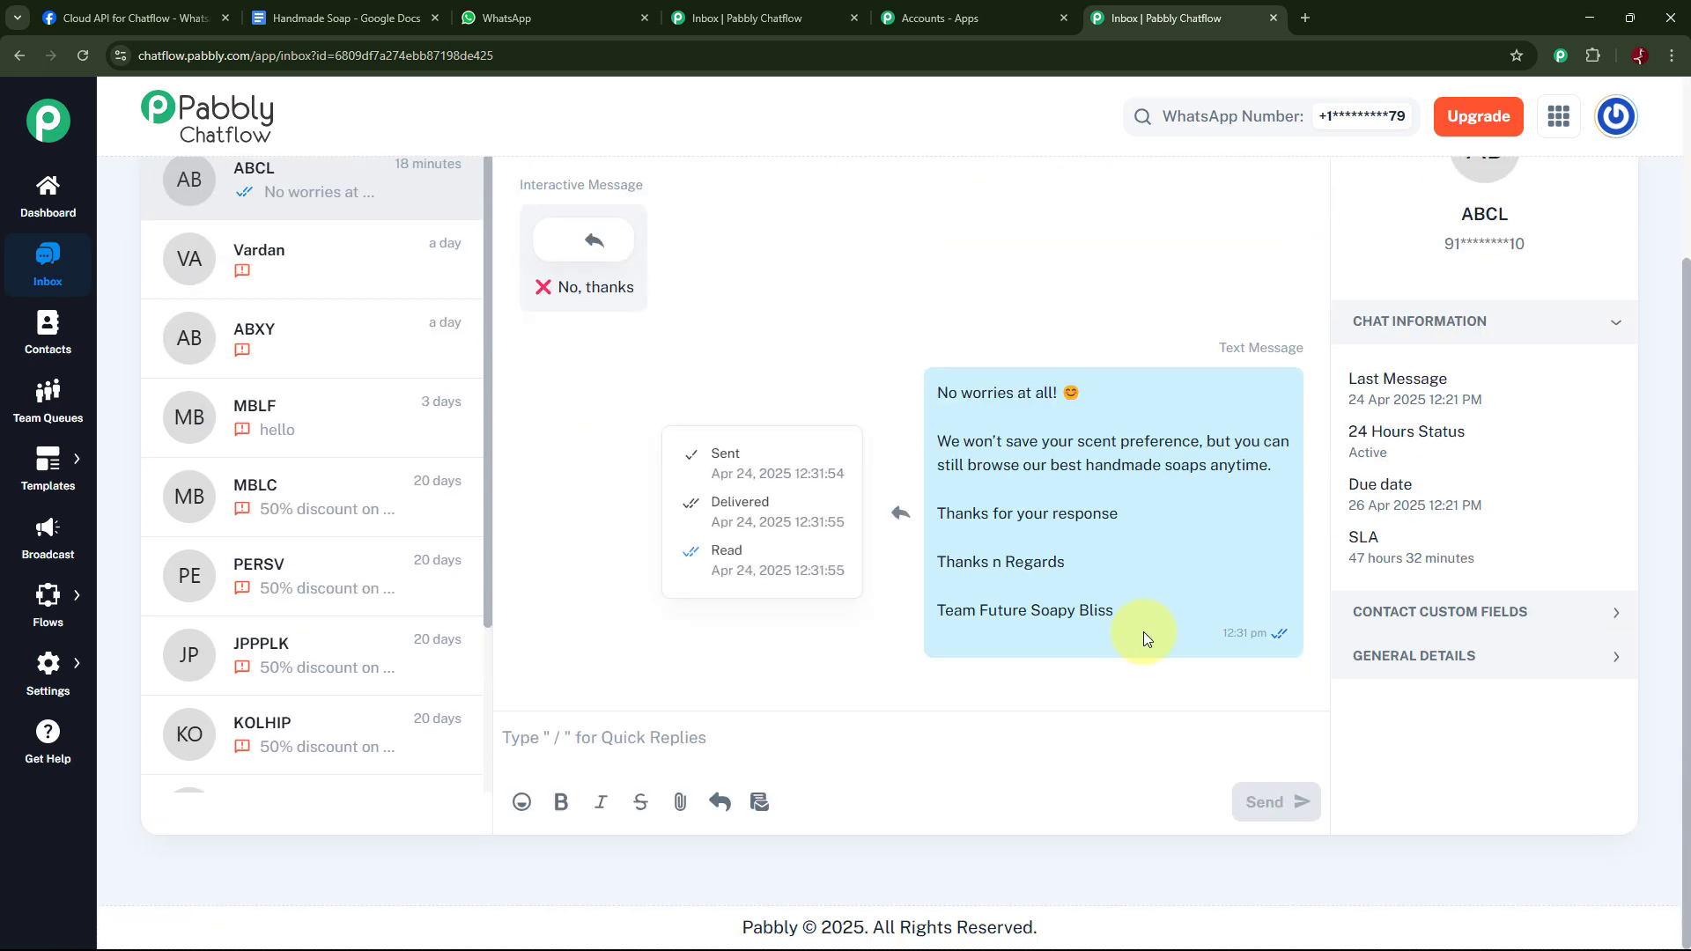
click(758, 803)
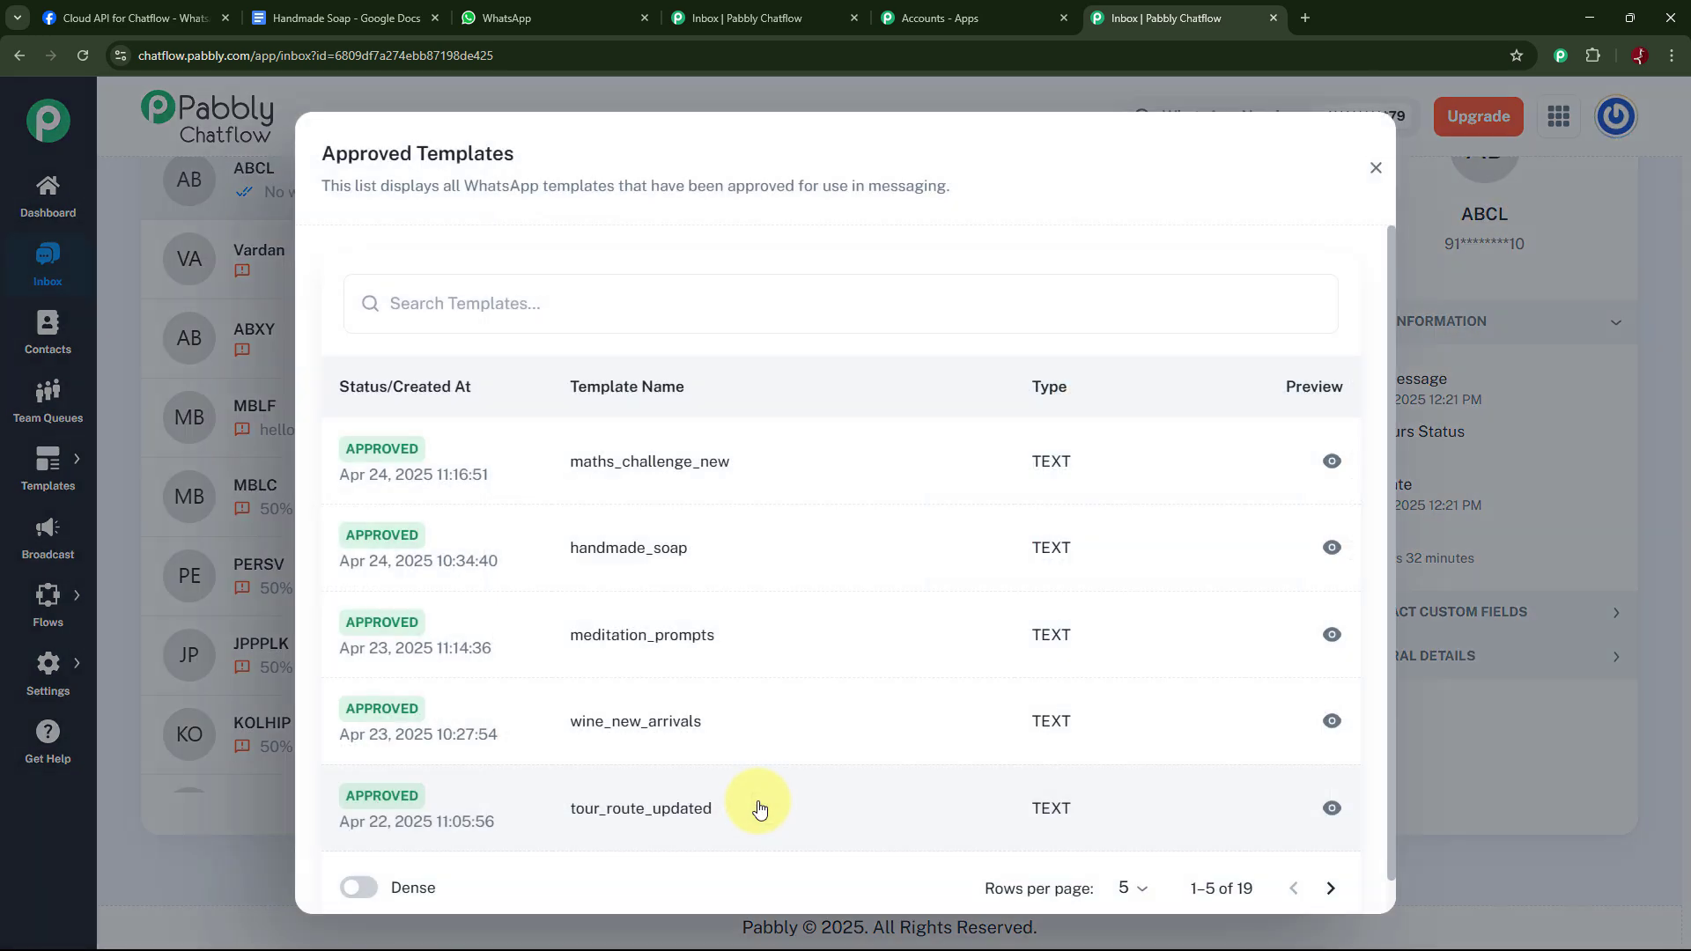
click(602, 551)
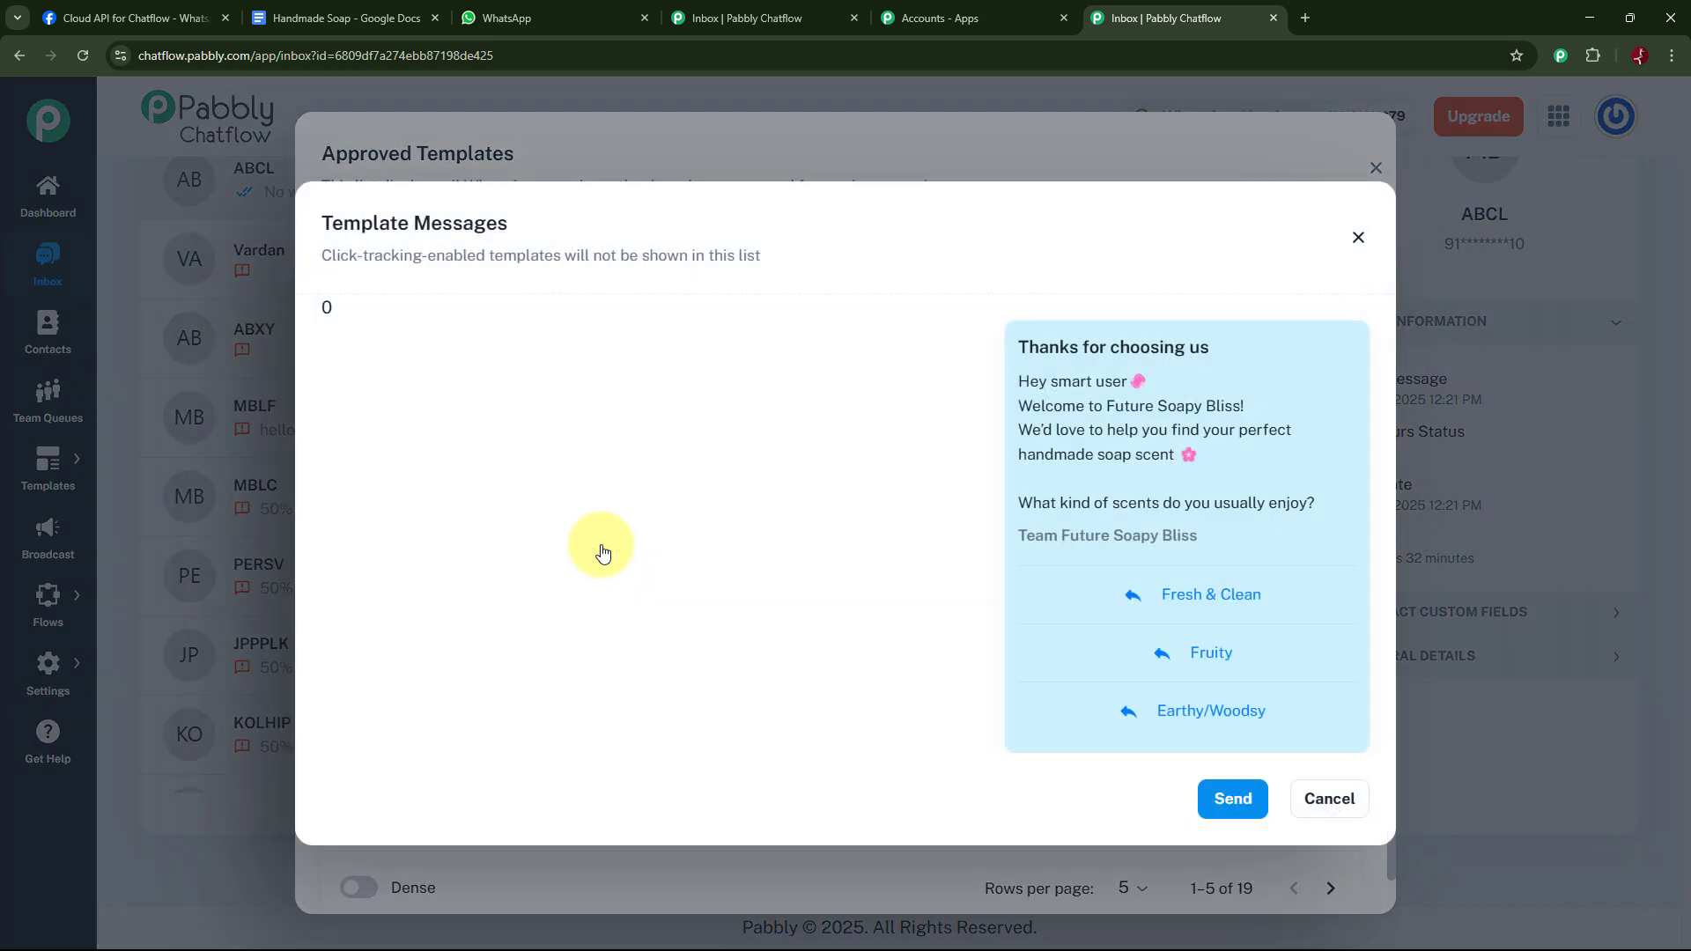
click(1230, 797)
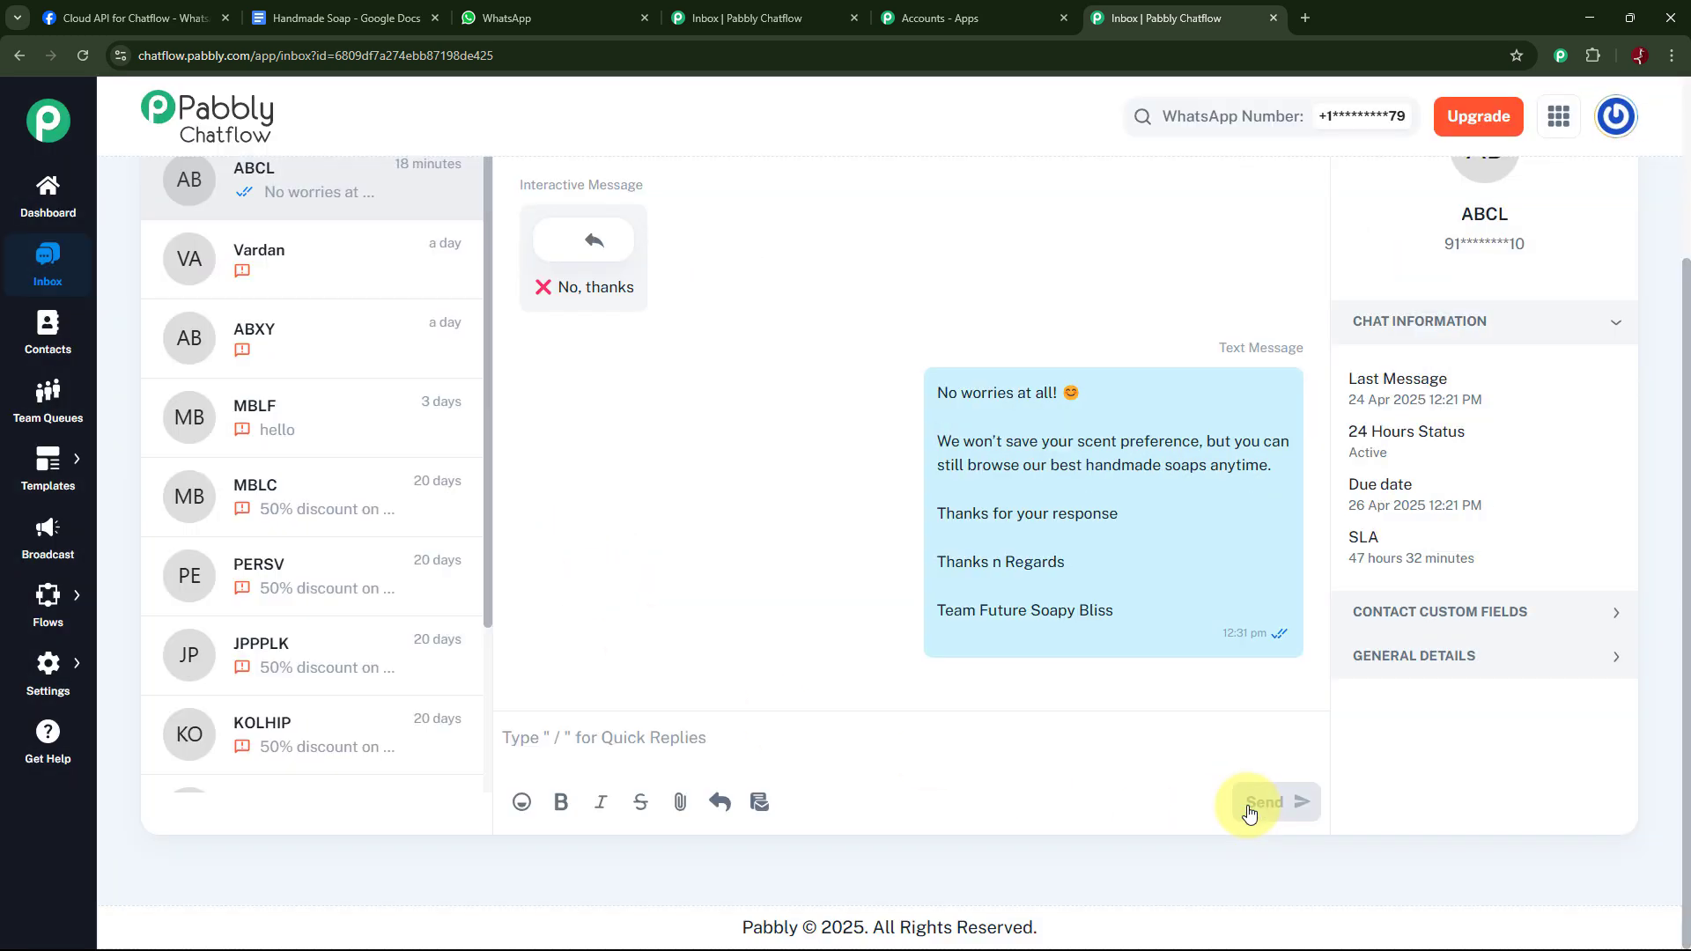
mouse_move(1133, 352)
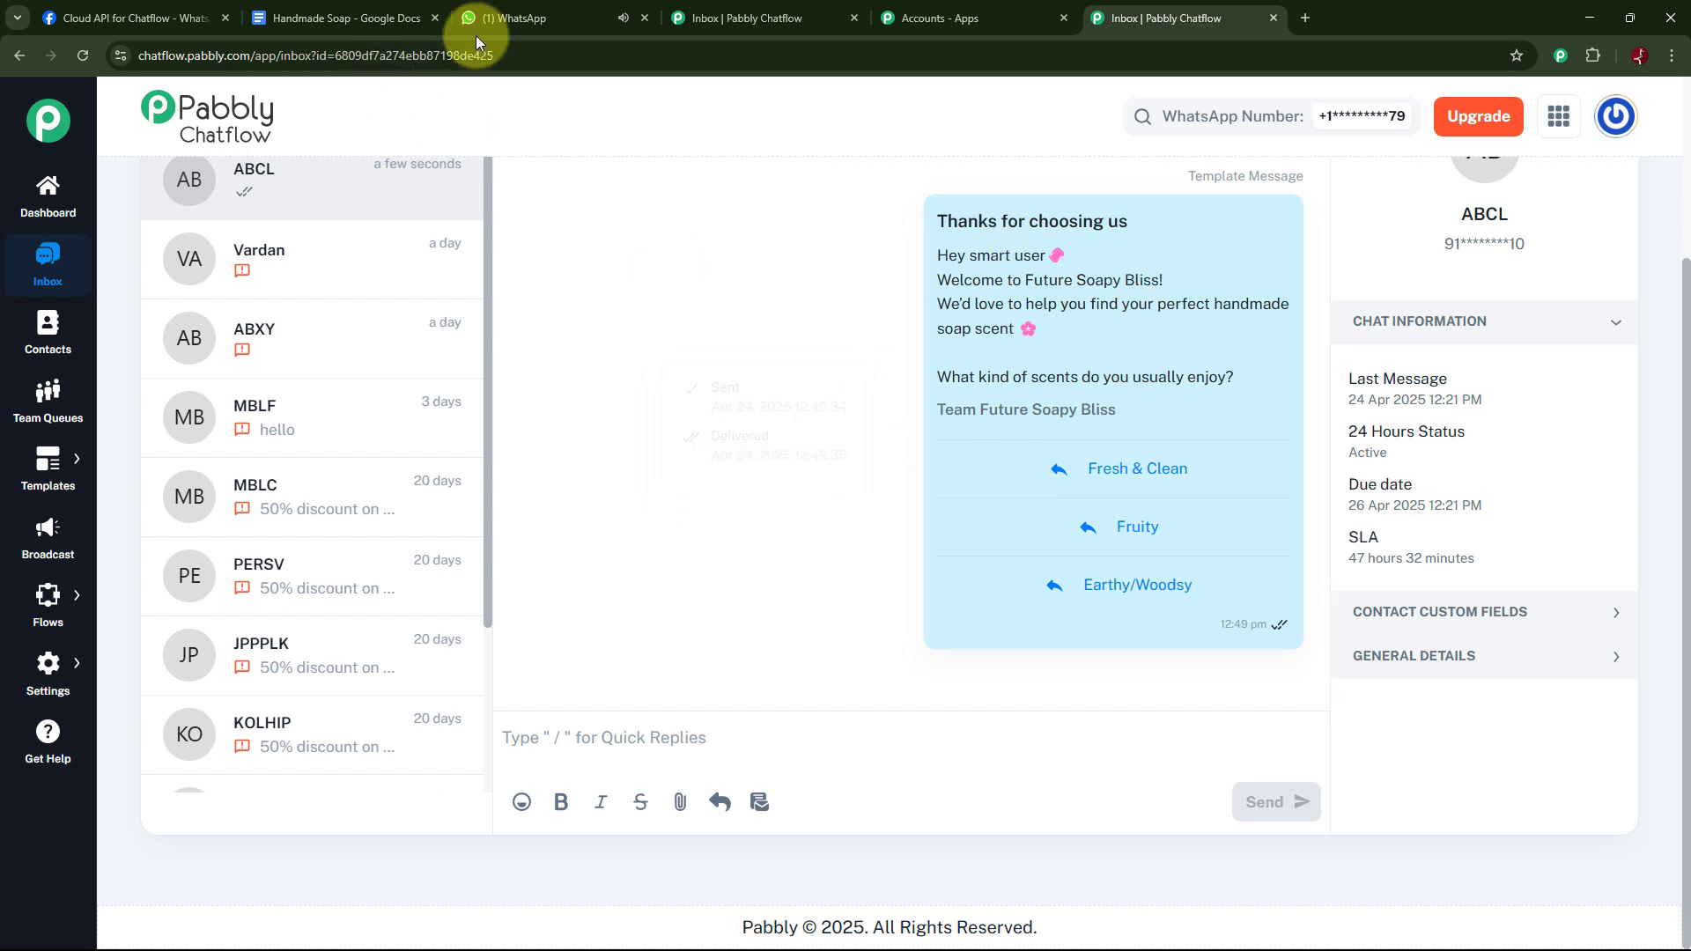
Switch to WhatsApp Web and test the flow by choosing Fresh & Clean, answering "👍 Yes, please!" and also "❌ No, thanks"
click(521, 18)
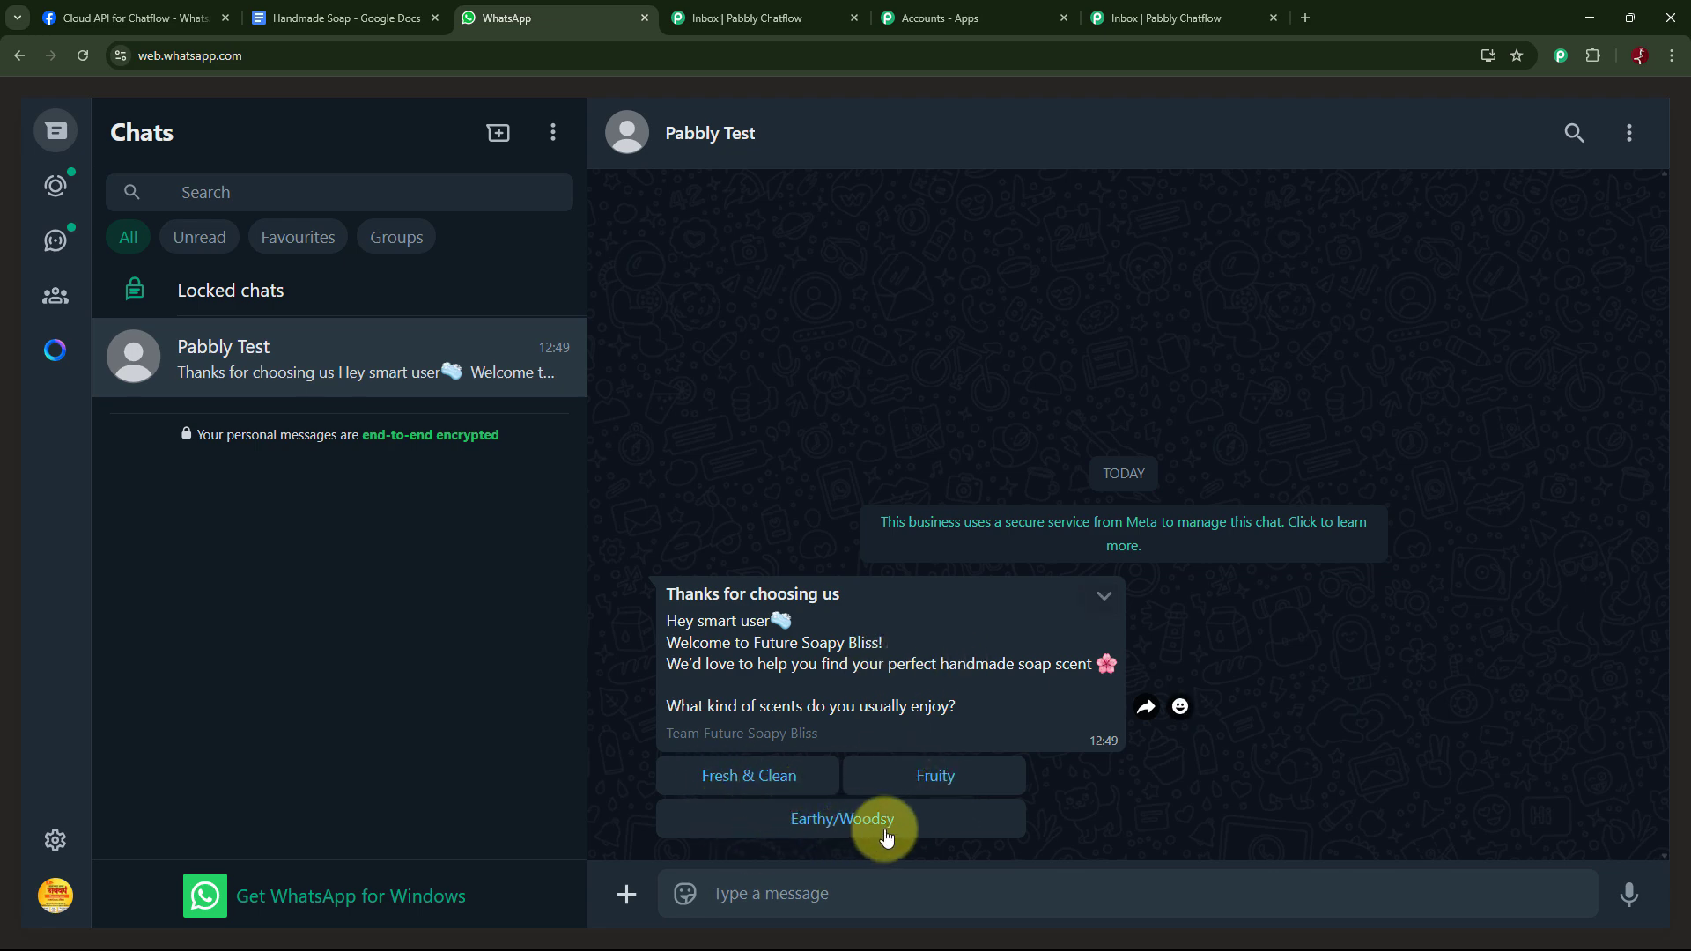
click(780, 780)
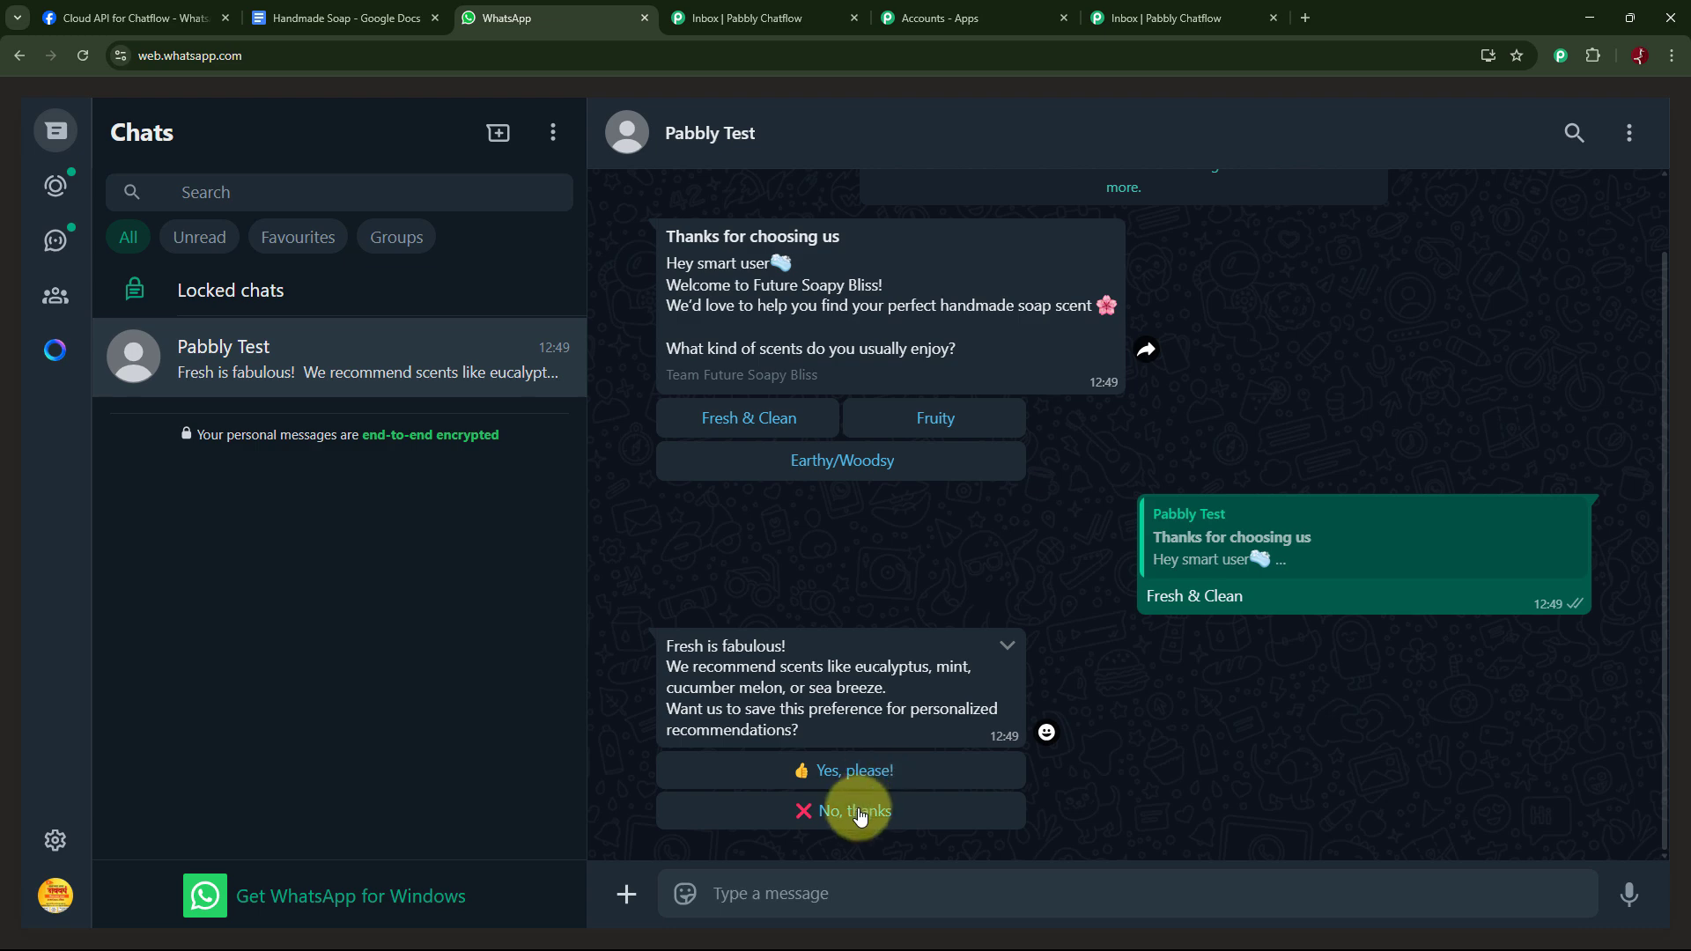
click(876, 780)
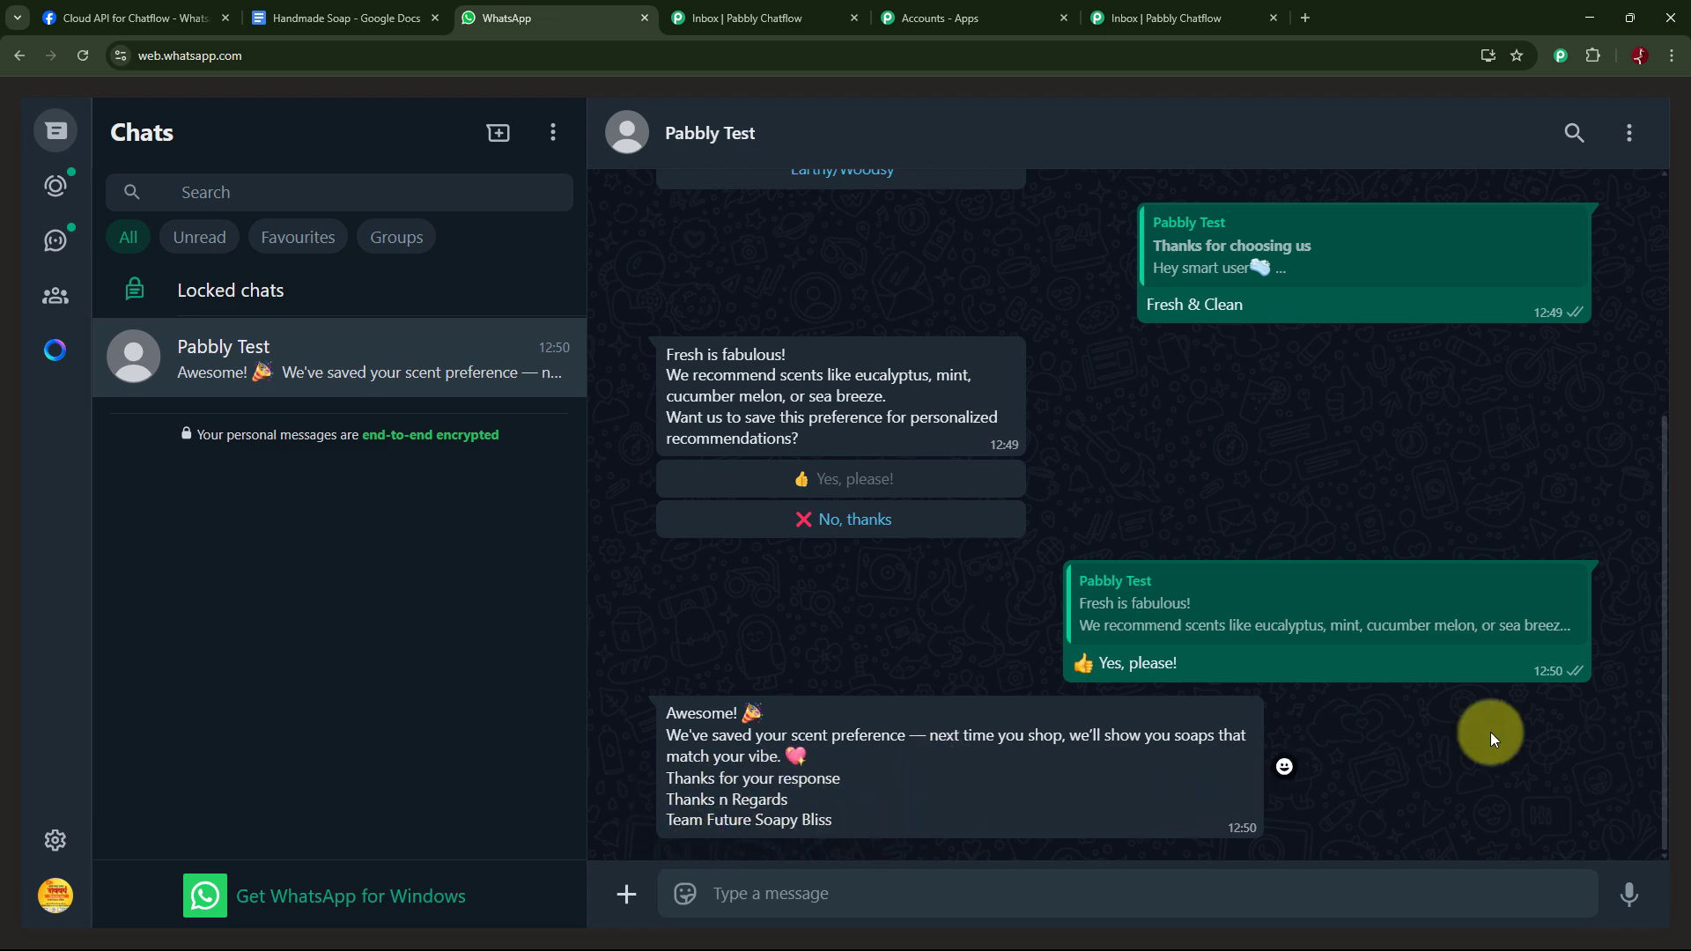
scroll(1094, 634, up, 2)
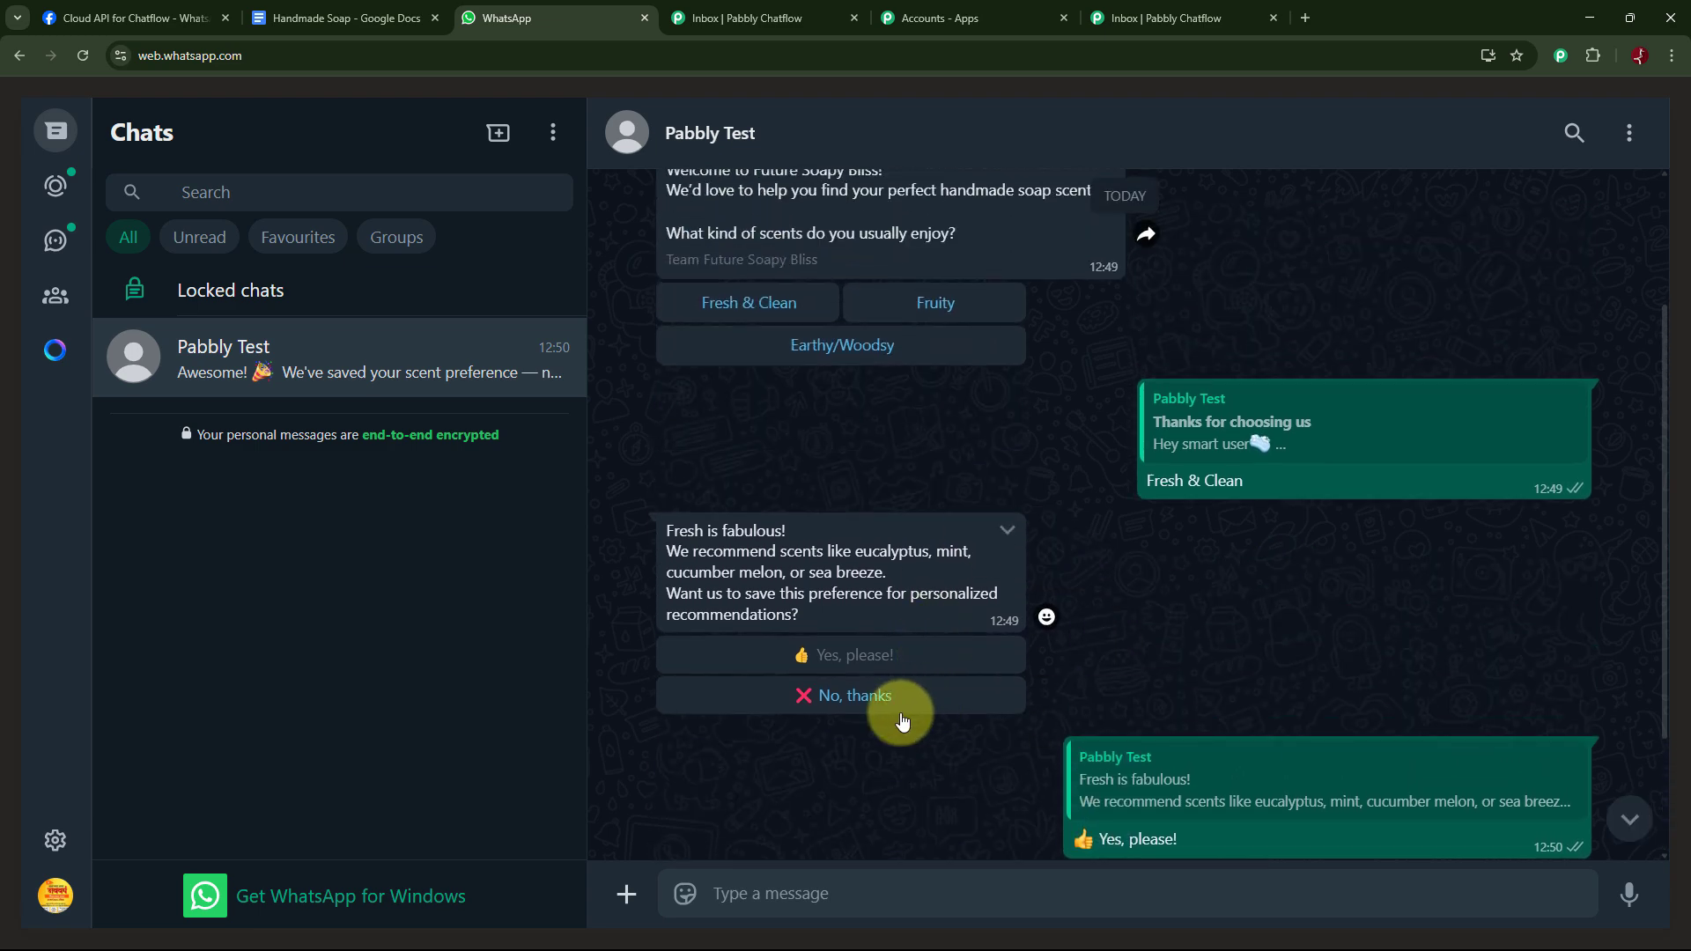
click(903, 720)
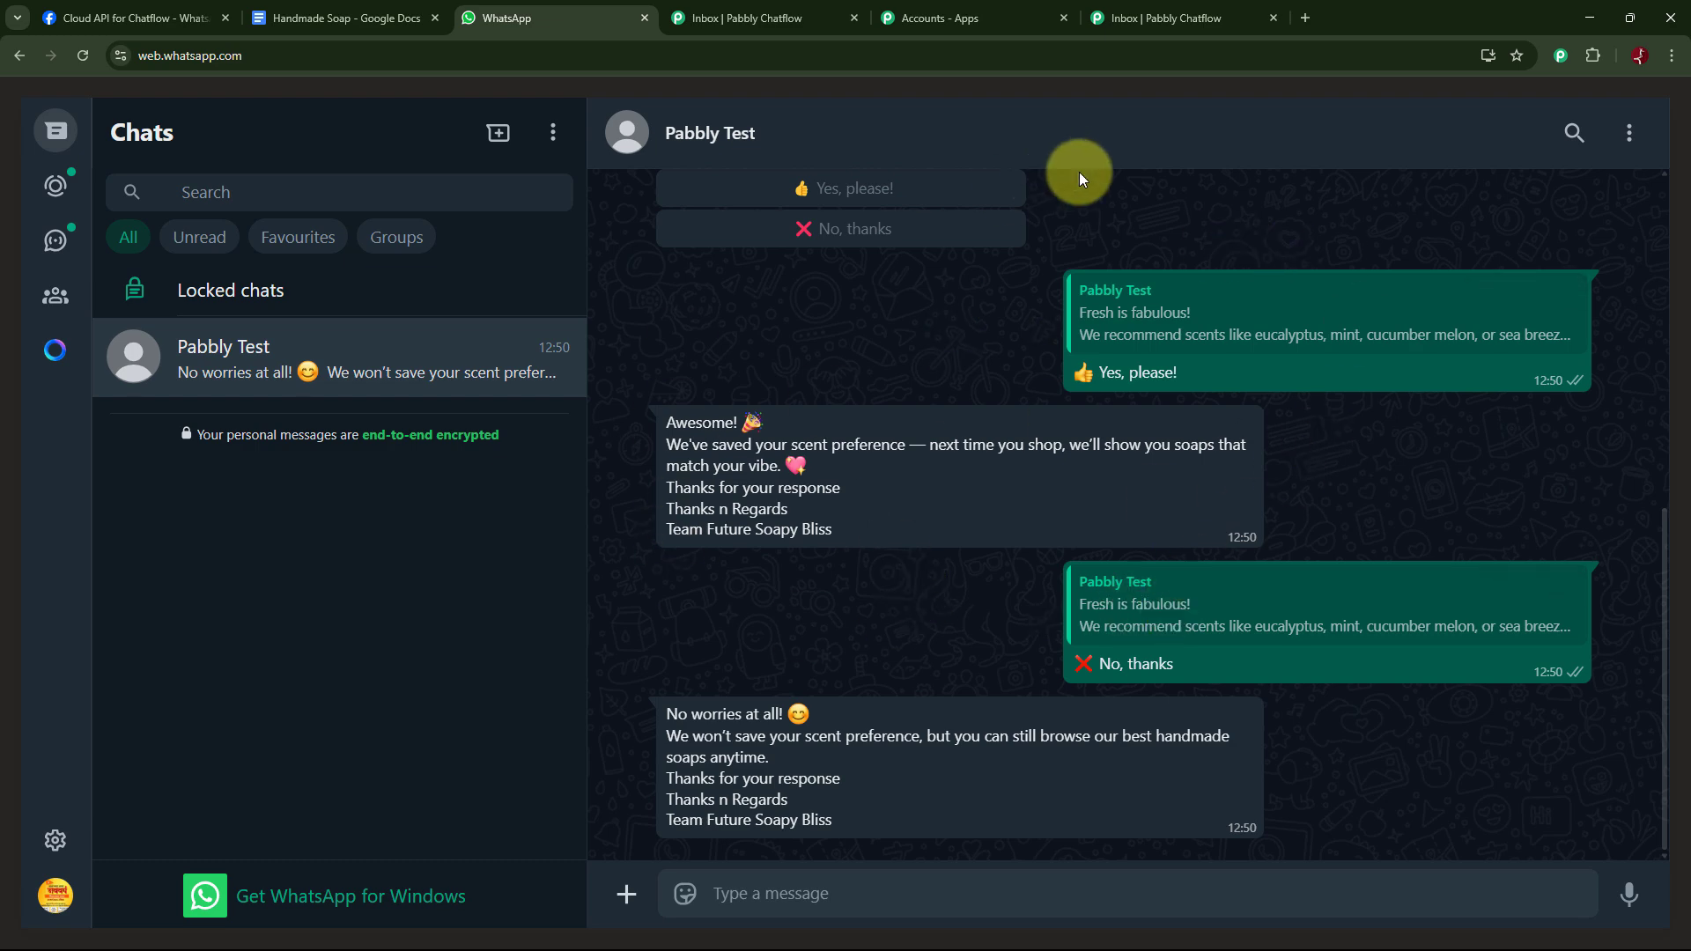
Return to Pabbly Chatflow, check the chat in the Inbox and open the Dashboard to view the message credits
click(1165, 18)
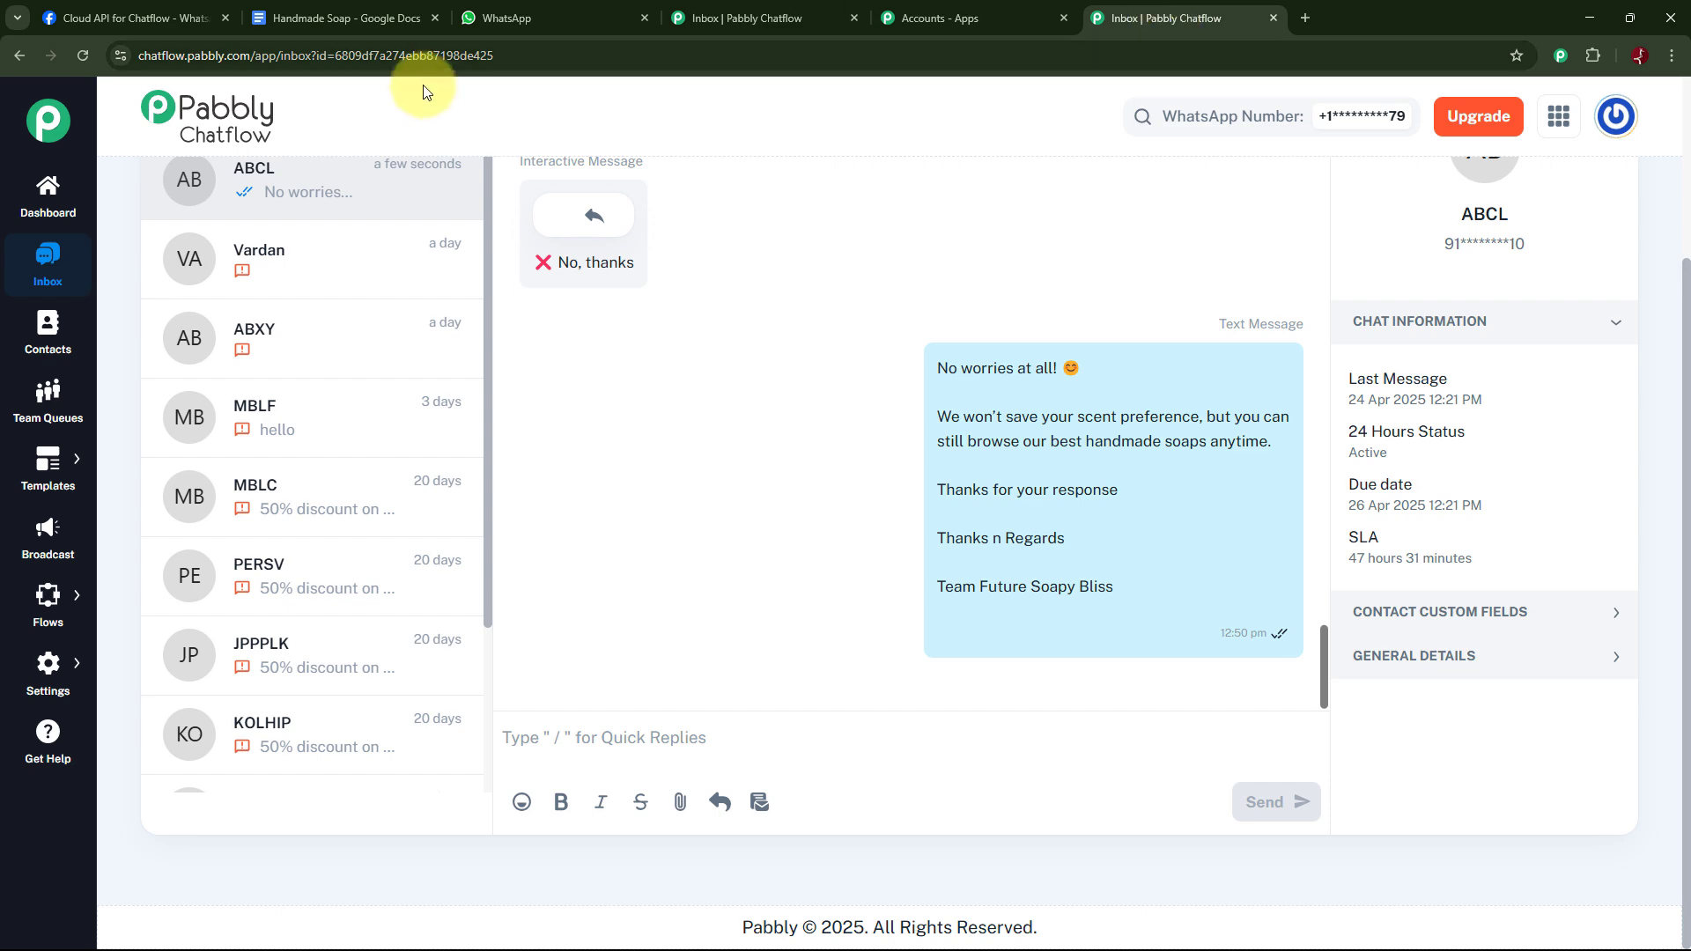
click(37, 212)
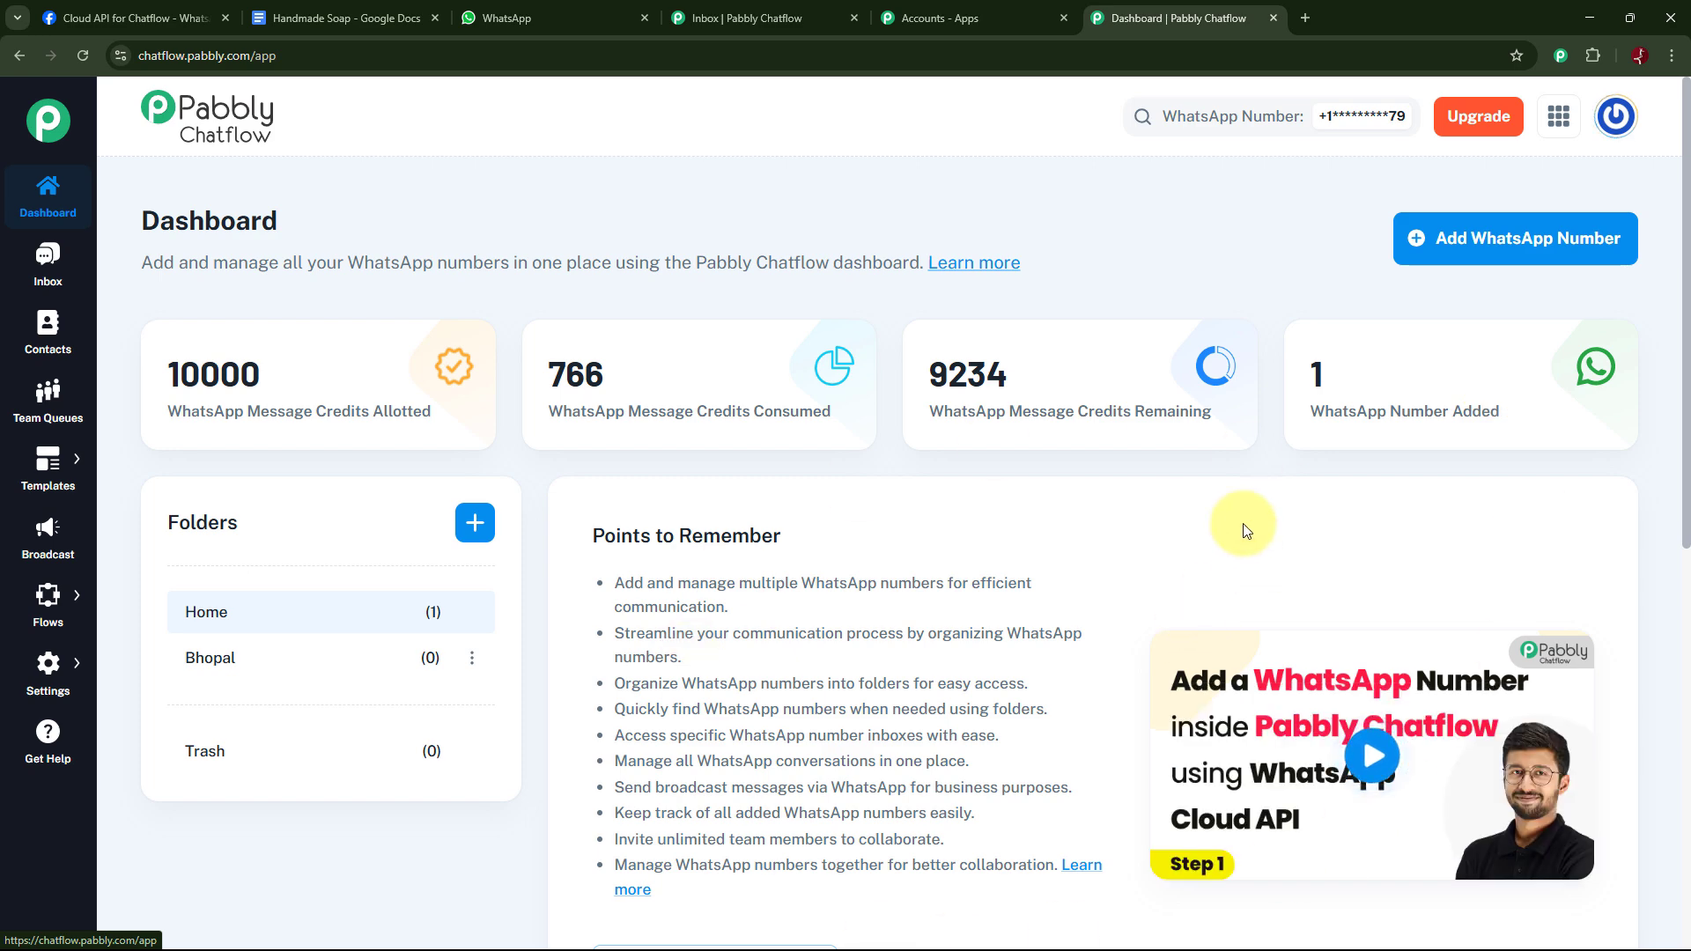
mouse_move(320, 337)
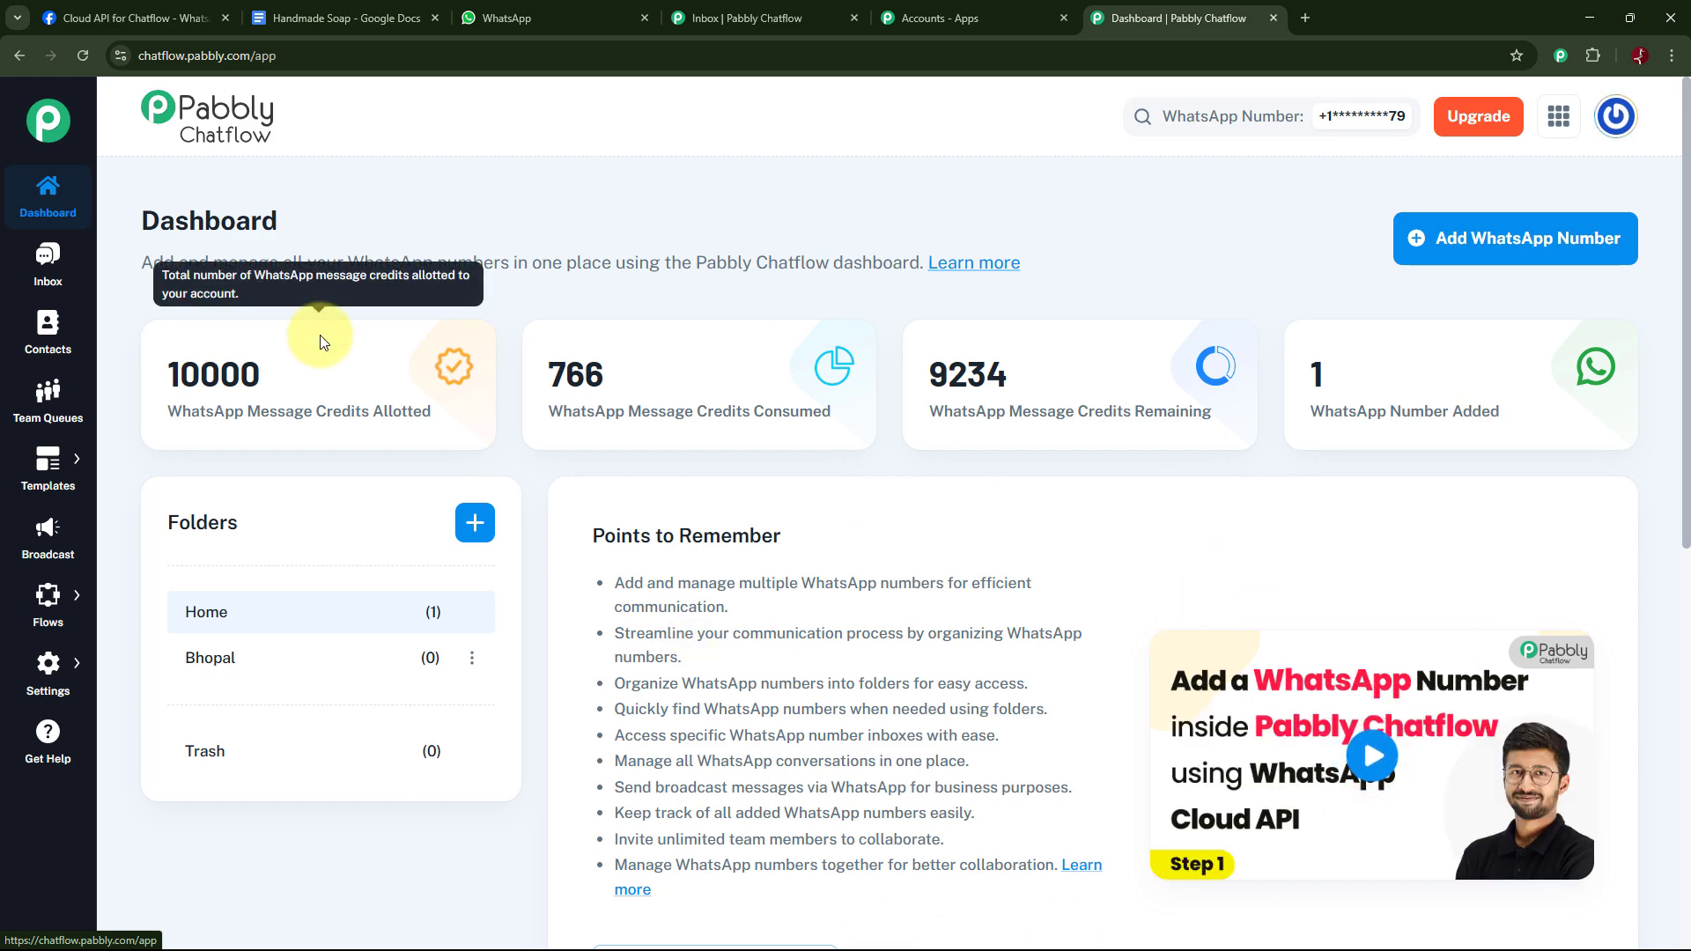
Open the most recent chat in the Inbox and find the latest "Thanks for choosing us" template message in its history
click(44, 294)
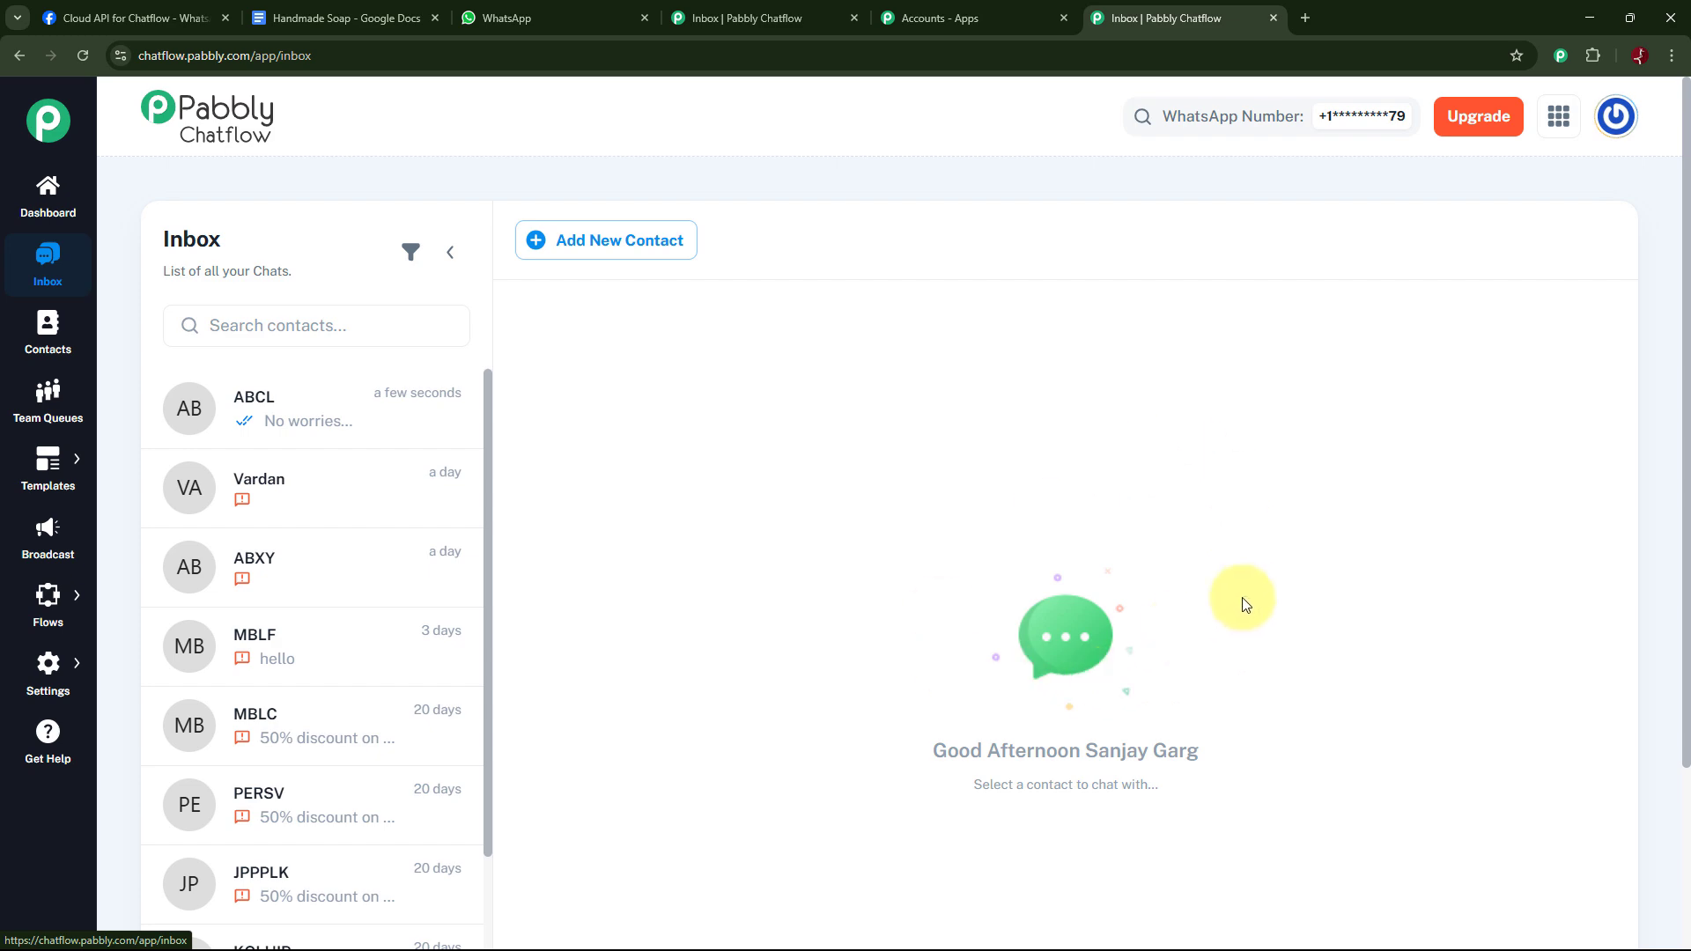
click(264, 421)
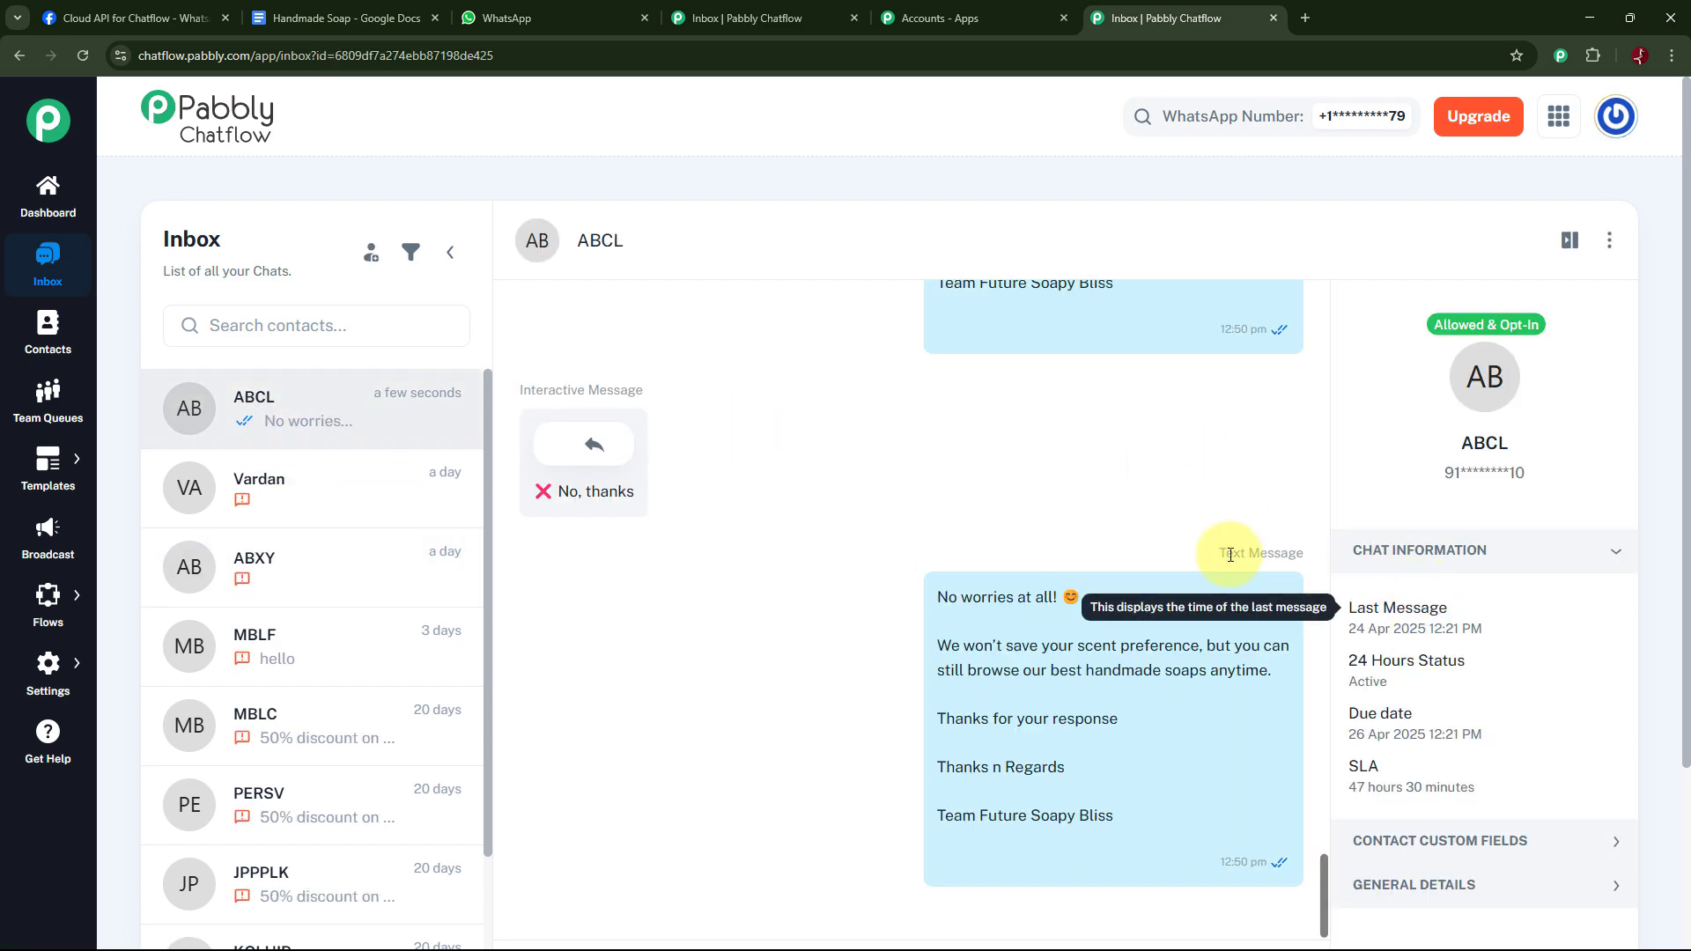
scroll(1157, 555, up, 6)
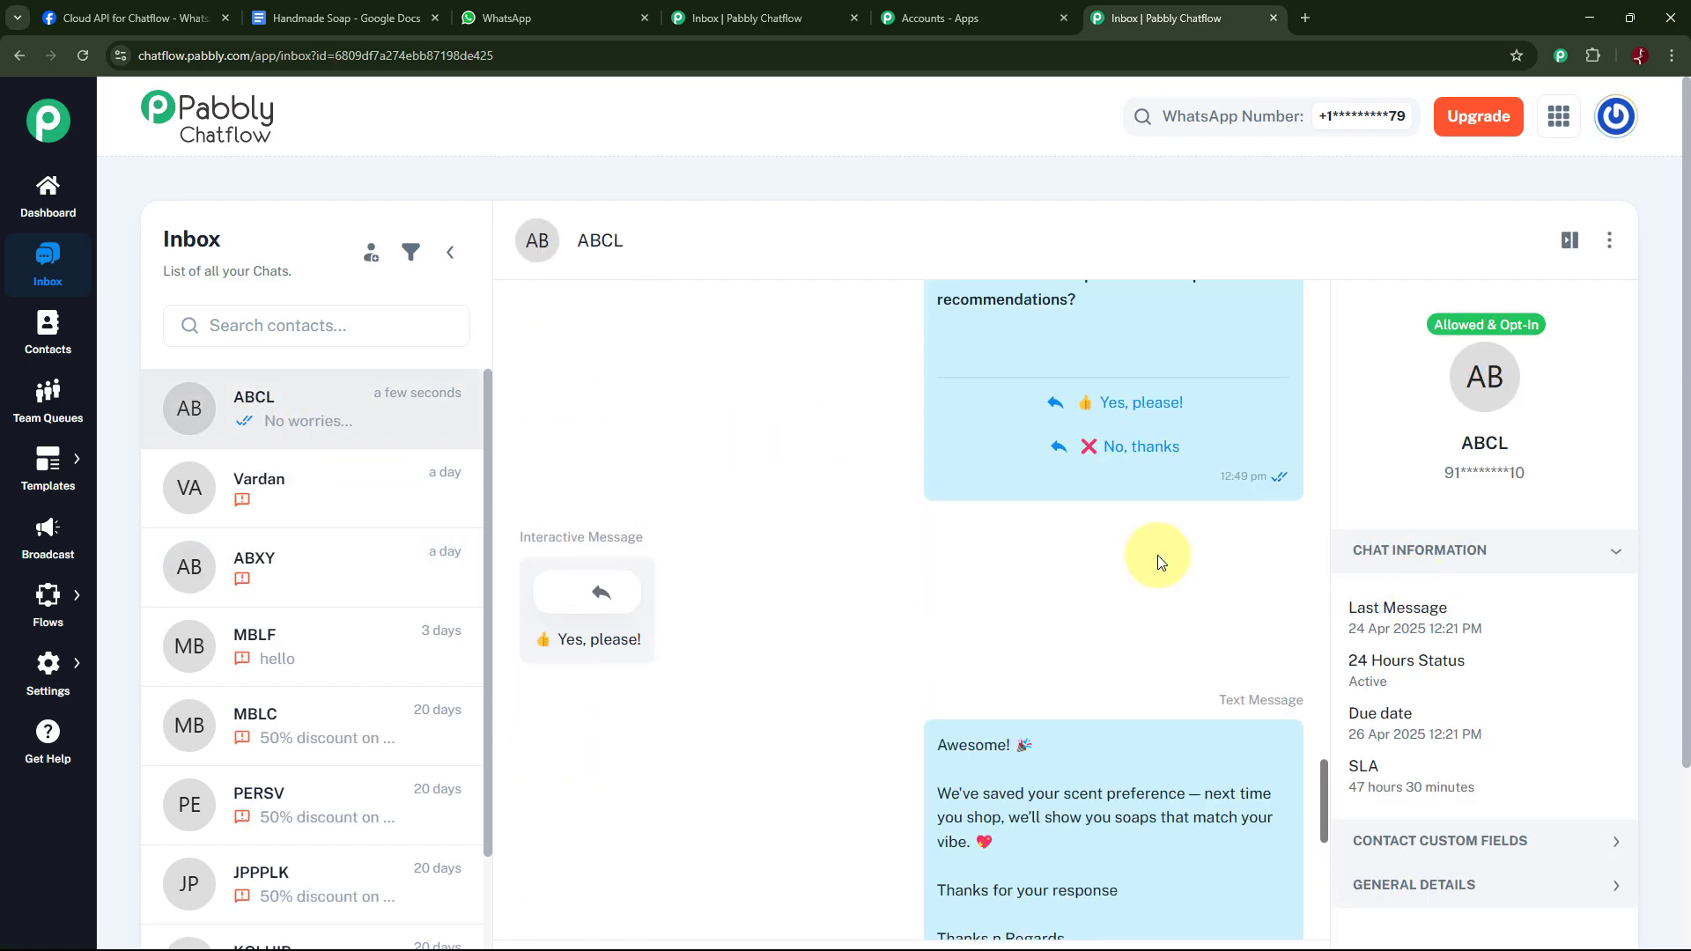
scroll(1157, 554, up, 8)
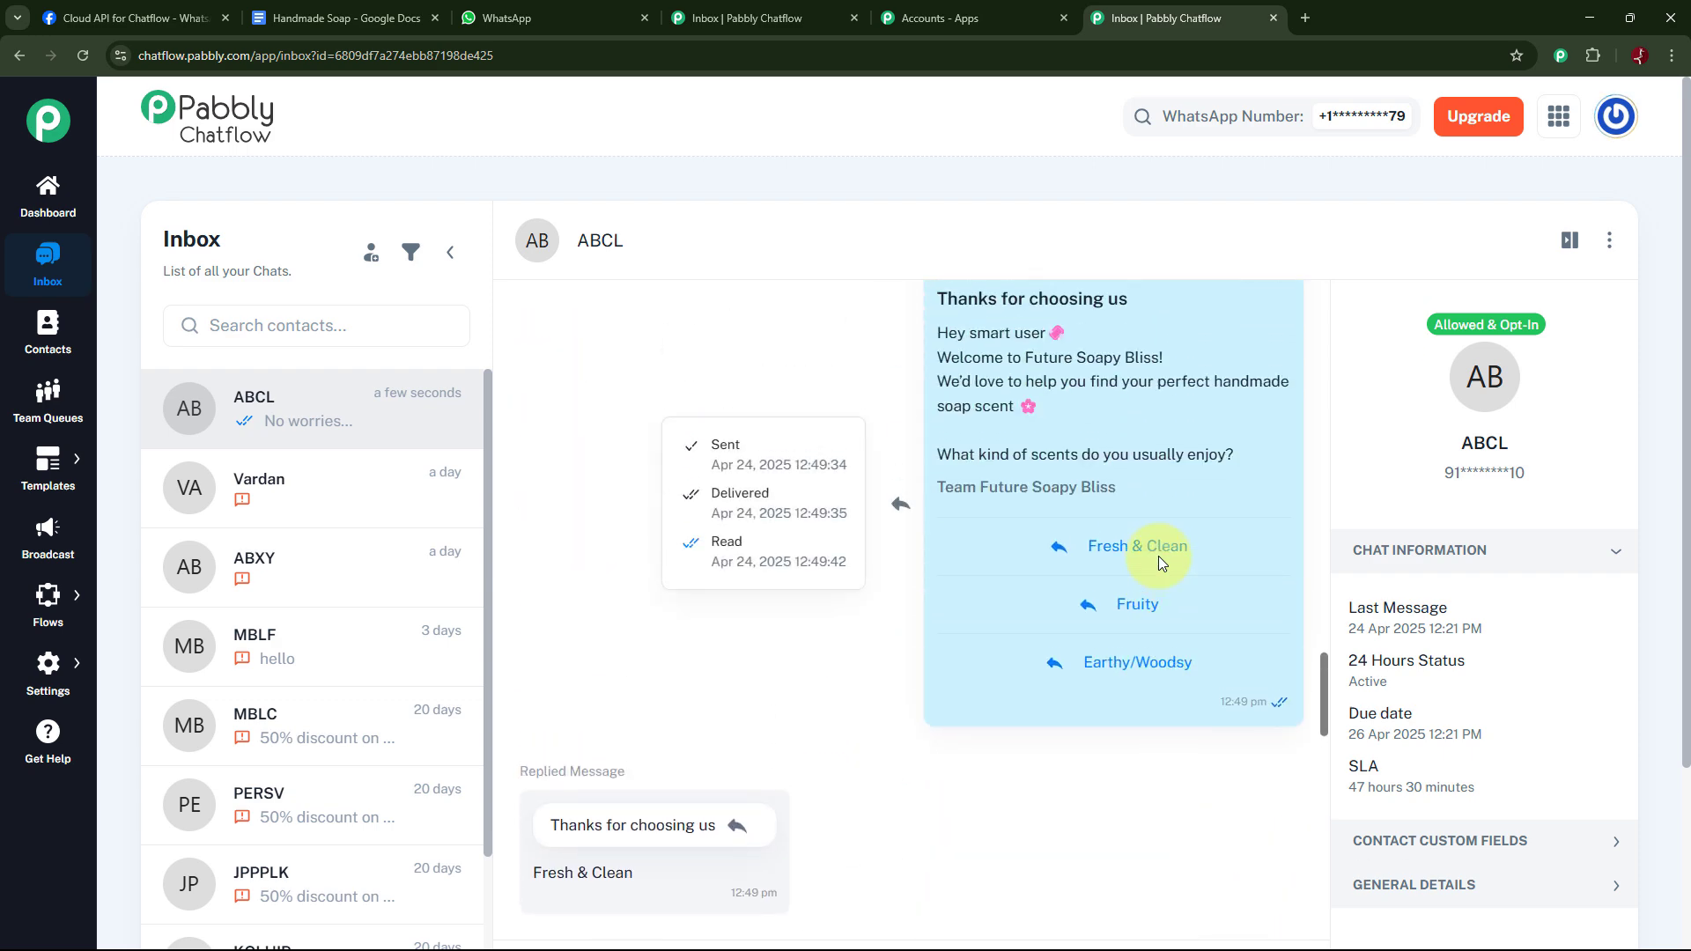
scroll(1159, 557, up, 4)
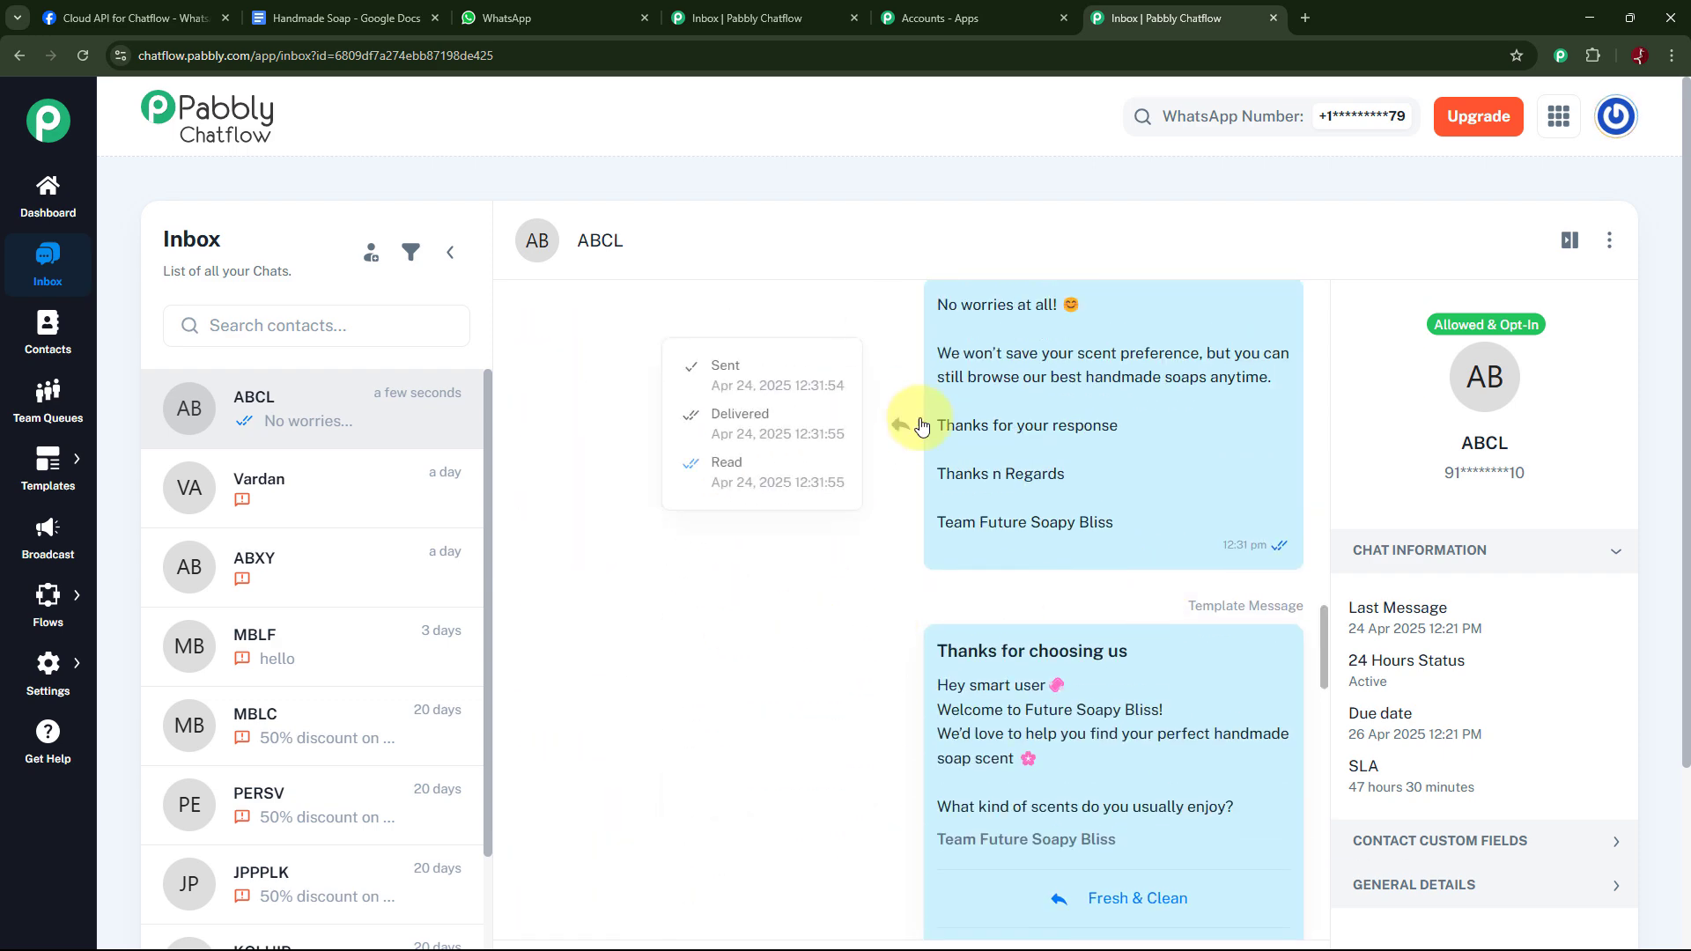
scroll(1149, 573, up, 1)
scroll(1149, 573, down, 1)
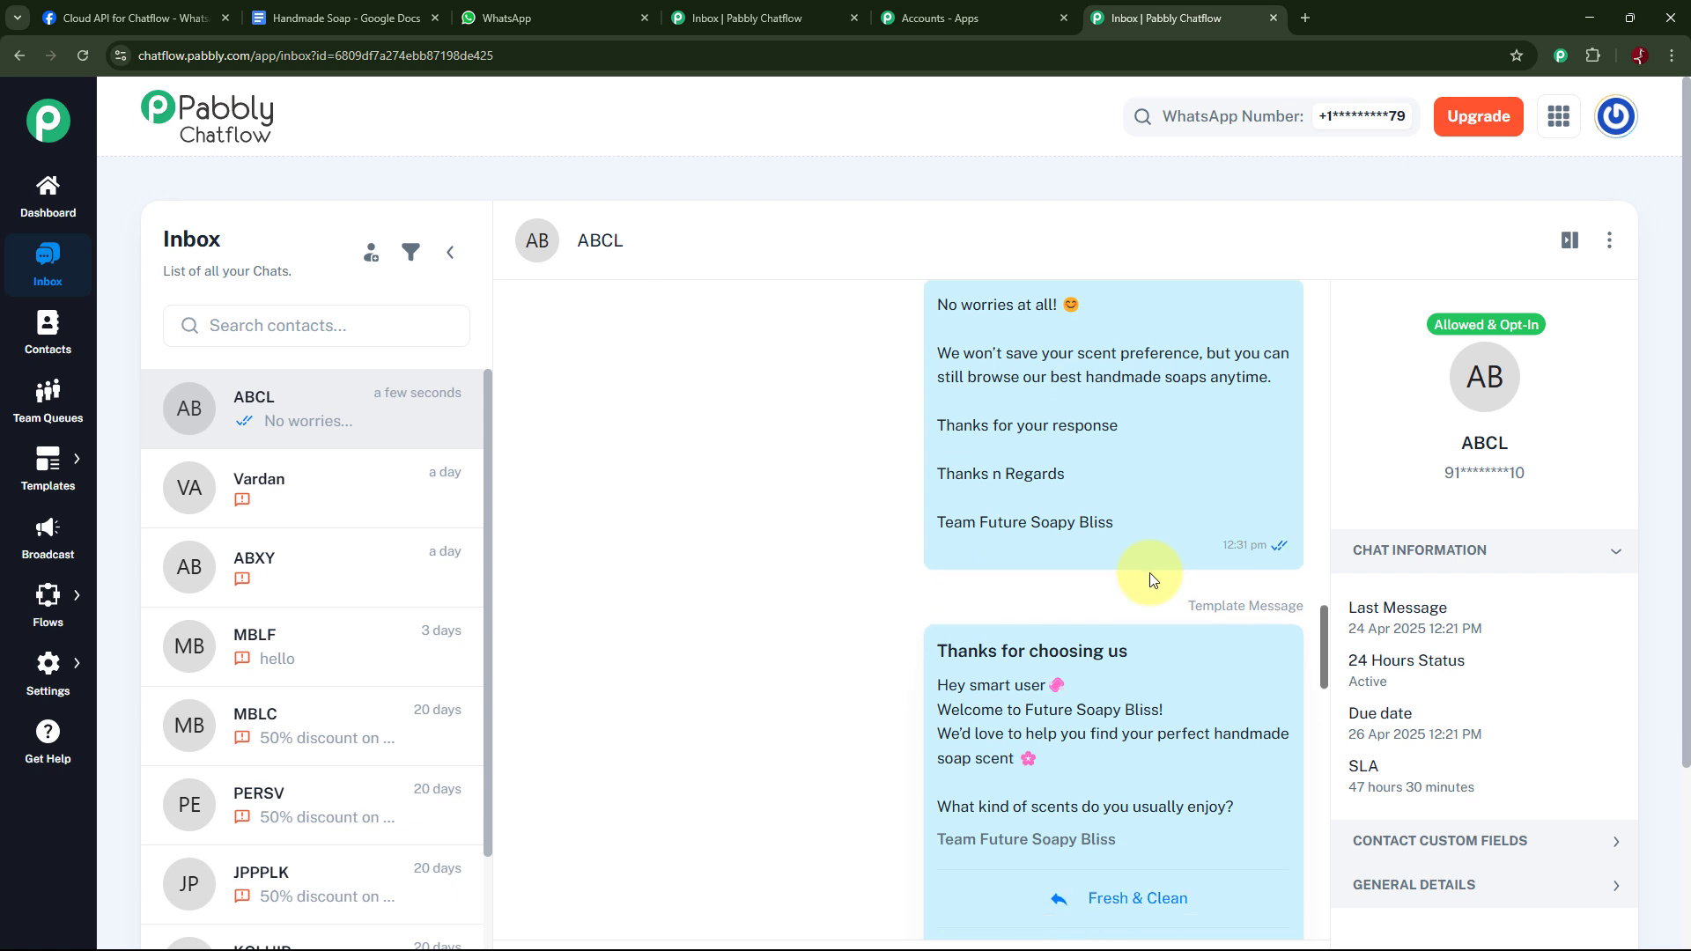
Review the test conversation from the template's scent options through the Fresh & Clean, "👍 Yes, please!" and "❌ No, thanks" replies
scroll(1151, 579, down, 2)
scroll(1143, 665, down, 2)
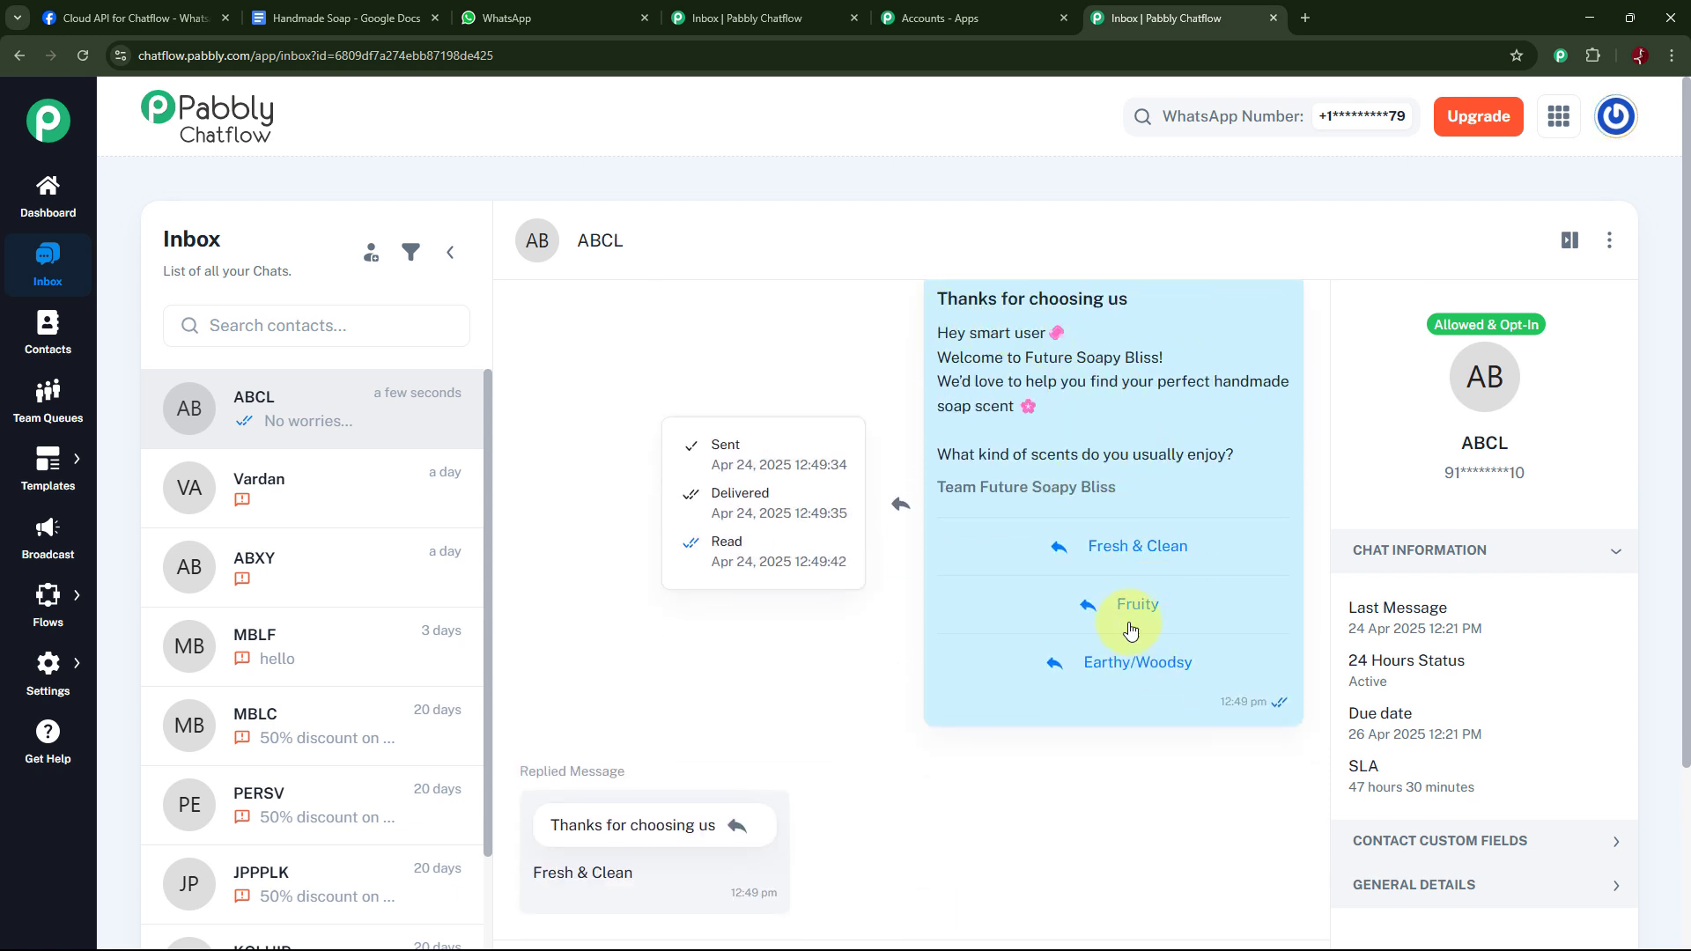
scroll(1166, 670, down, 3)
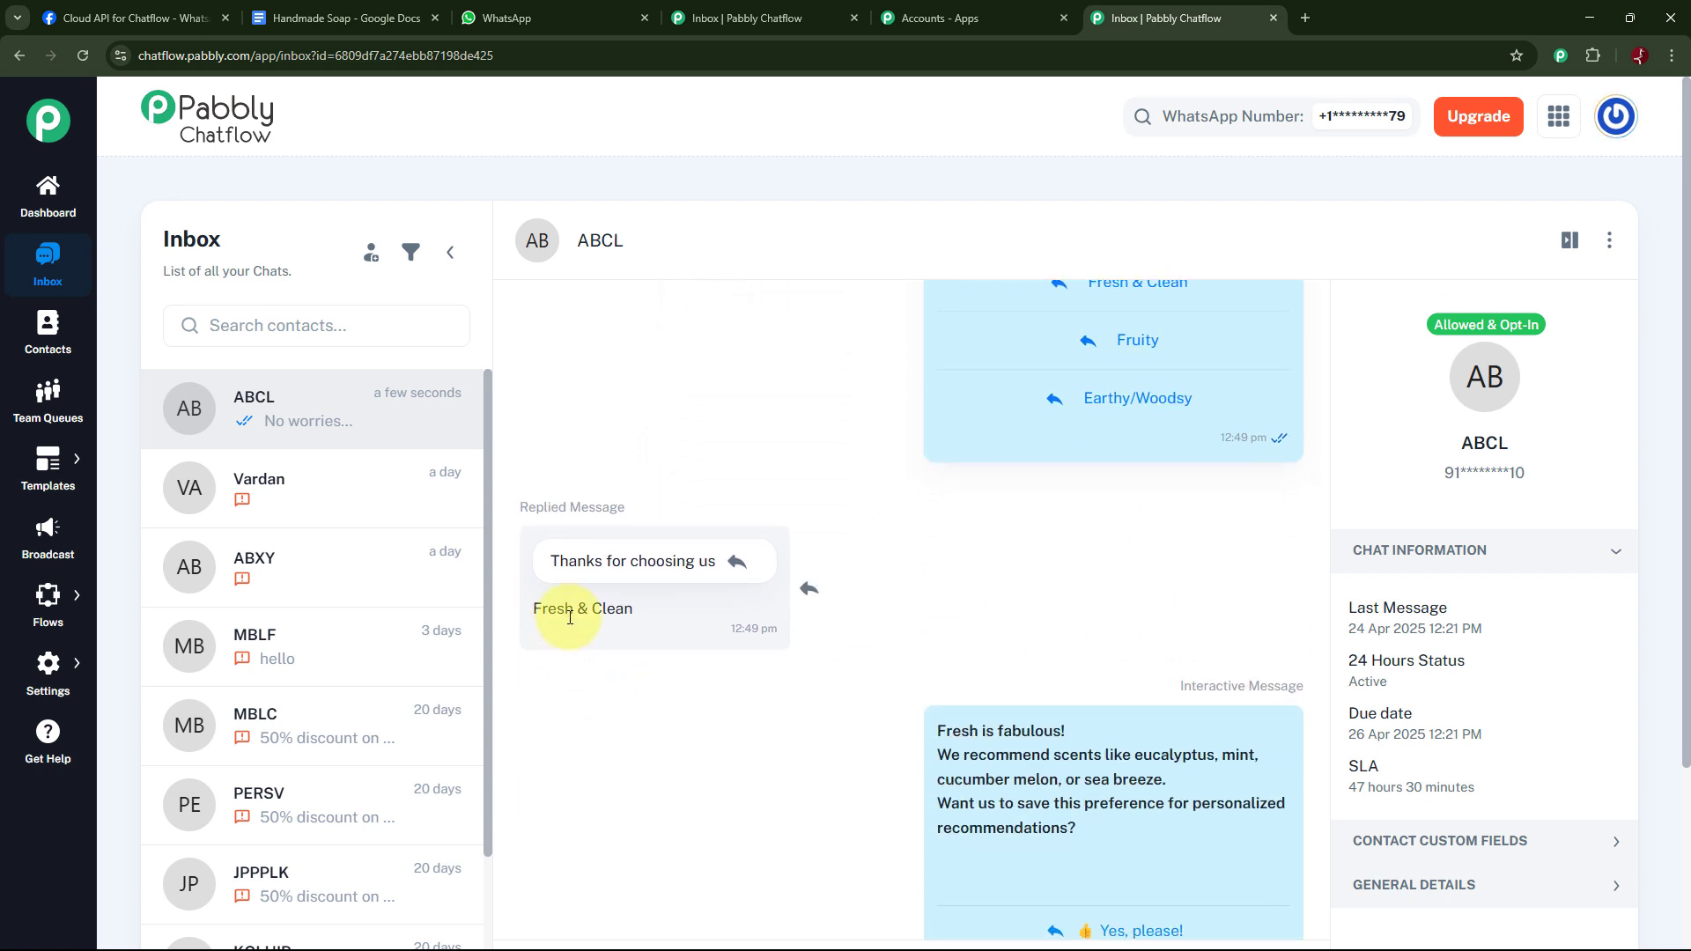
scroll(1097, 572, down, 2)
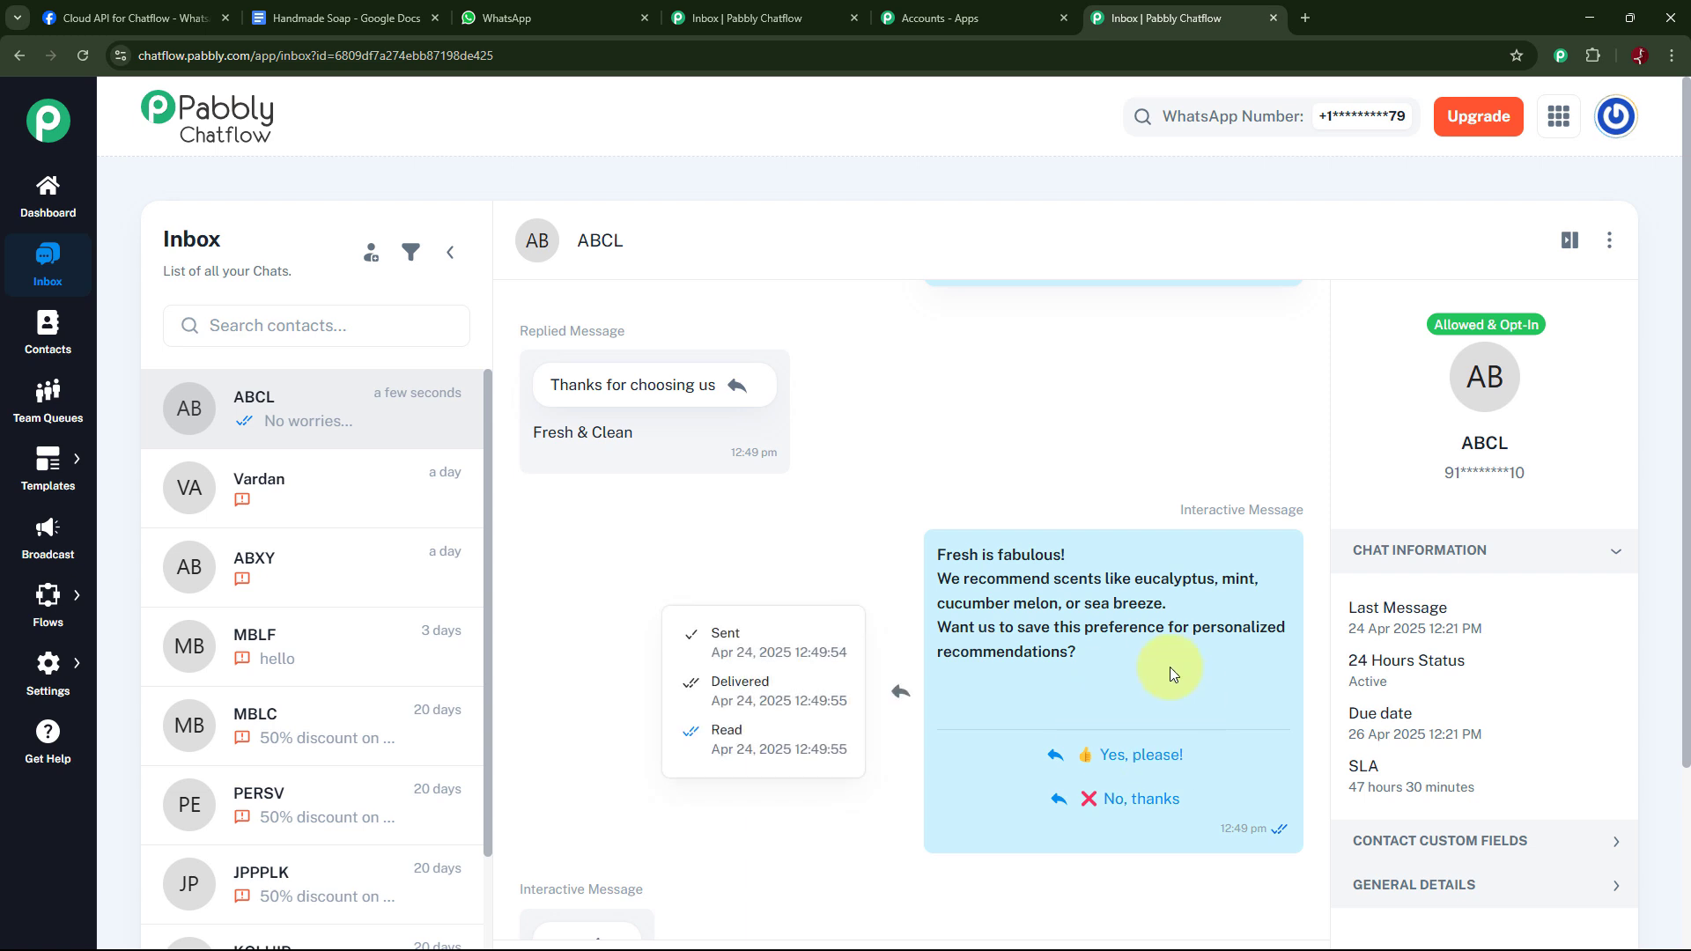
scroll(1128, 695, down, 5)
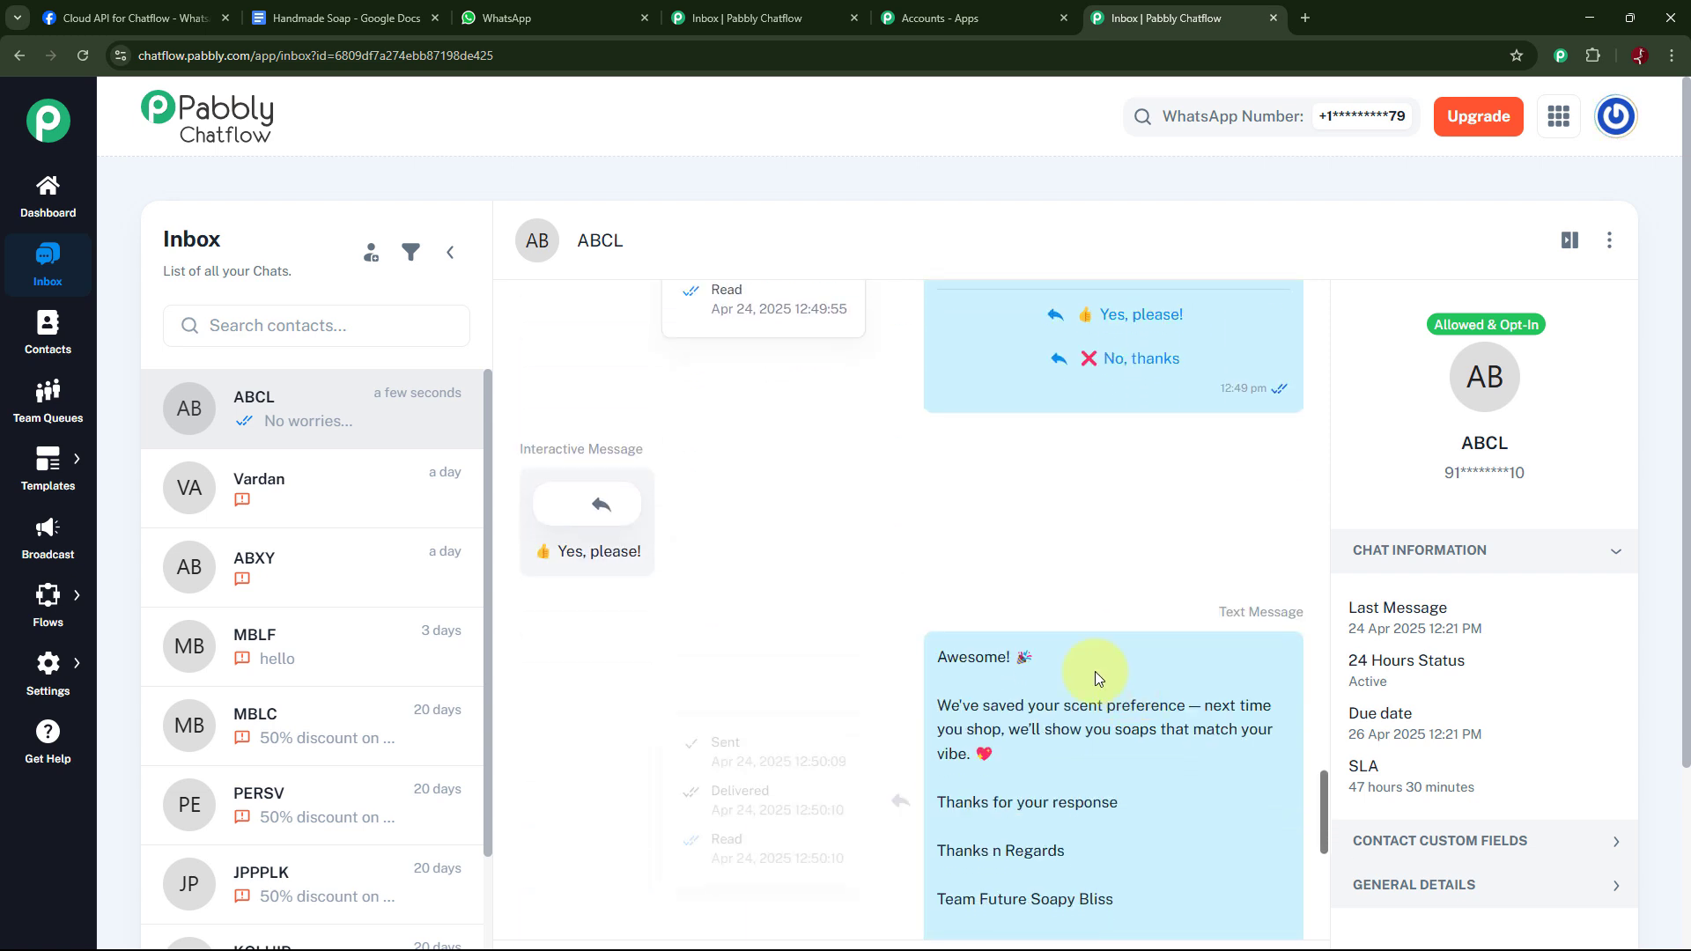
scroll(1215, 707, down, 3)
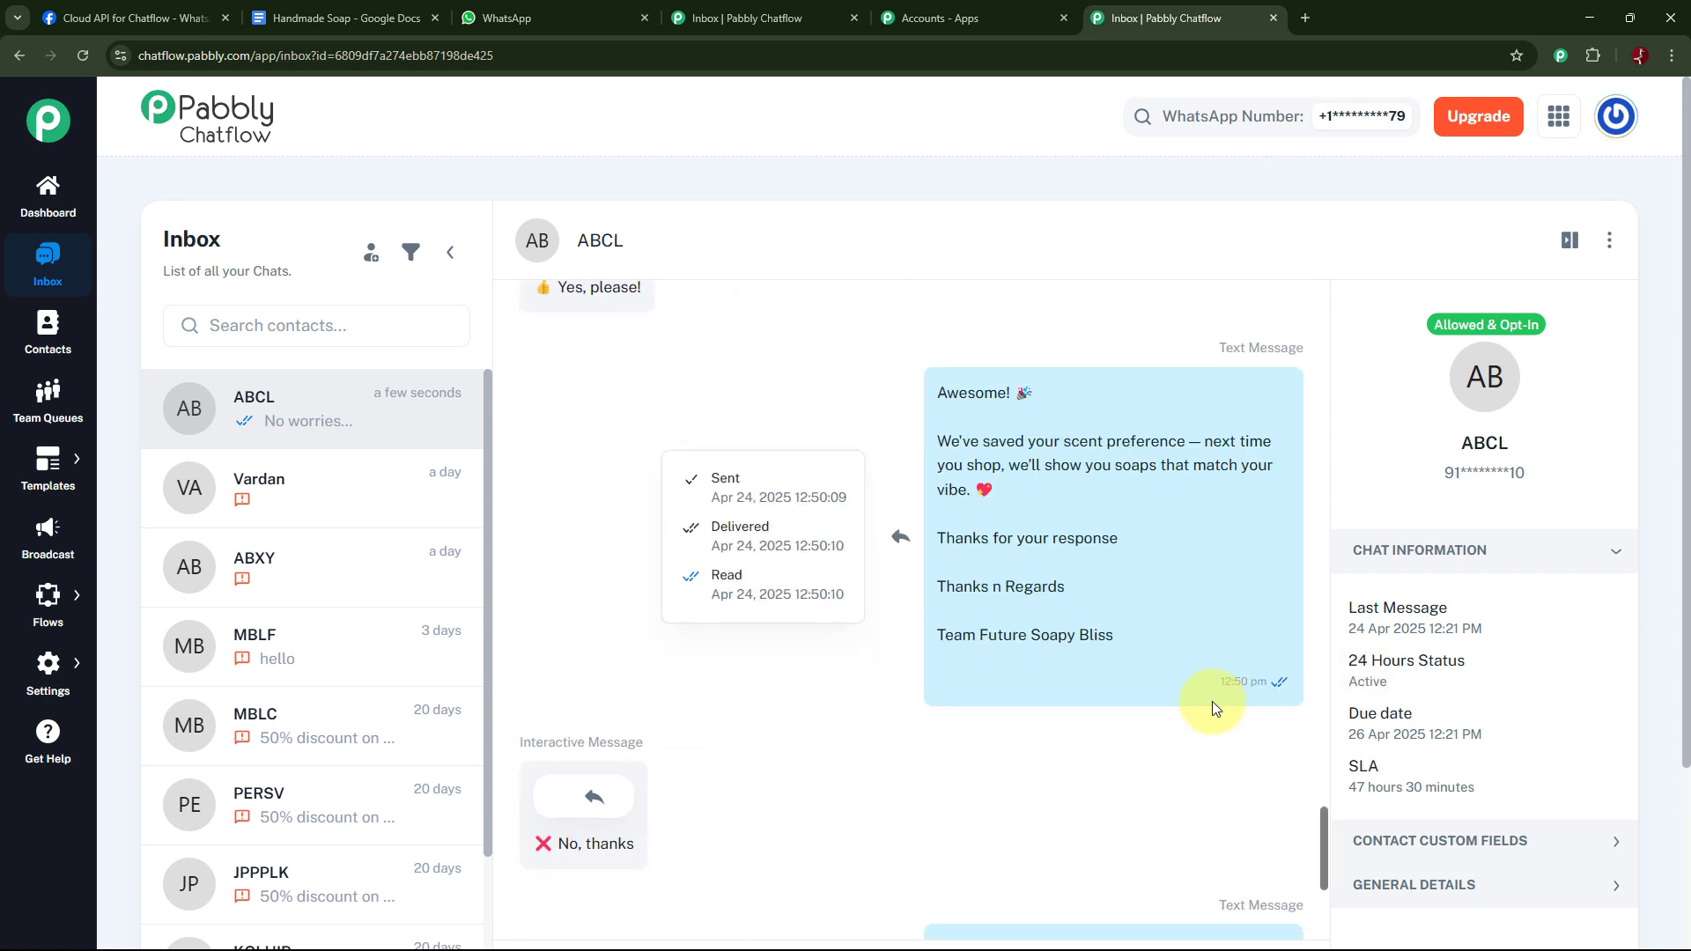
scroll(860, 705, down, 3)
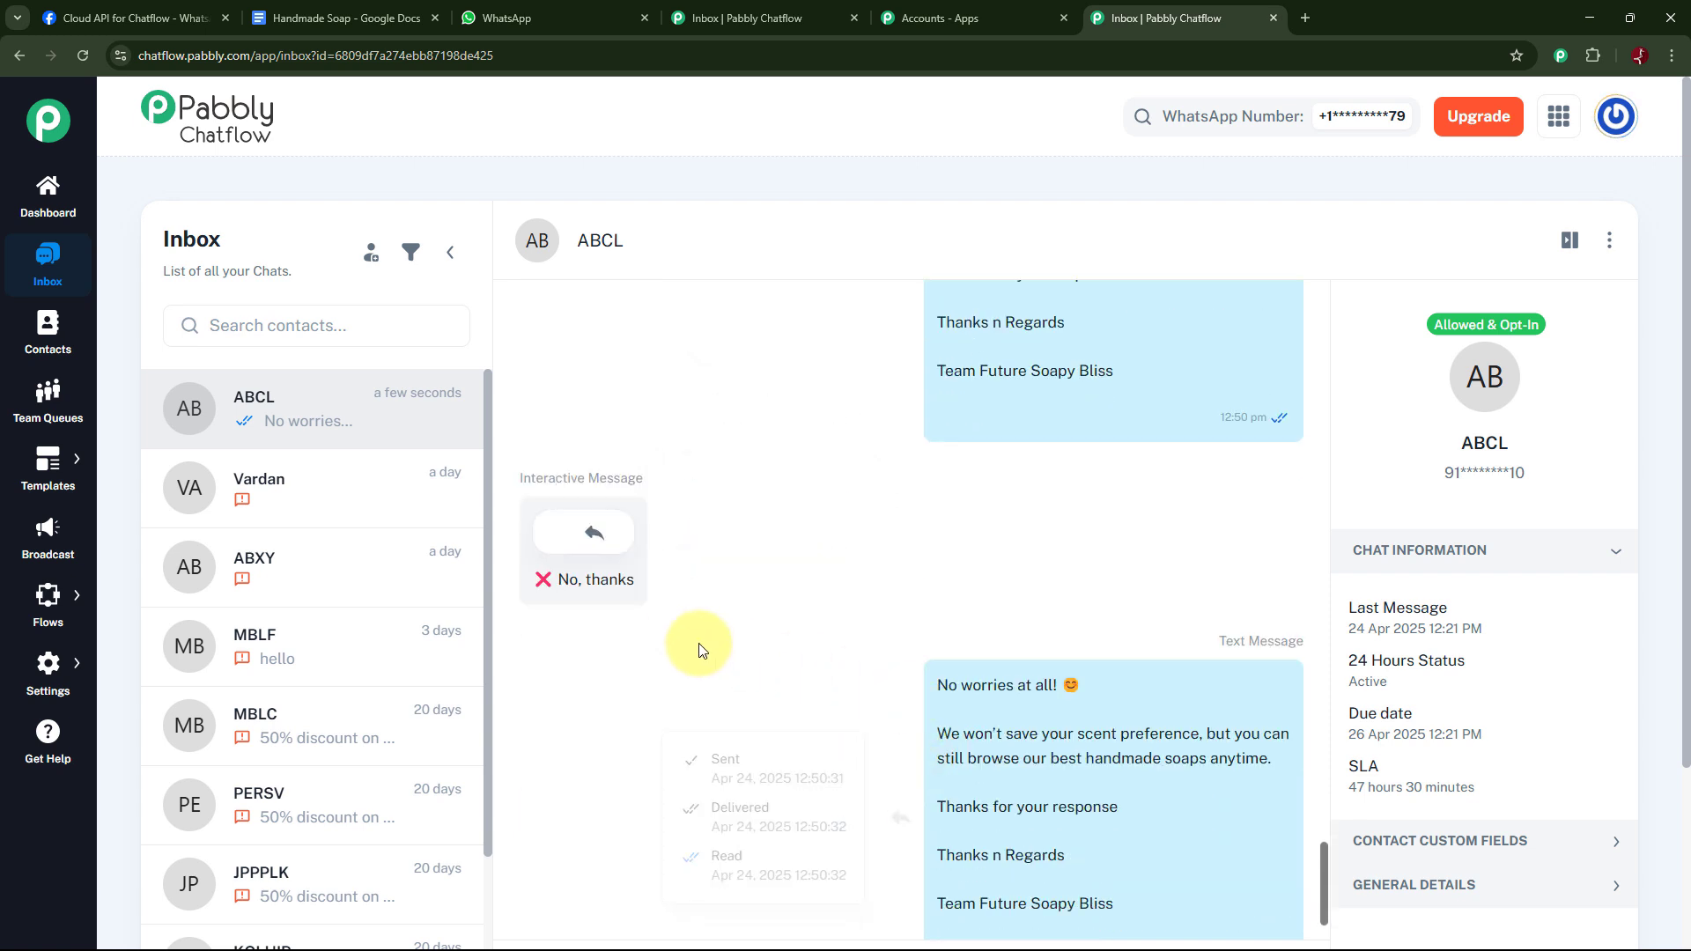
scroll(1100, 609, down, 1)
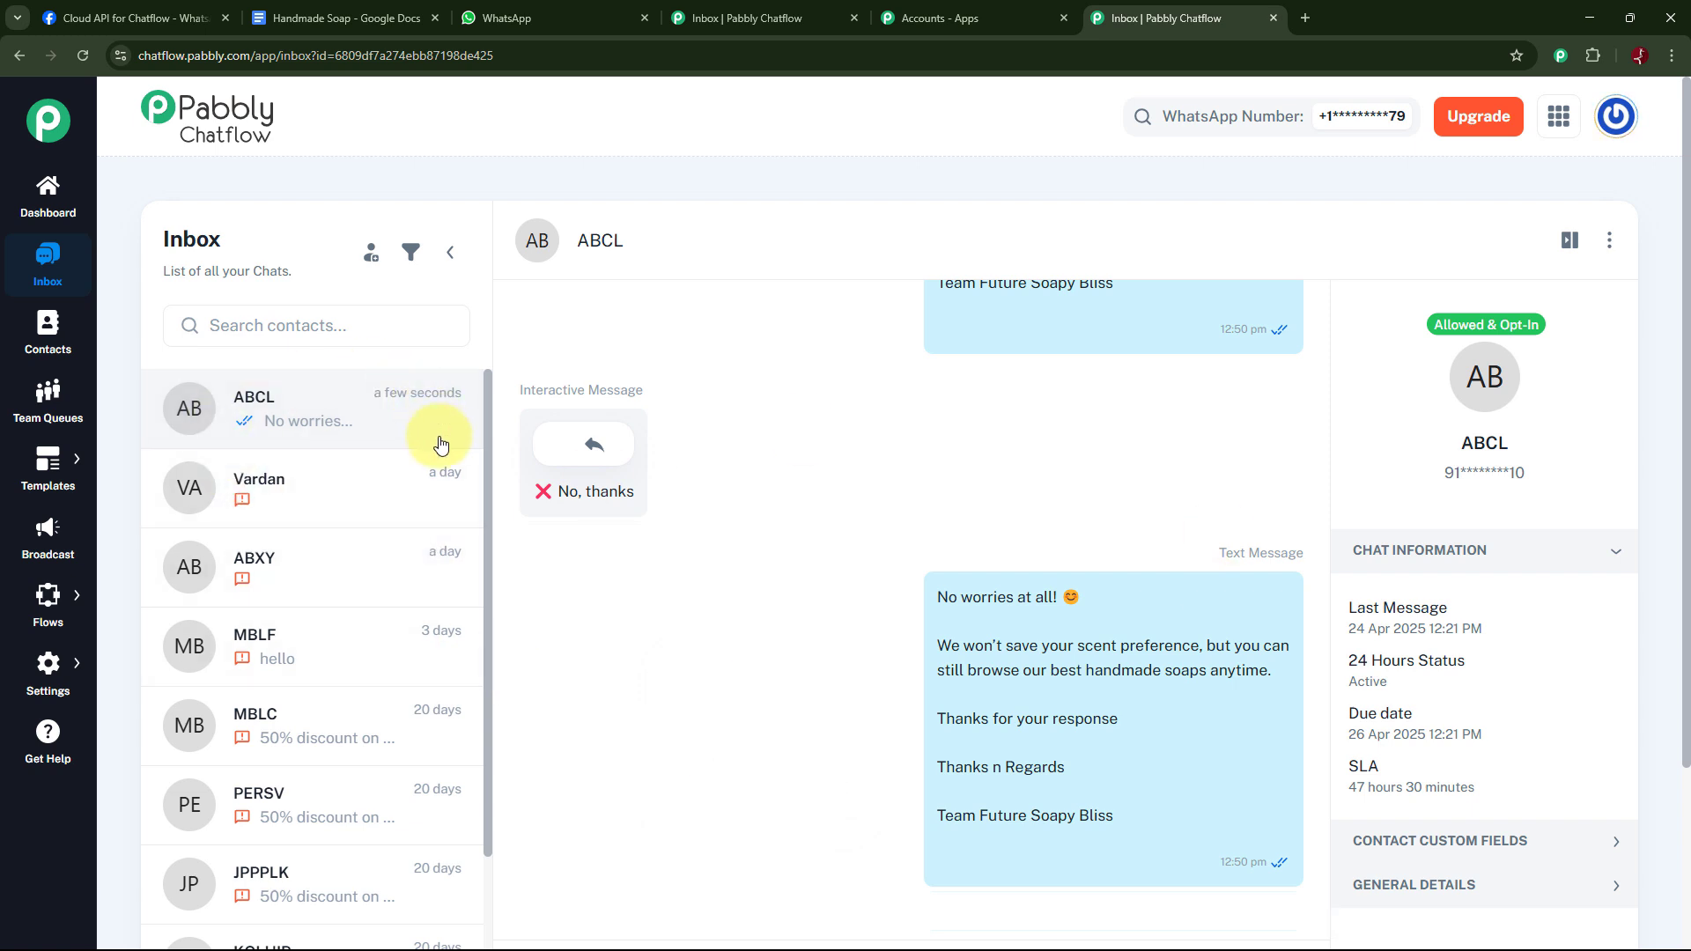
Look through the chats of the next five contacts in the Inbox list, ending with PERSV
click(279, 484)
click(309, 594)
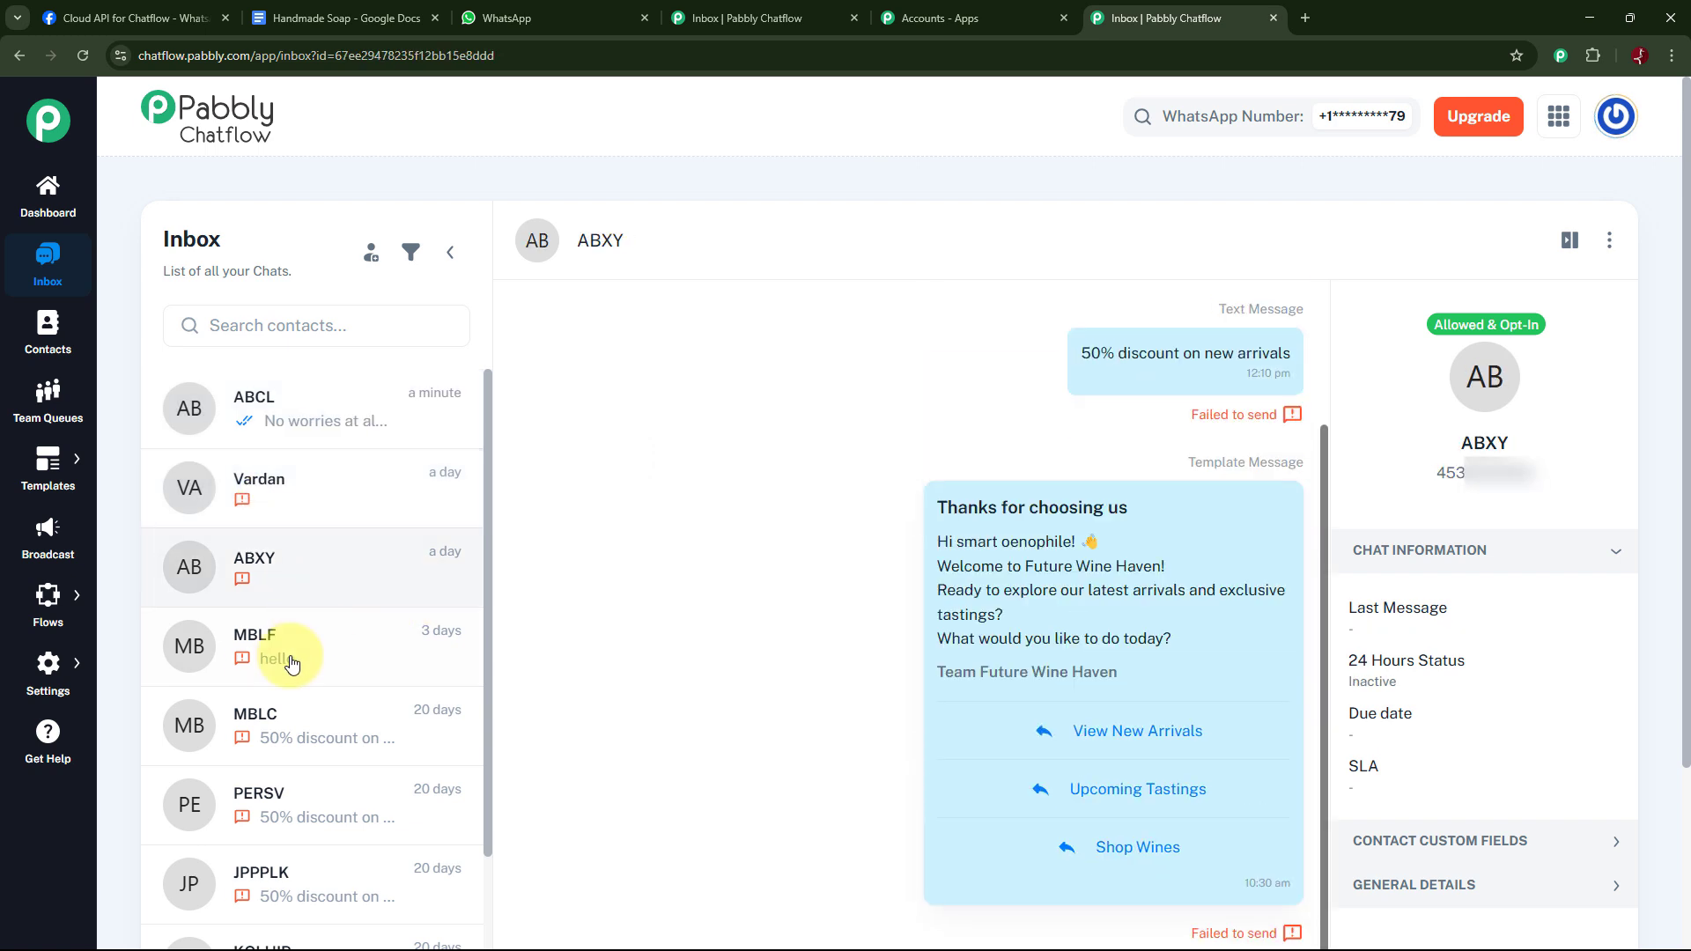
click(295, 651)
click(304, 729)
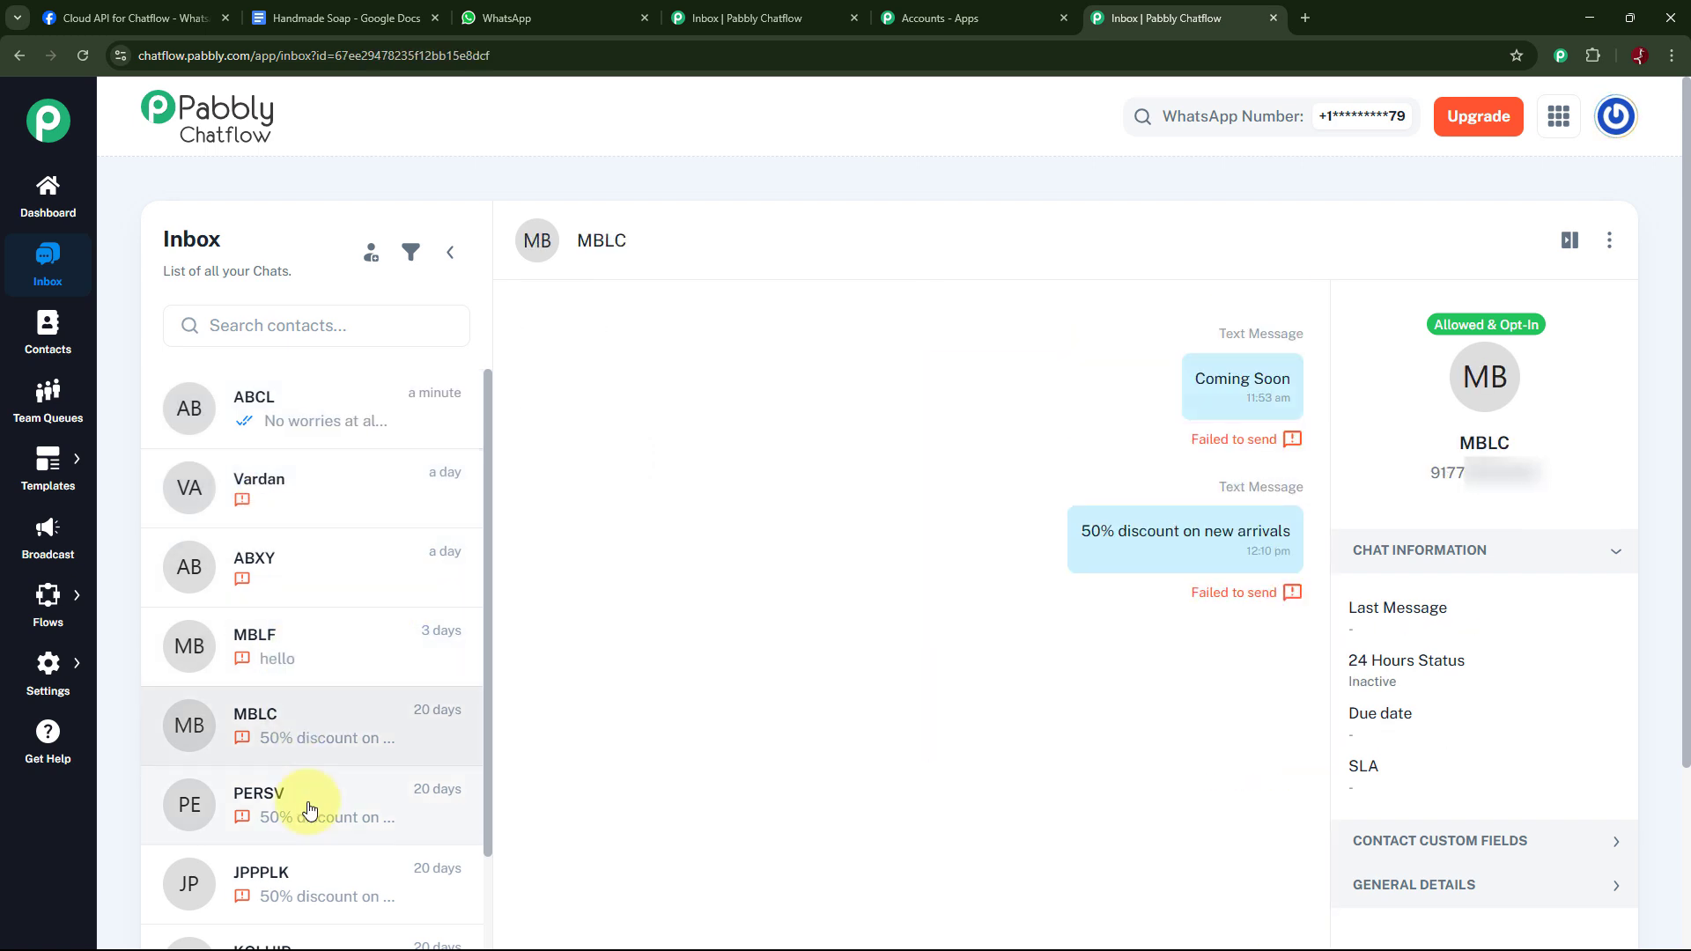
click(309, 799)
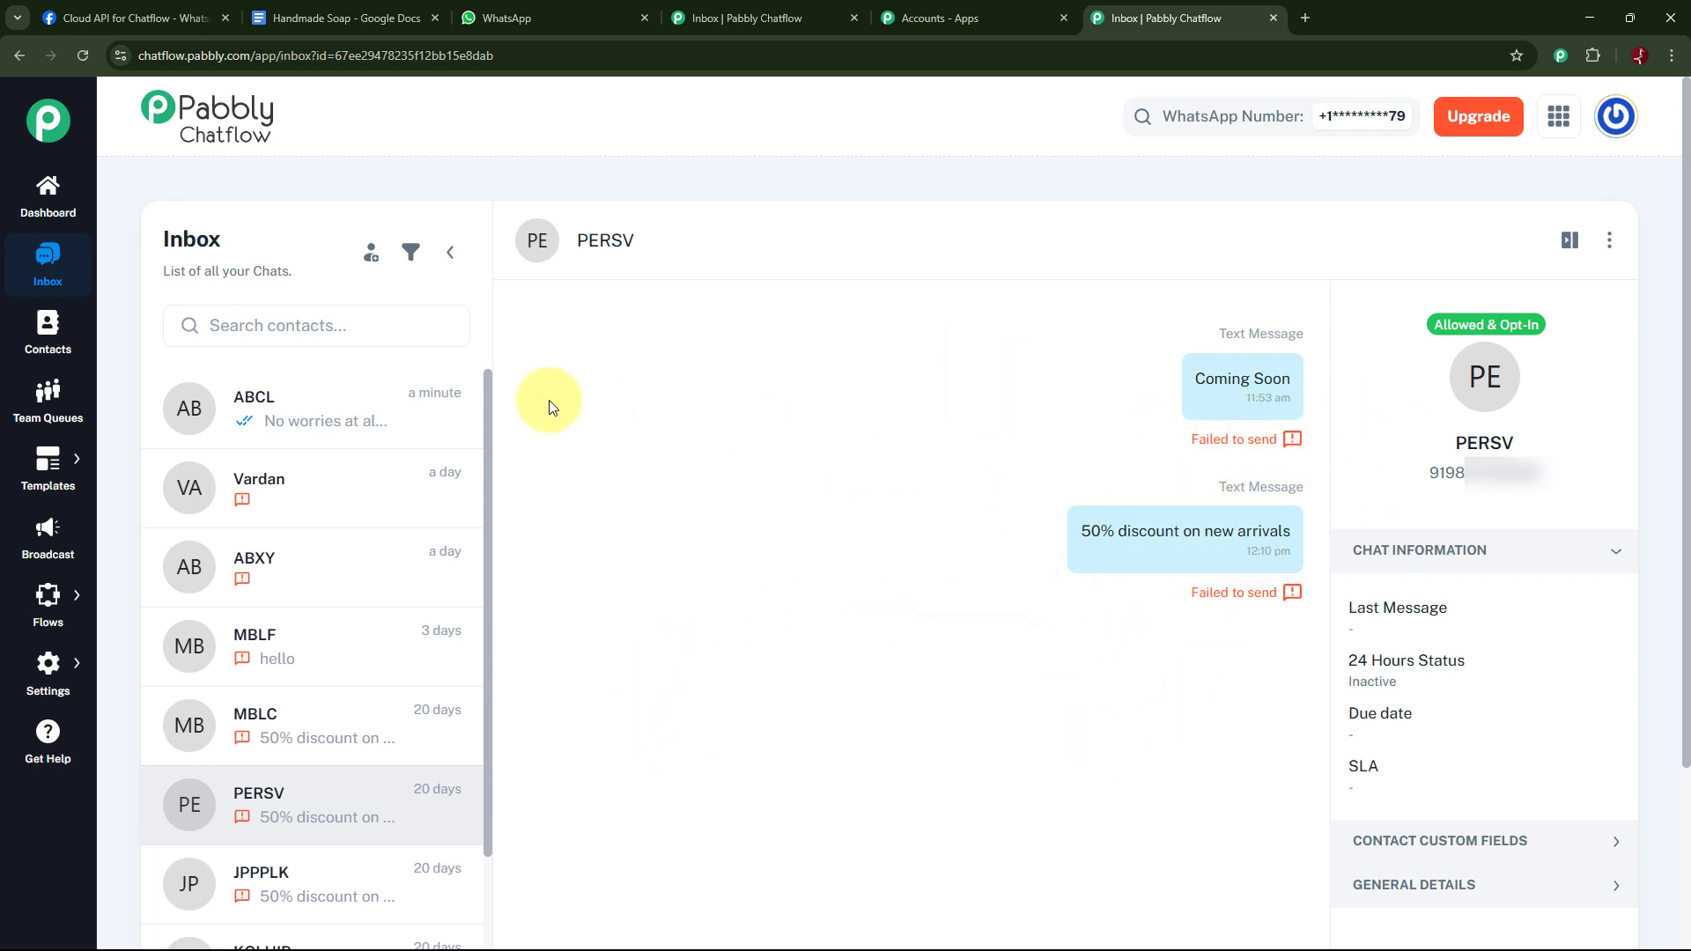
Reopen the test contact's chat and check the automated answers to "👍 Yes, please!" and "❌ No, thanks"
click(246, 420)
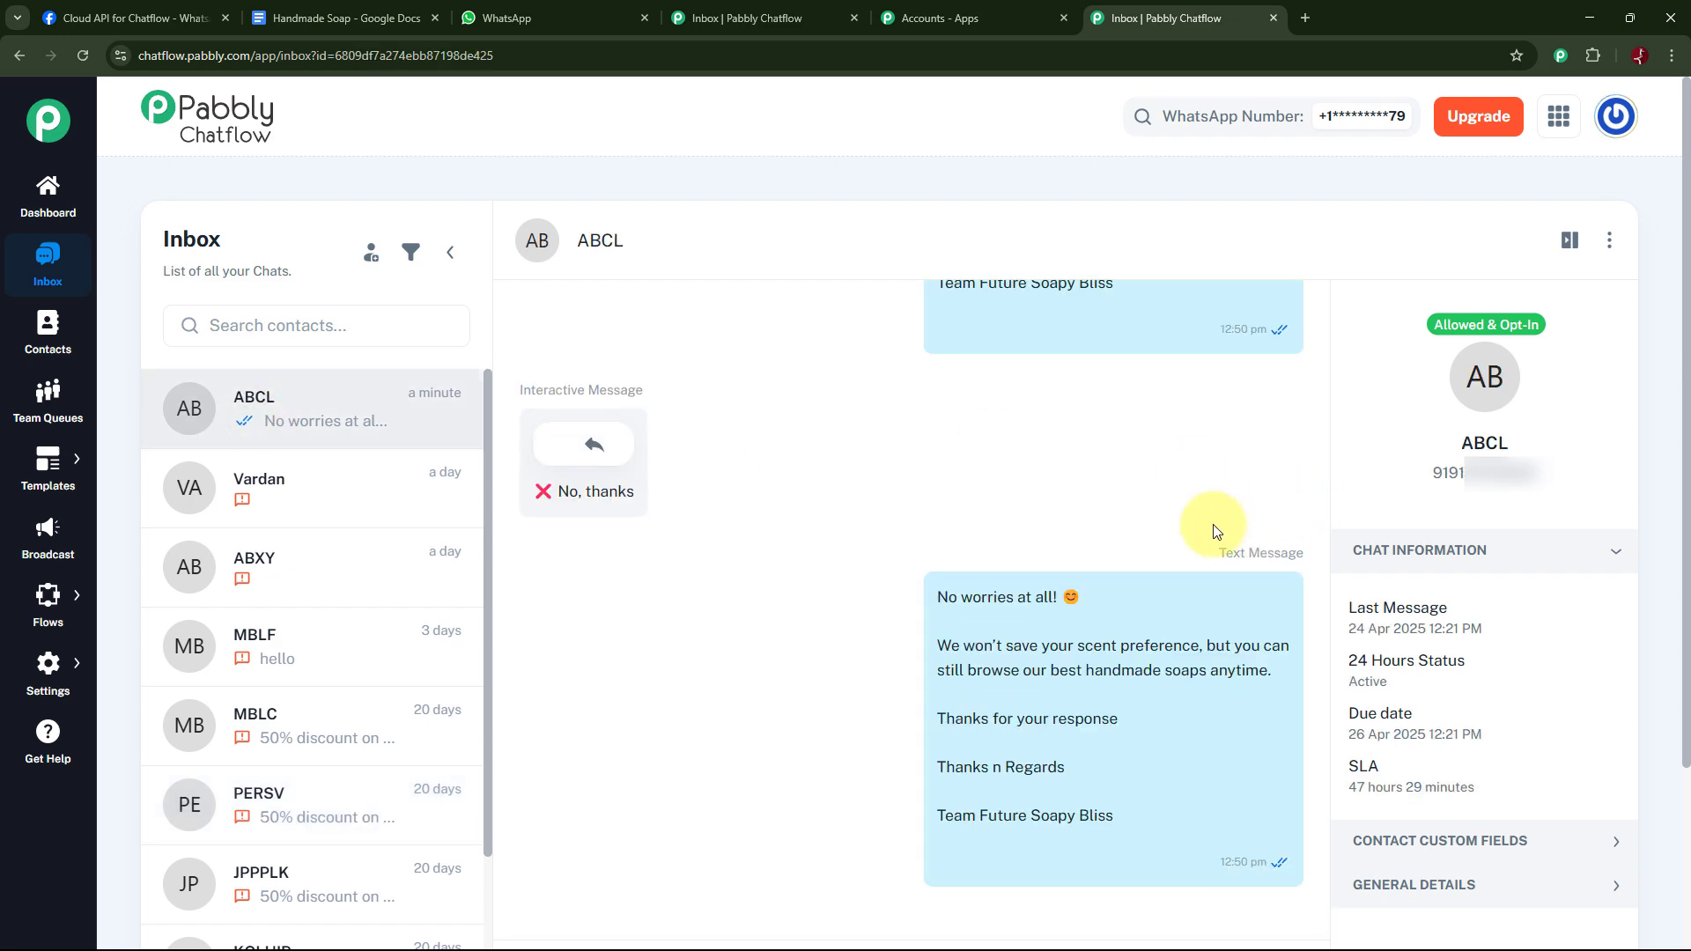
scroll(1214, 526, up, 5)
mouse_move(1218, 614)
scroll(1218, 614, down, 3)
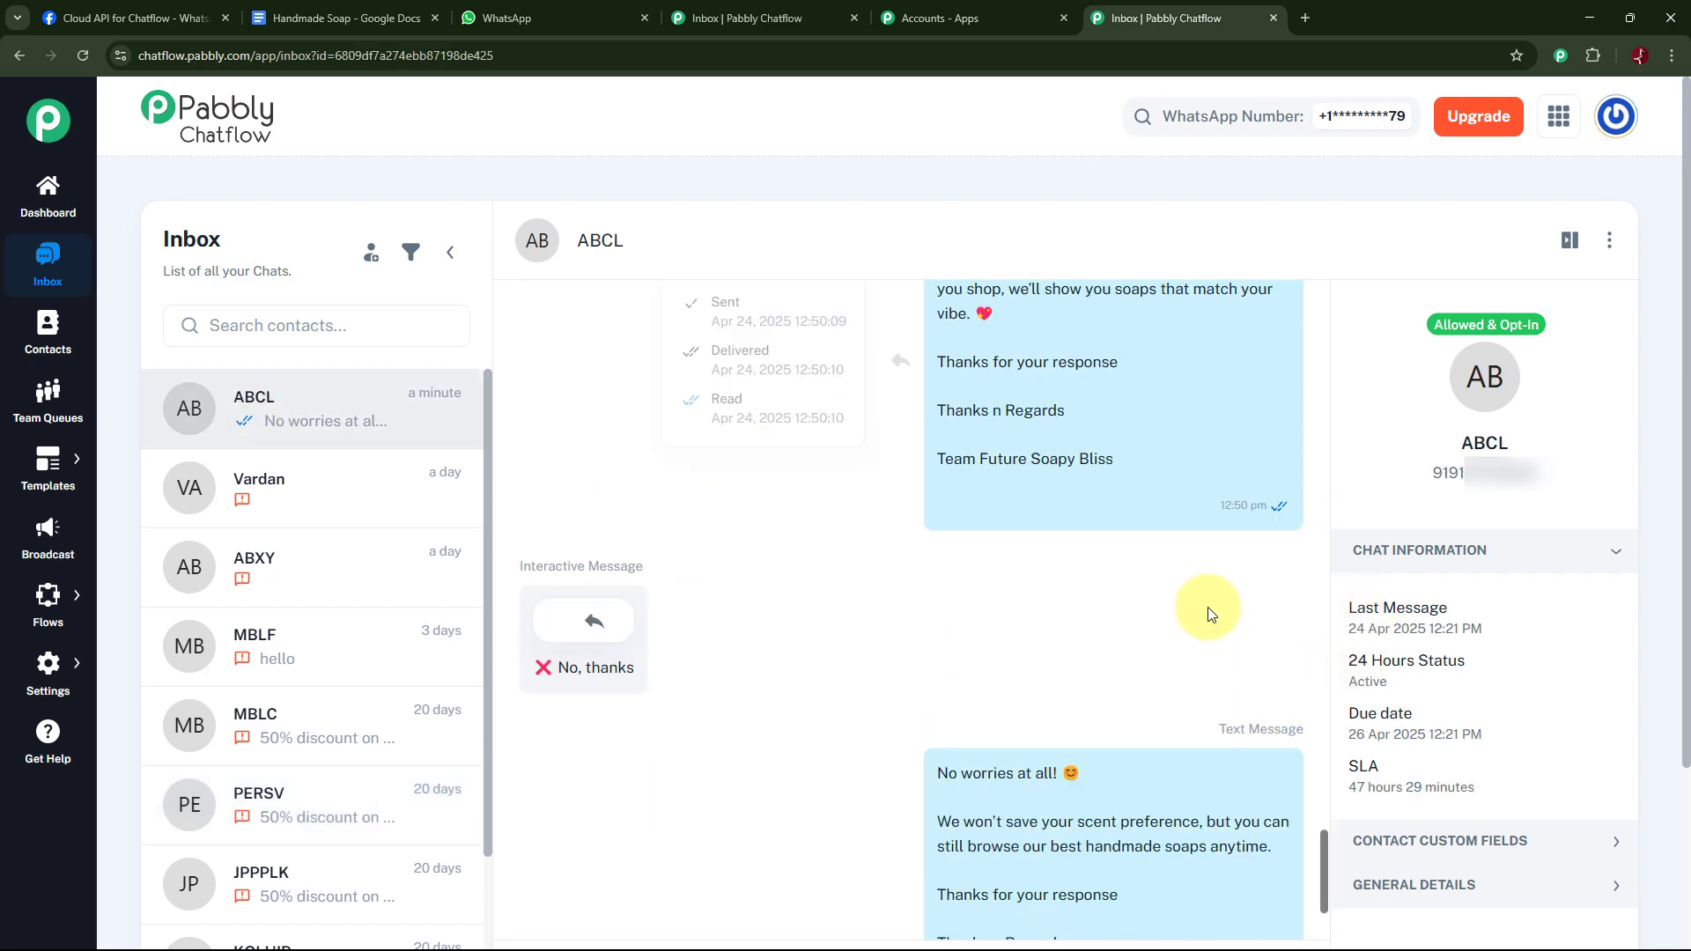
scroll(1211, 613, down, 2)
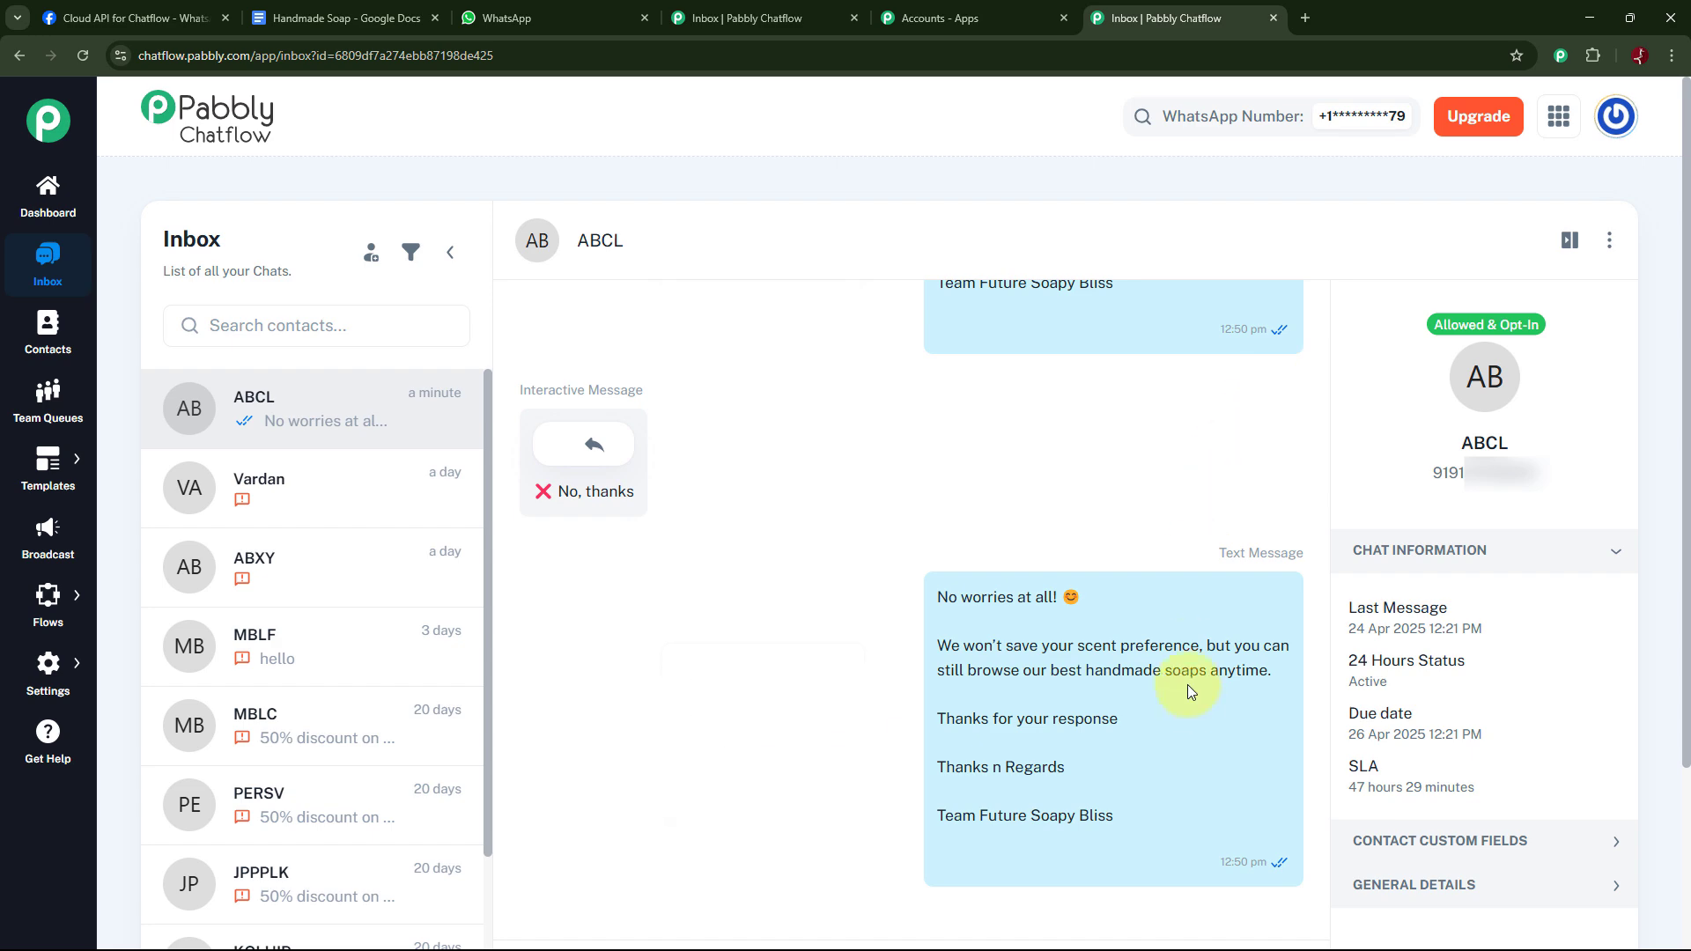